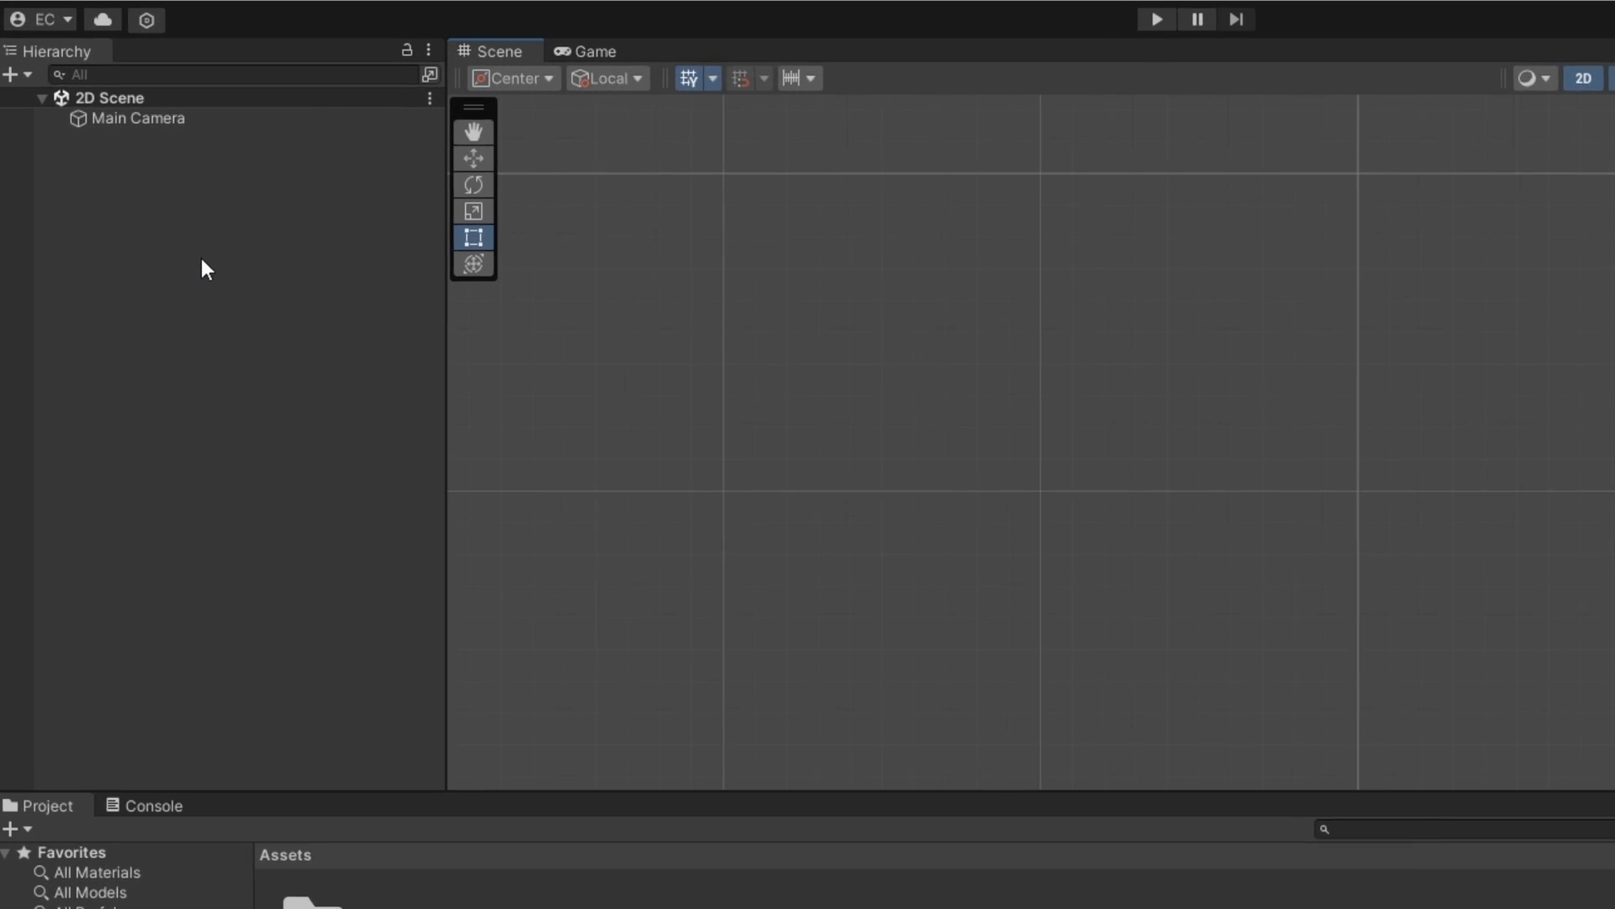
- From the Hierarchy's create menu, go to UI > Legacy > Input Field
right_click(204, 255)
mouse_move(437, 845)
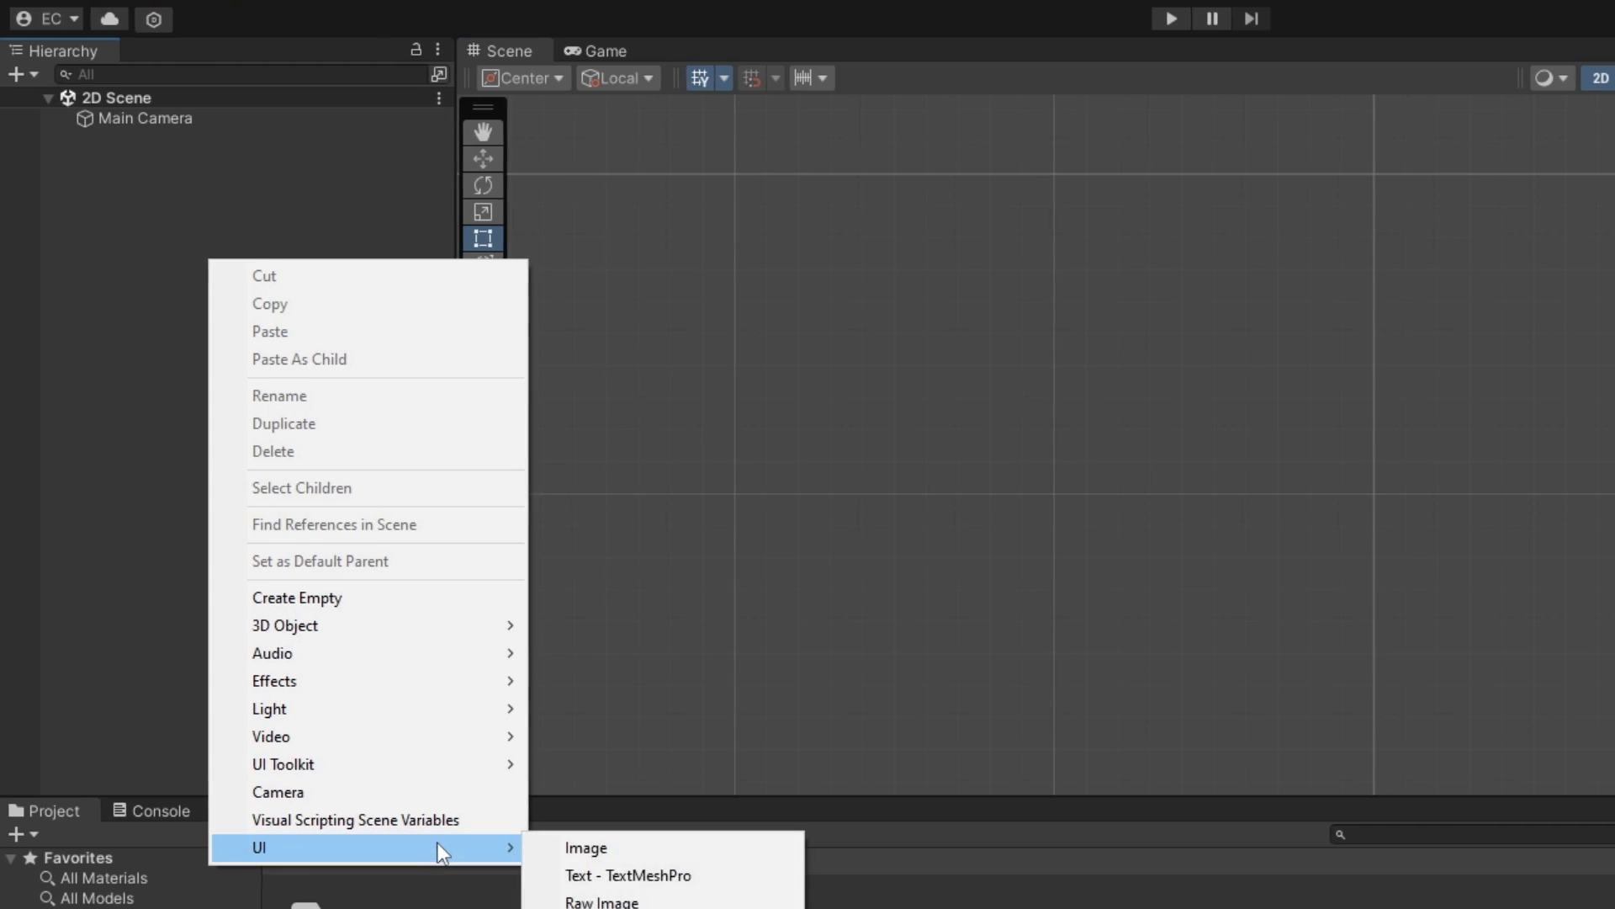
mouse_move(682, 893)
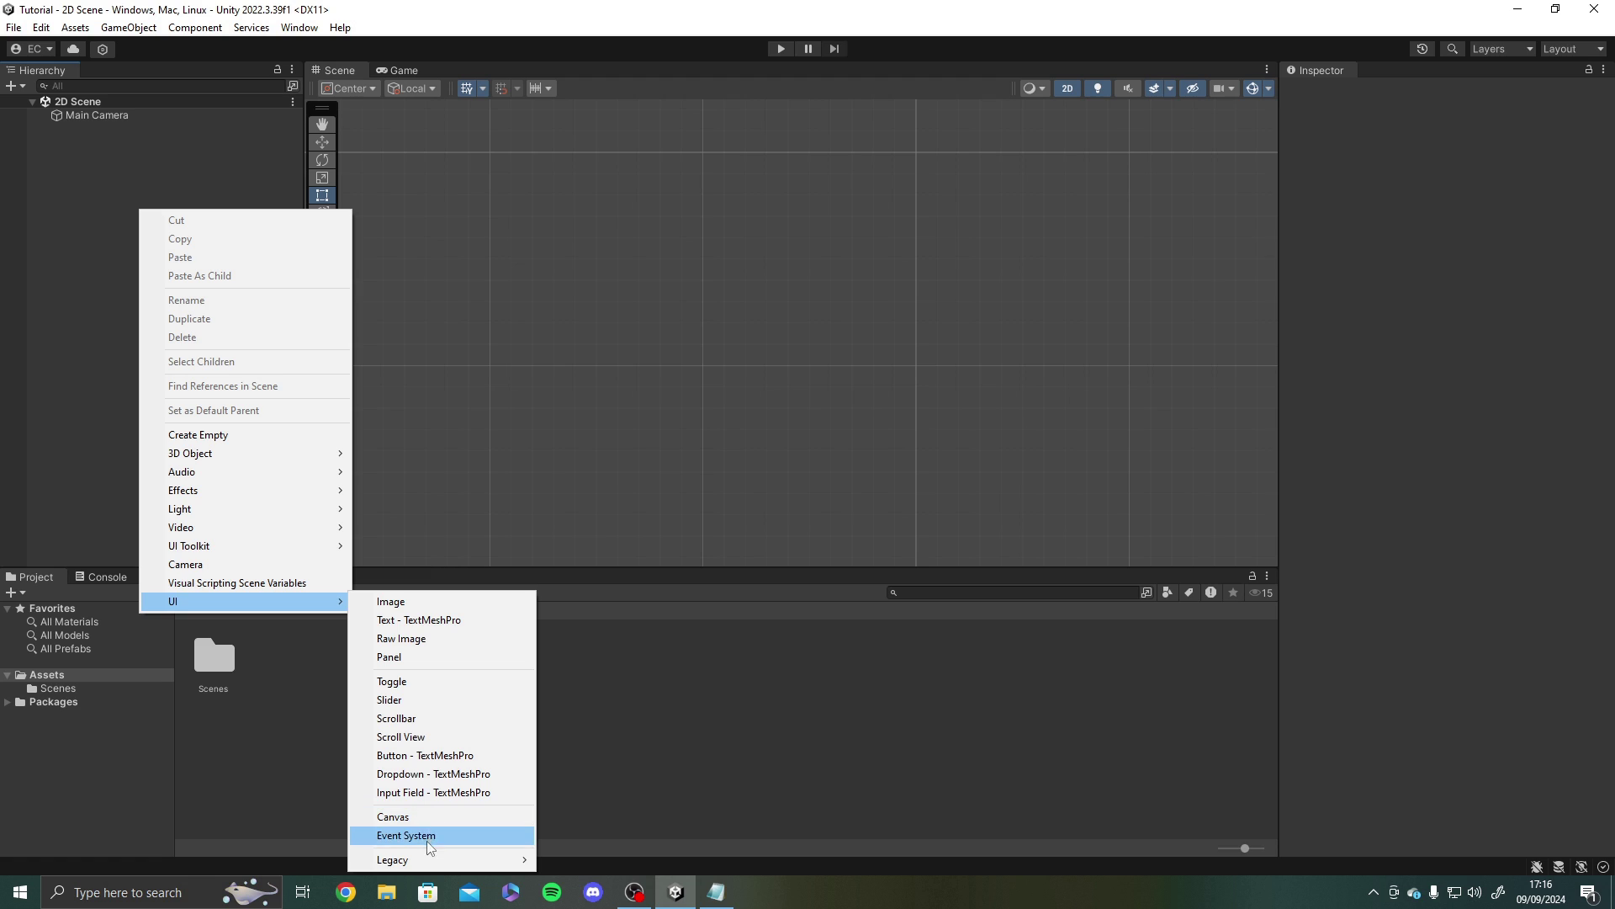
- Create a legacy Input Field, along with its Canvas and EventSystem
mouse_move(666, 896)
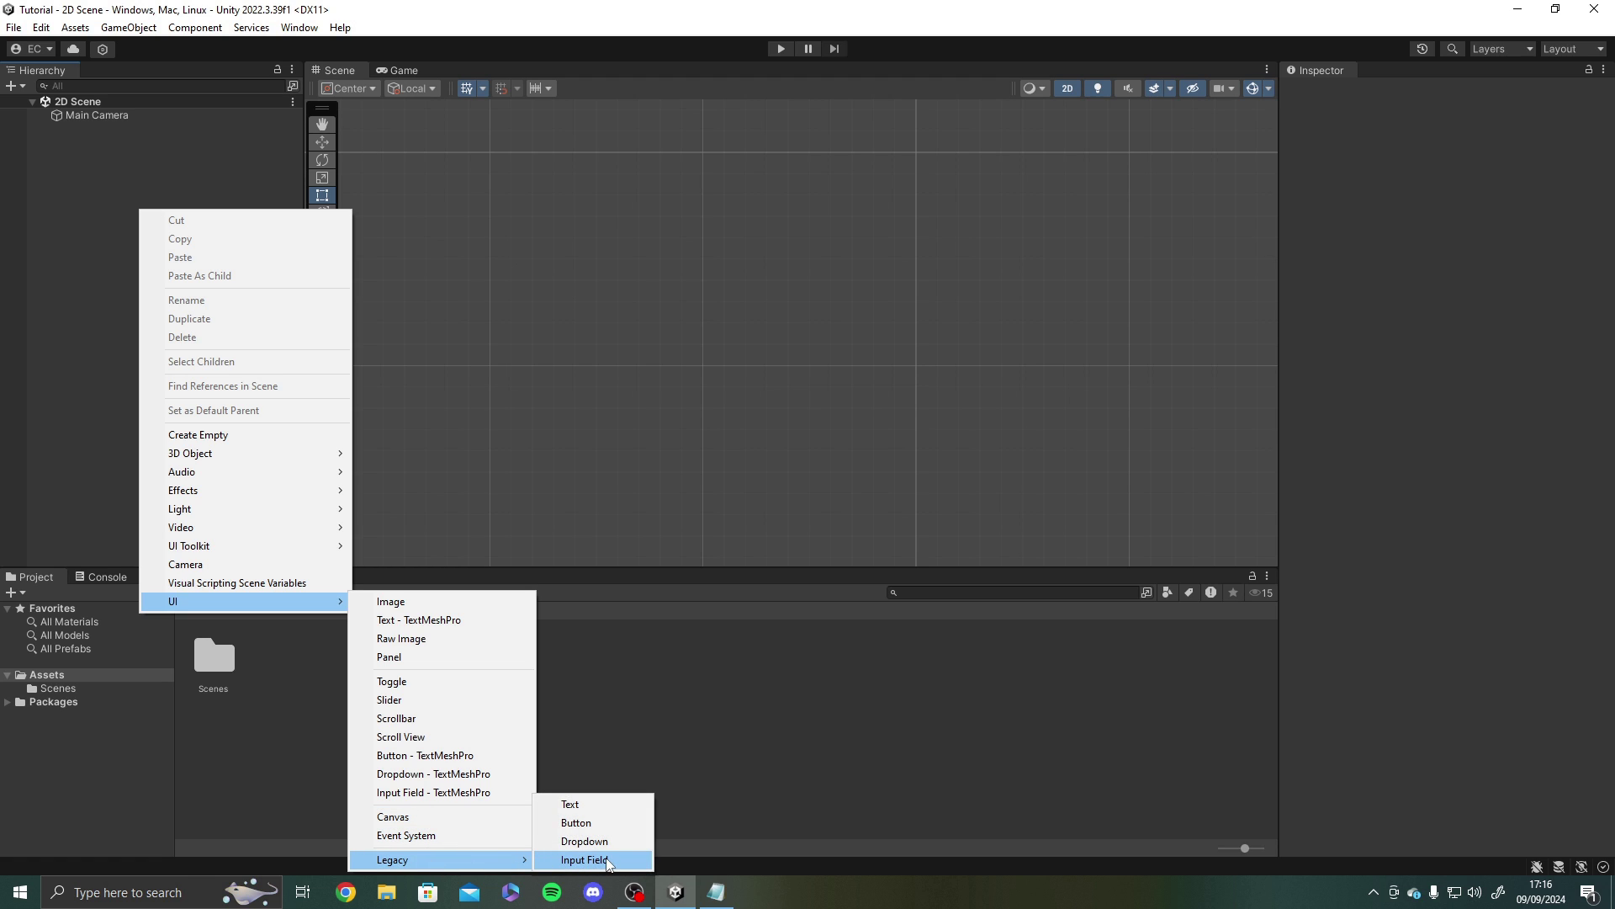
click(585, 859)
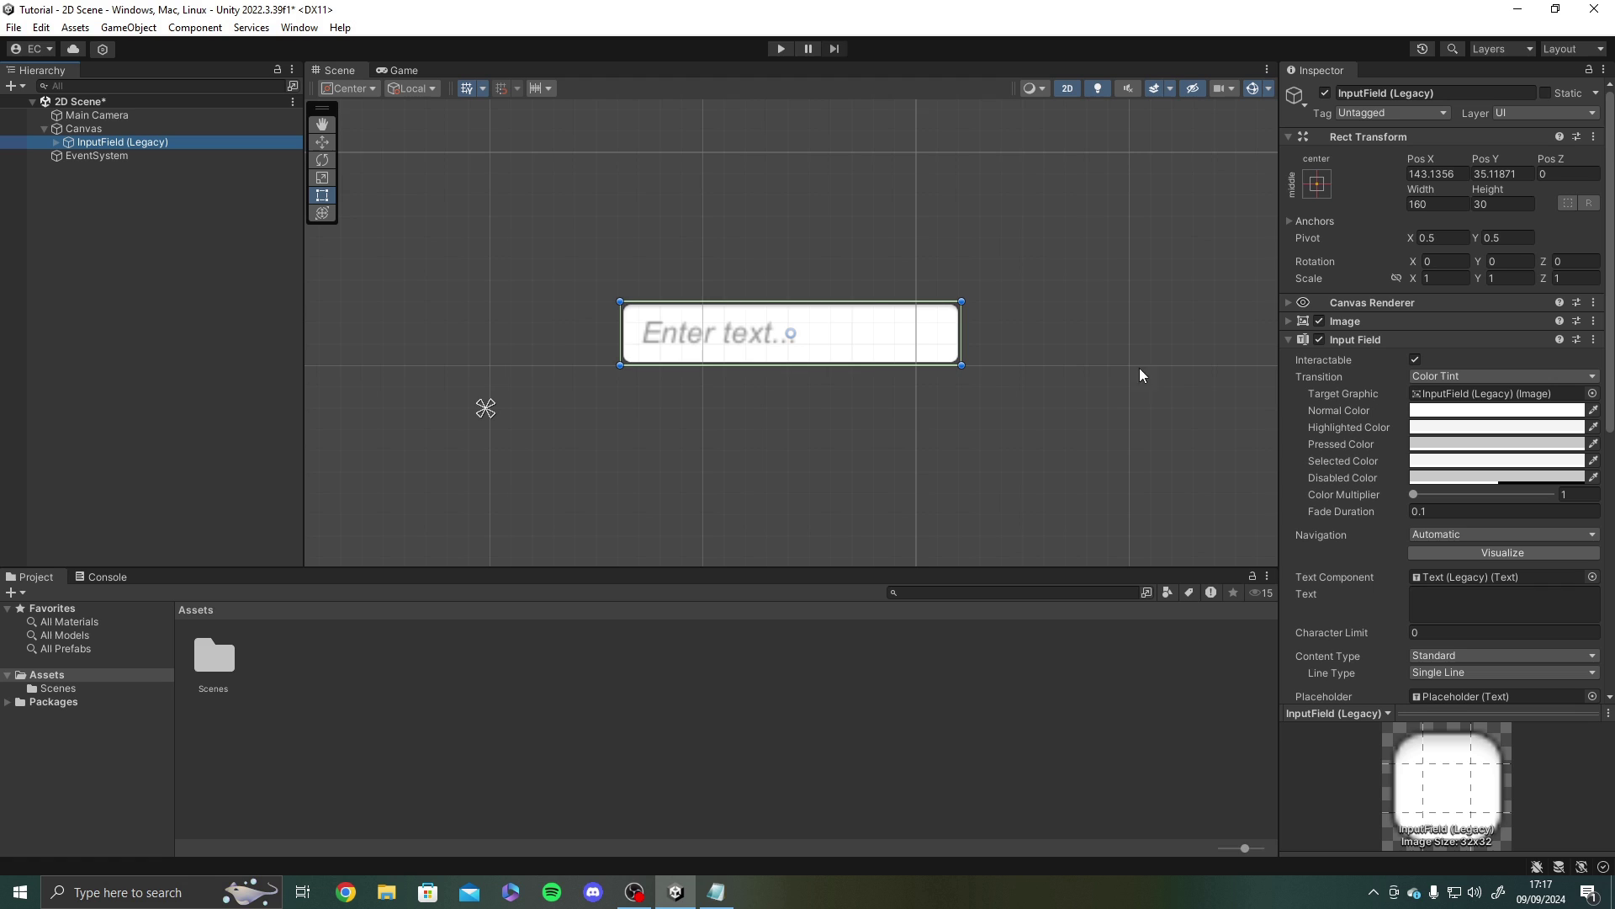
scroll(1375, 354, down, 5)
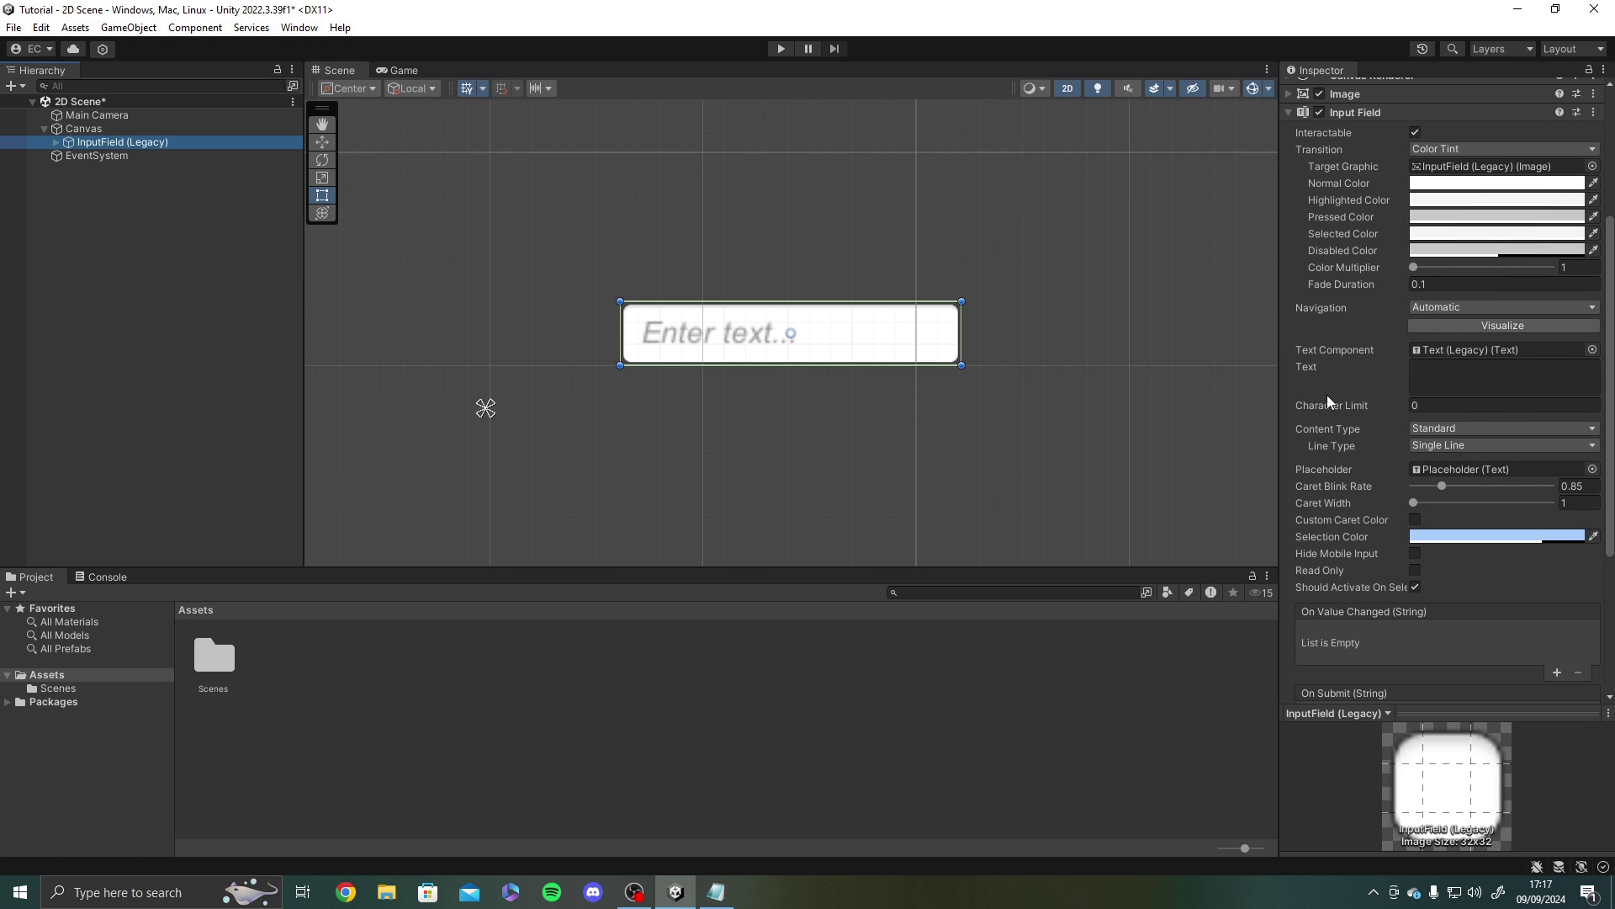
scroll(1321, 407, up, 3)
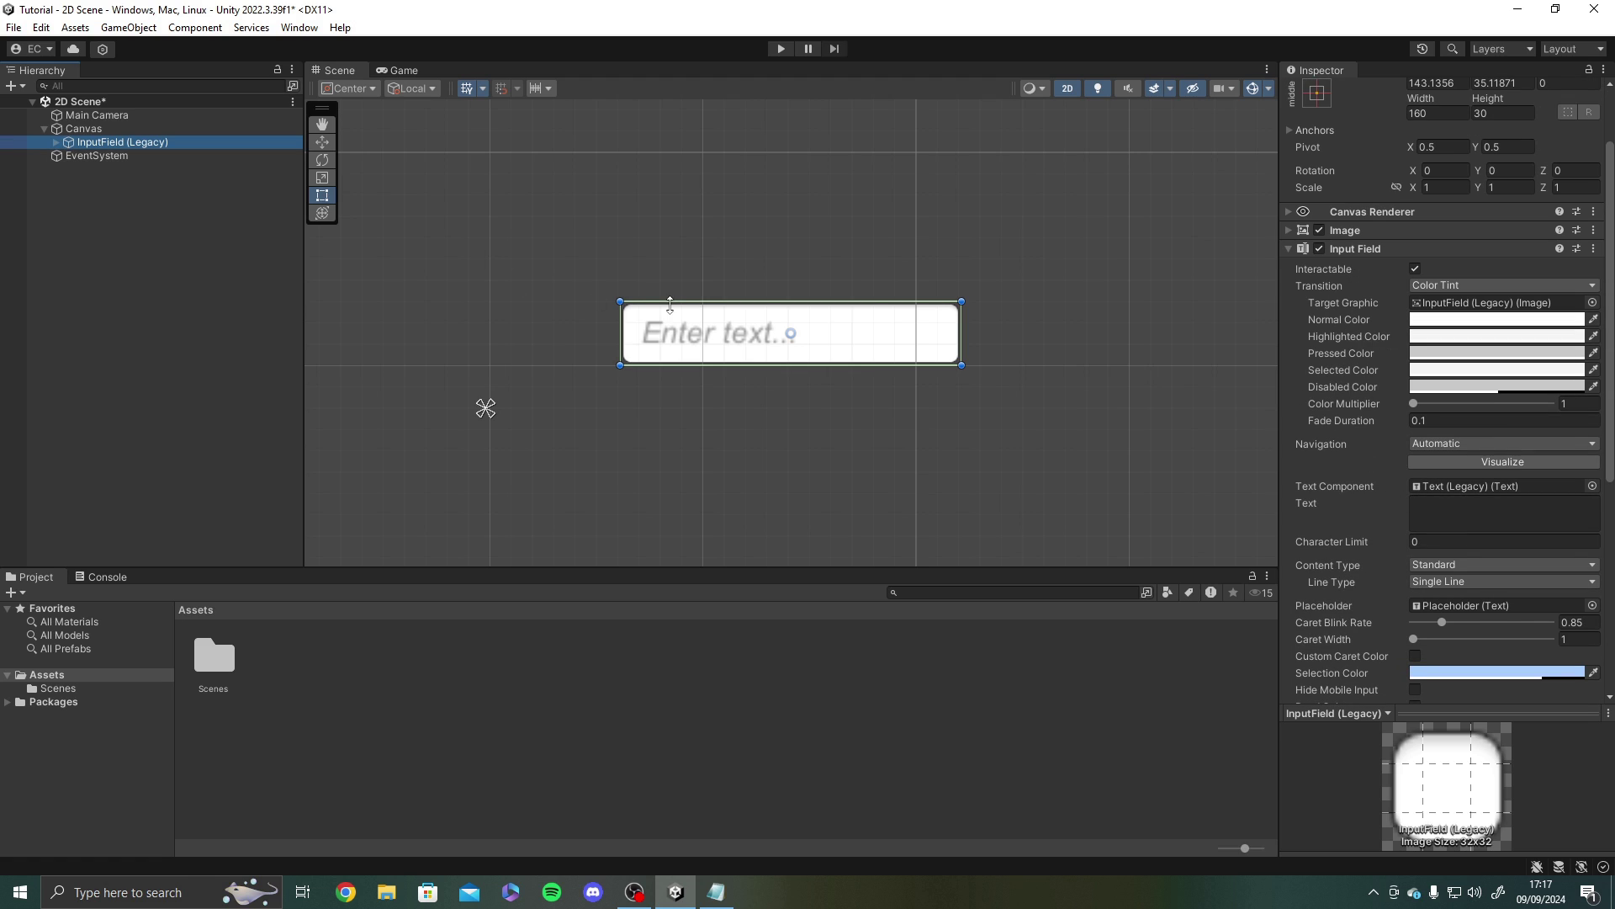
scroll(669, 304, down, 3)
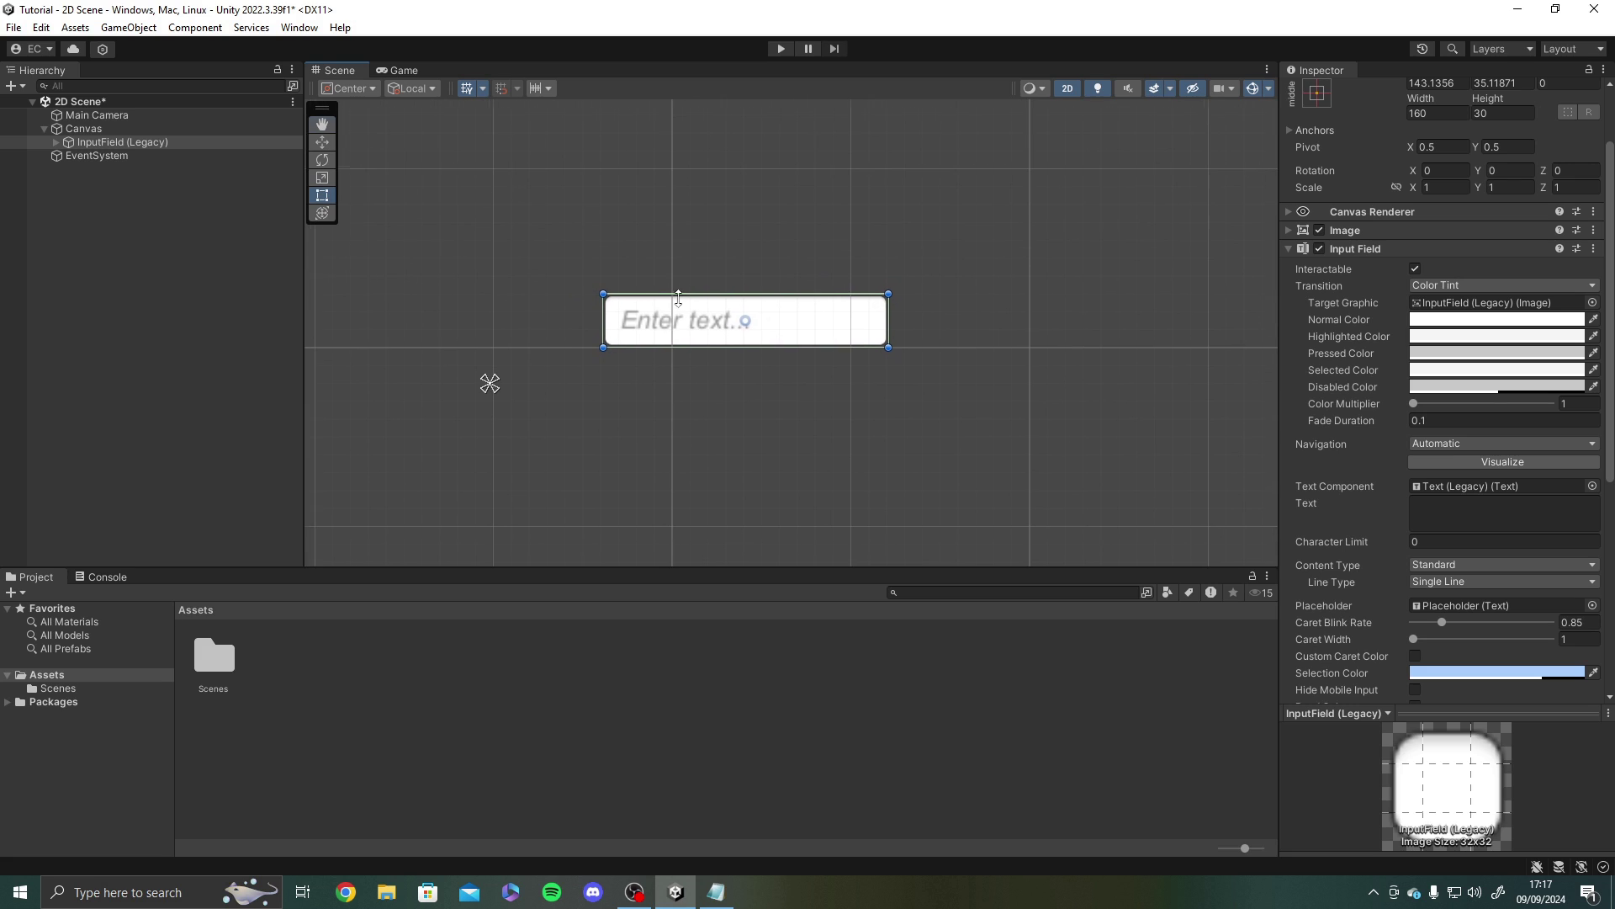
- Expand InputField (Legacy) to show Placeholder and Text (Legacy), deselect it, and enter Play mode
click(55, 141)
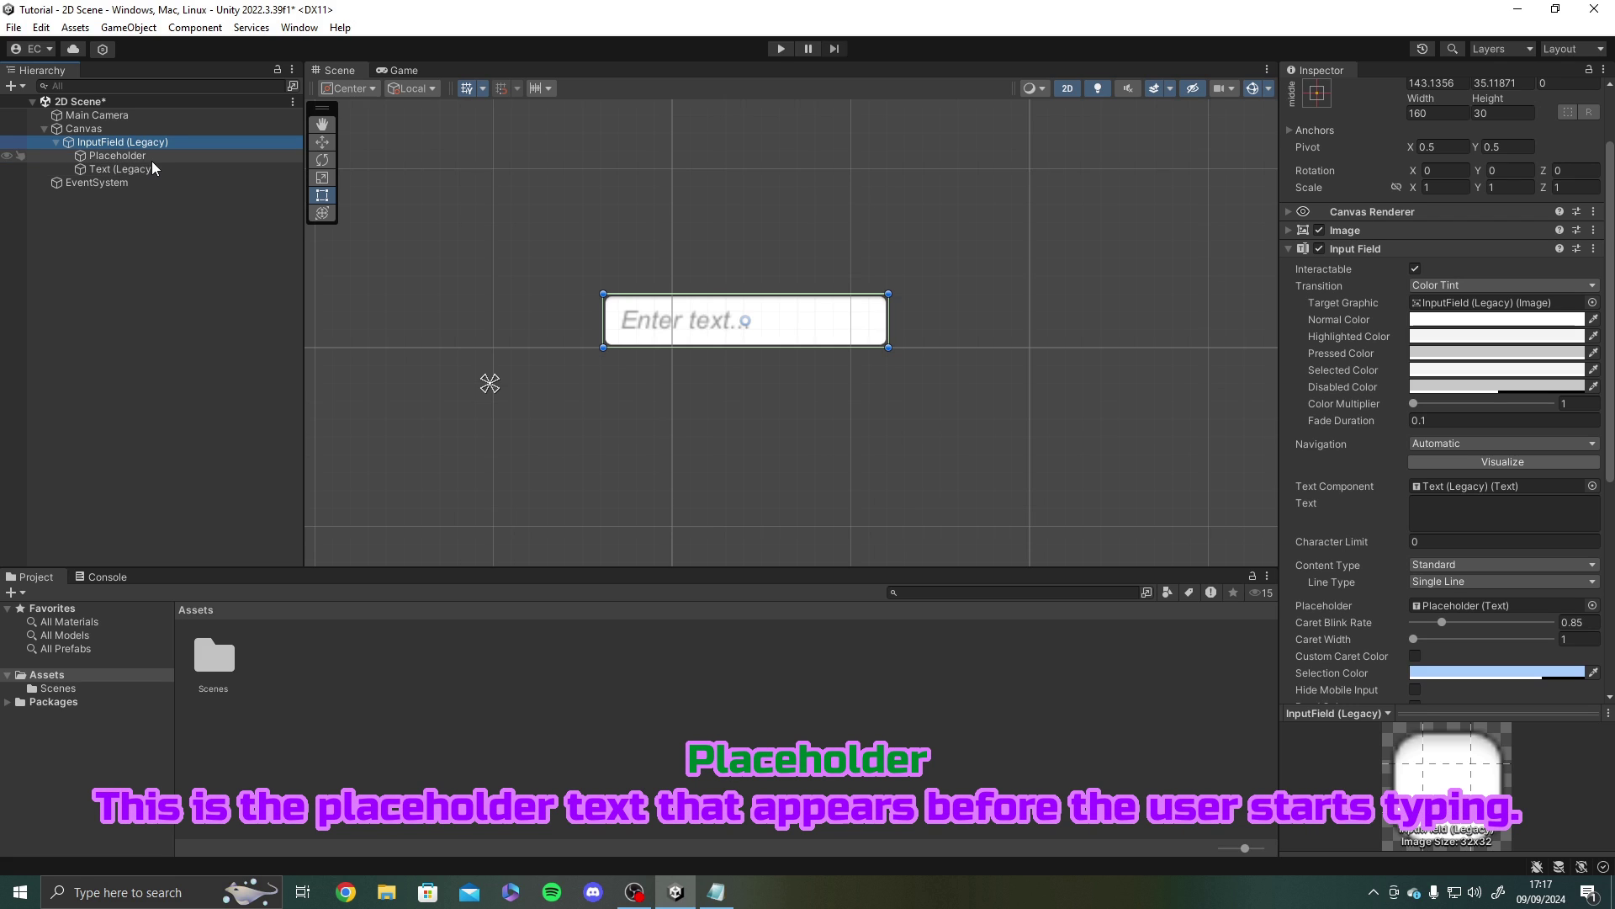
click(751, 155)
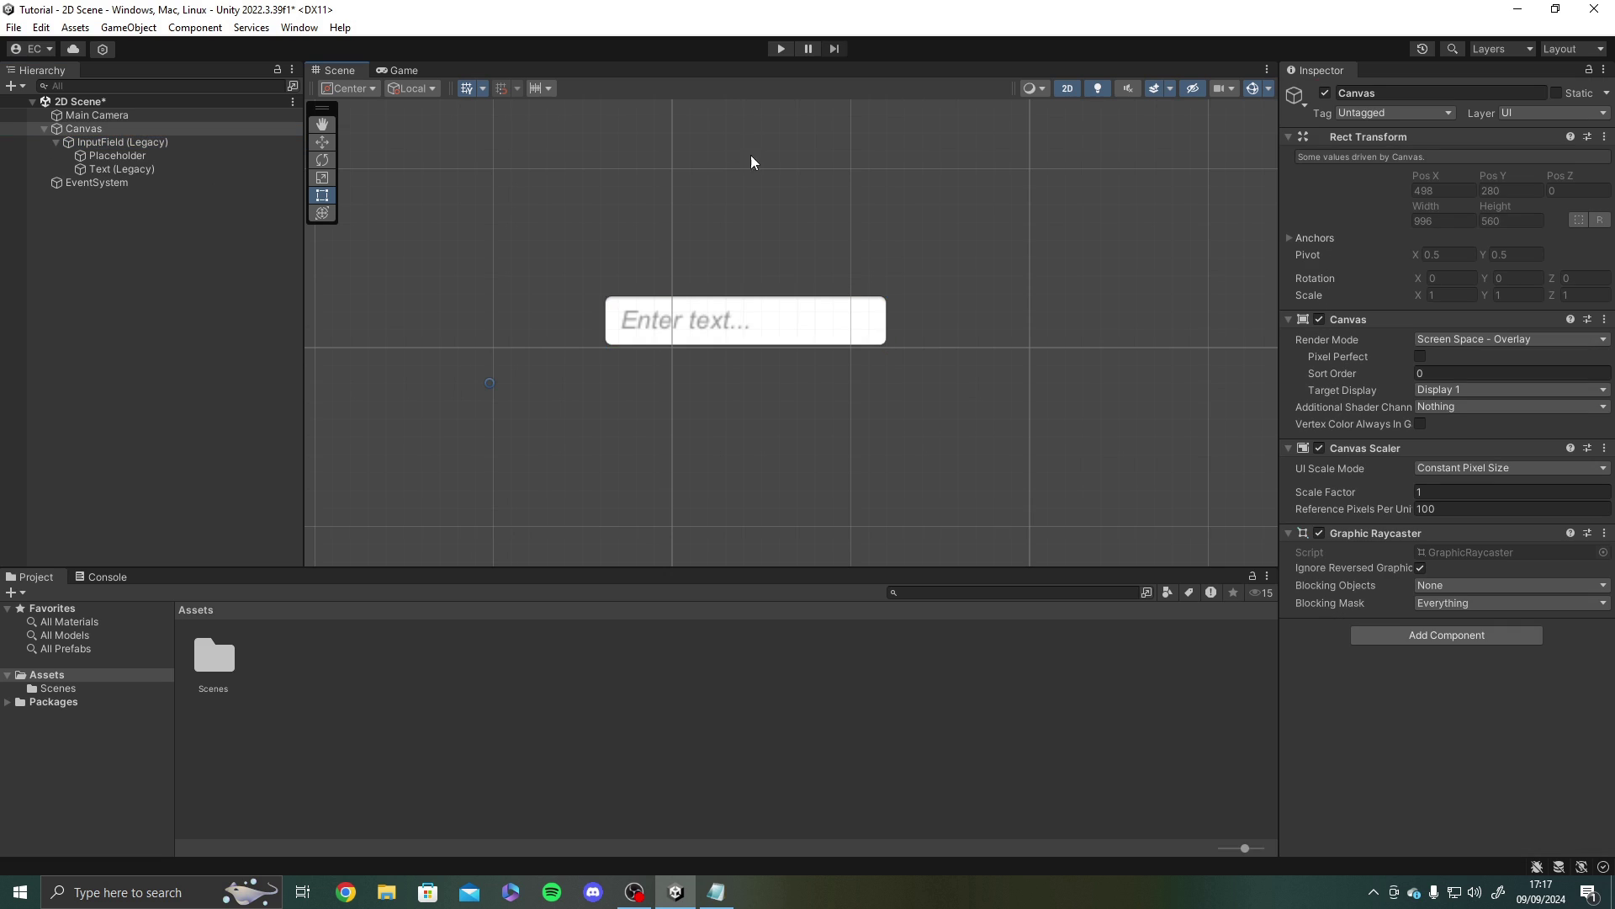
scroll(660, 345, up, 2)
click(781, 48)
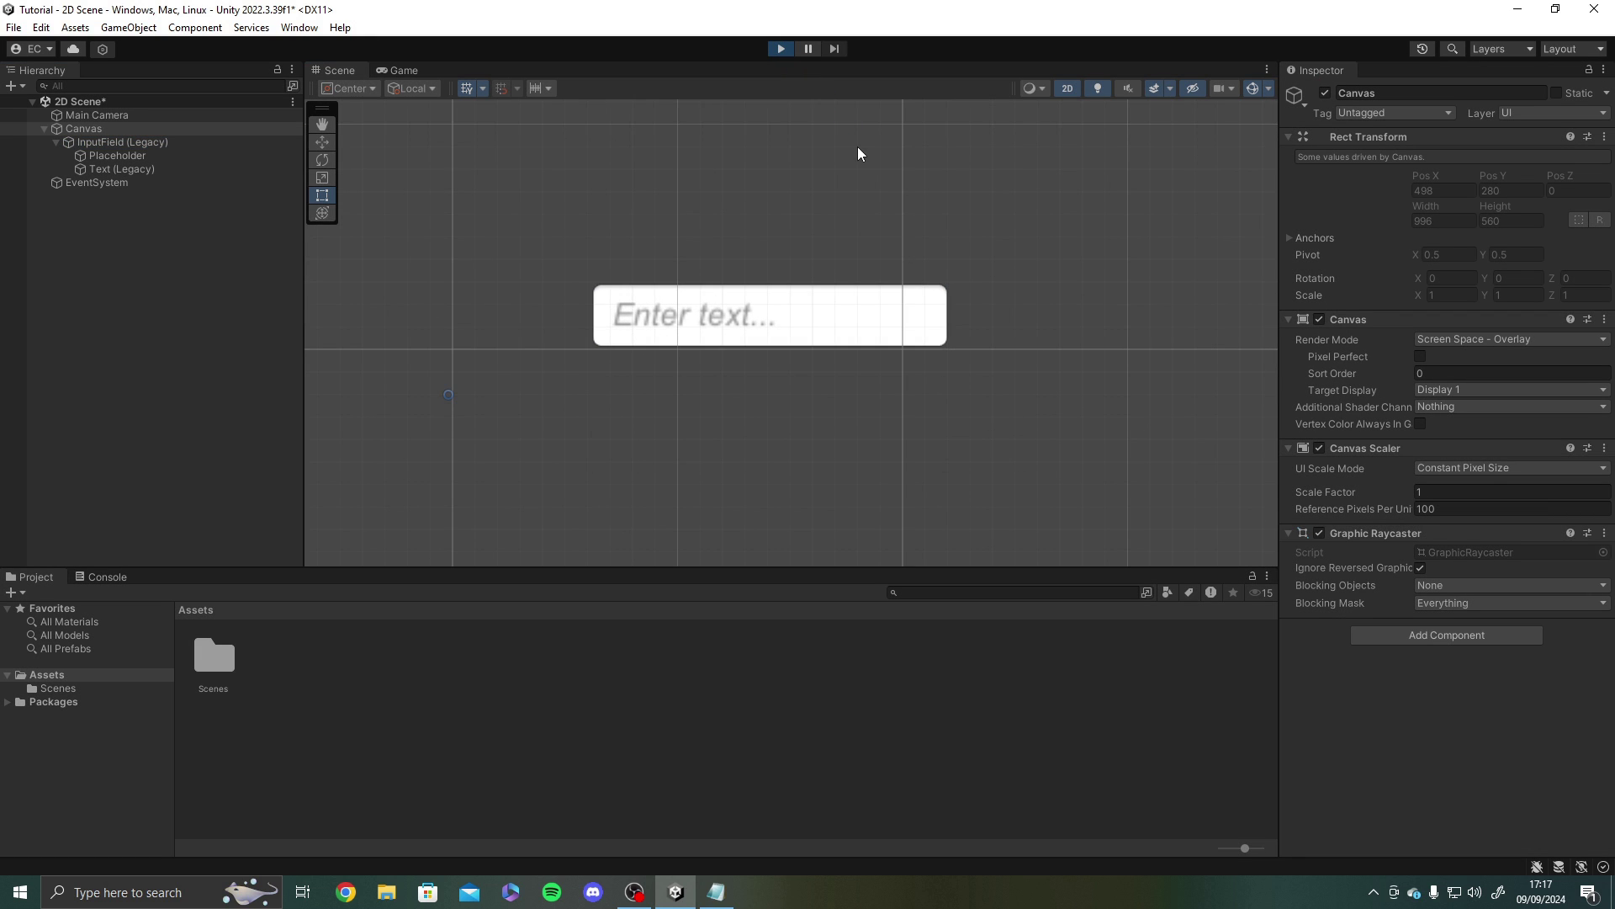
- Type 'Hello World!' into the running input field, clear it, and stop the game
click(870, 309)
text(He)
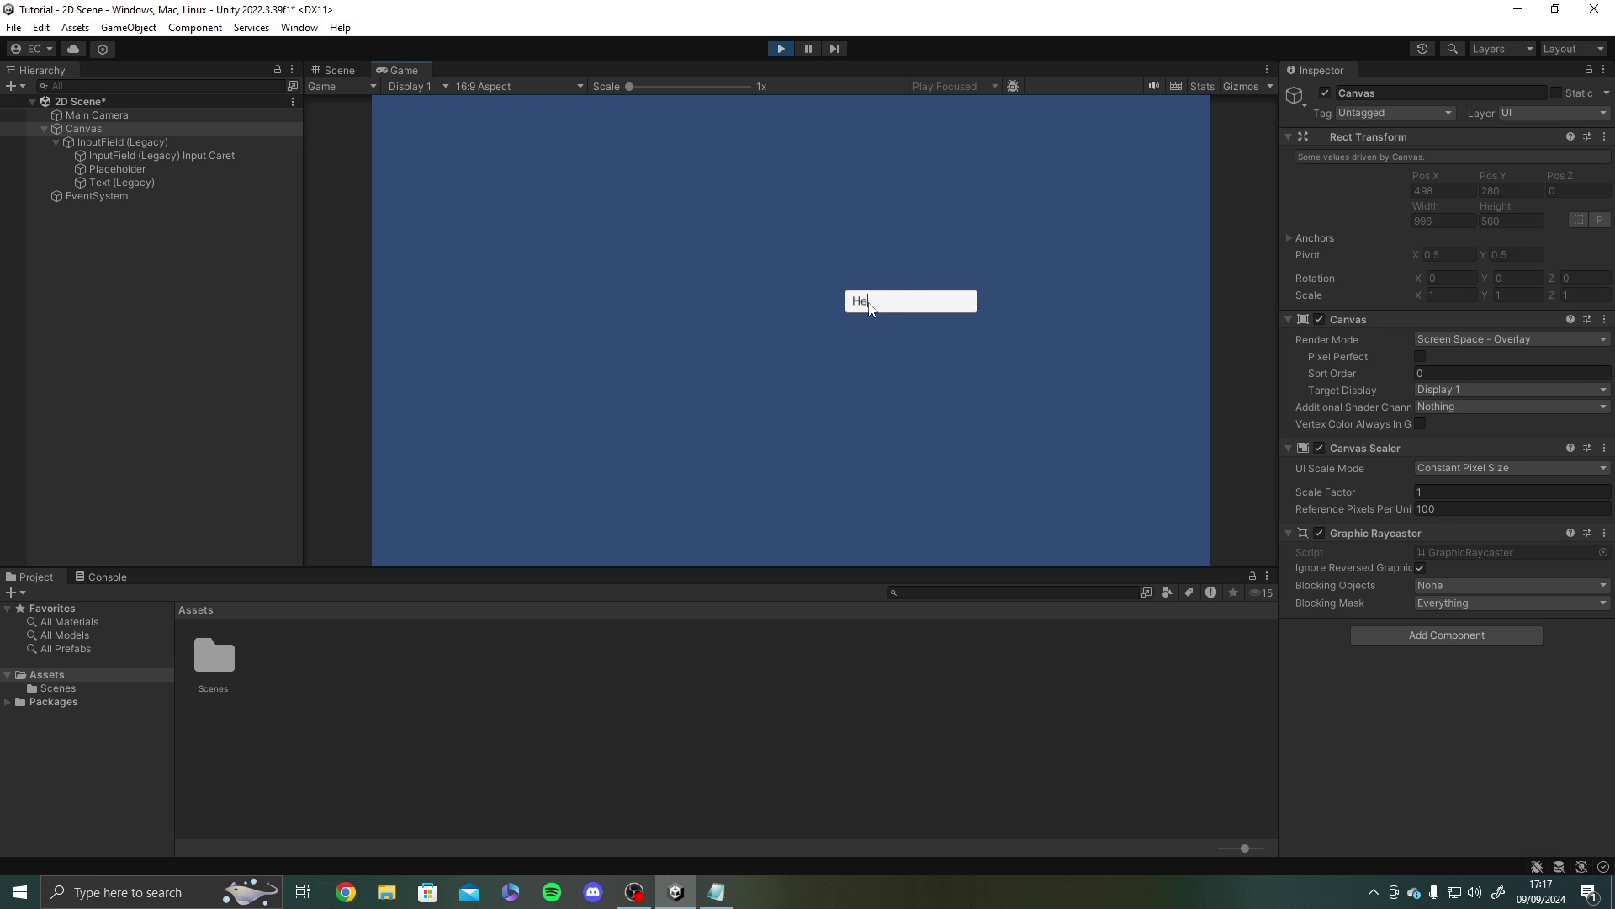
text(llo World!)
key(ctrl+a)
key(BackSpace)
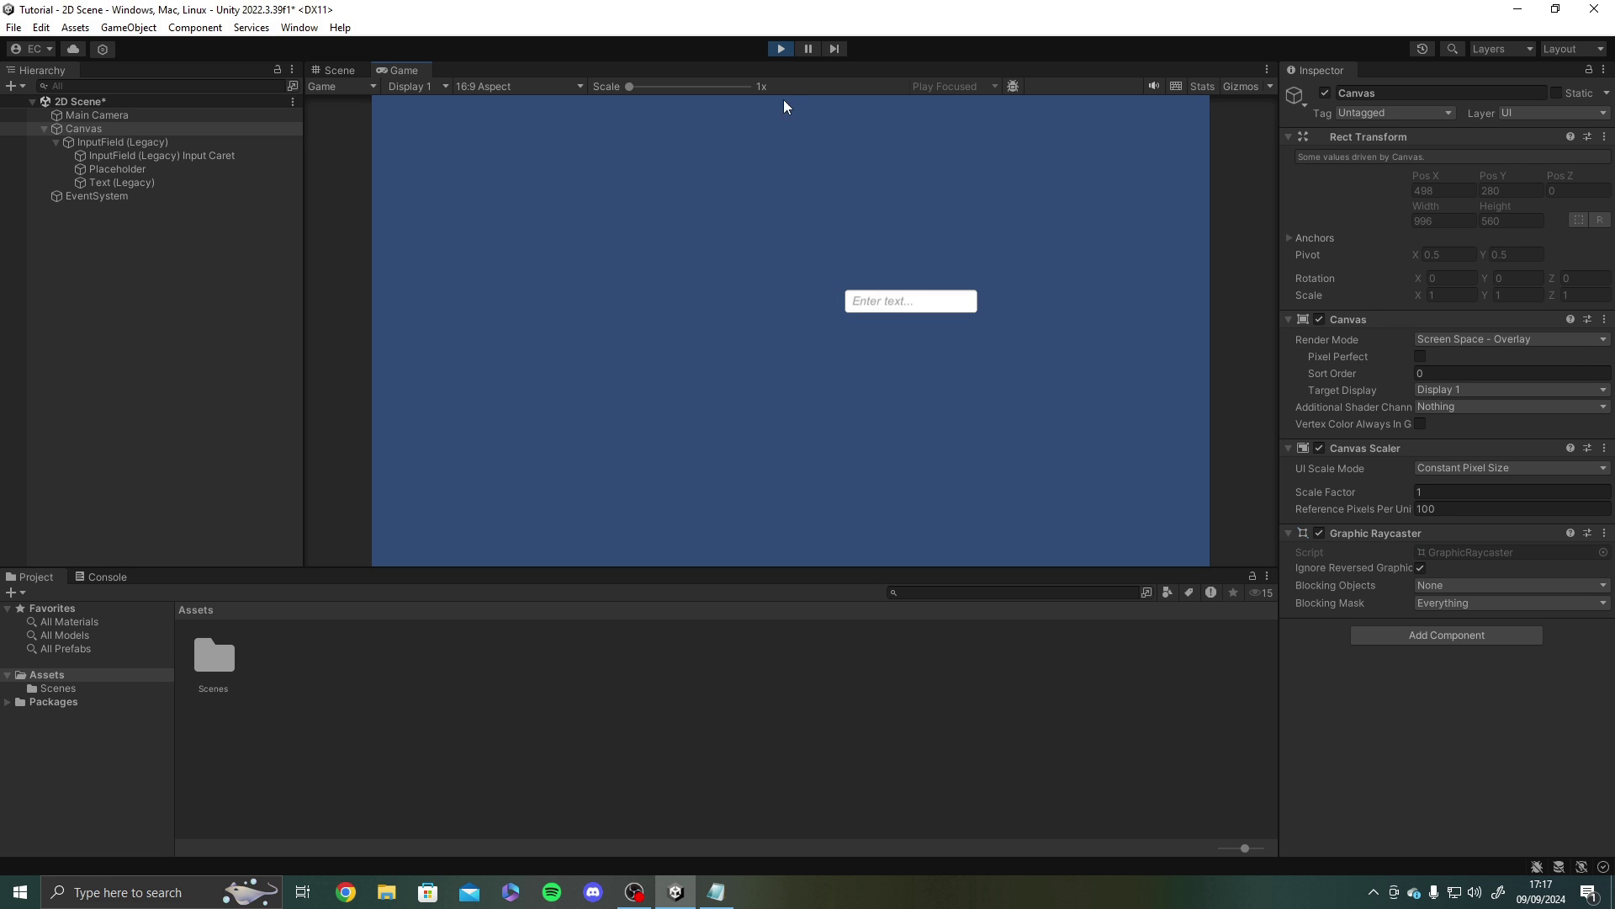
click(774, 47)
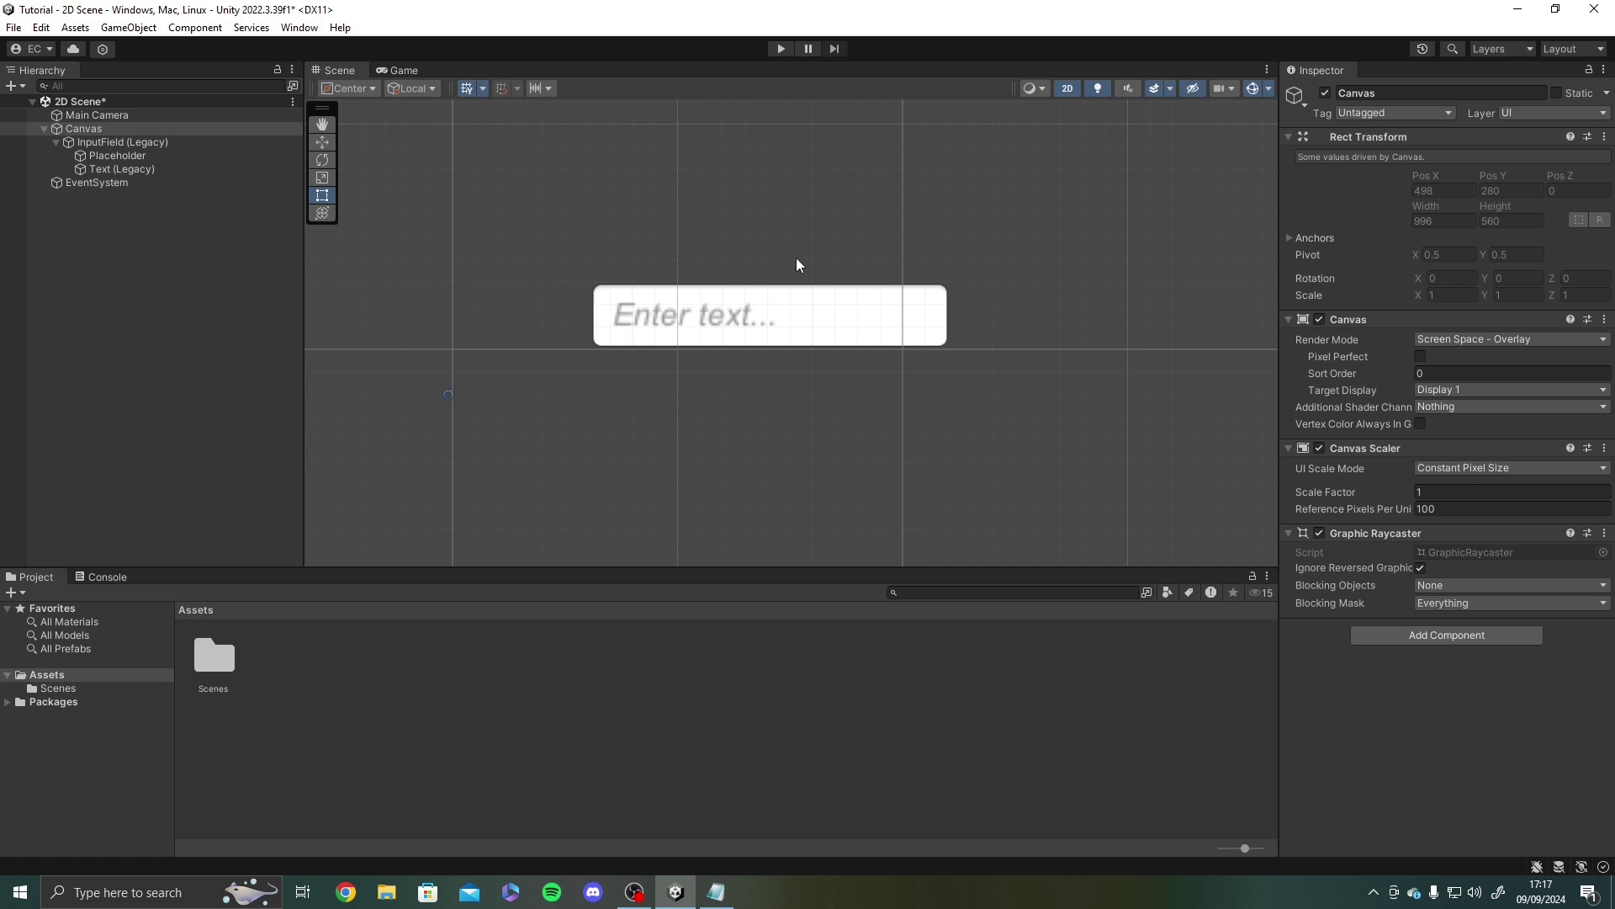
- With Text (Legacy) selected, play and type 'Hello World' into the field, then stop and select InputField (Legacy)
click(143, 170)
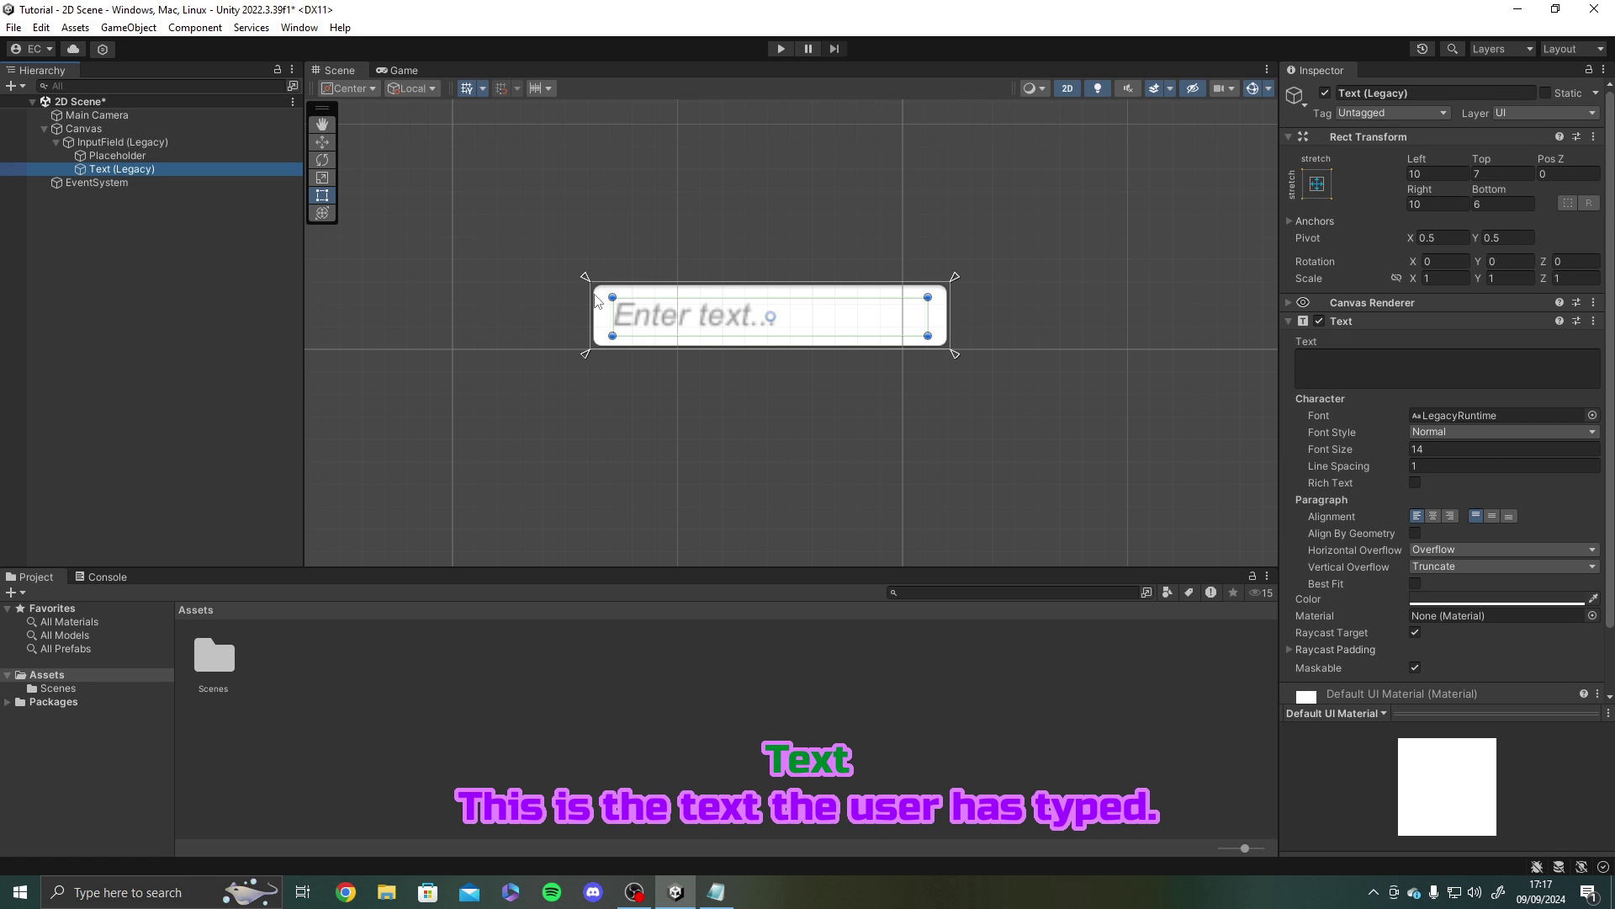
click(781, 48)
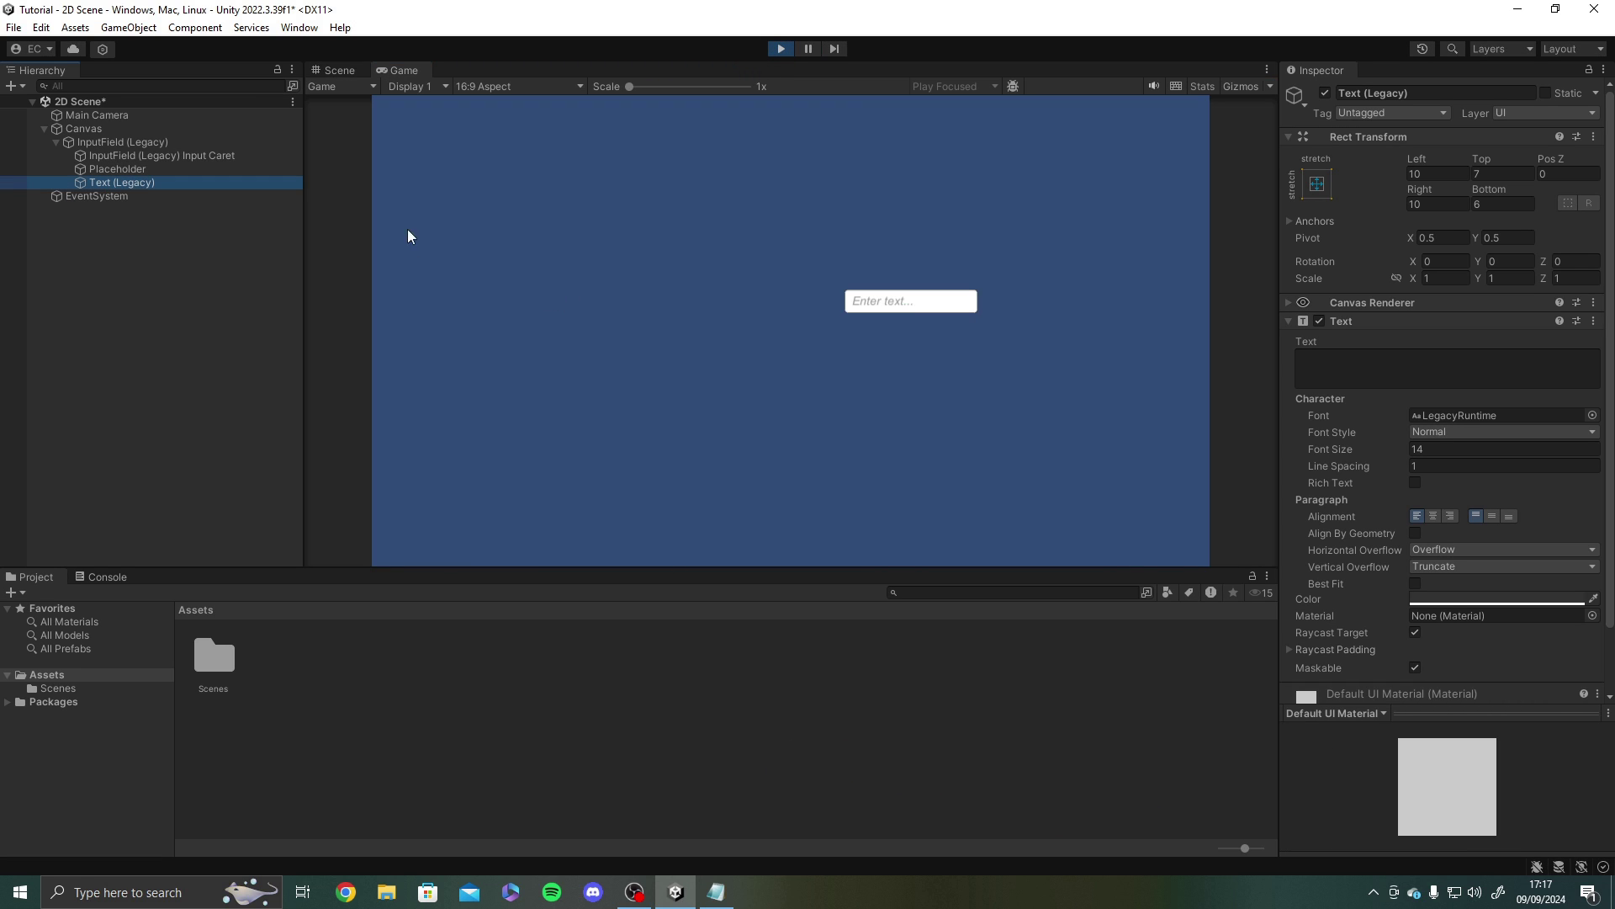
click(939, 311)
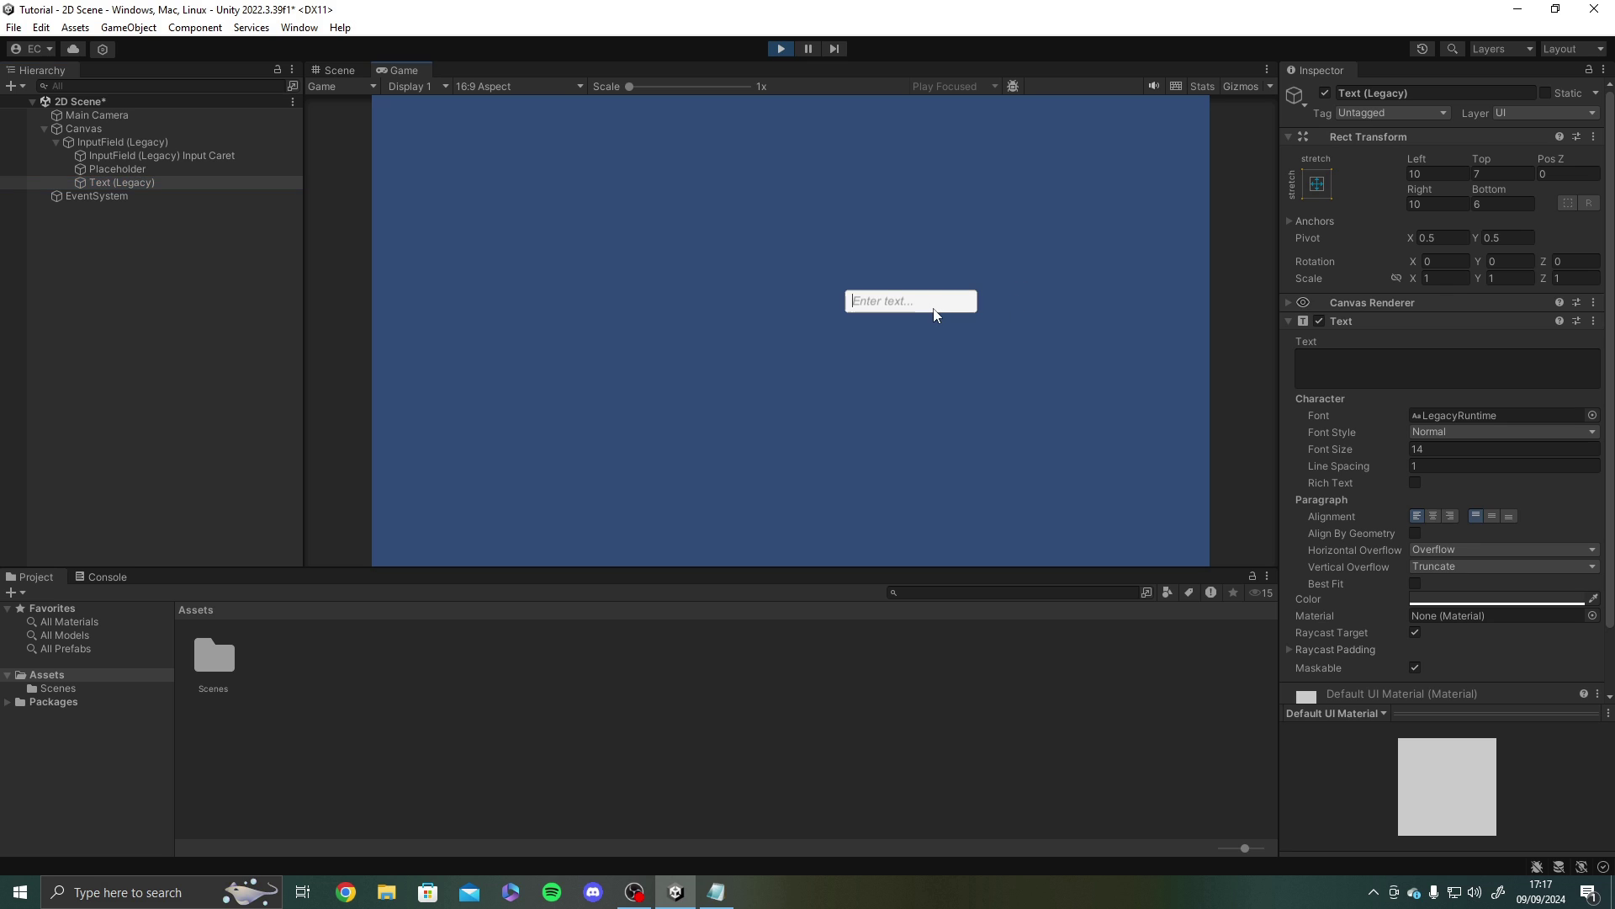
text(Hello World!)
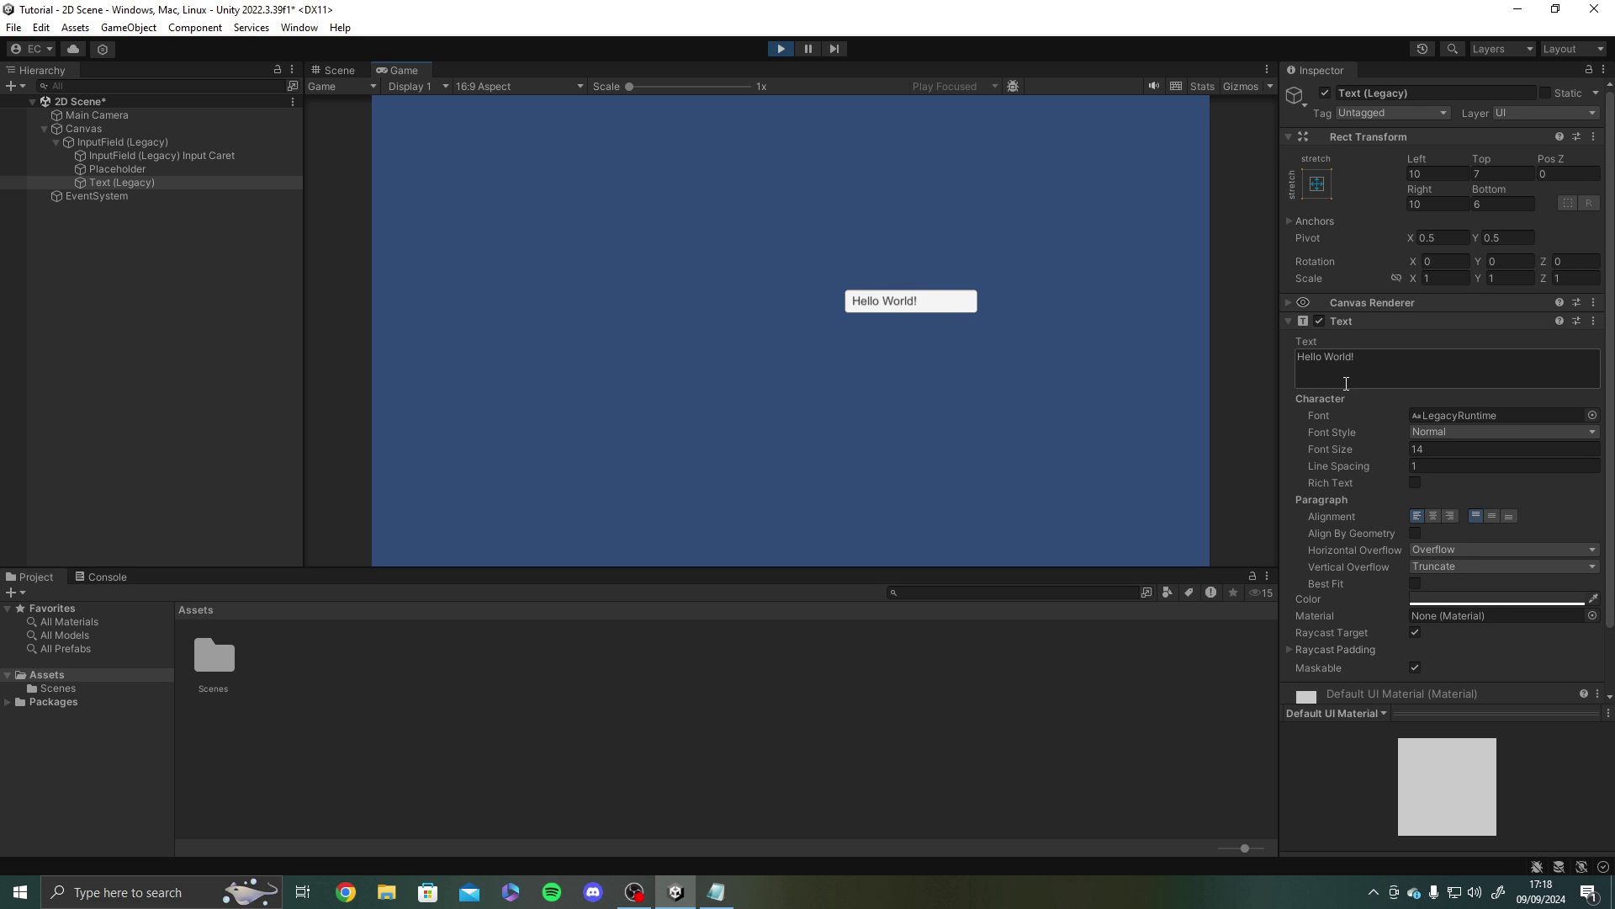
key(ctrl+p)
click(104, 141)
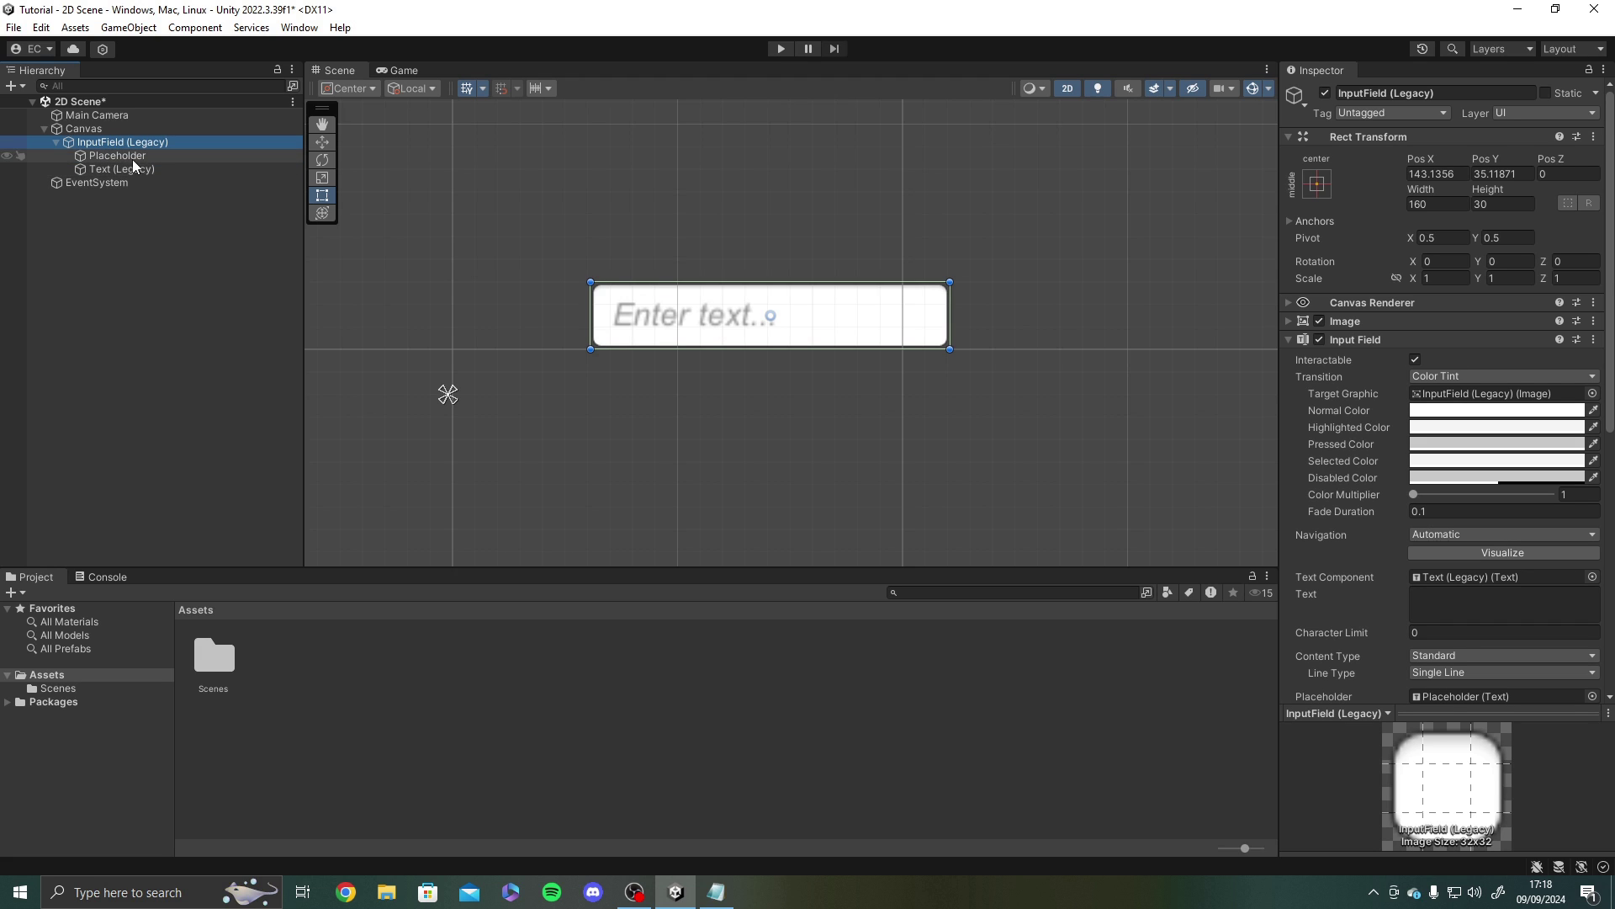
click(134, 156)
click(145, 170)
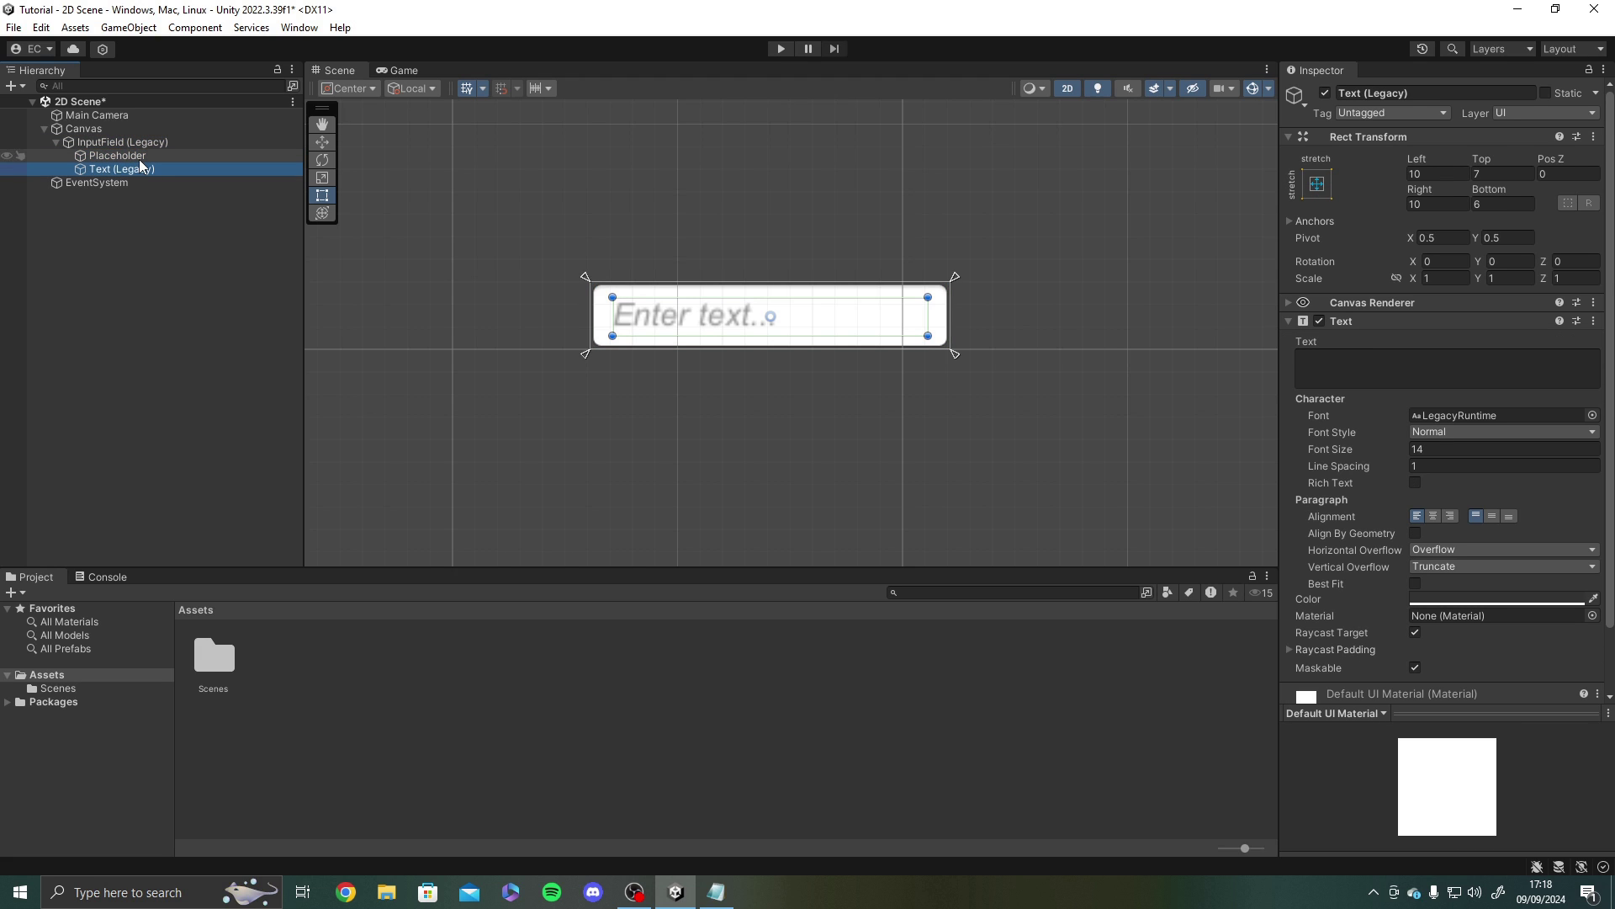
click(143, 157)
click(148, 167)
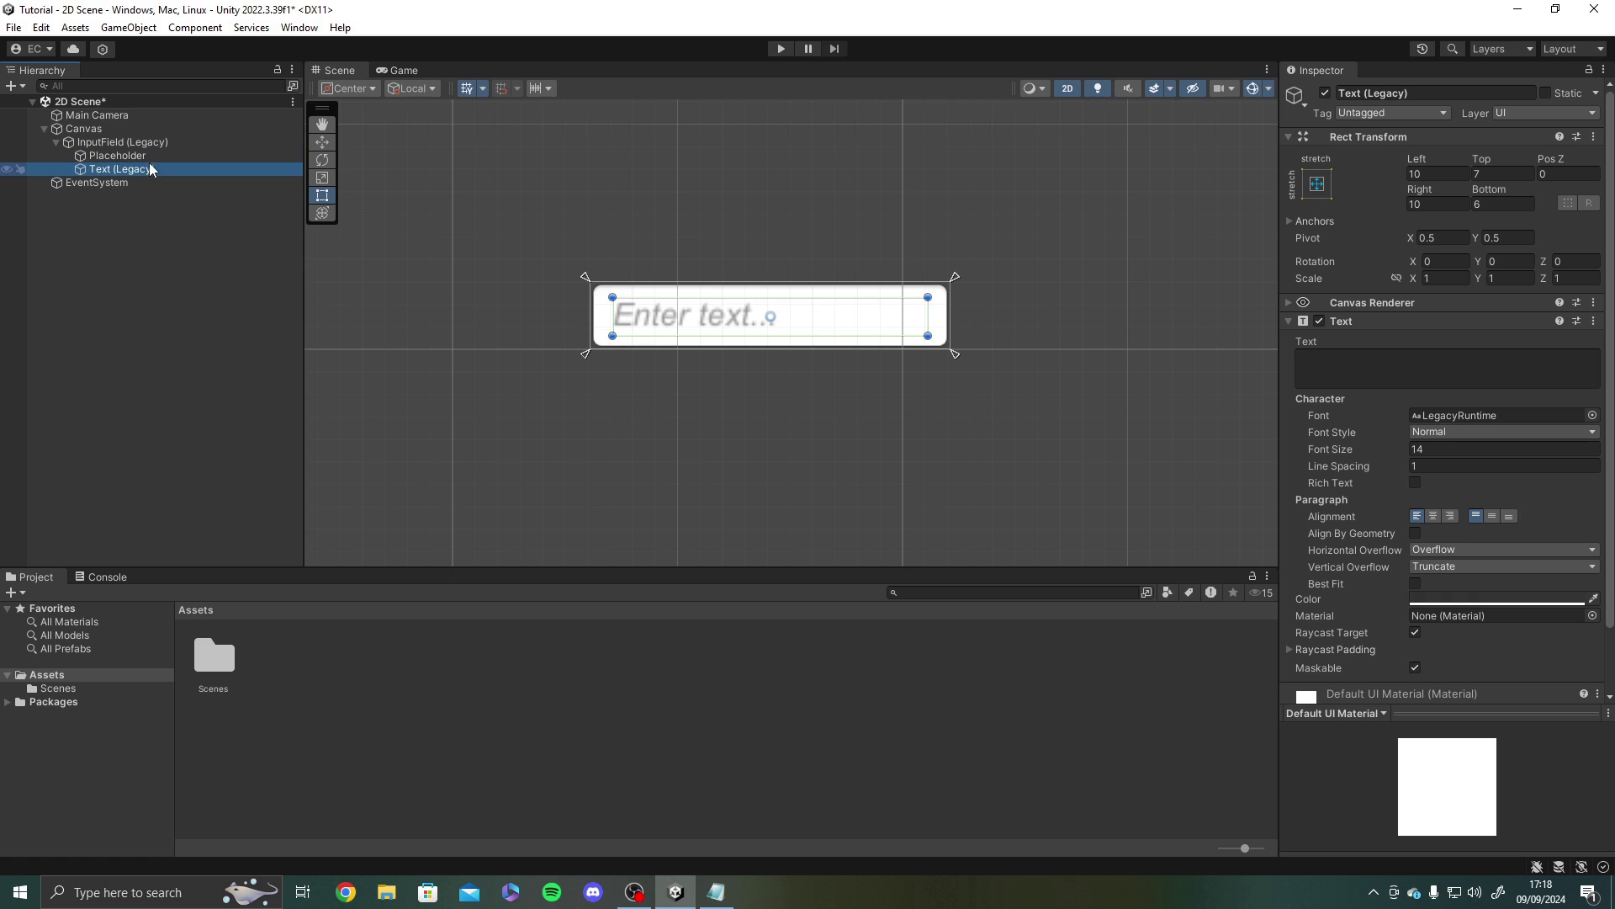
click(149, 142)
scroll(1312, 354, down, 10)
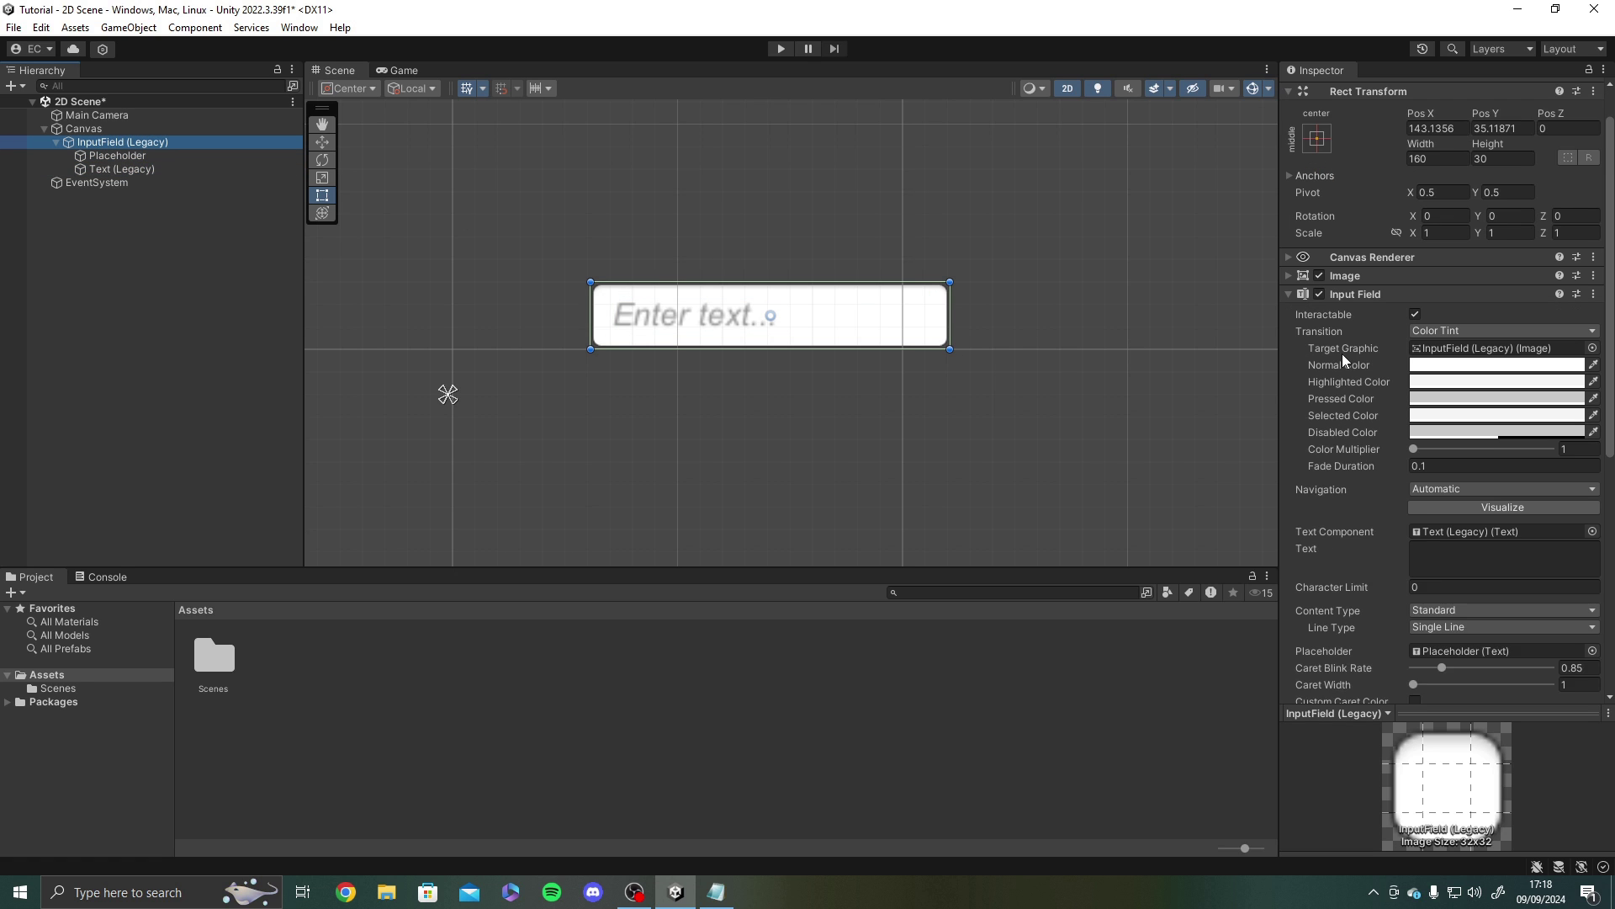
scroll(1323, 376, up, 8)
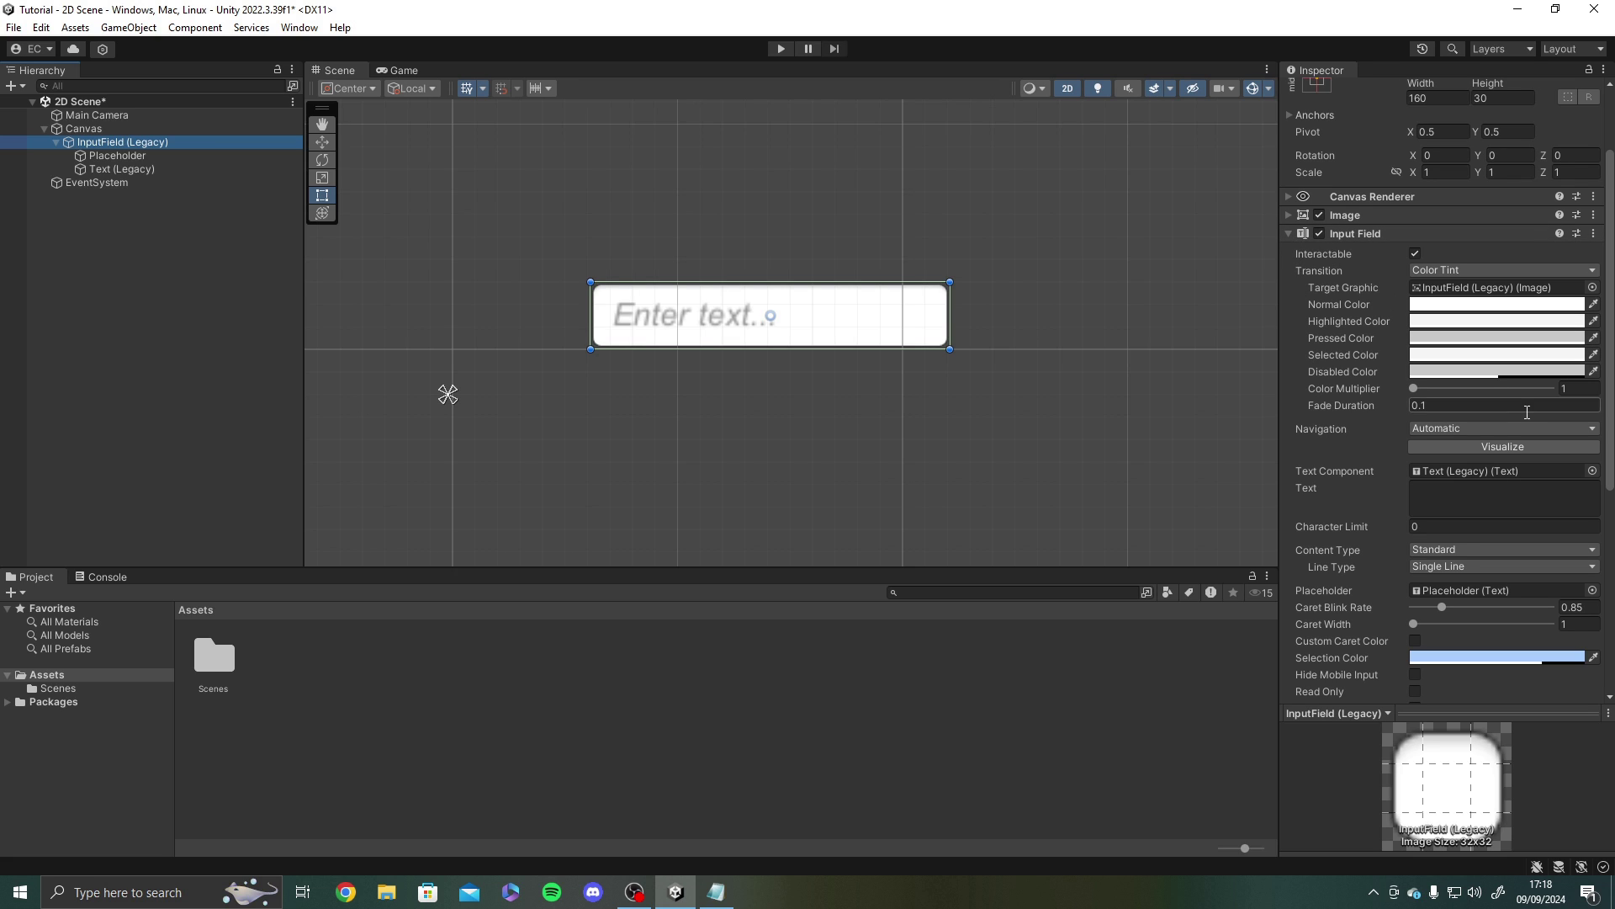
scroll(1464, 366, down, 1)
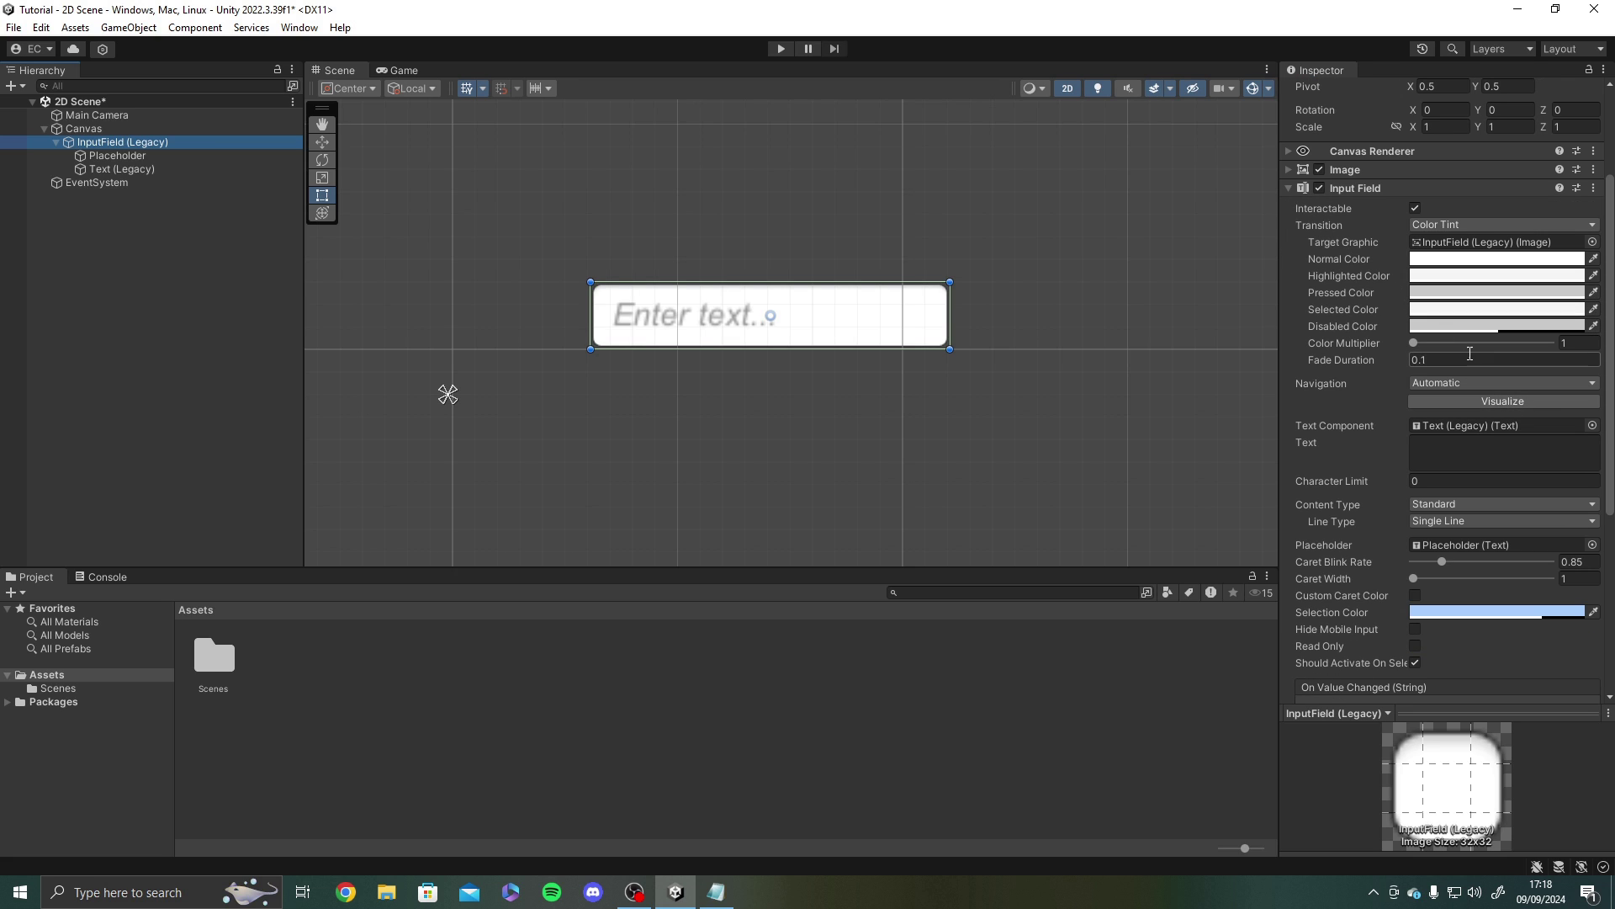
scroll(1312, 451, down, 1)
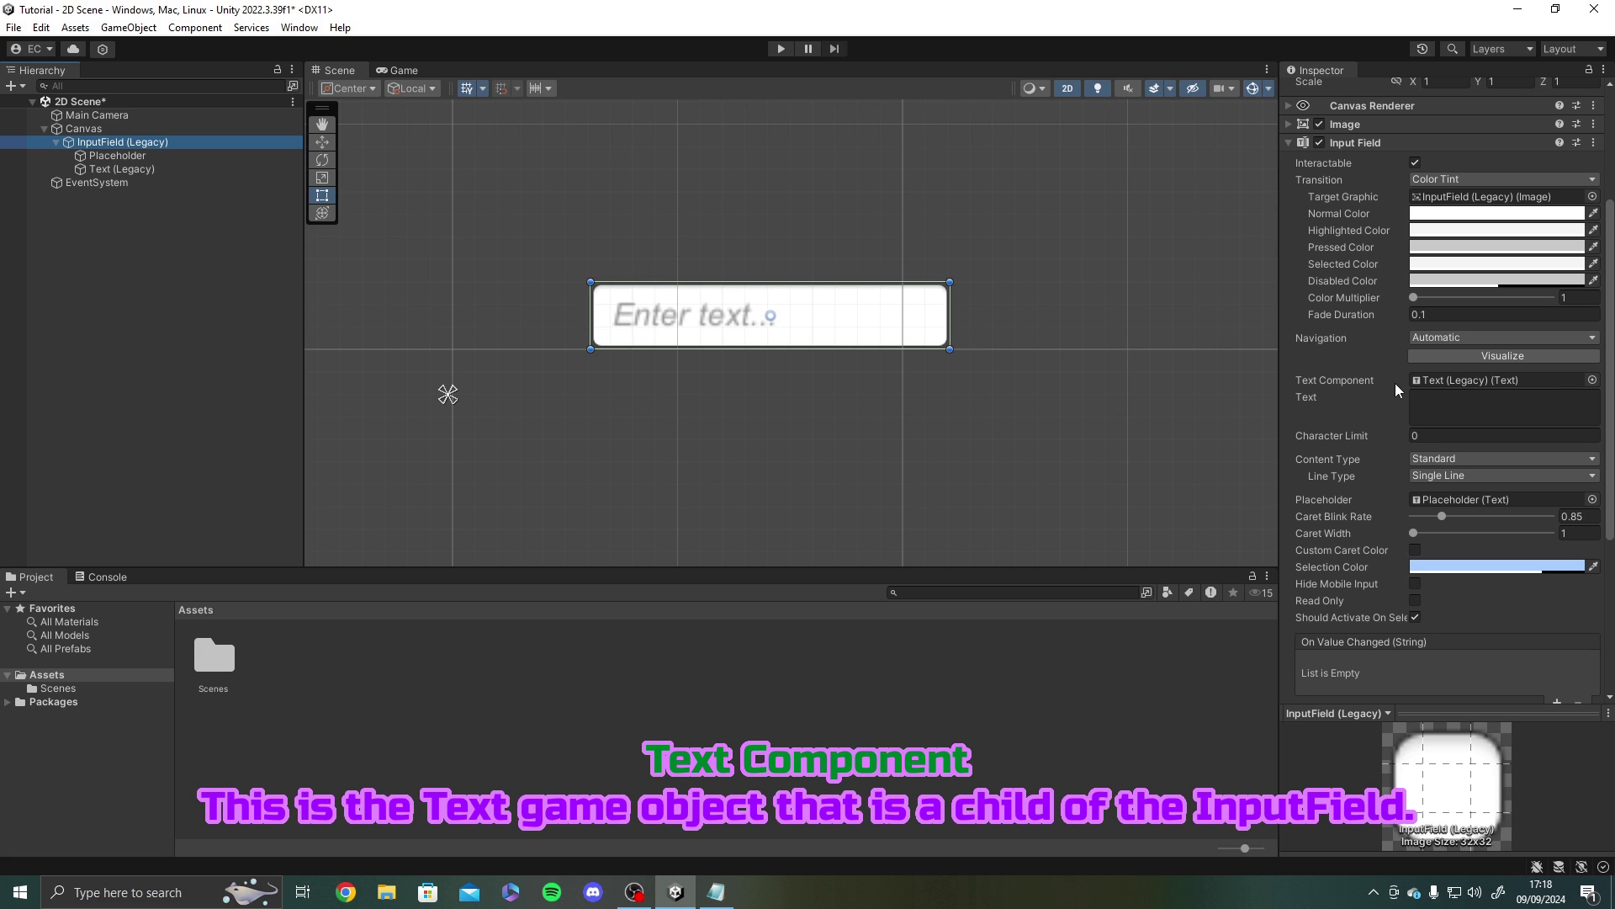
click(100, 170)
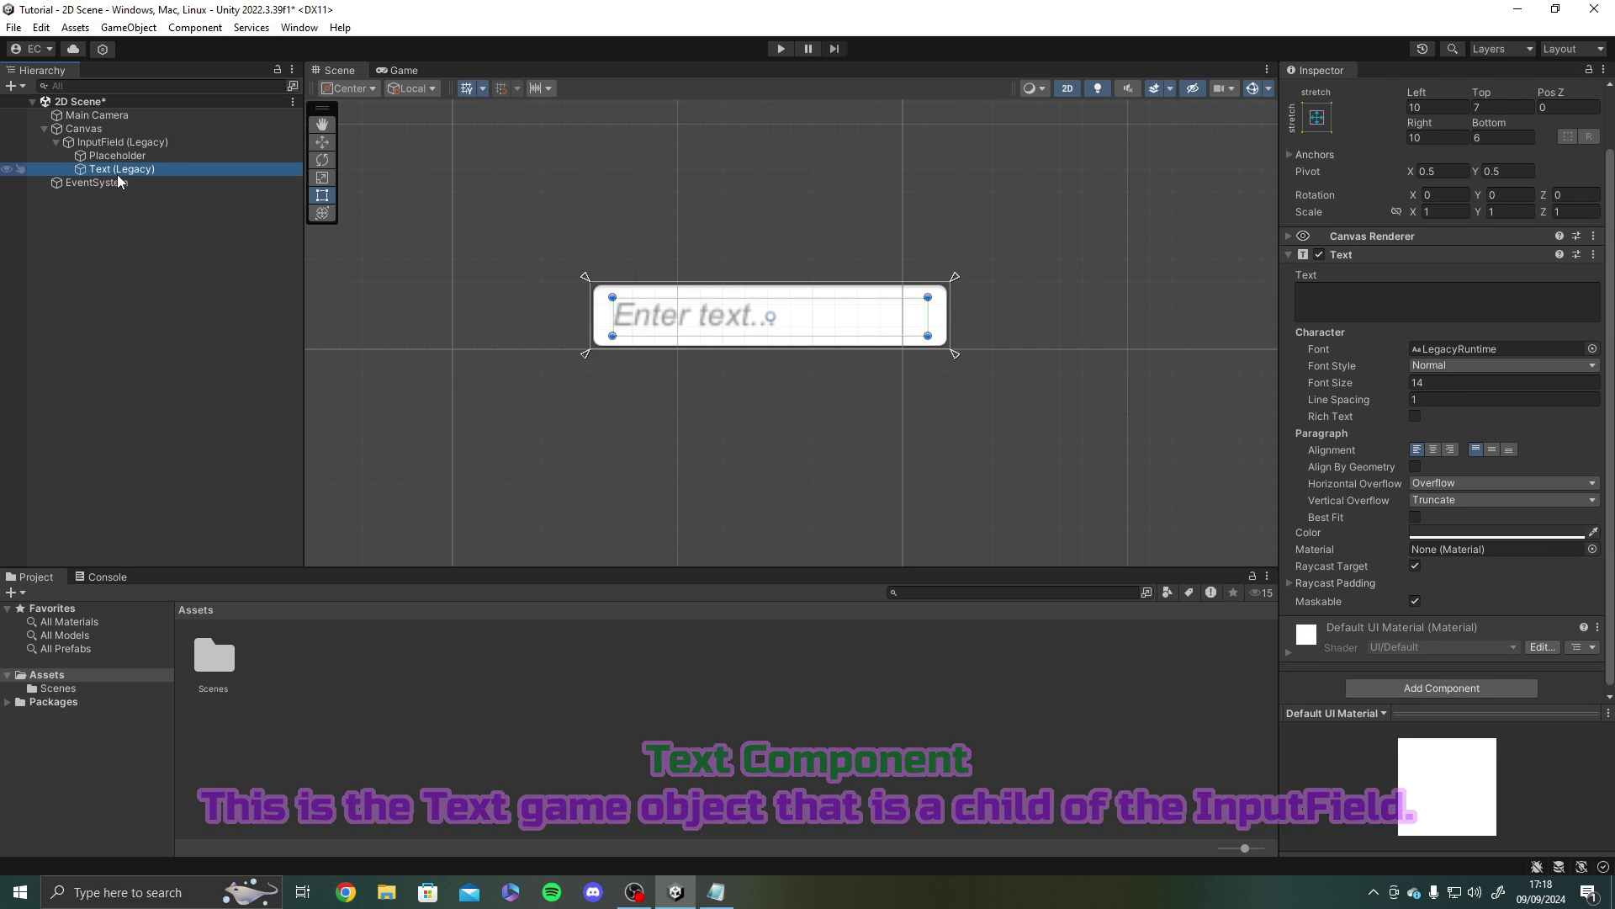
click(91, 143)
scroll(1464, 471, down, 6)
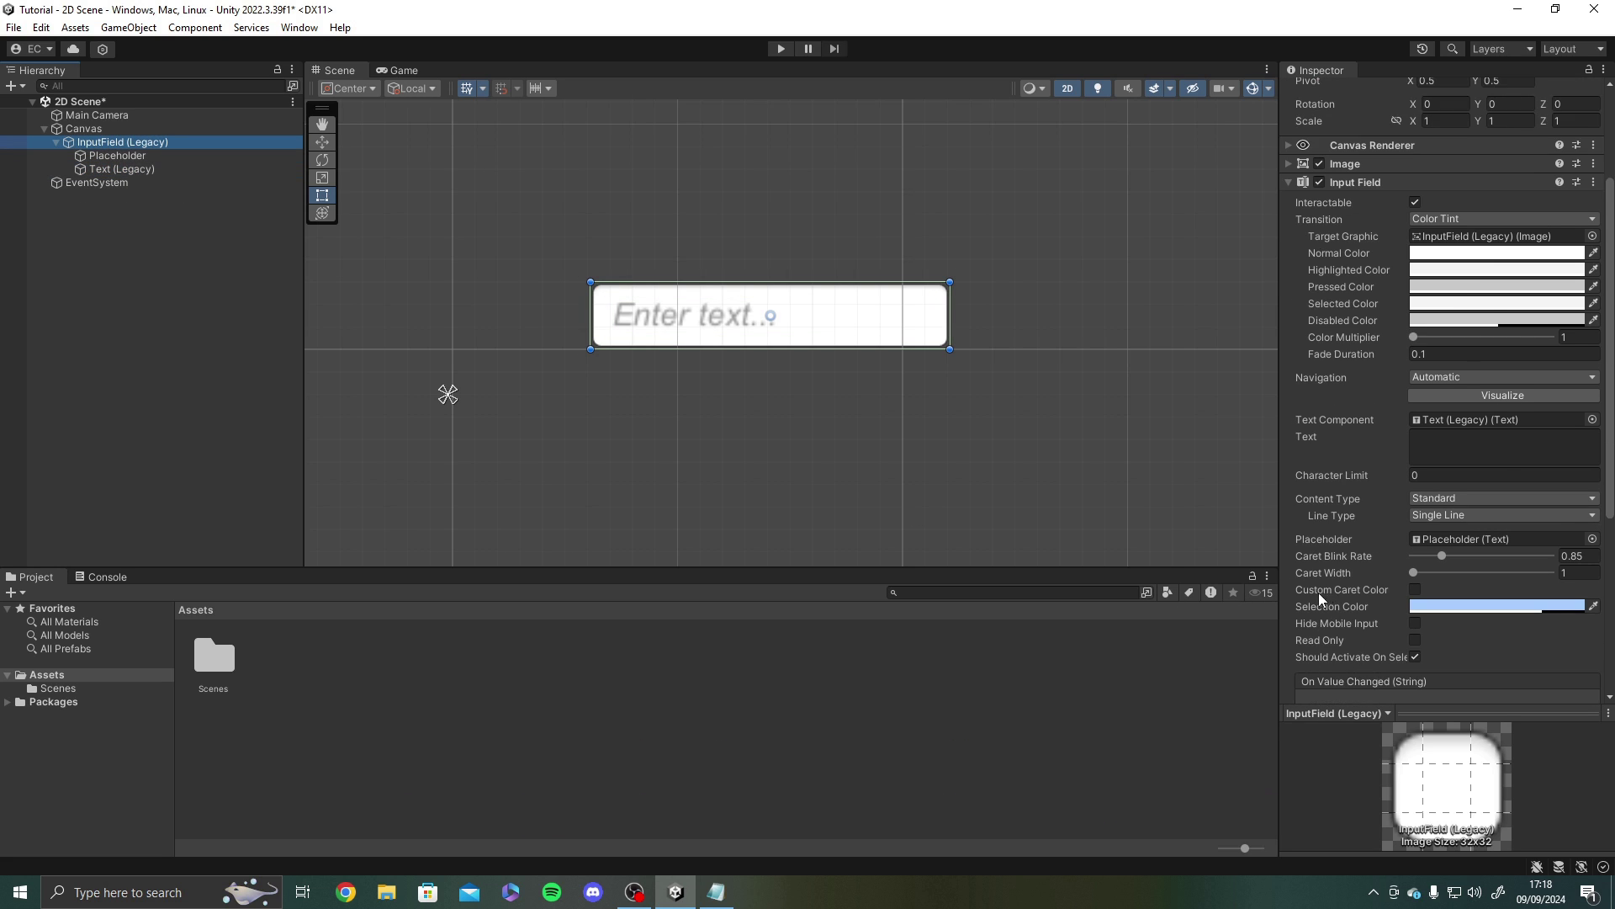
scroll(1479, 501, up, 2)
scroll(1420, 455, up, 3)
drag(135, 169, 1526, 419)
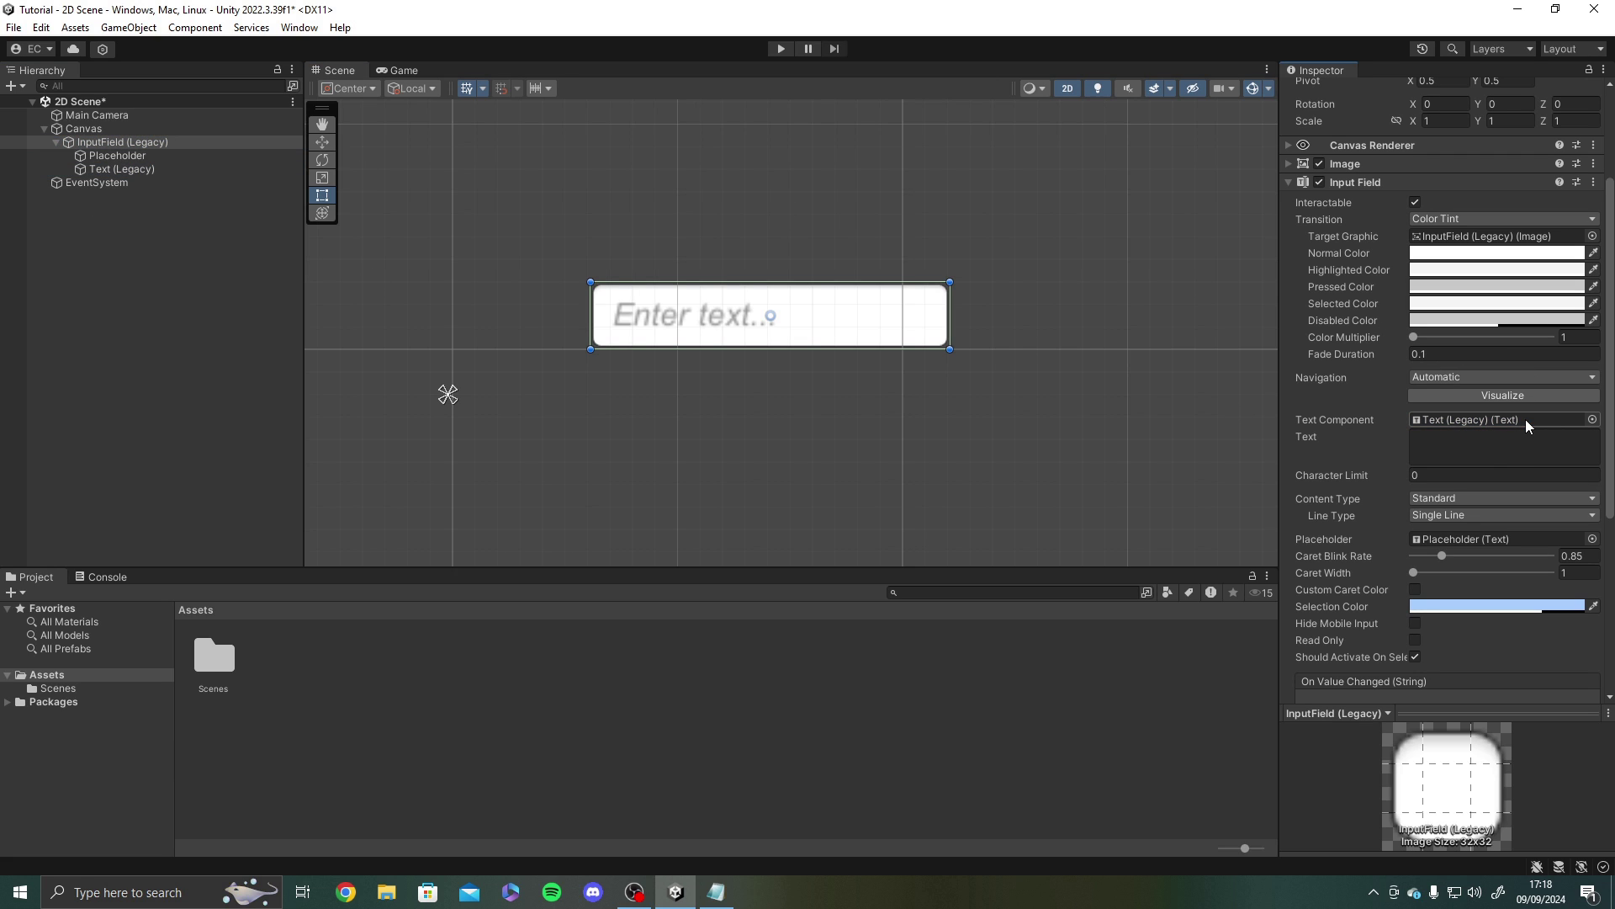
- Set the input field's Text value to 'Hello World!' and frame the Canvas
click(1439, 443)
text(Hello World!)
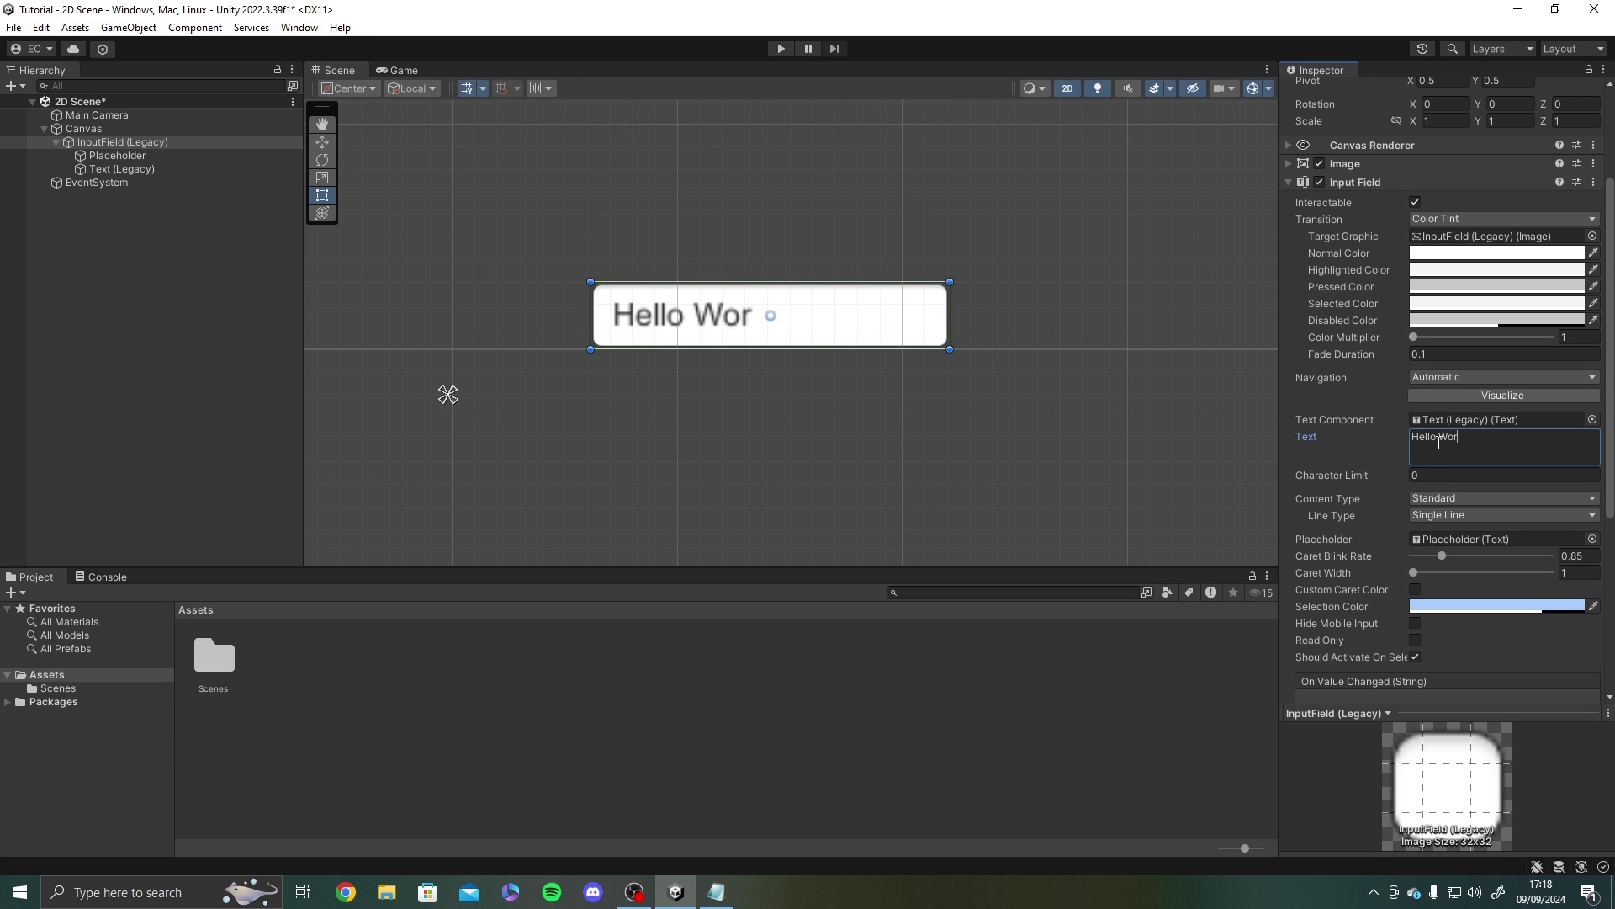
double_click(83, 128)
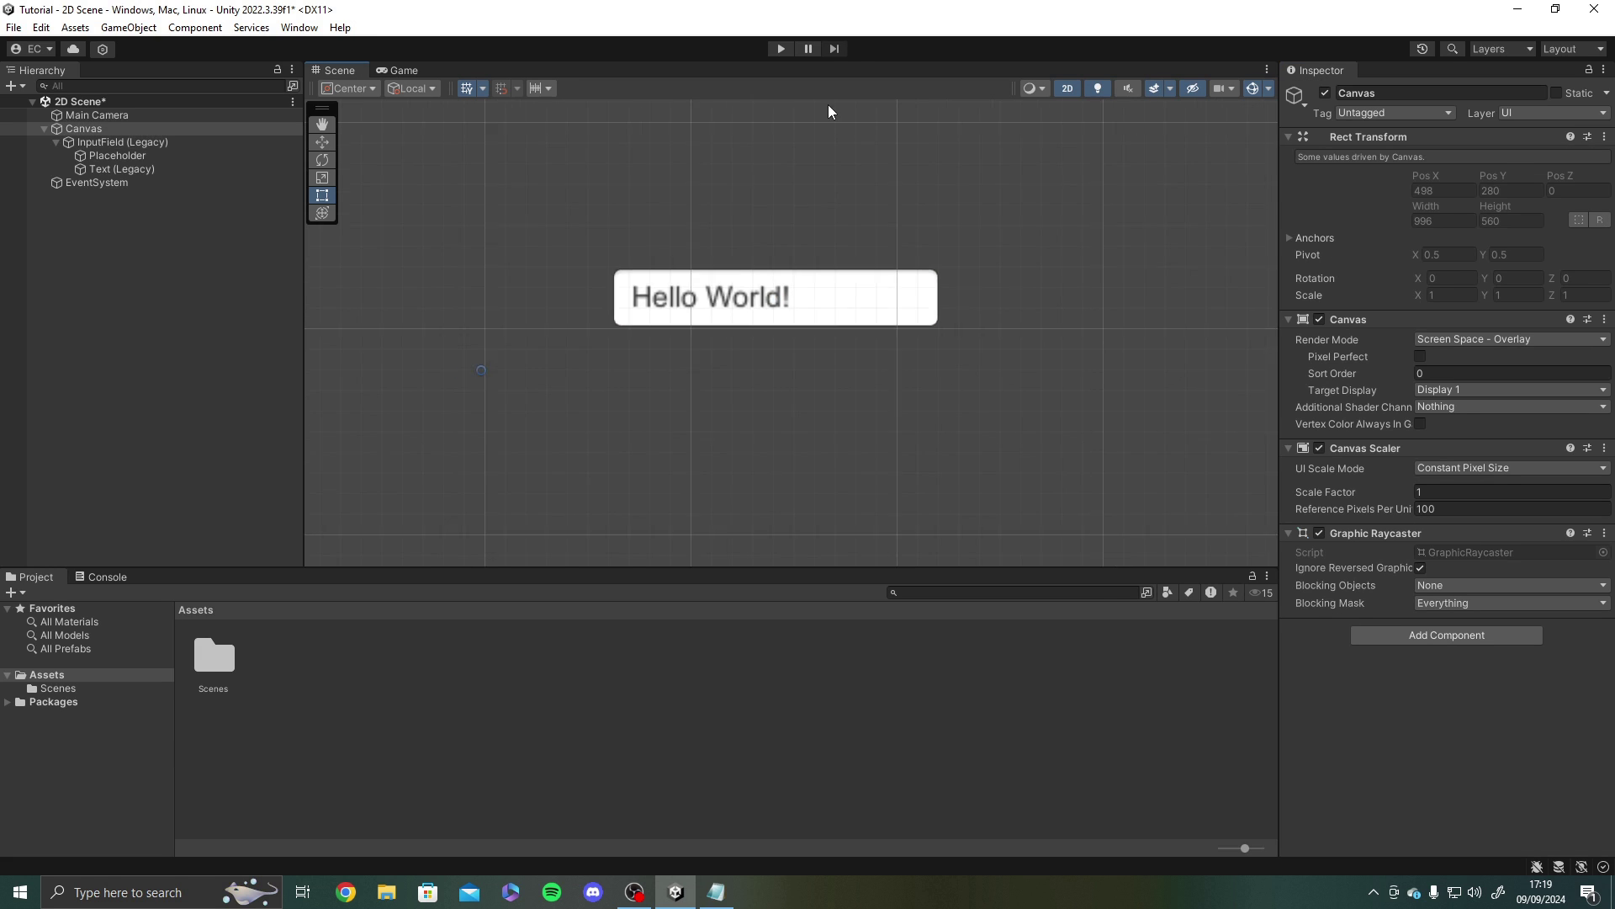
- In Play mode, delete the field's 'Hello World!' text, then stop and select Text (Legacy)
click(780, 48)
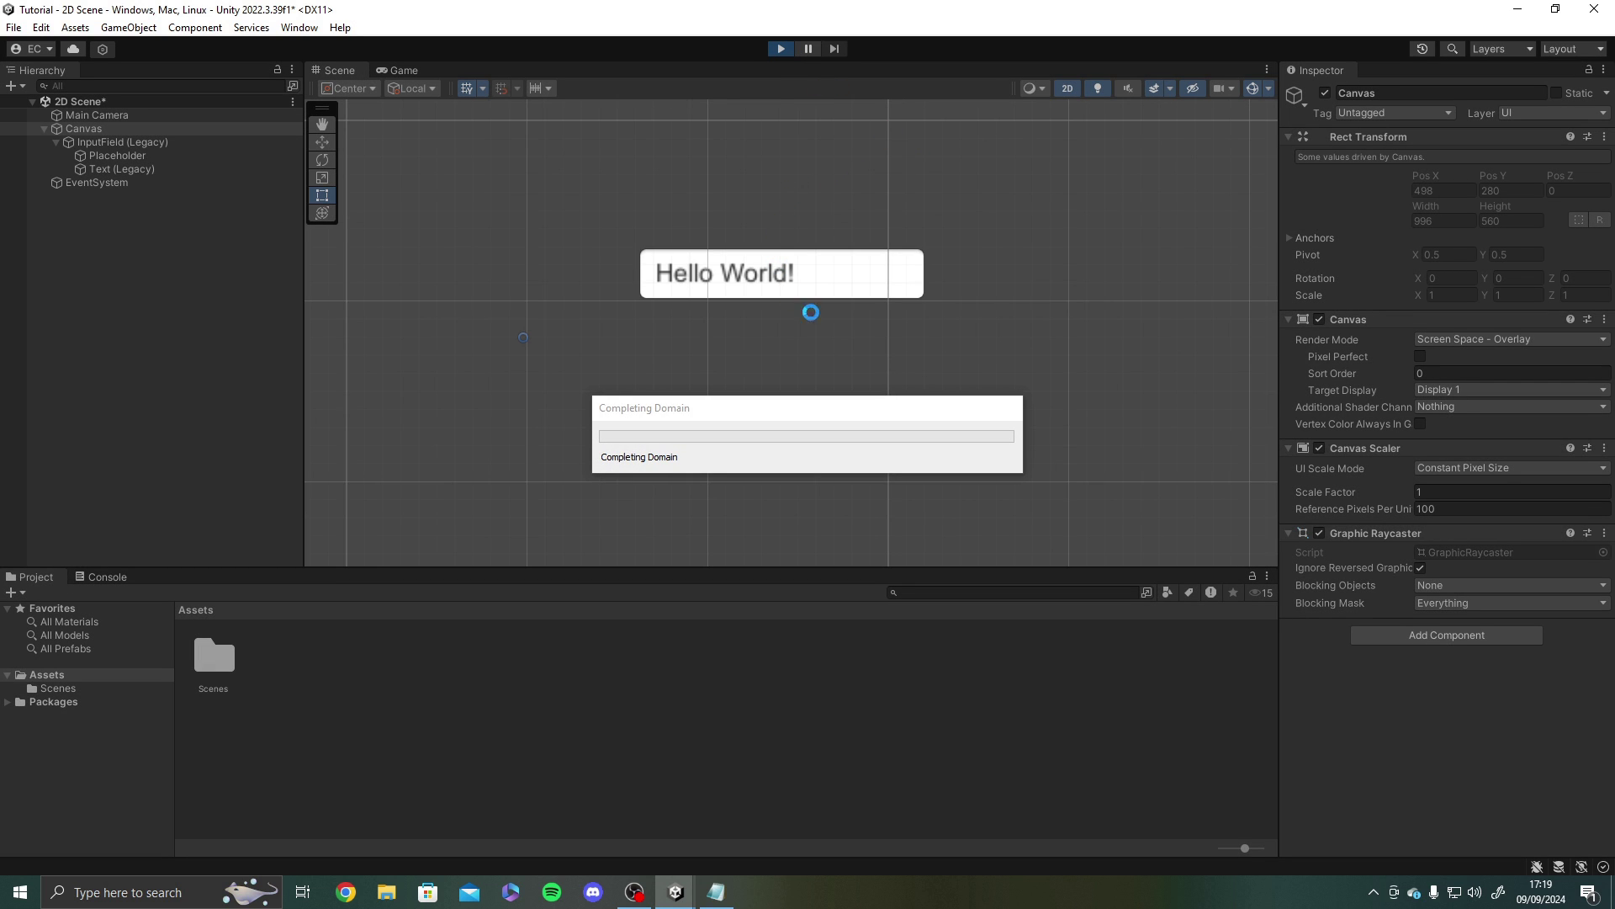
click(926, 301)
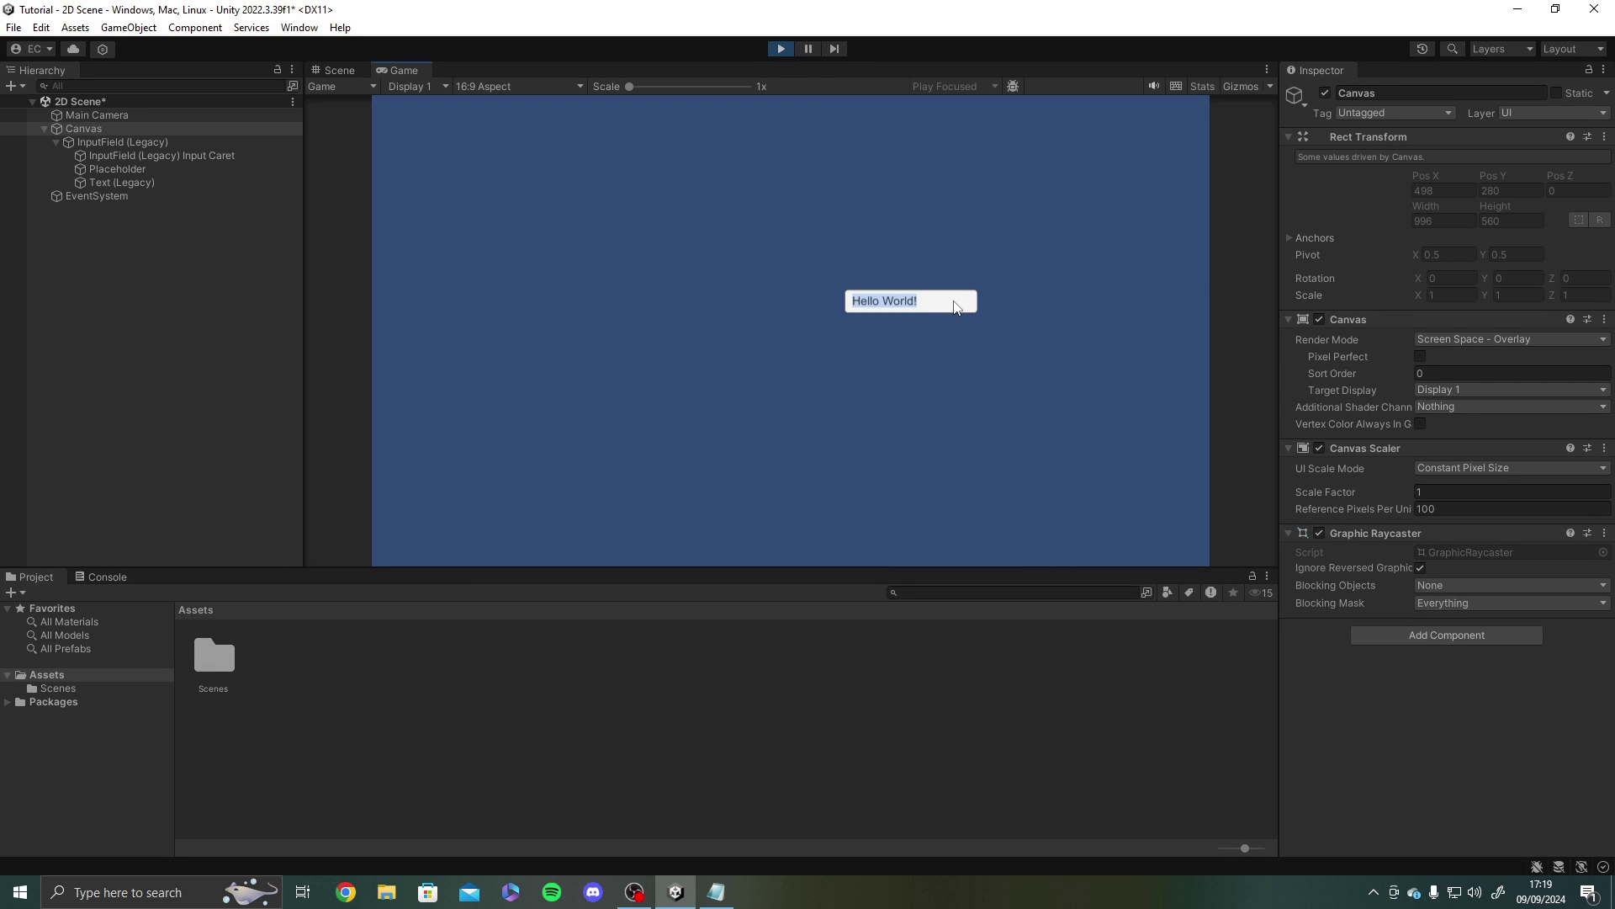
click(956, 306)
key(ctrl+a)
key(BackSpace)
click(782, 48)
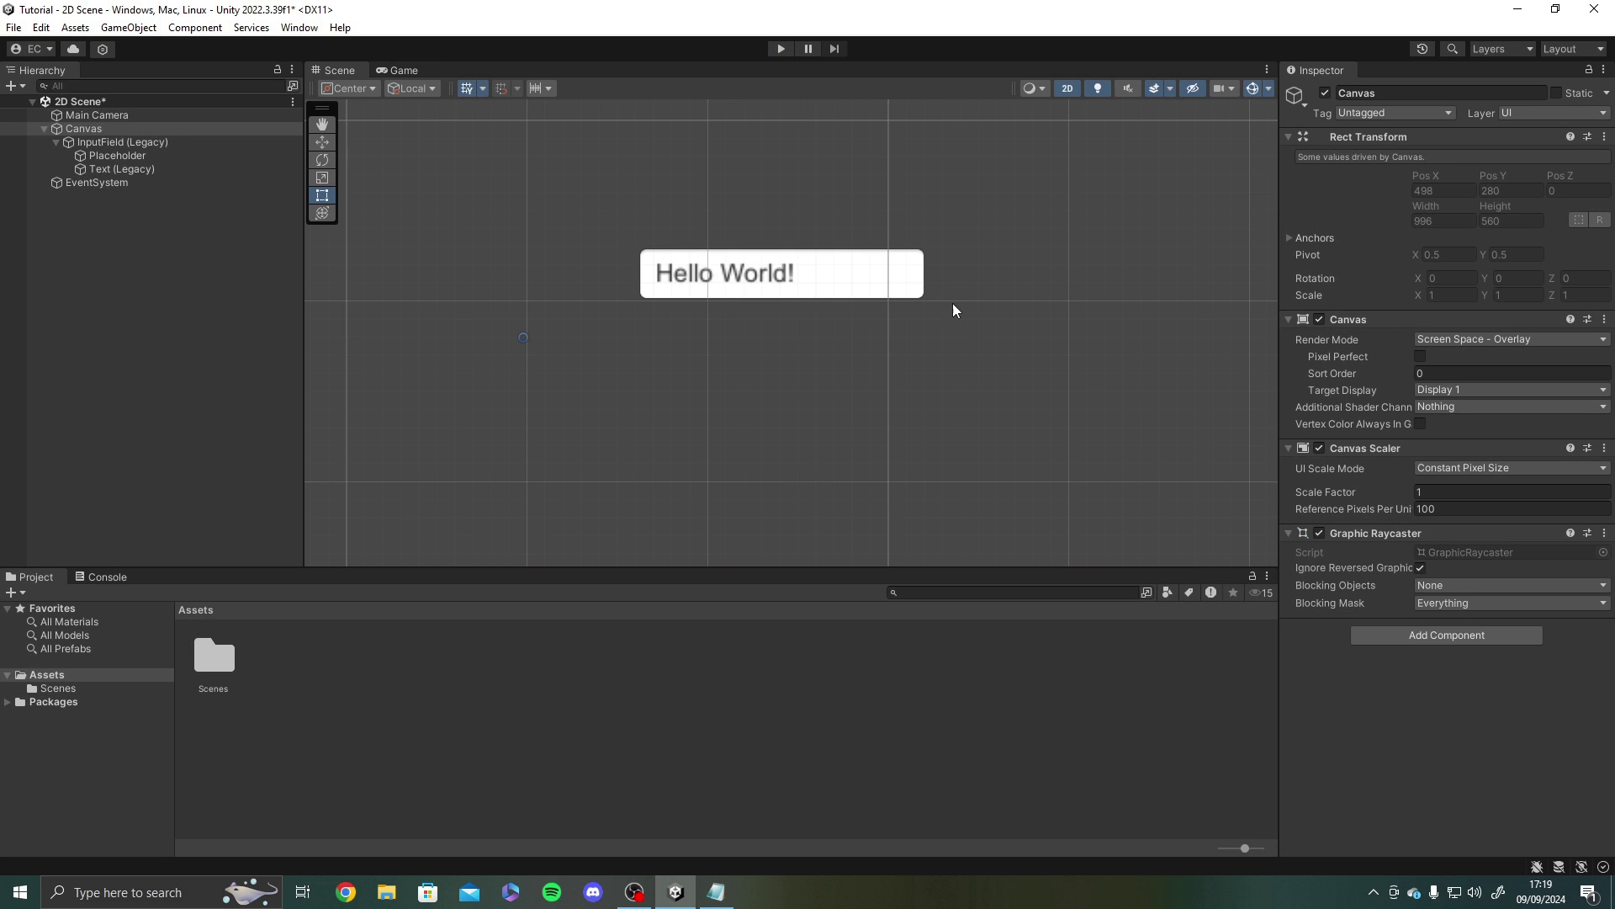
click(104, 167)
- Clear the 'Hello World!' Text property so the 'Enter text...' placeholder shows
click(173, 144)
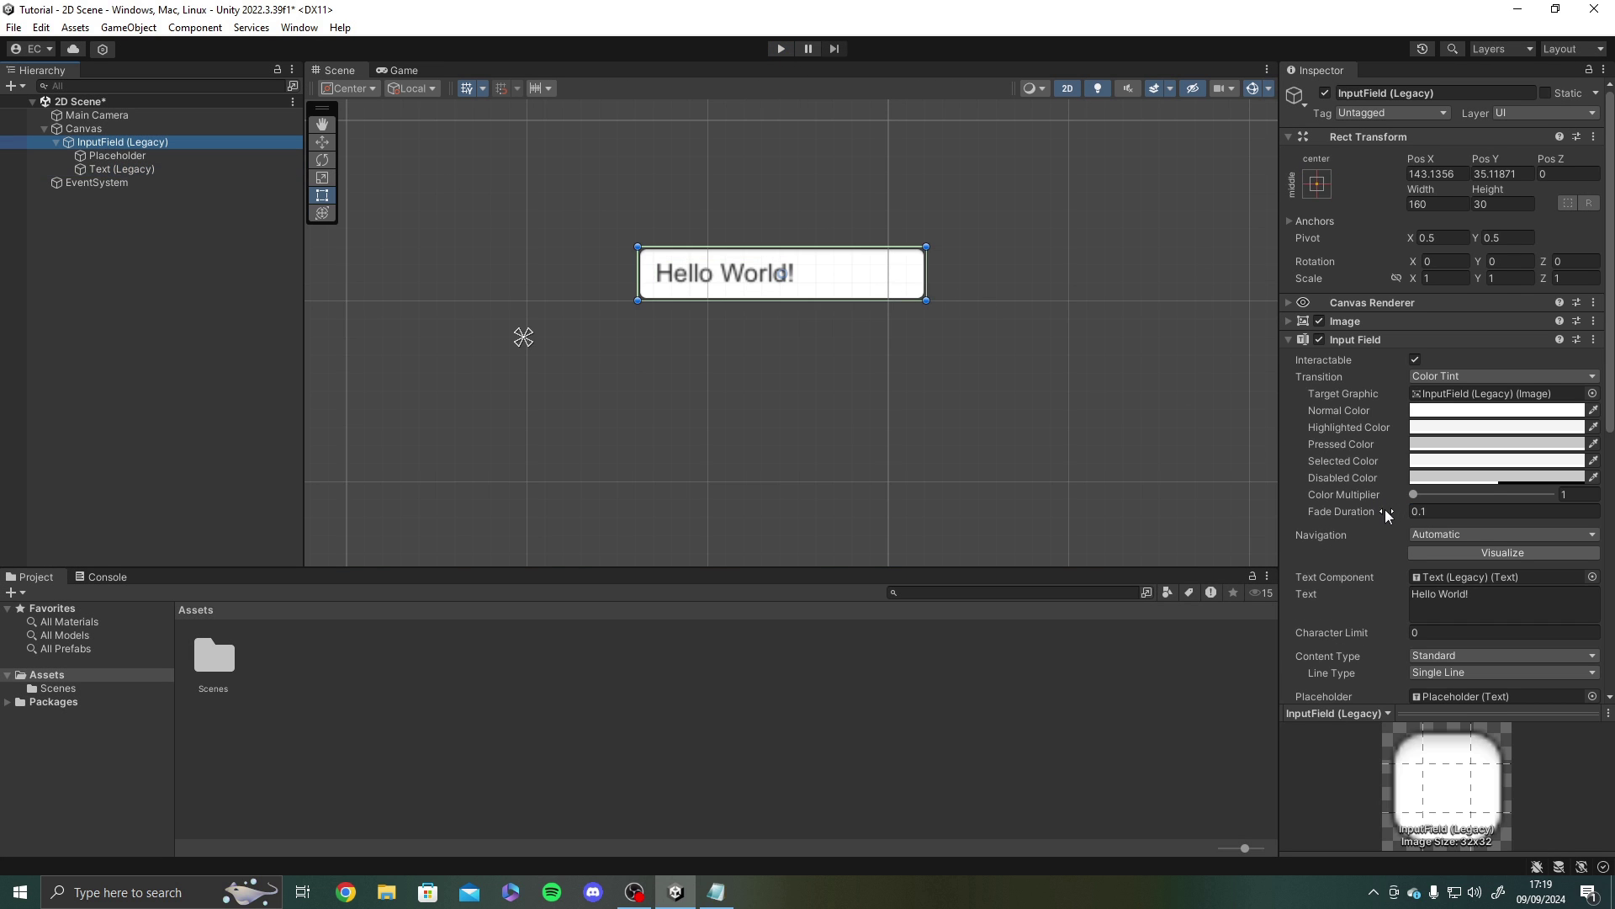
scroll(1450, 479, down, 3)
click(99, 171)
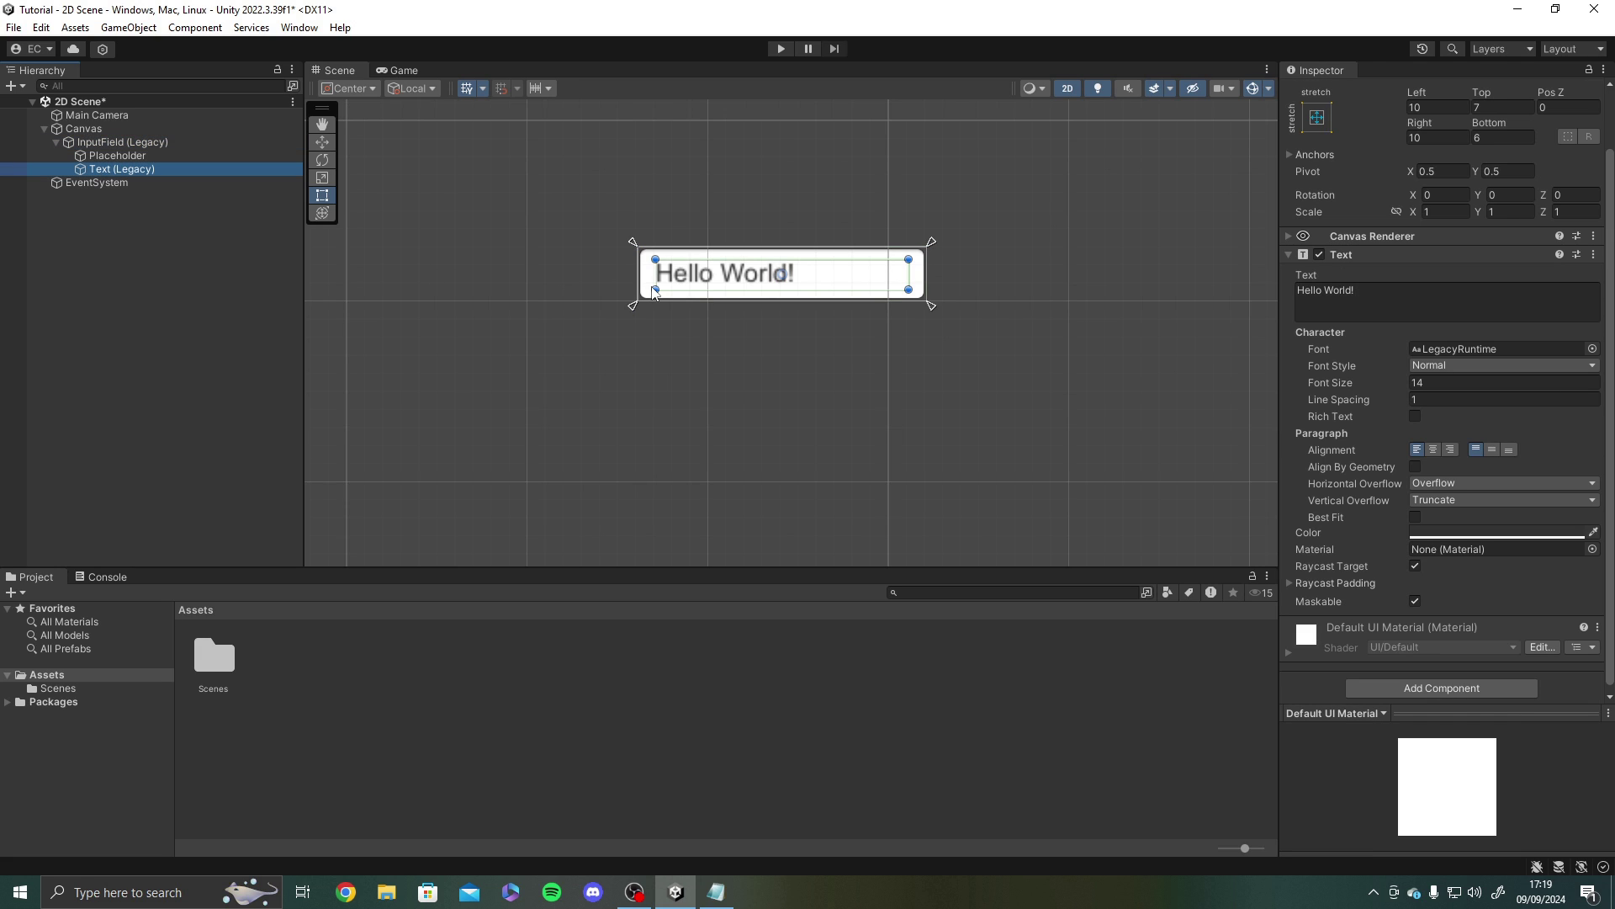
click(1360, 308)
key(BackSpace)
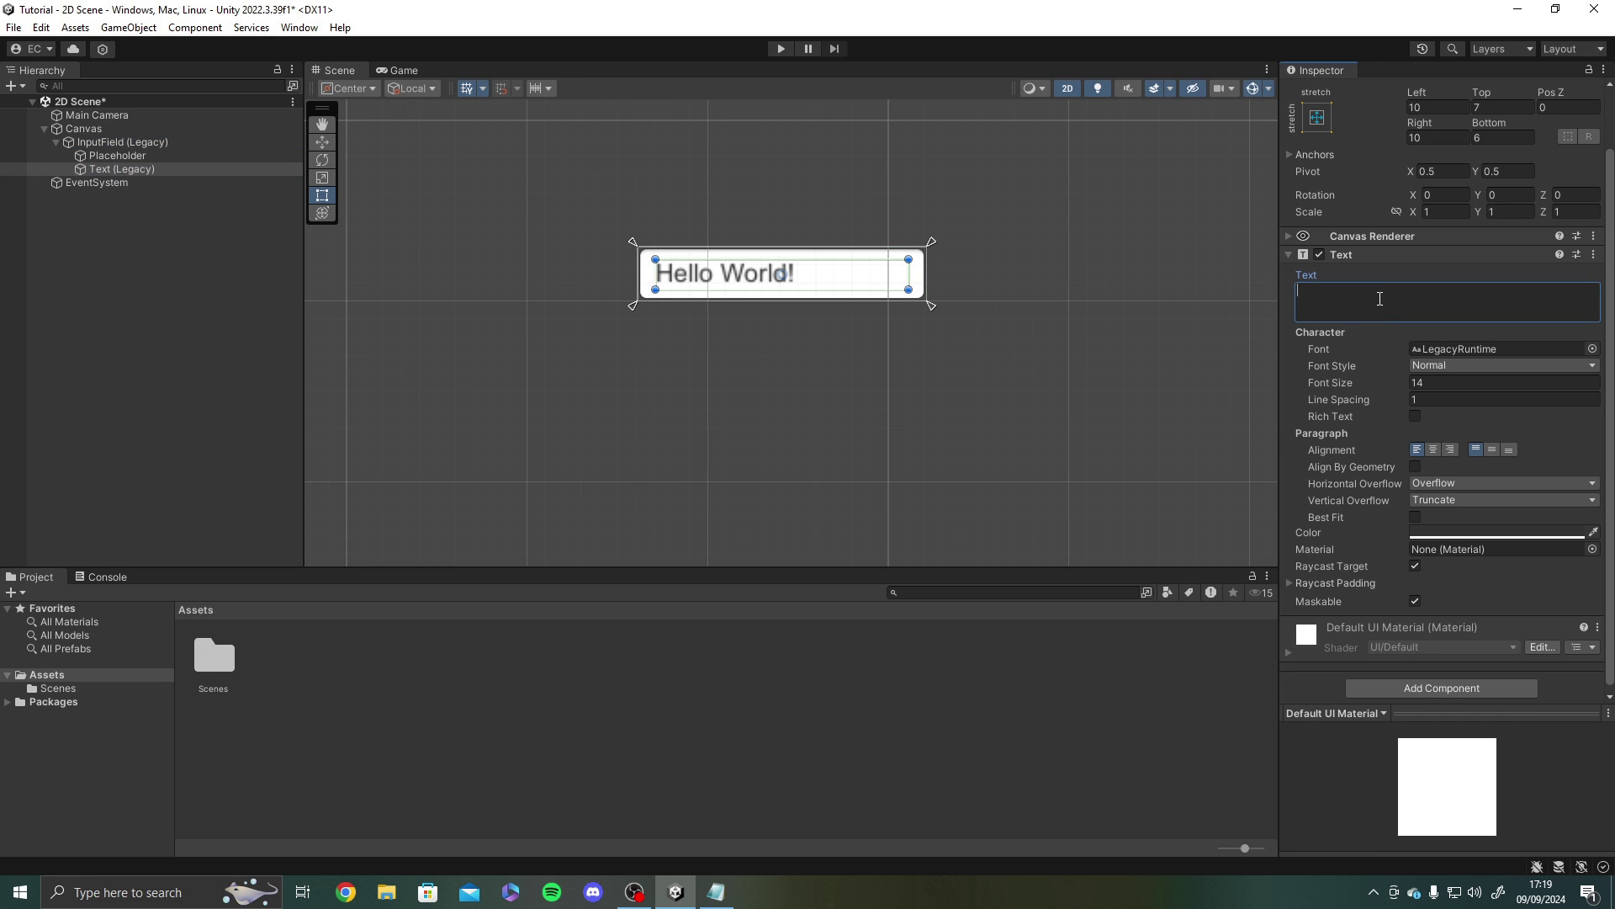
click(178, 144)
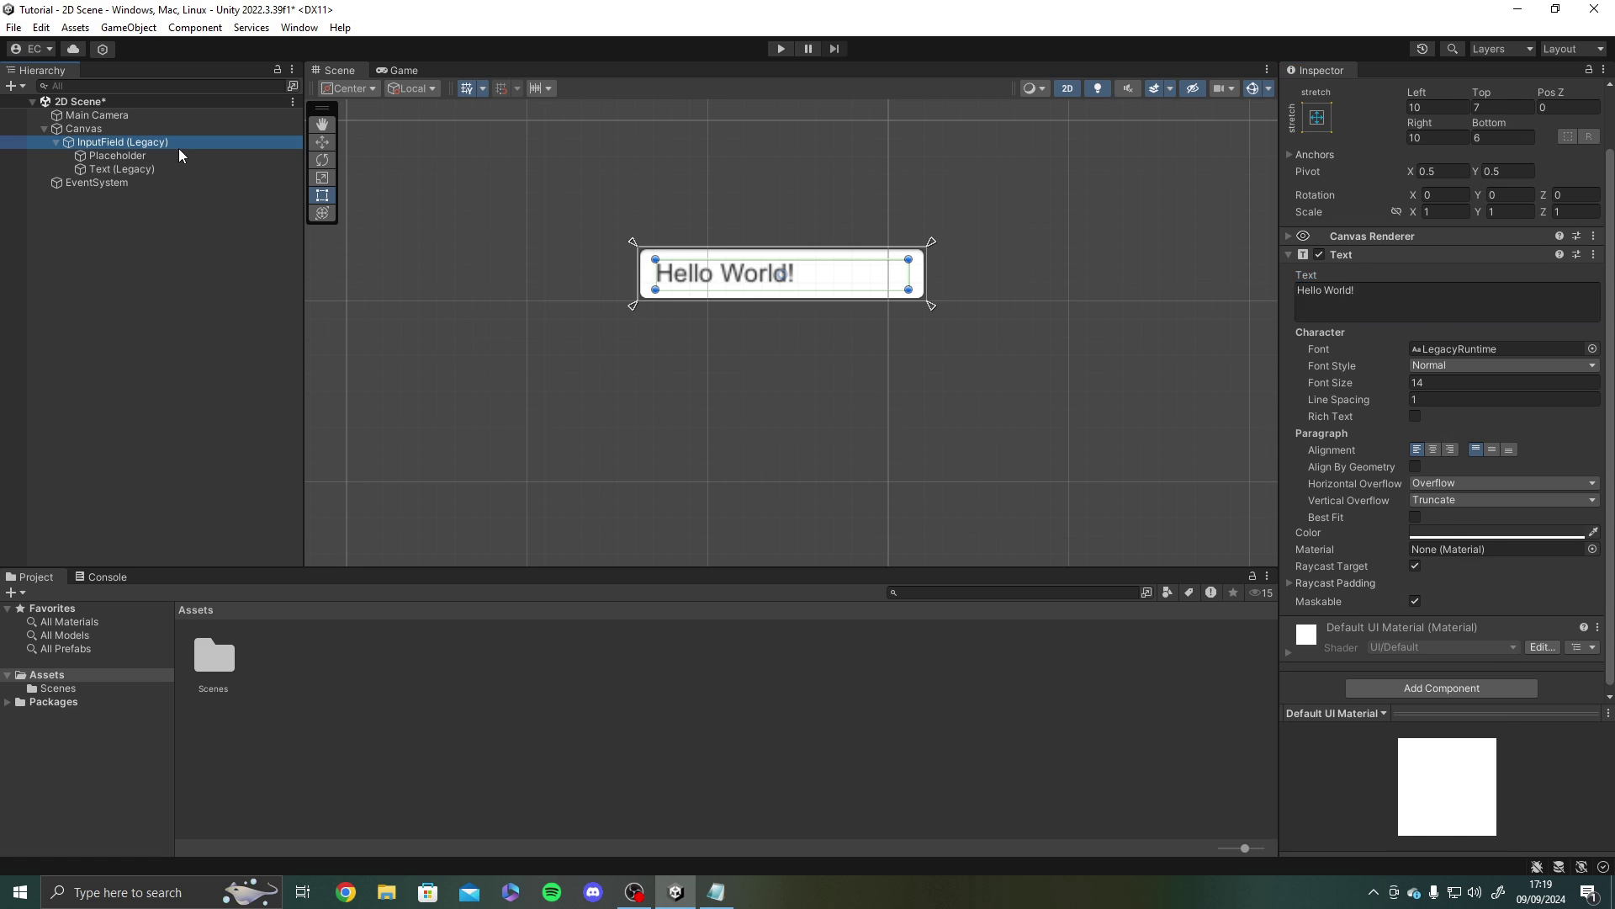
click(193, 182)
click(217, 170)
click(1380, 370)
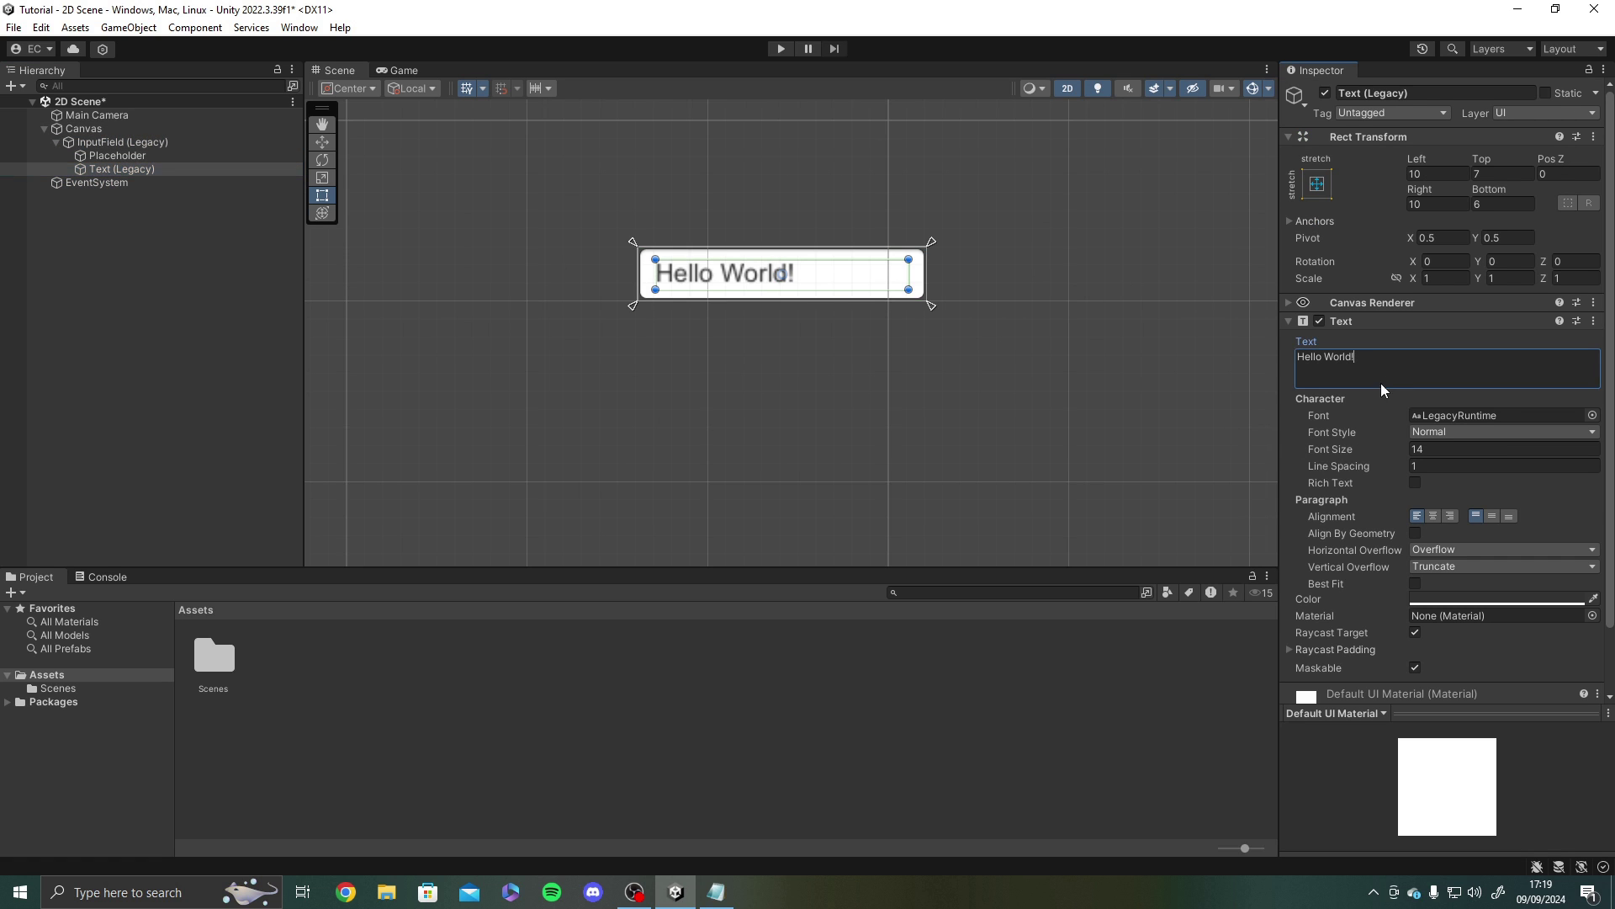
key(BackSpace)
click(122, 142)
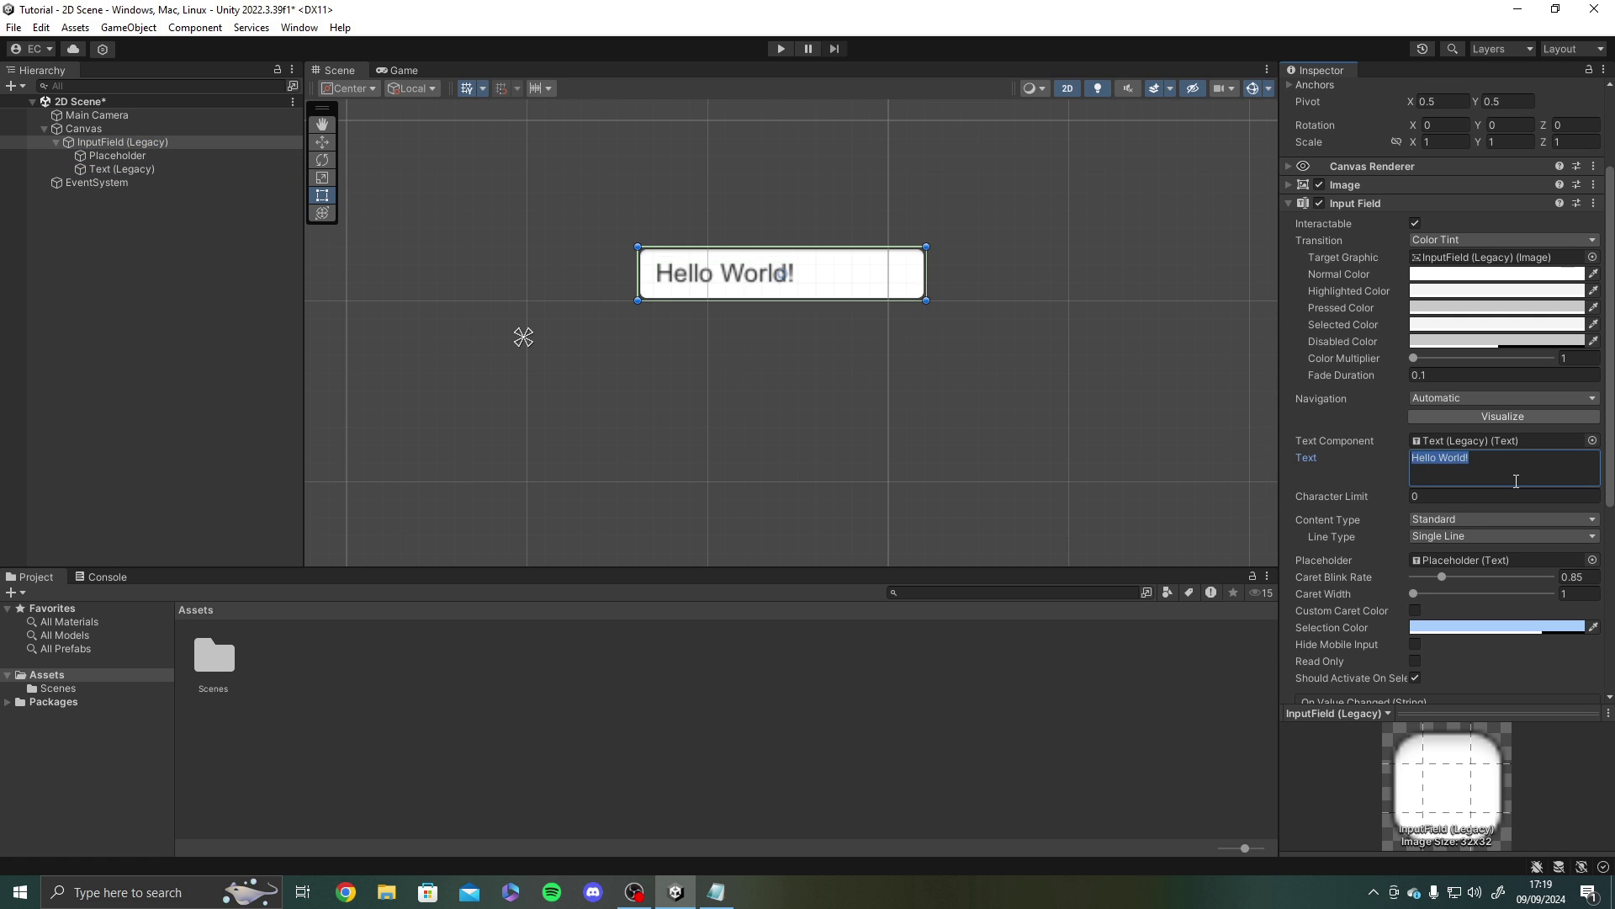
- Try a pure red FF0000 colour on Text (Legacy), then undo it
click(936, 429)
click(112, 170)
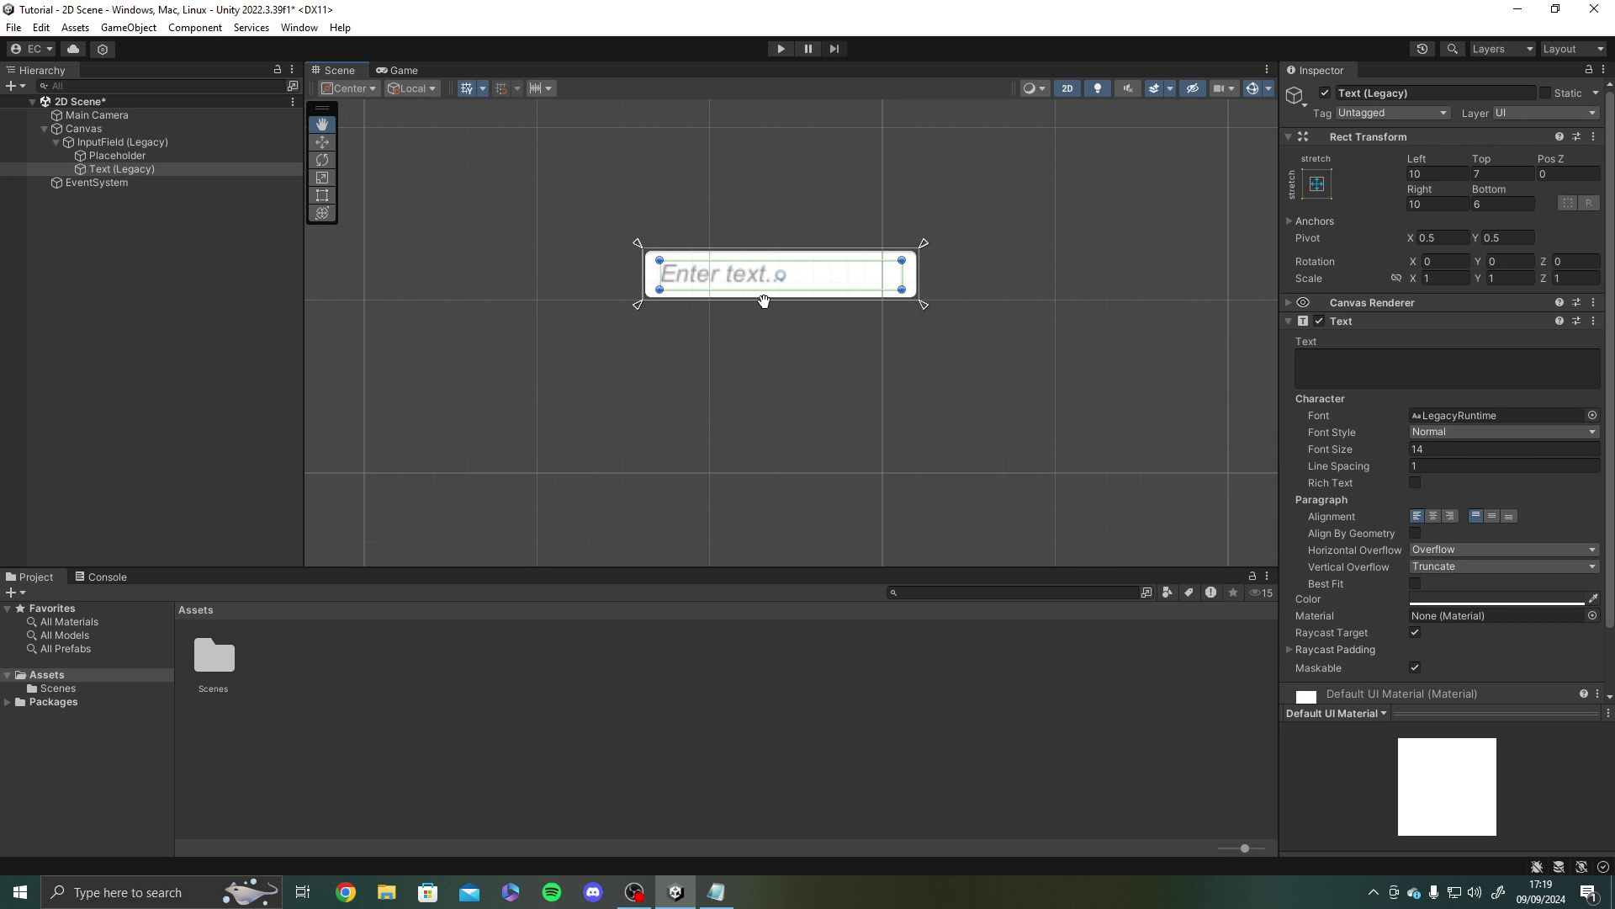
middle_drag(994, 351, 1009, 358)
click(122, 142)
click(123, 171)
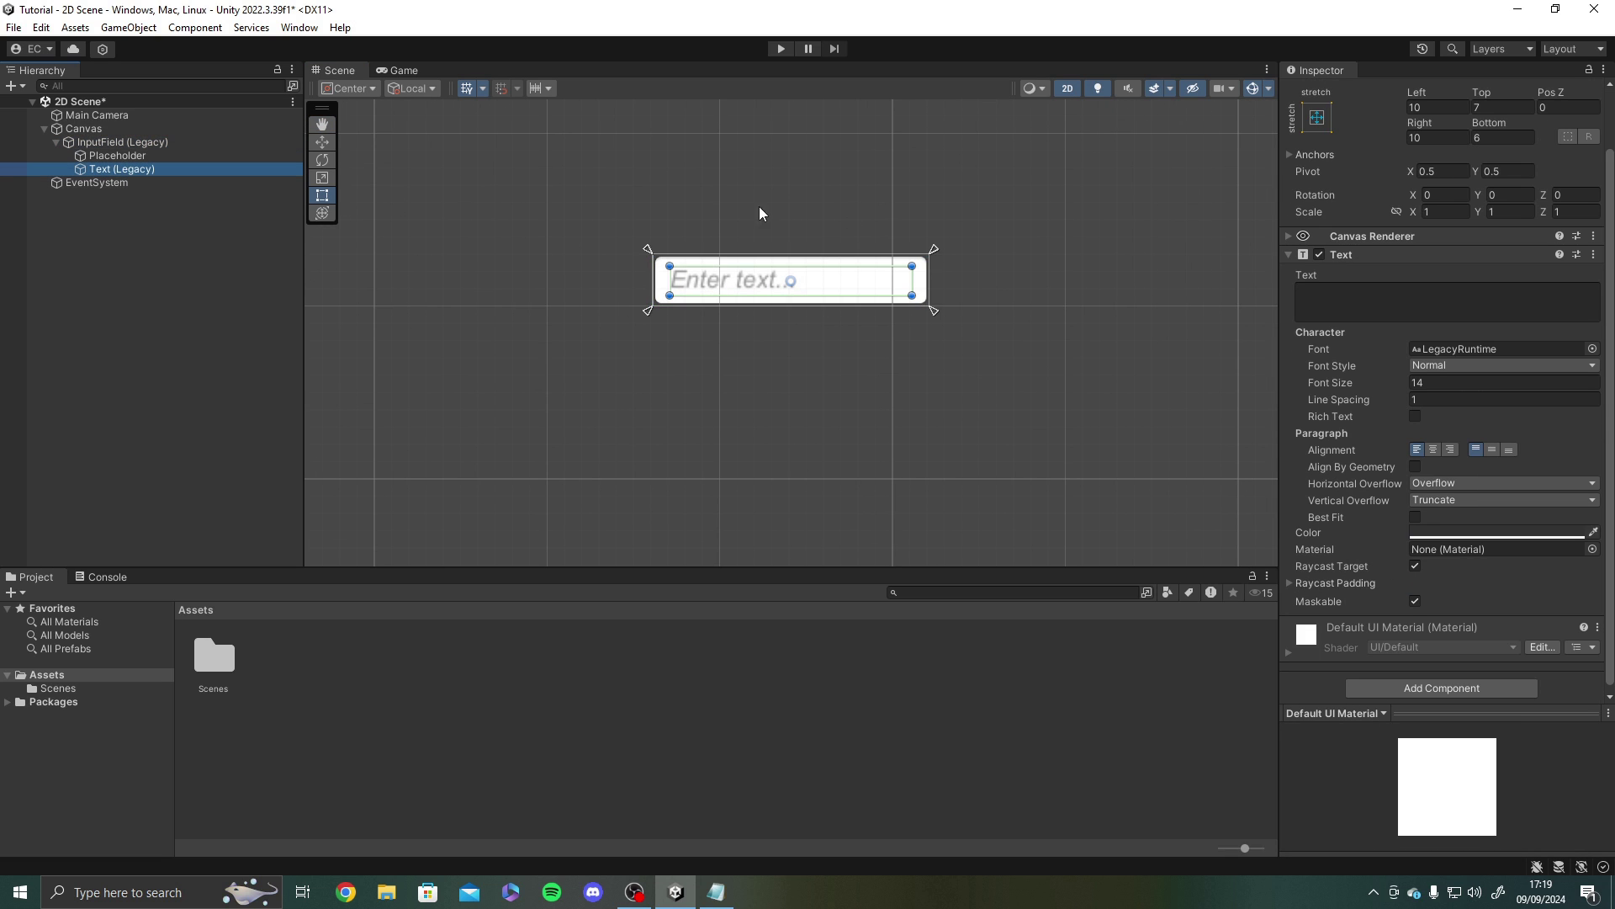
middle_drag(936, 223, 942, 360)
scroll(1003, 359, up, 2)
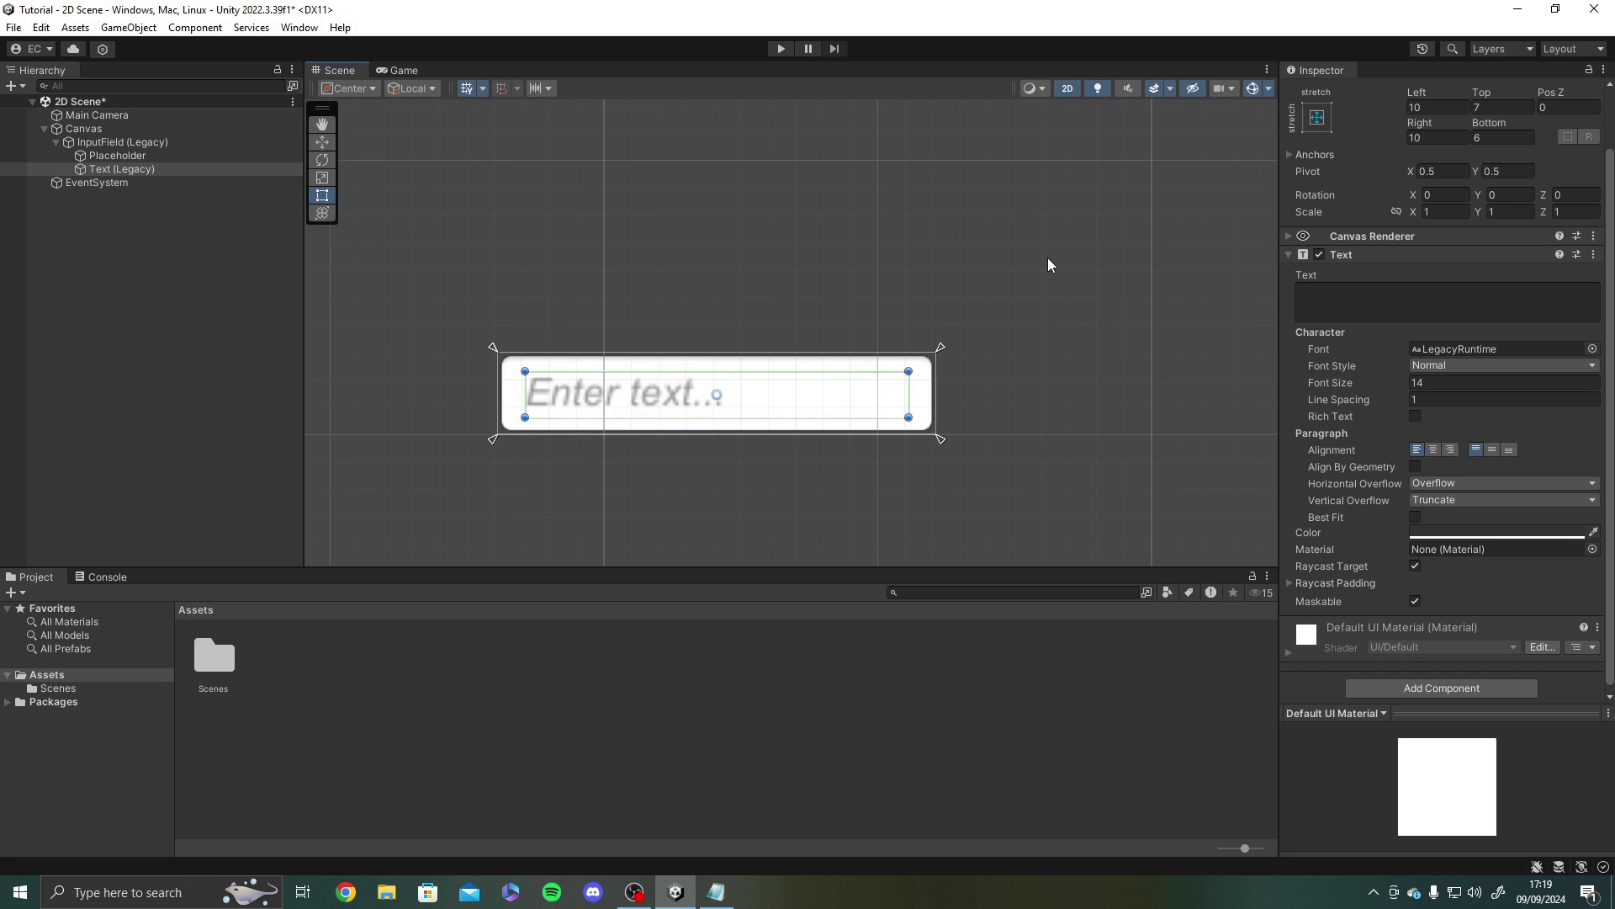
click(1501, 533)
click(1526, 565)
drag(1529, 562, 1568, 473)
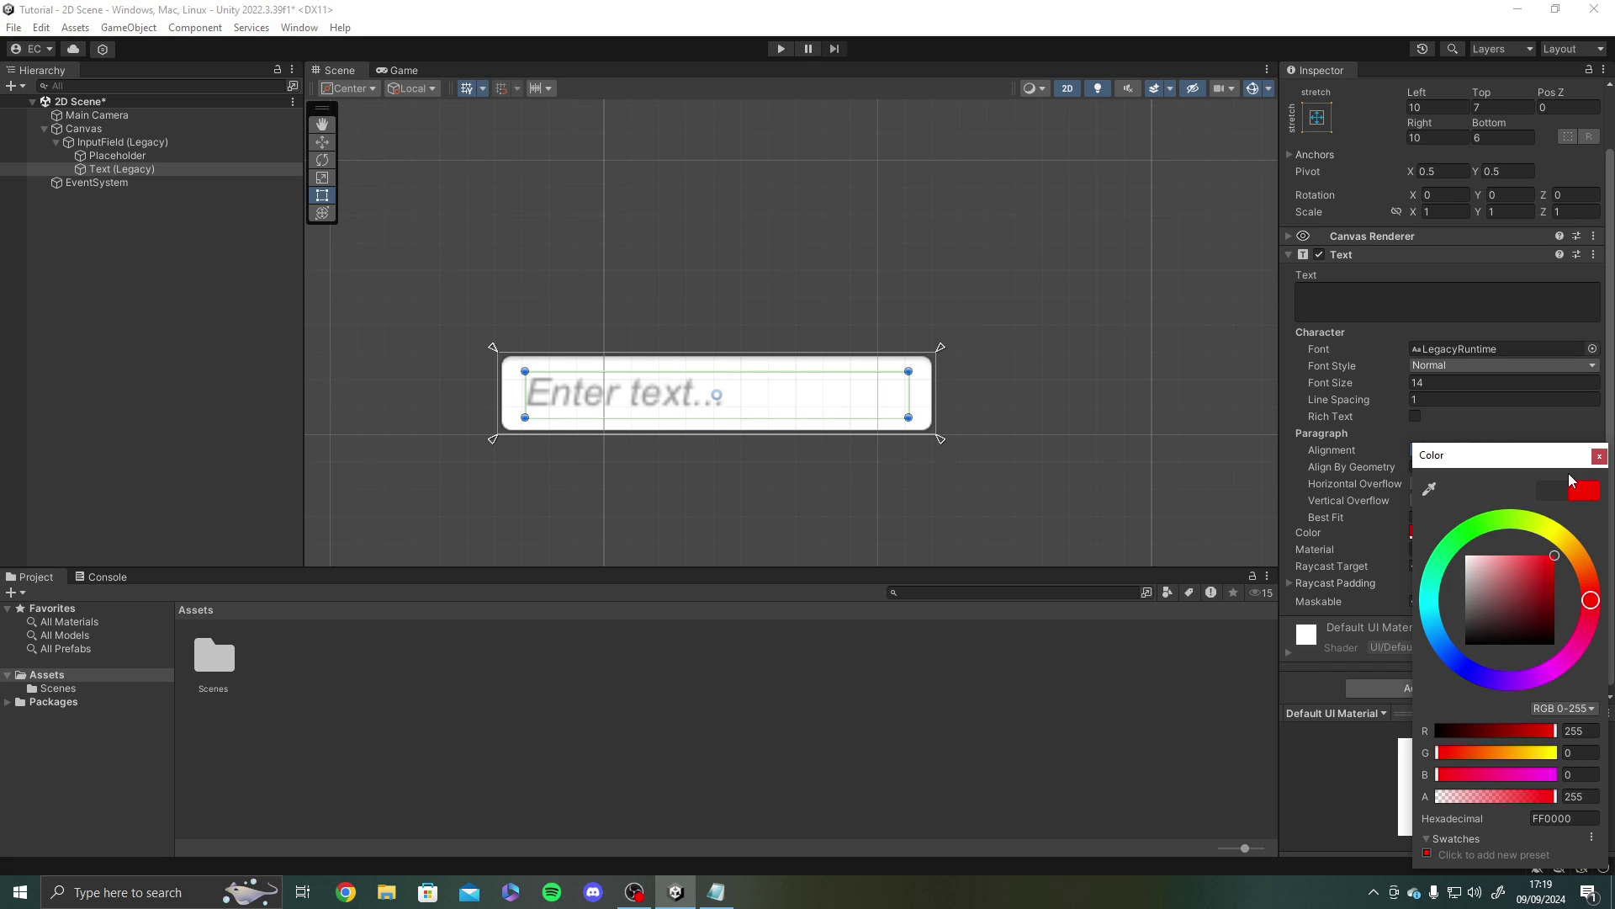
click(1595, 458)
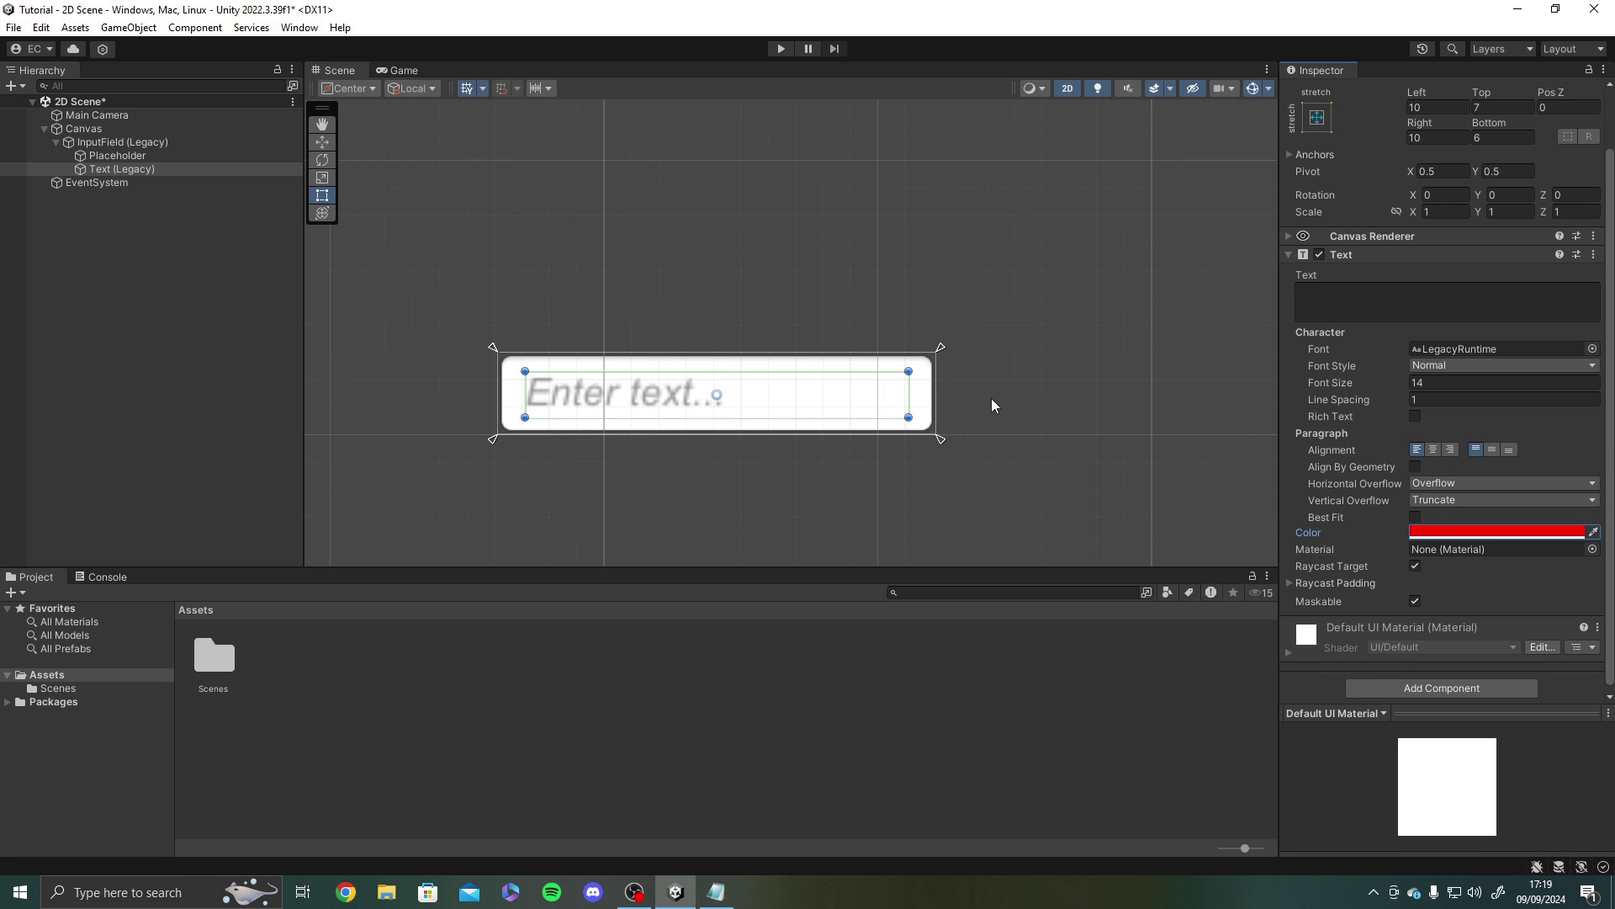
key(ctrl+z)
middle_drag(986, 404, 984, 345)
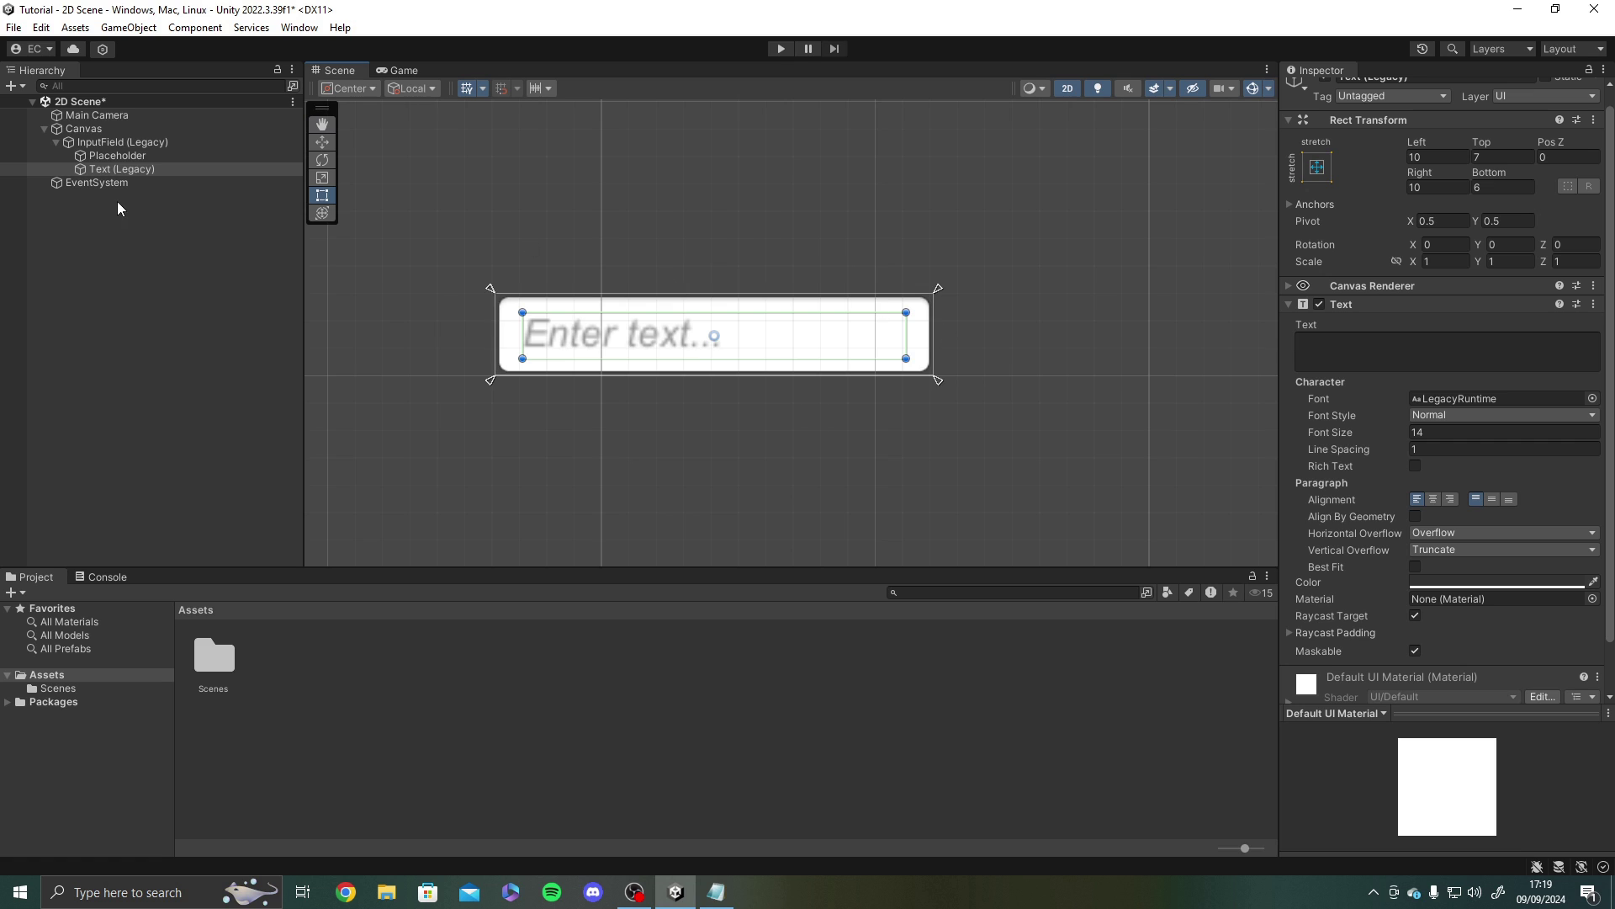
- Set the input field's Character Limit to 6 and enter Play mode
click(122, 142)
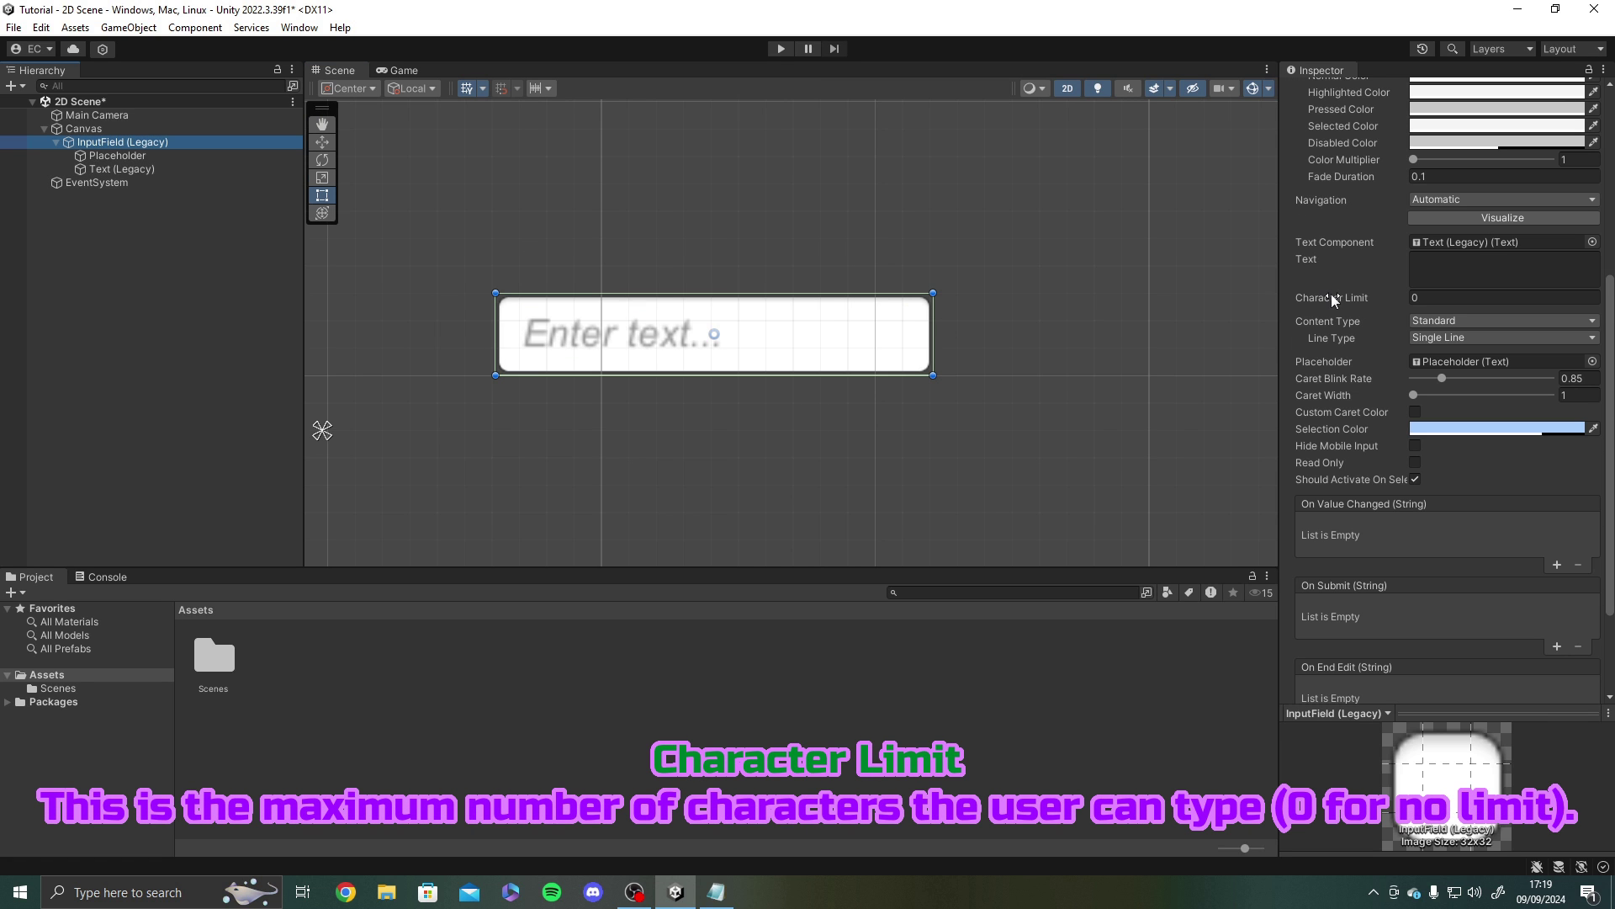
click(1431, 297)
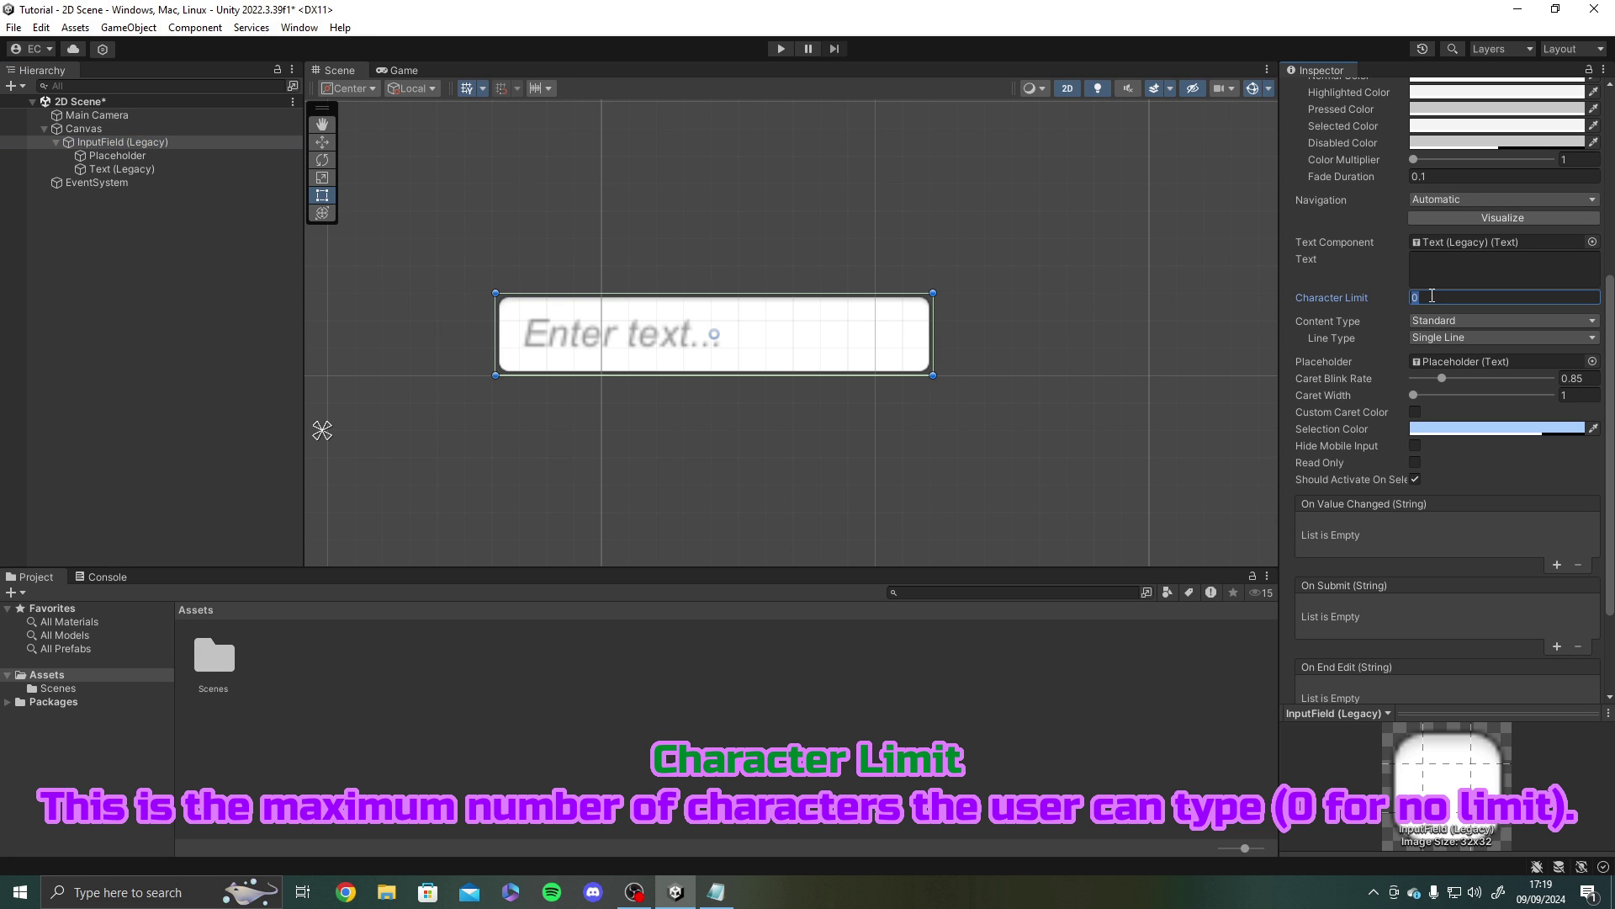
text(6)
key(ctrl+p)
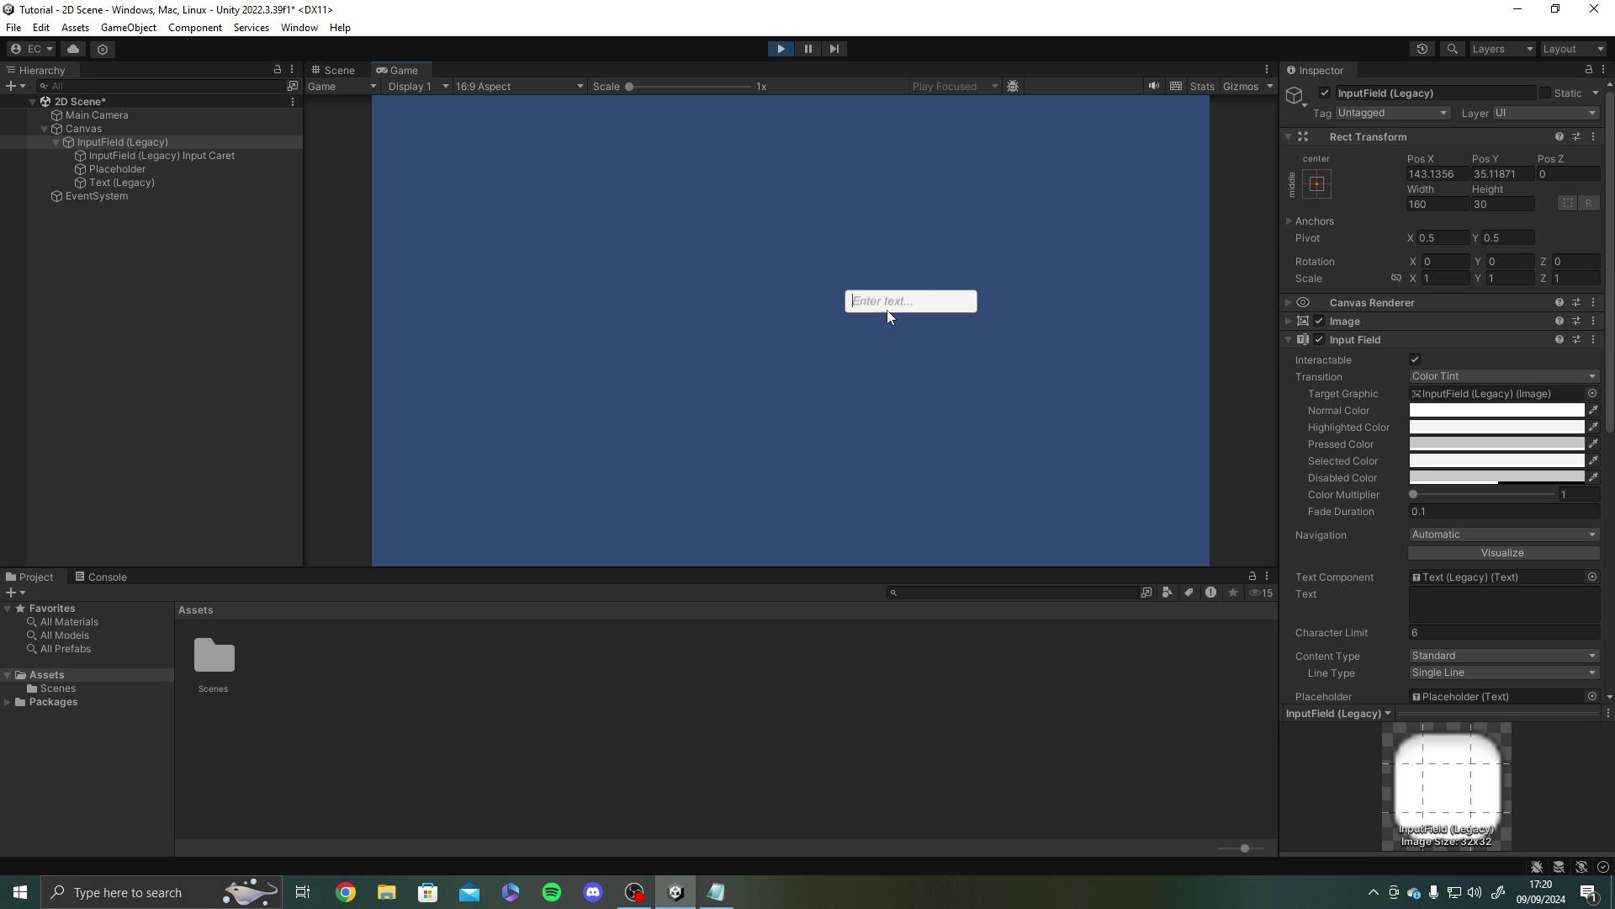
- Type 'Hello' into the 6-character-limited field, stop Play, and edit the Character Limit again
text(Hello)
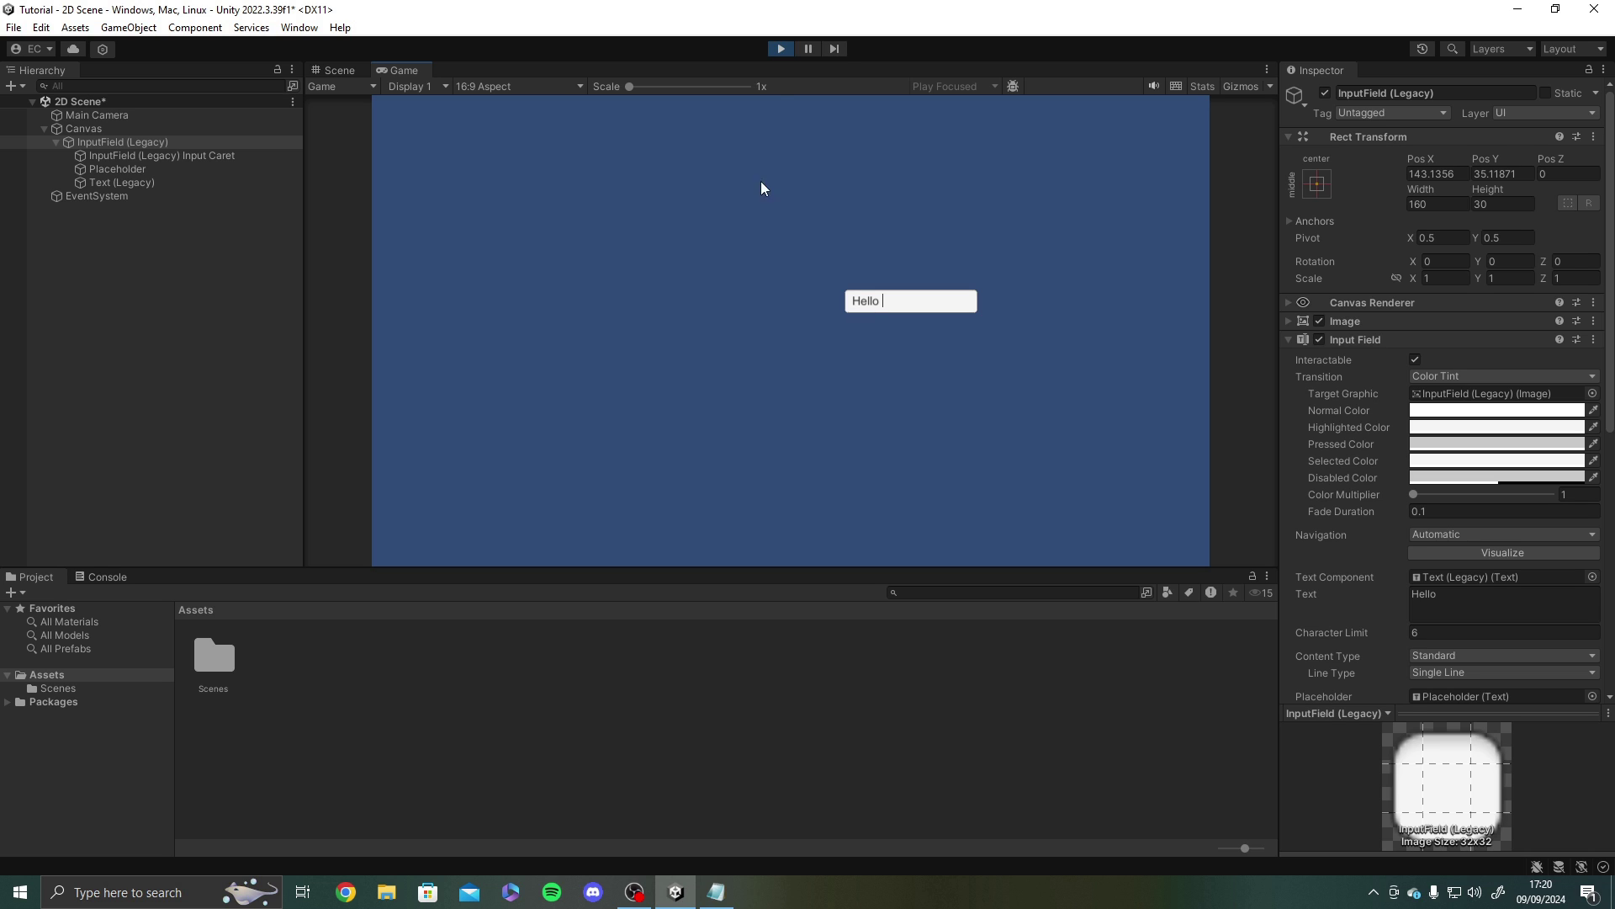
click(771, 55)
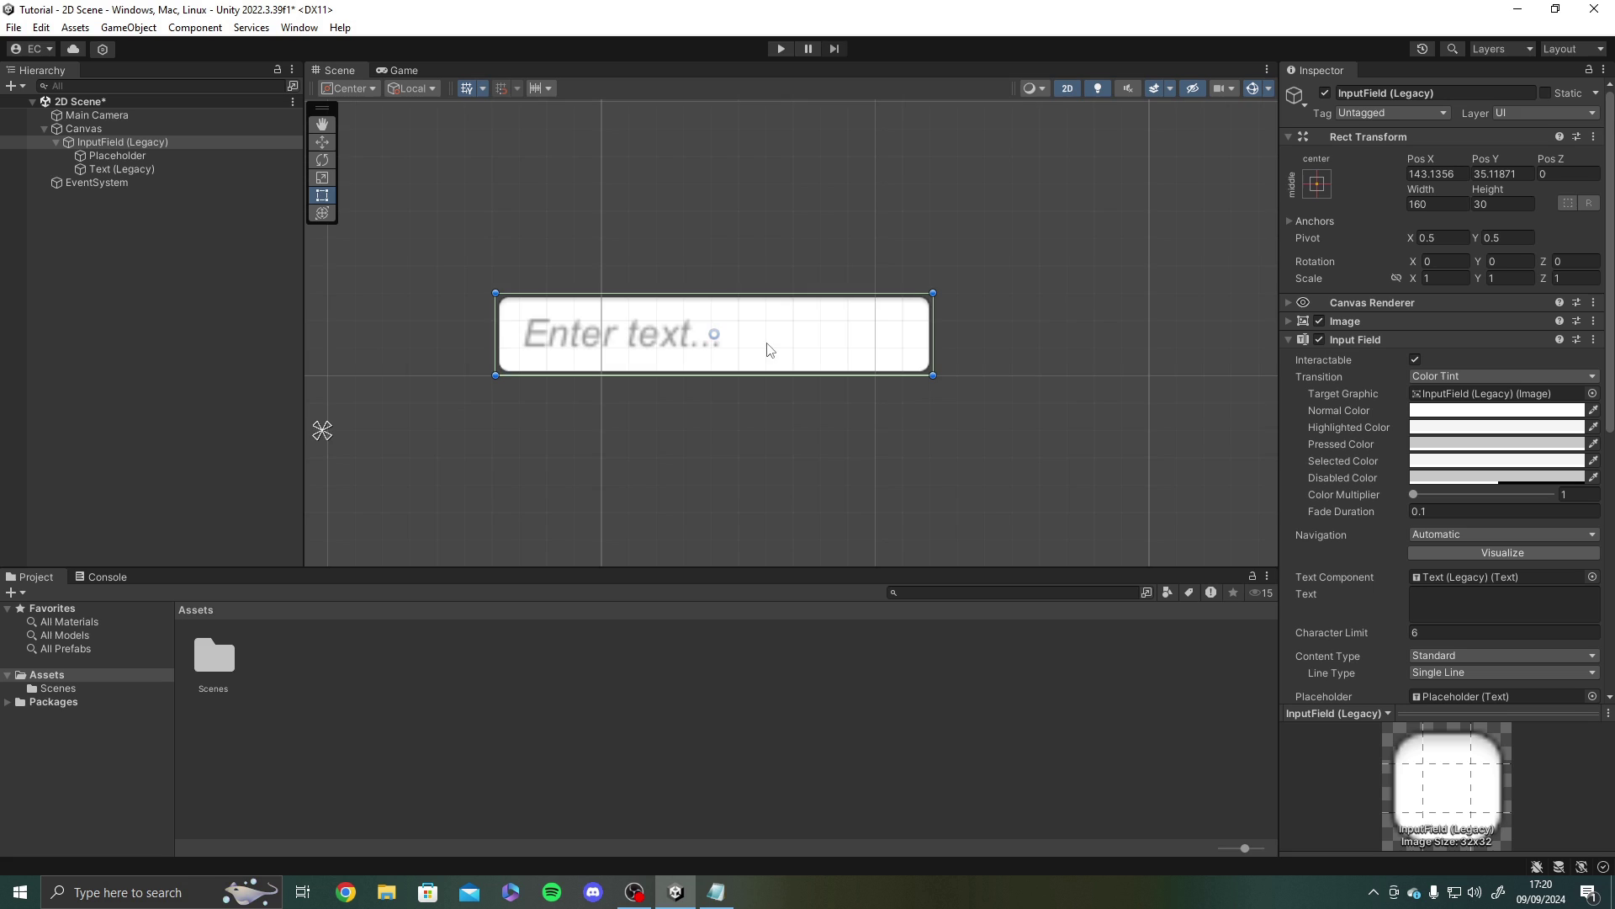
middle_drag(804, 355, 904, 354)
click(1505, 634)
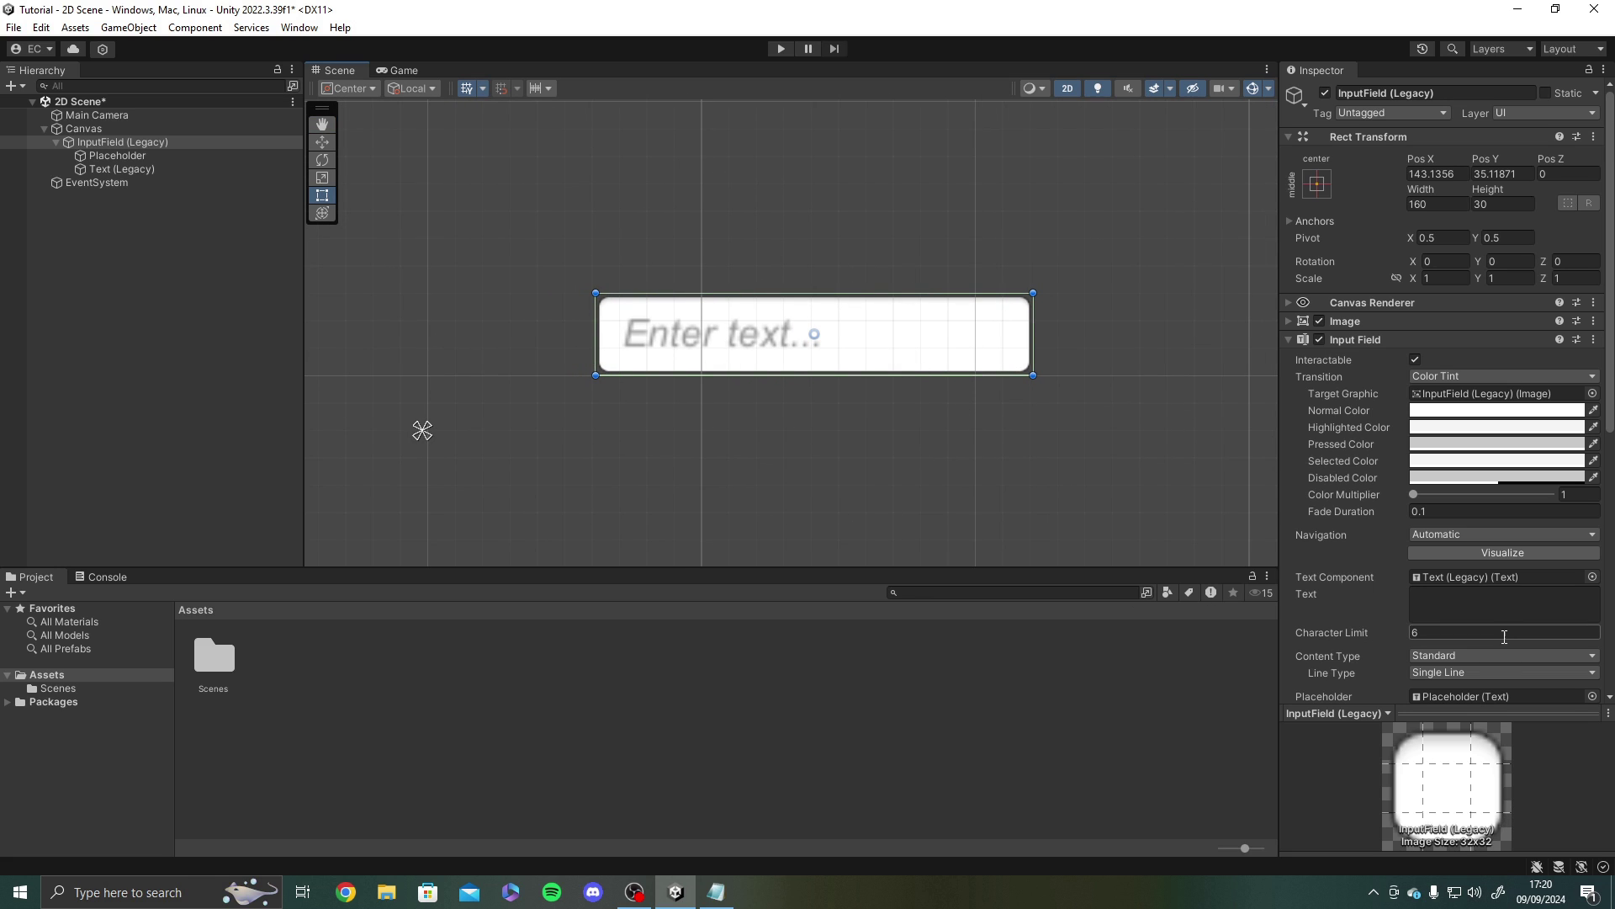
- Reset Character Limit to 0 and browse the Content Type, Validation, Keyboard, Input and Line Type options
text(0)
scroll(1296, 528, down, 5)
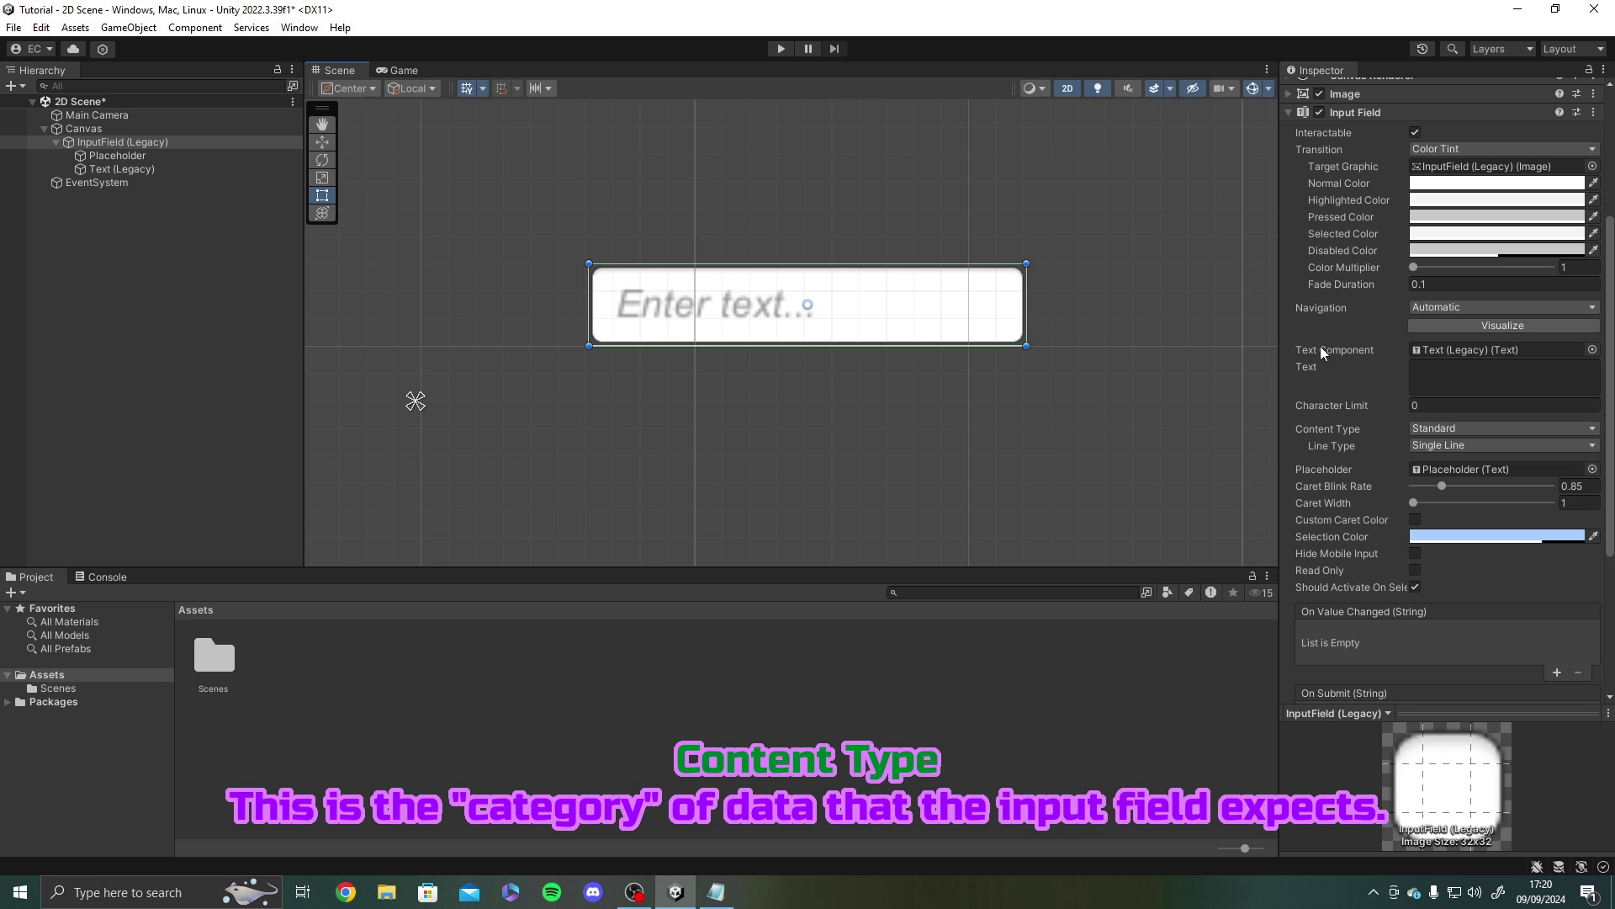
click(1432, 429)
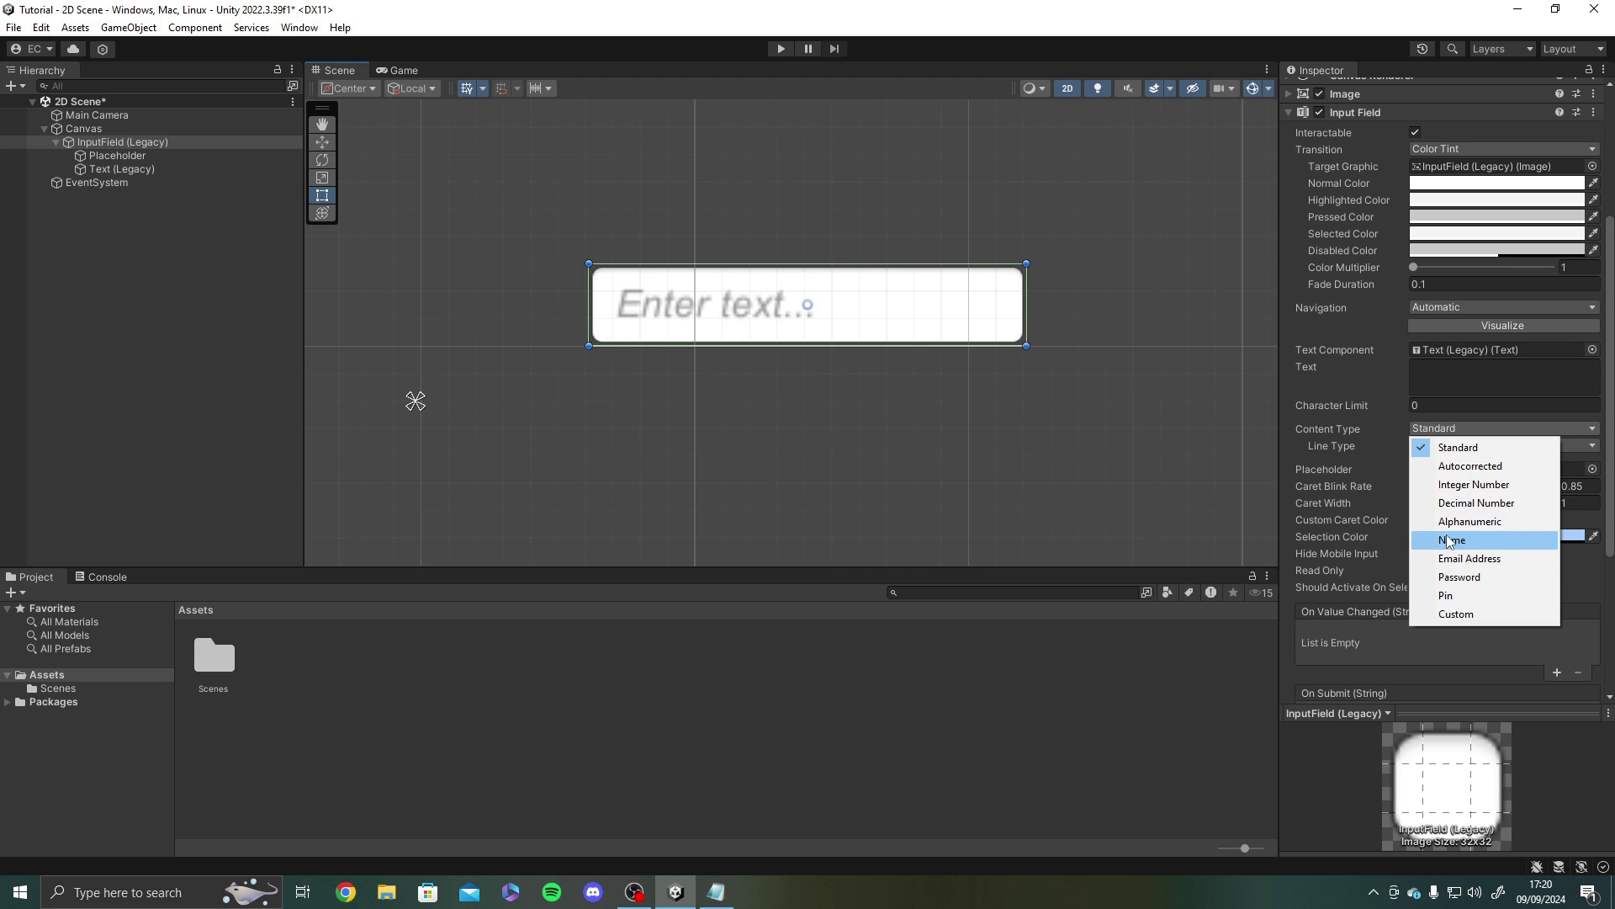
click(1474, 613)
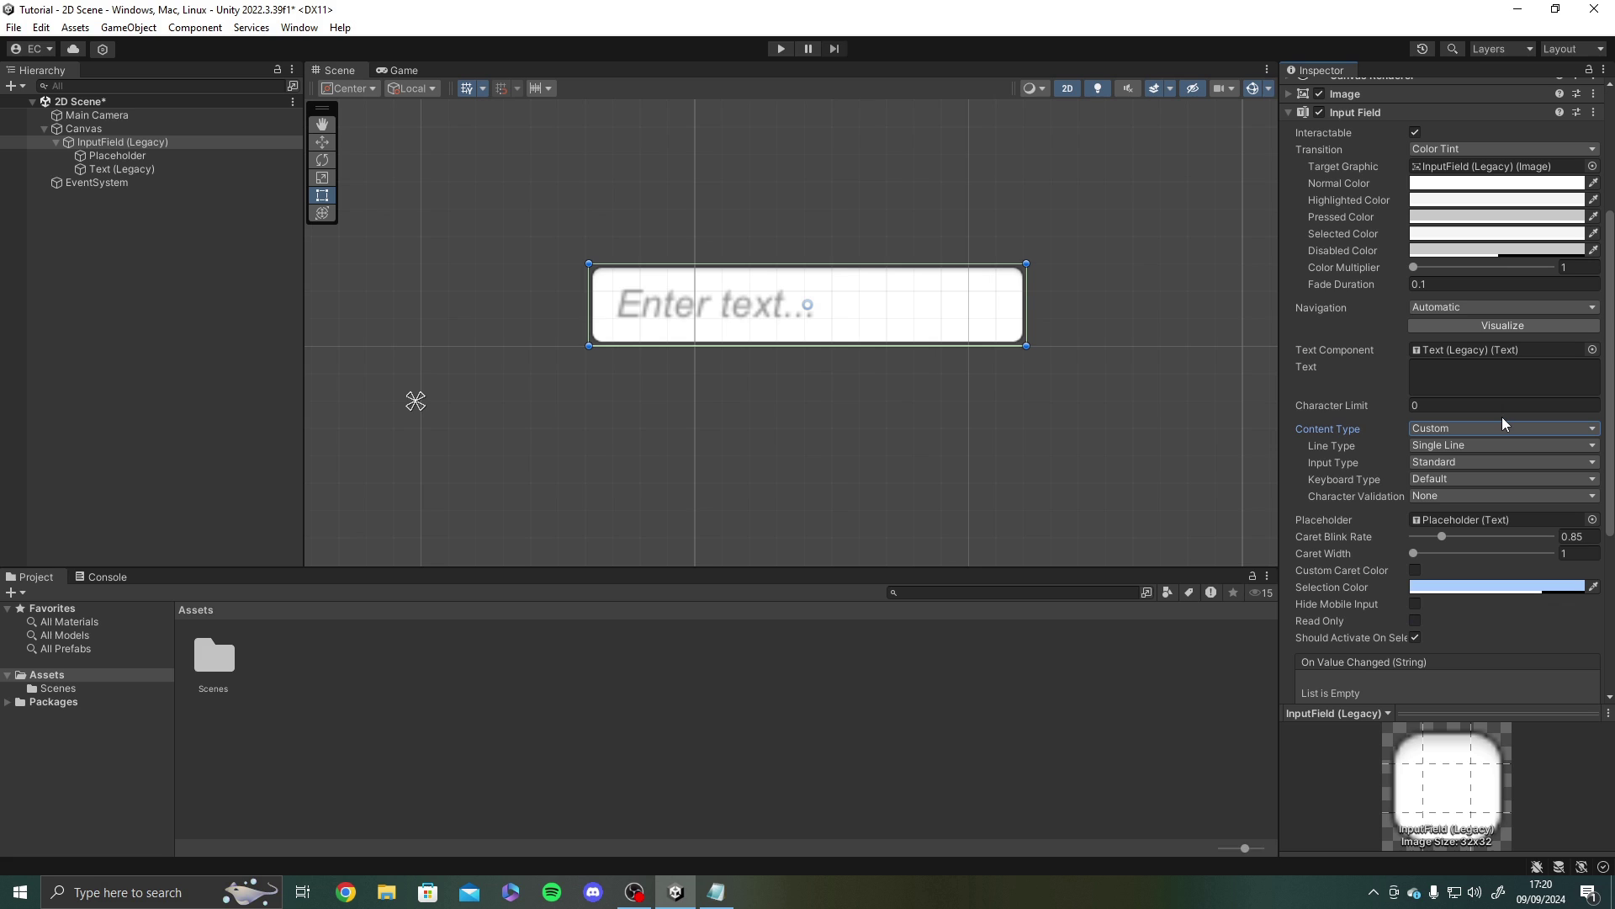
click(1476, 495)
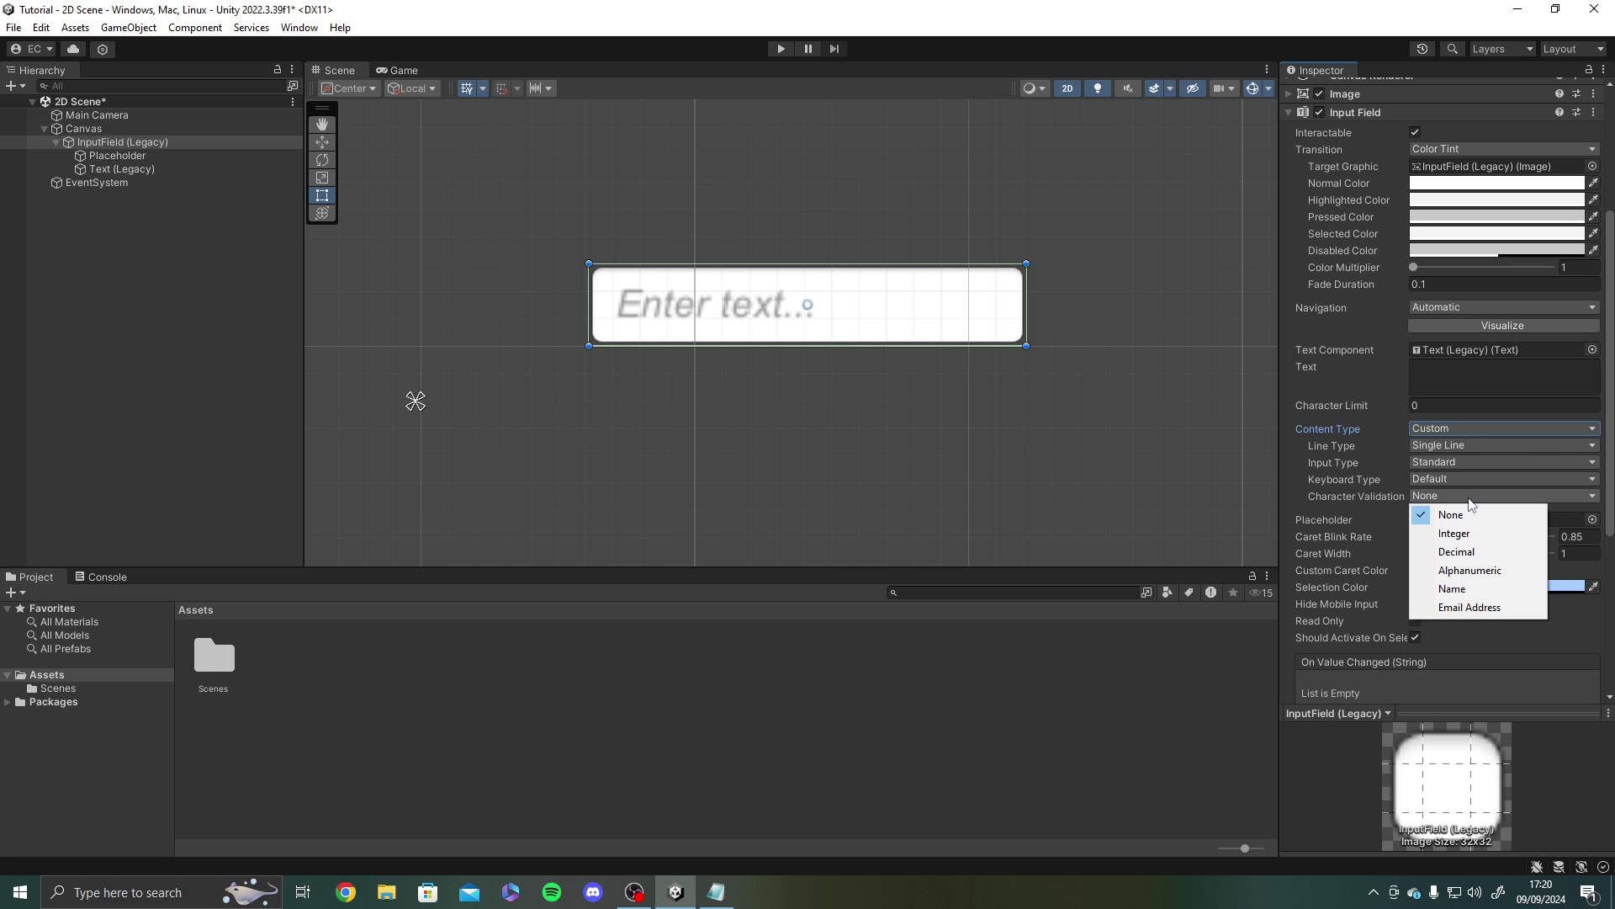
click(1486, 480)
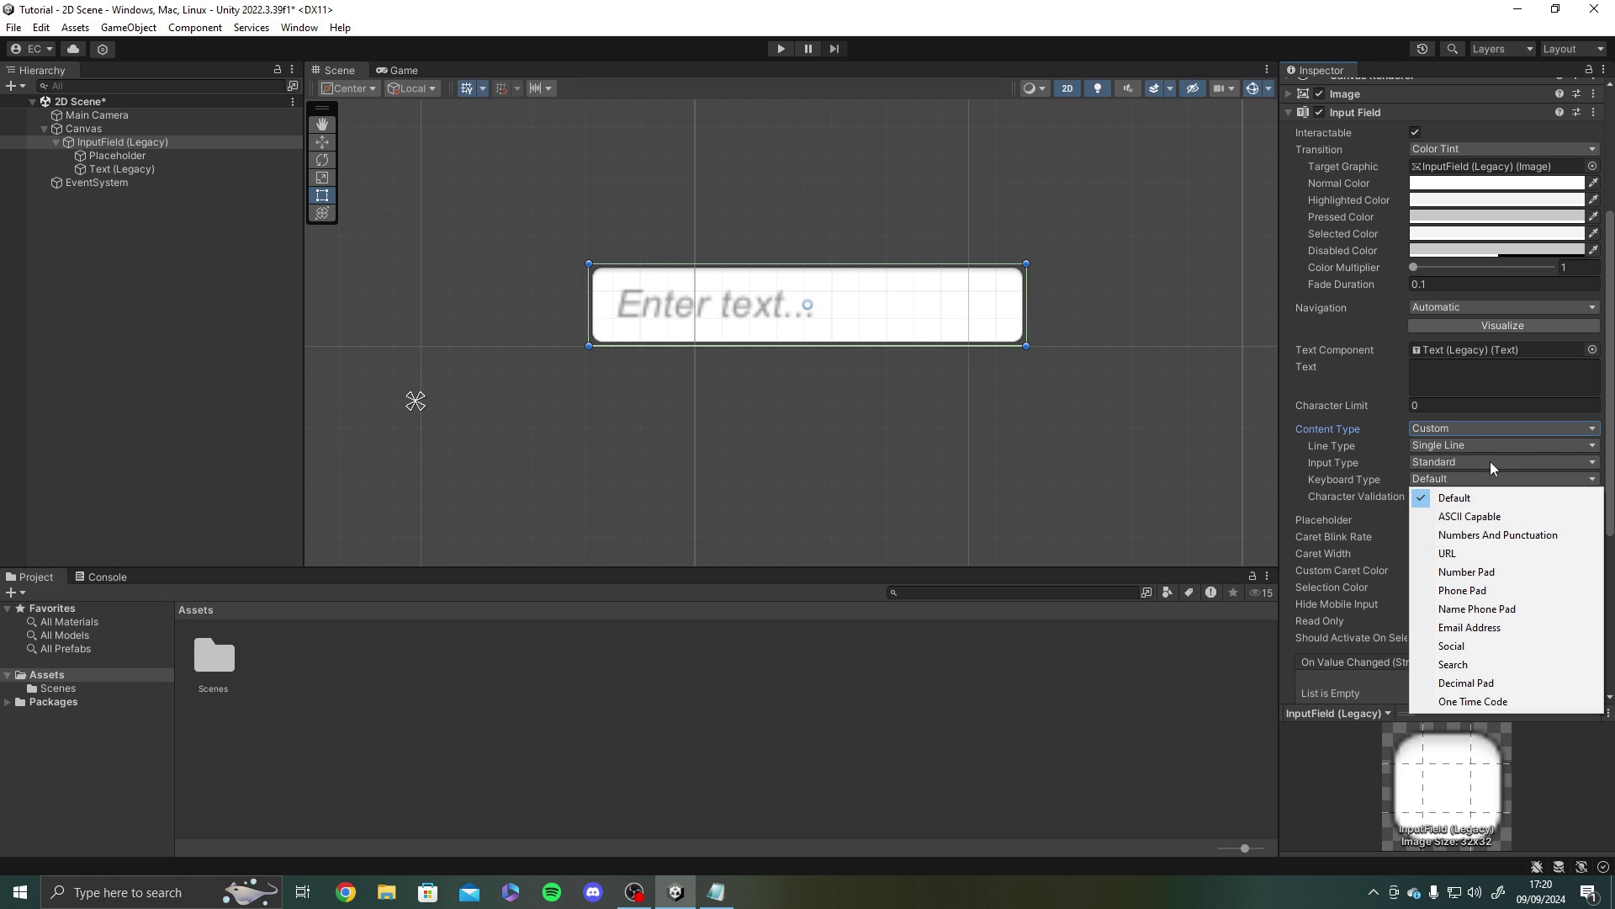
click(1491, 459)
click(1493, 444)
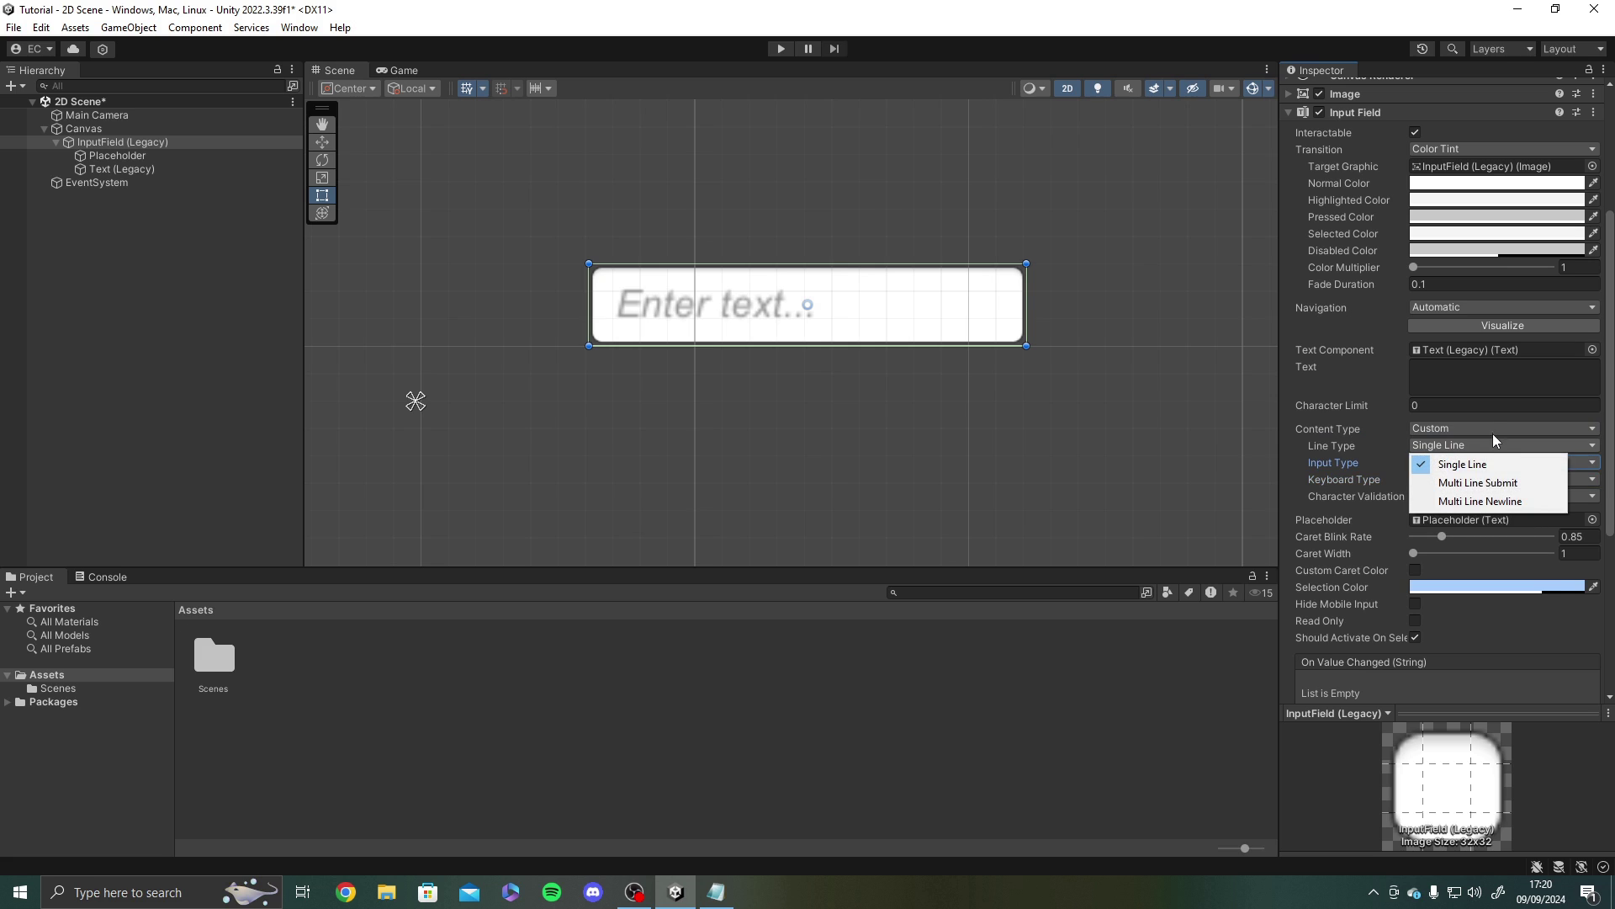
click(1494, 430)
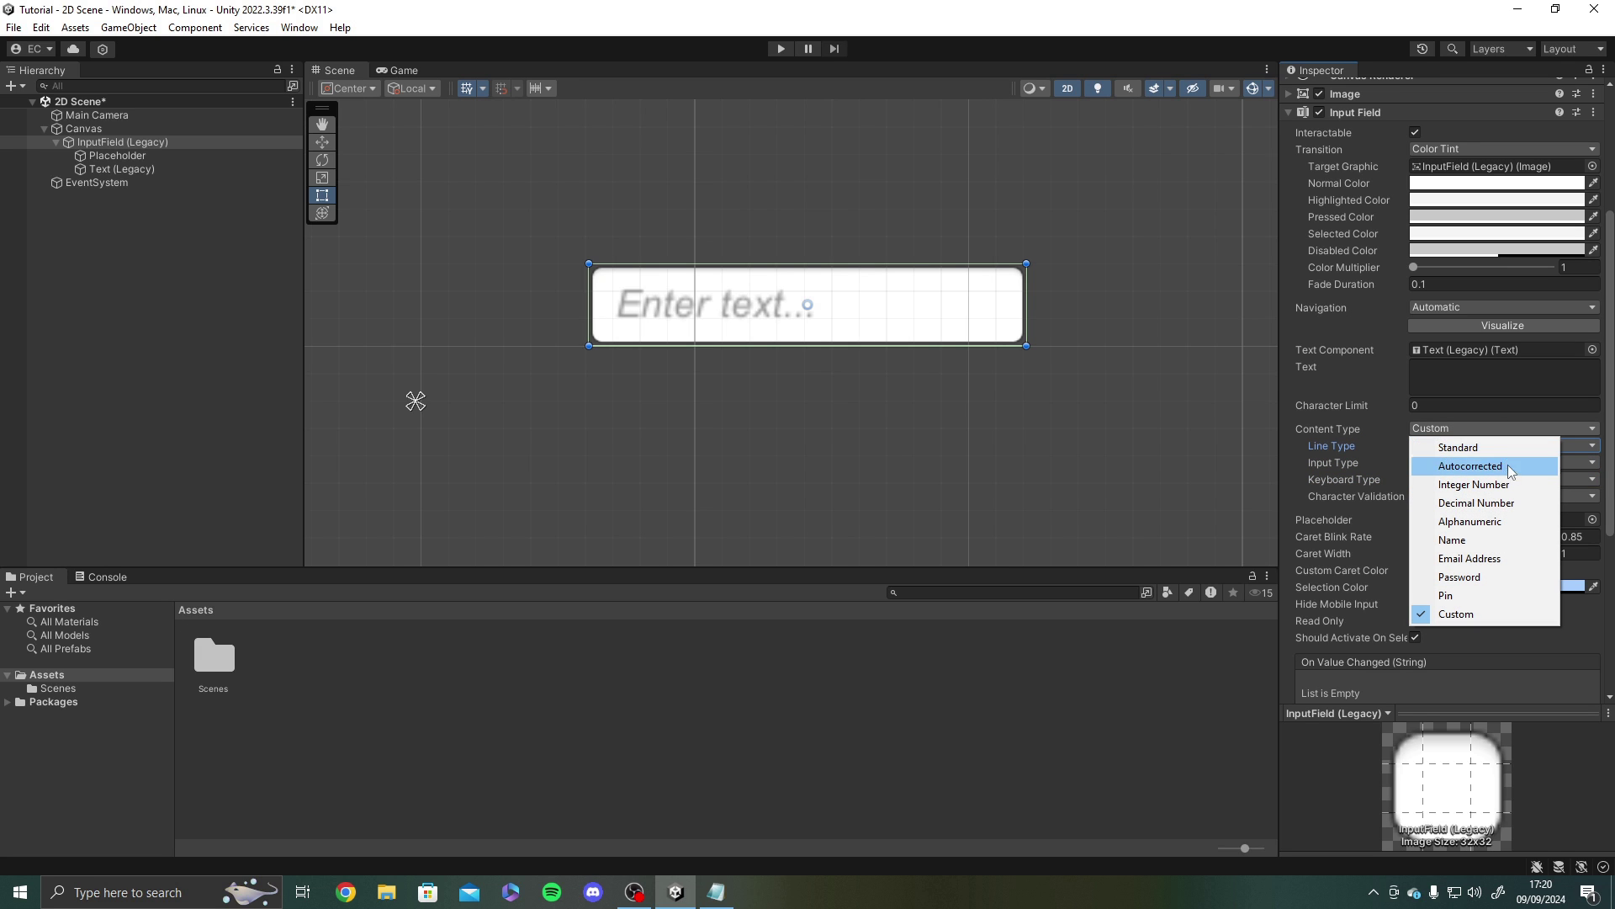
click(1404, 425)
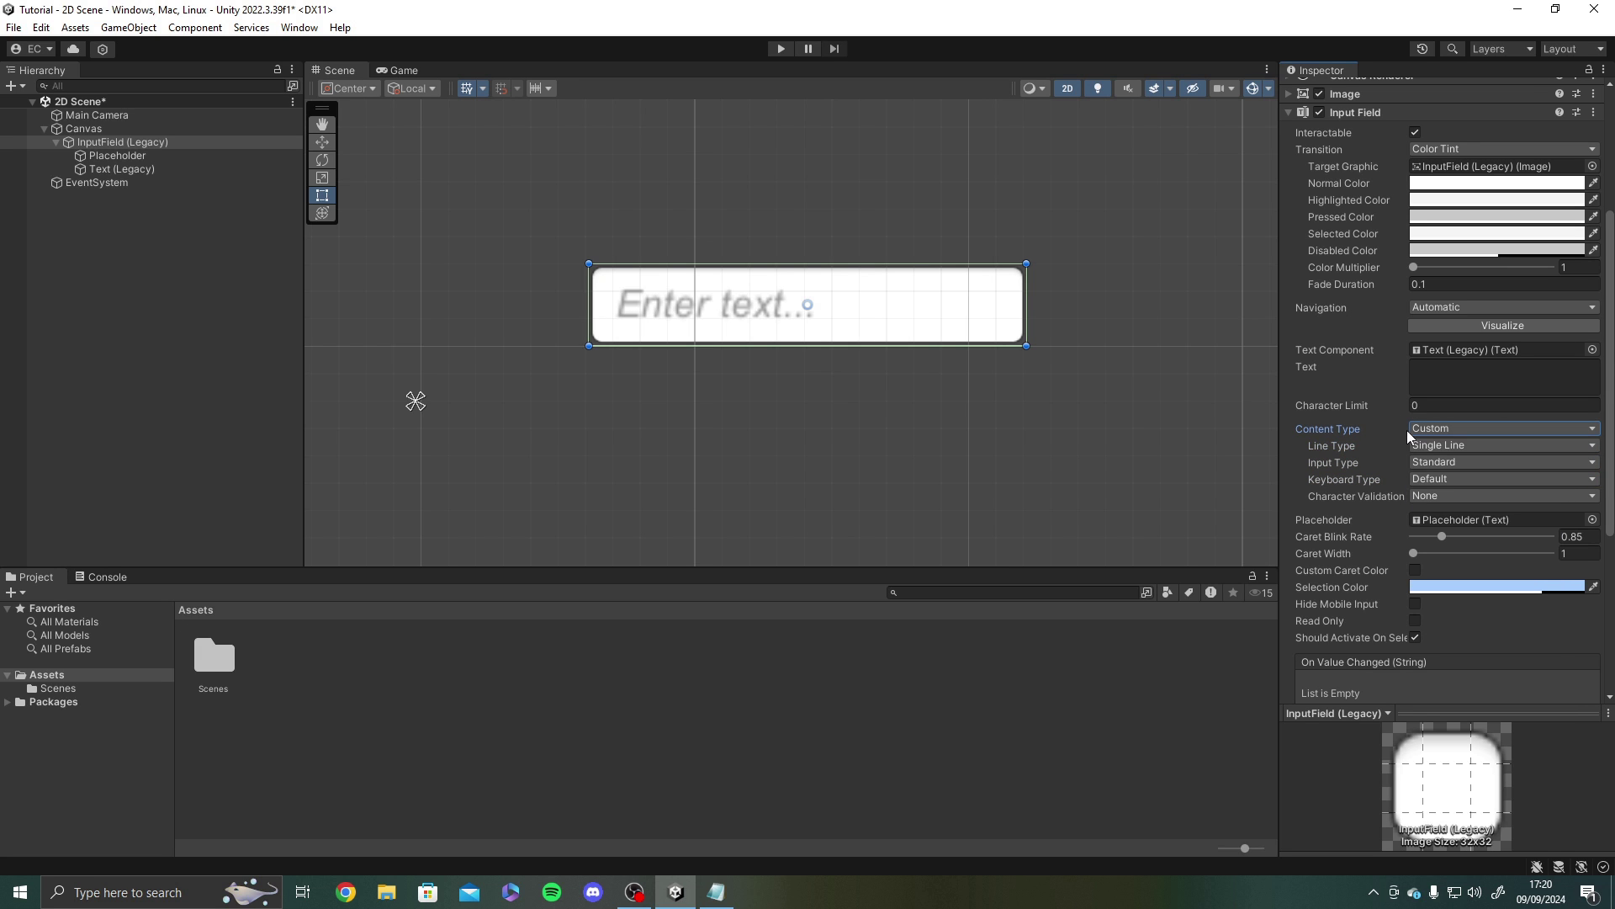
- Switch Content Type to Email Address, then to Pin
middle_drag(956, 454, 941, 454)
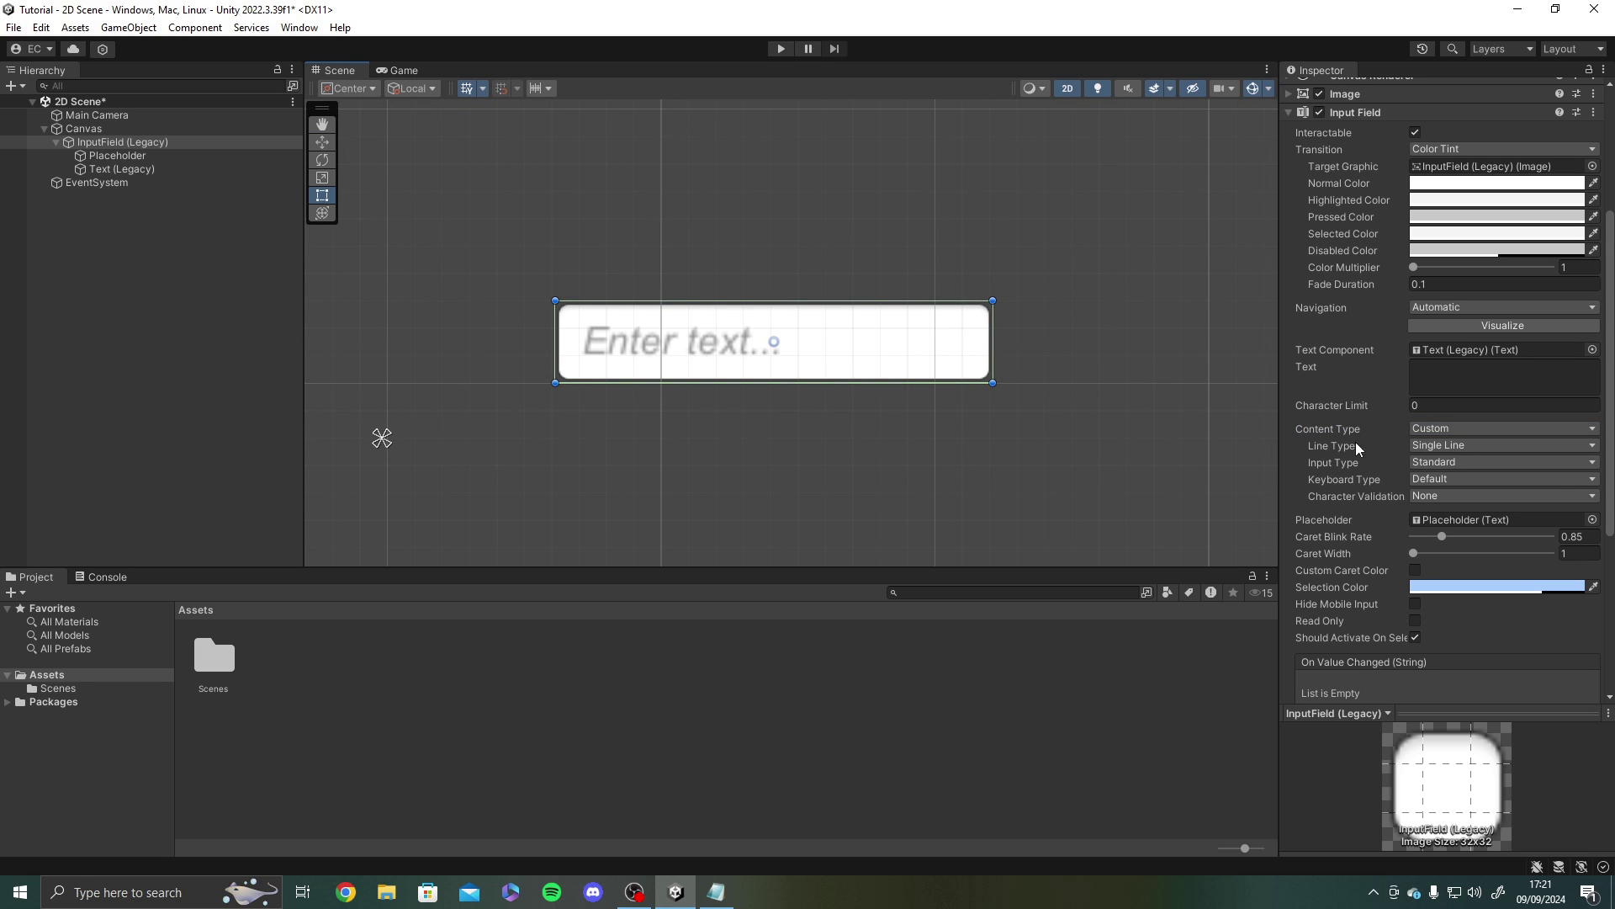
click(1476, 430)
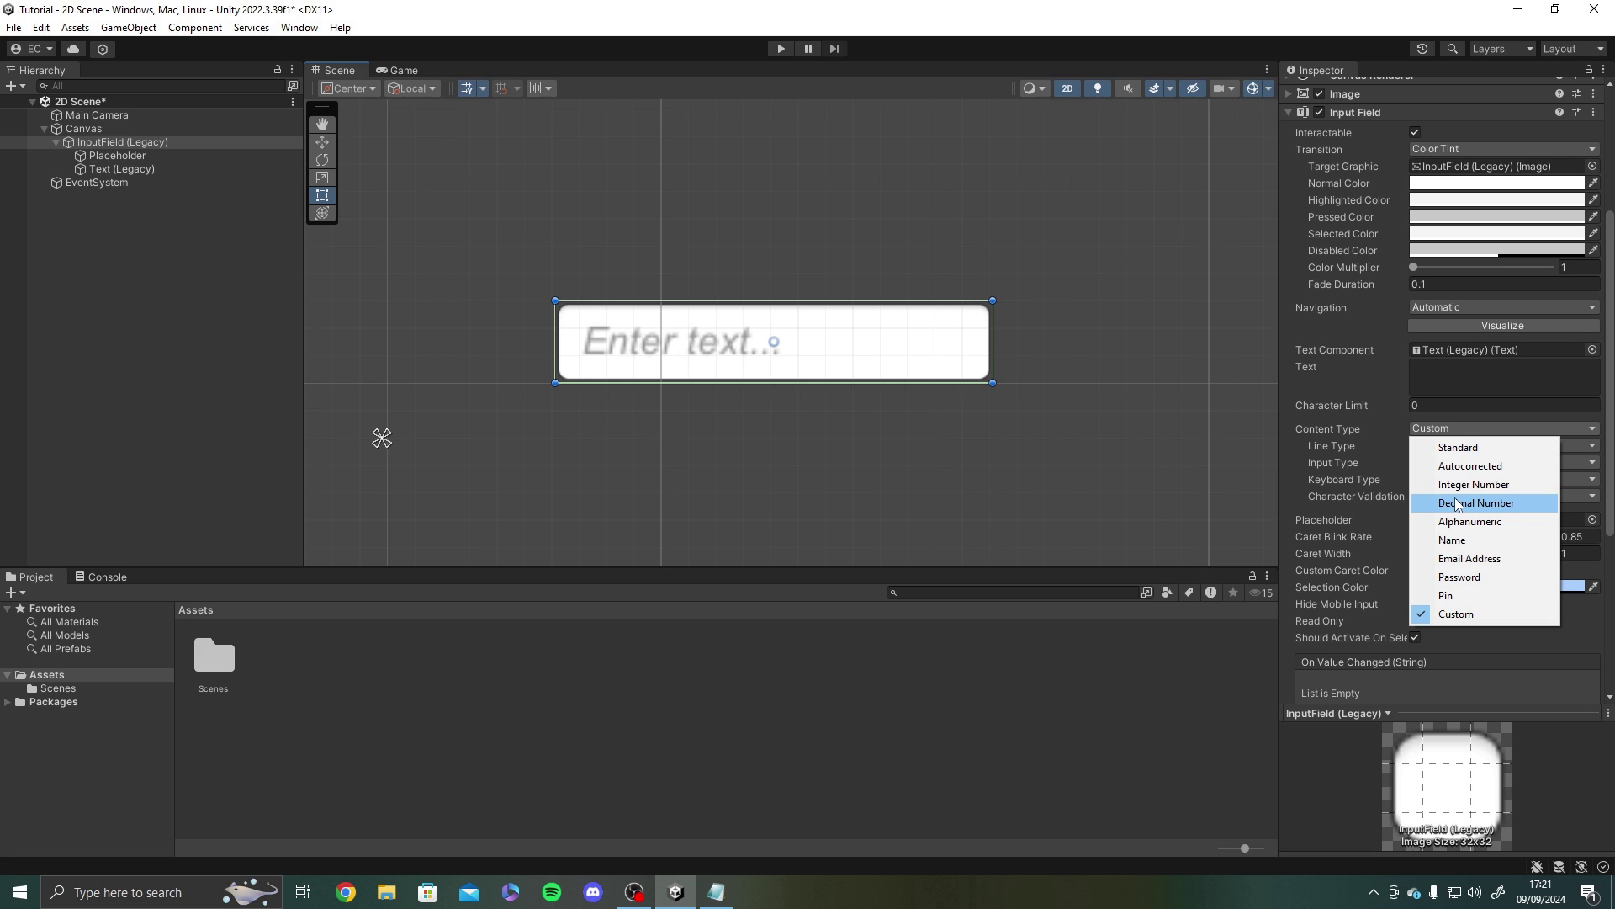
click(1472, 558)
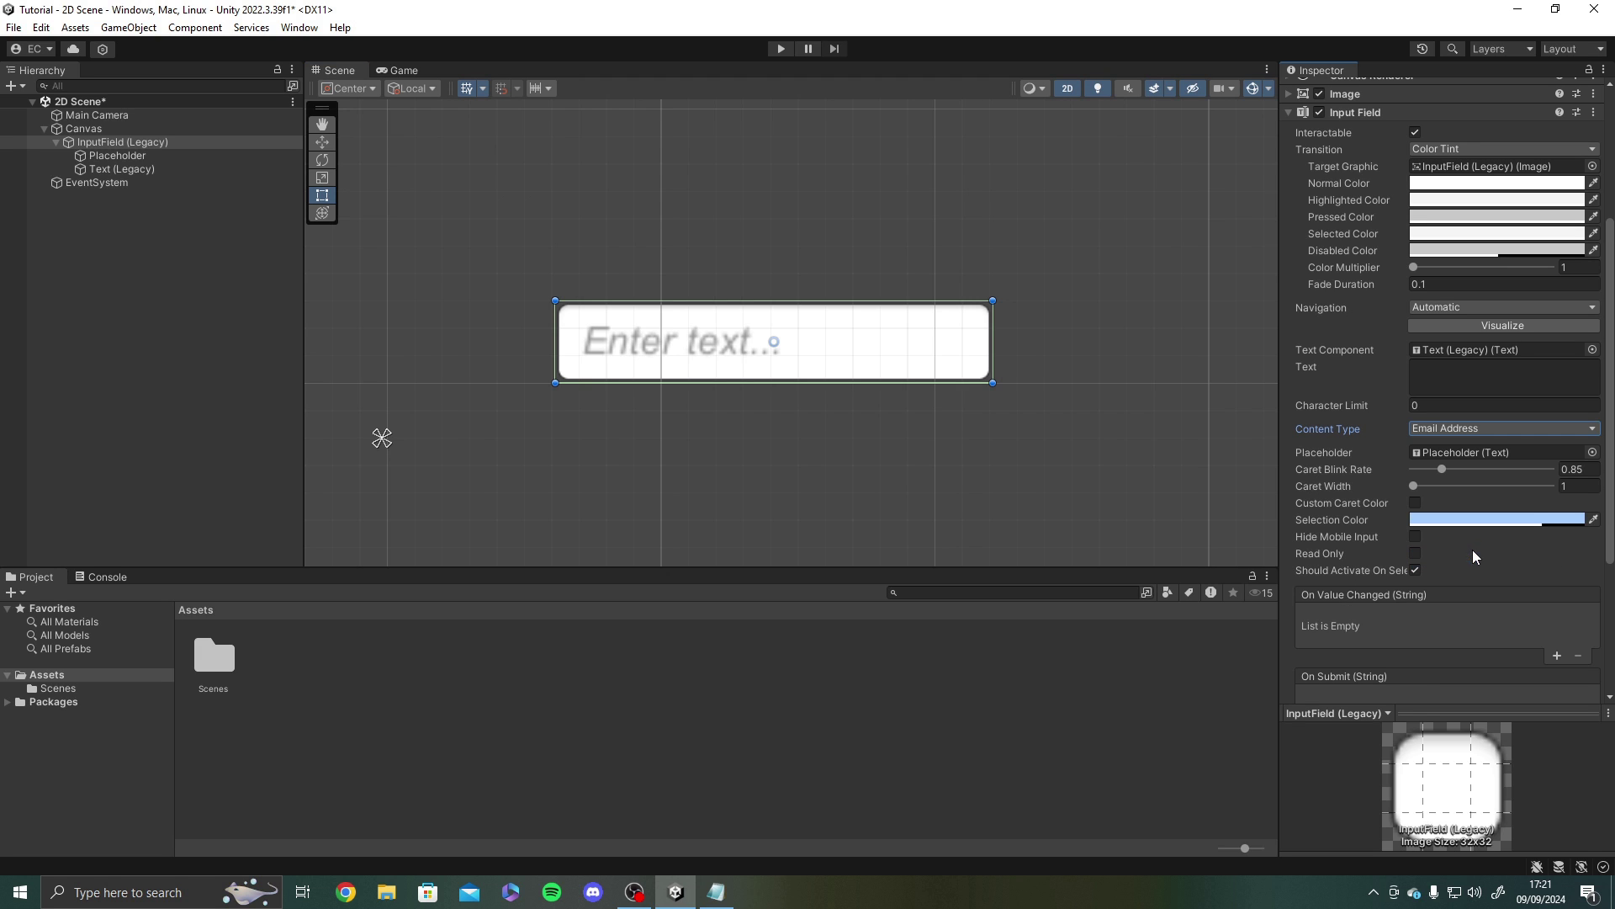
click(1474, 428)
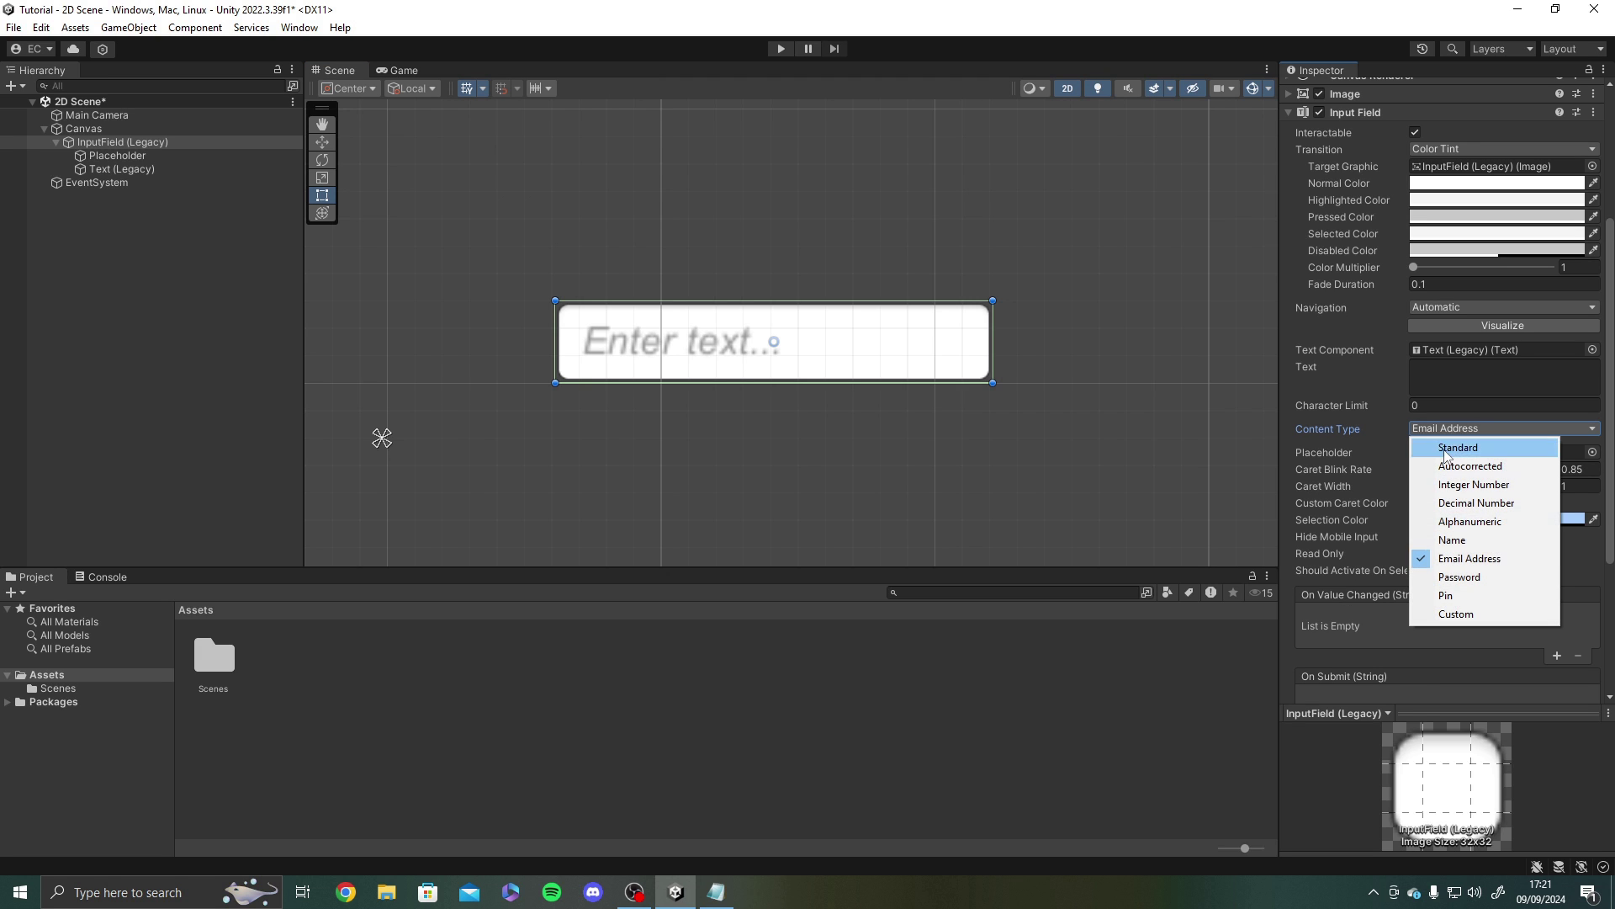
click(1448, 595)
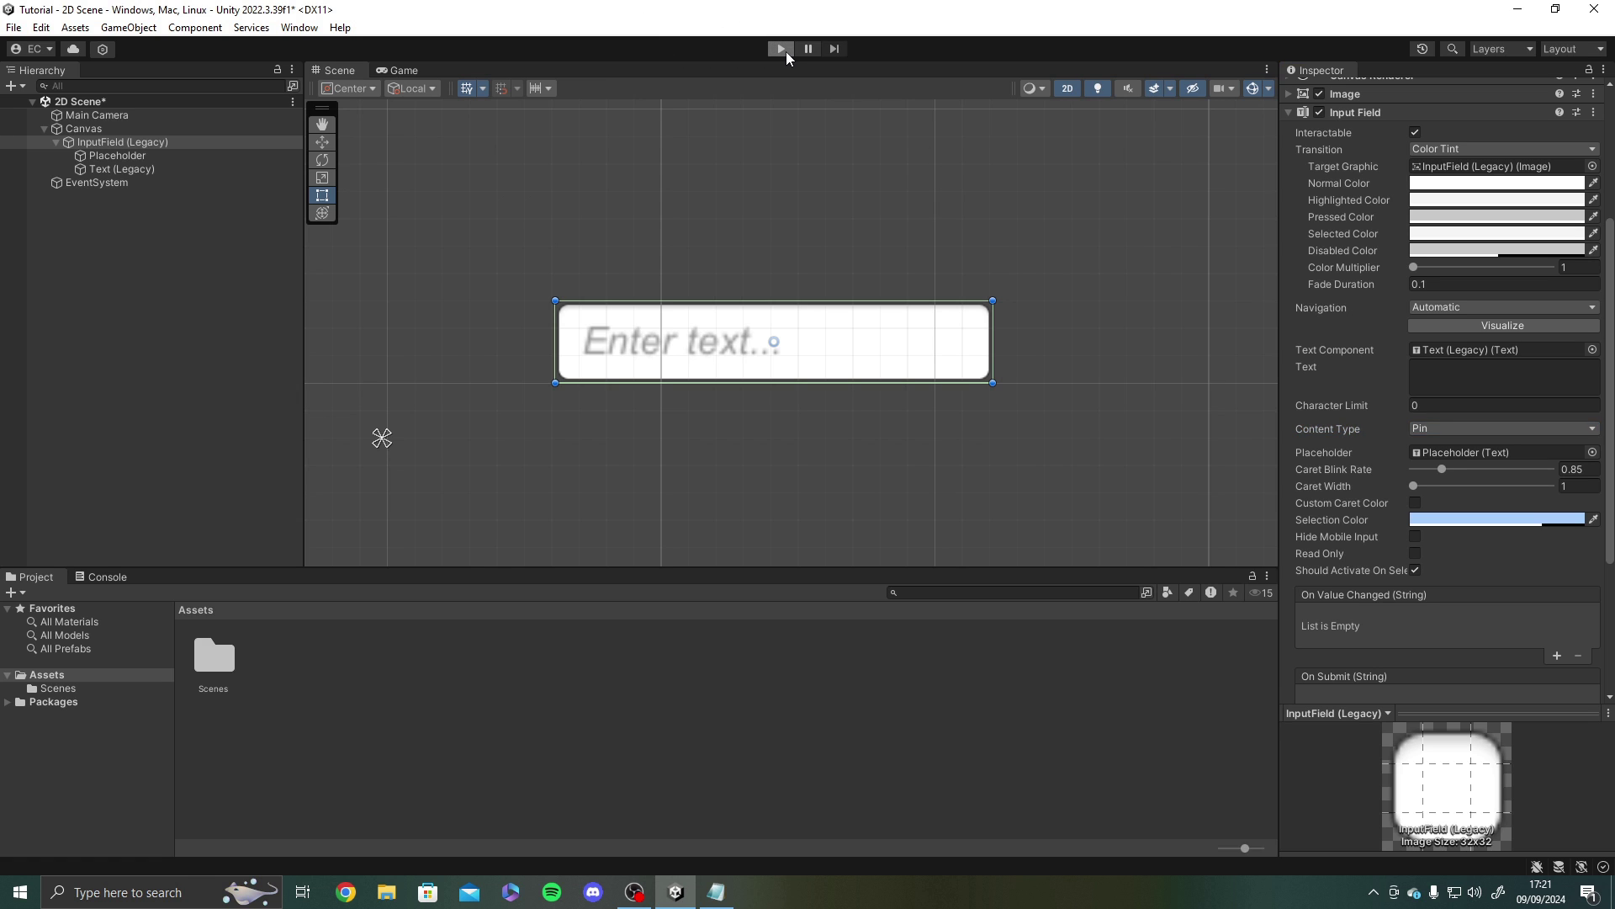
- In Play mode, type 123, delete it, then type 1234 into the masked Pin field, and exit Play
click(780, 48)
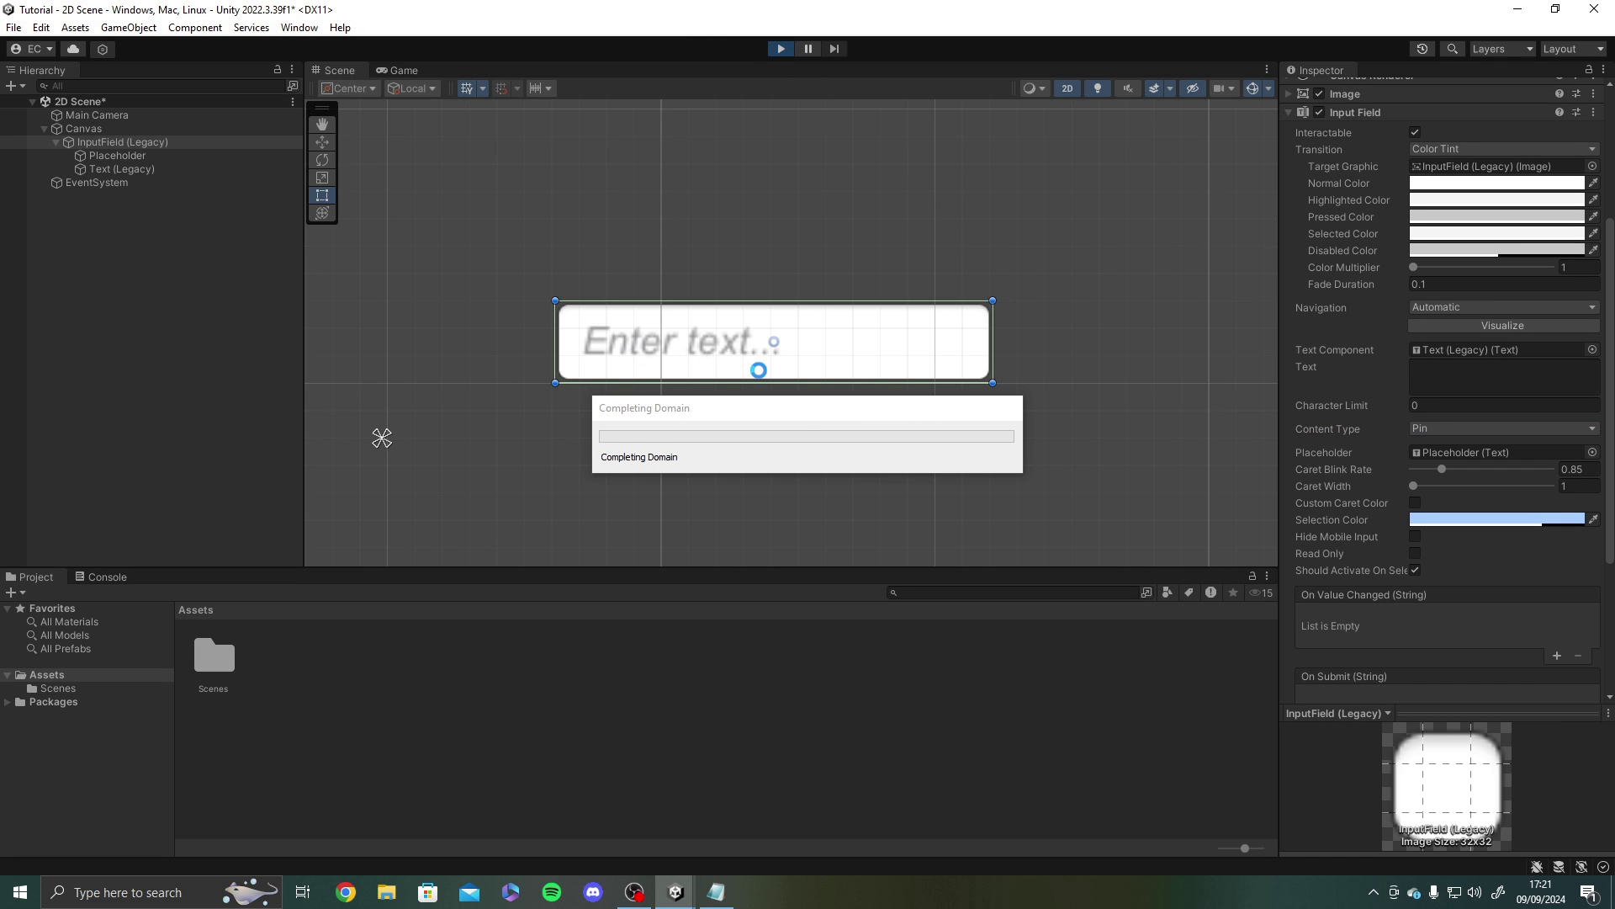
click(944, 308)
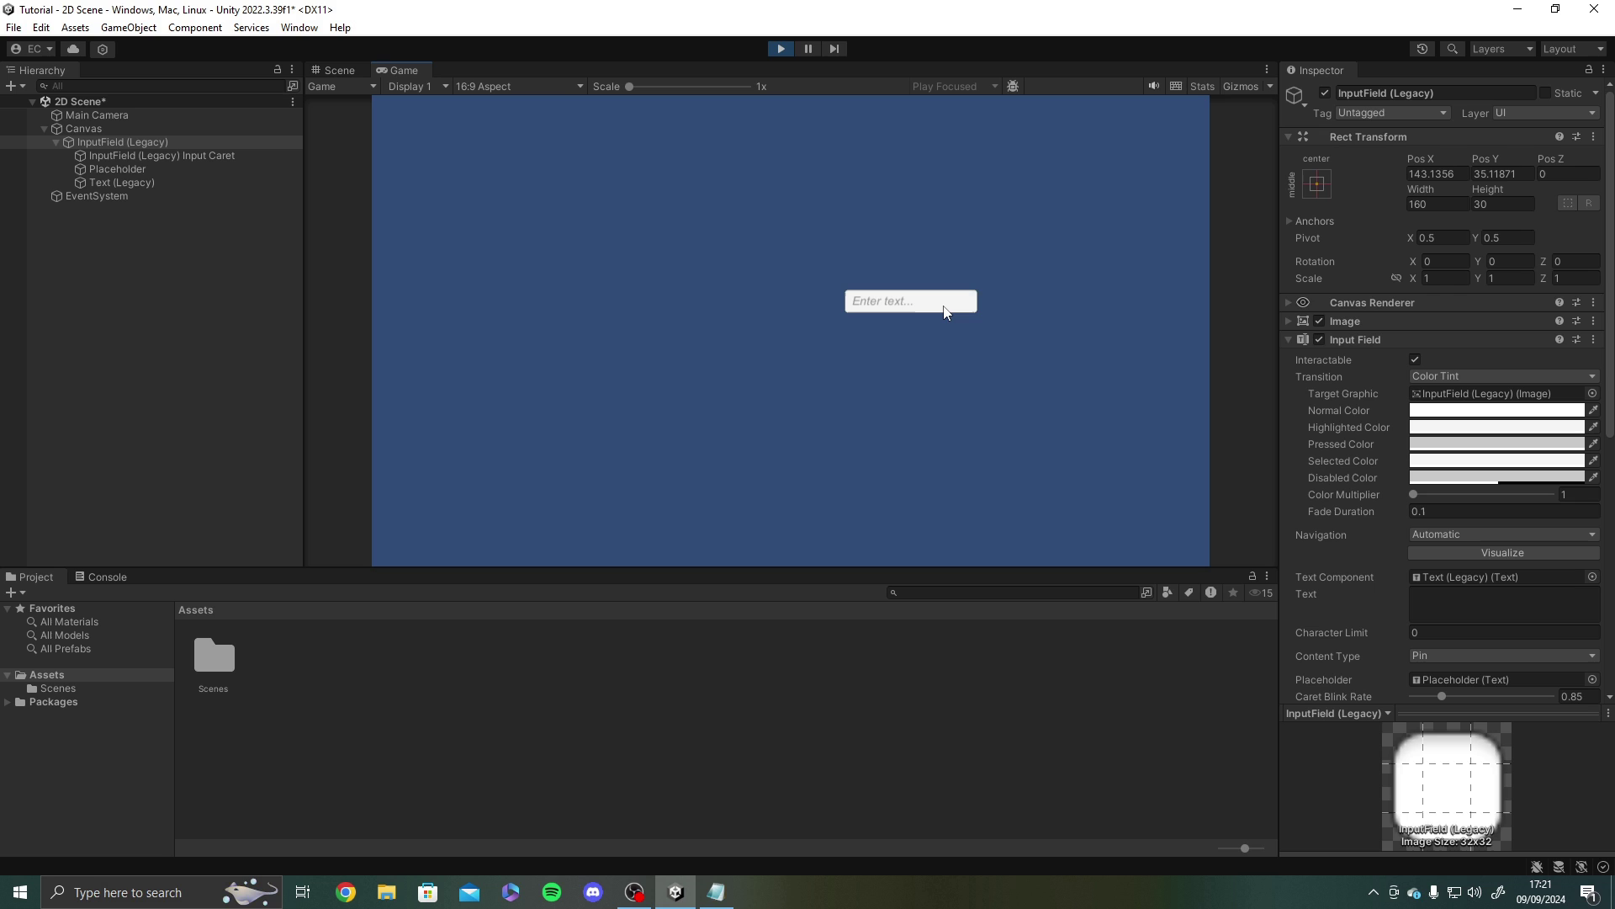
text(123)
key(BackSpace)
key(BackSpace)
key(BackSpace)
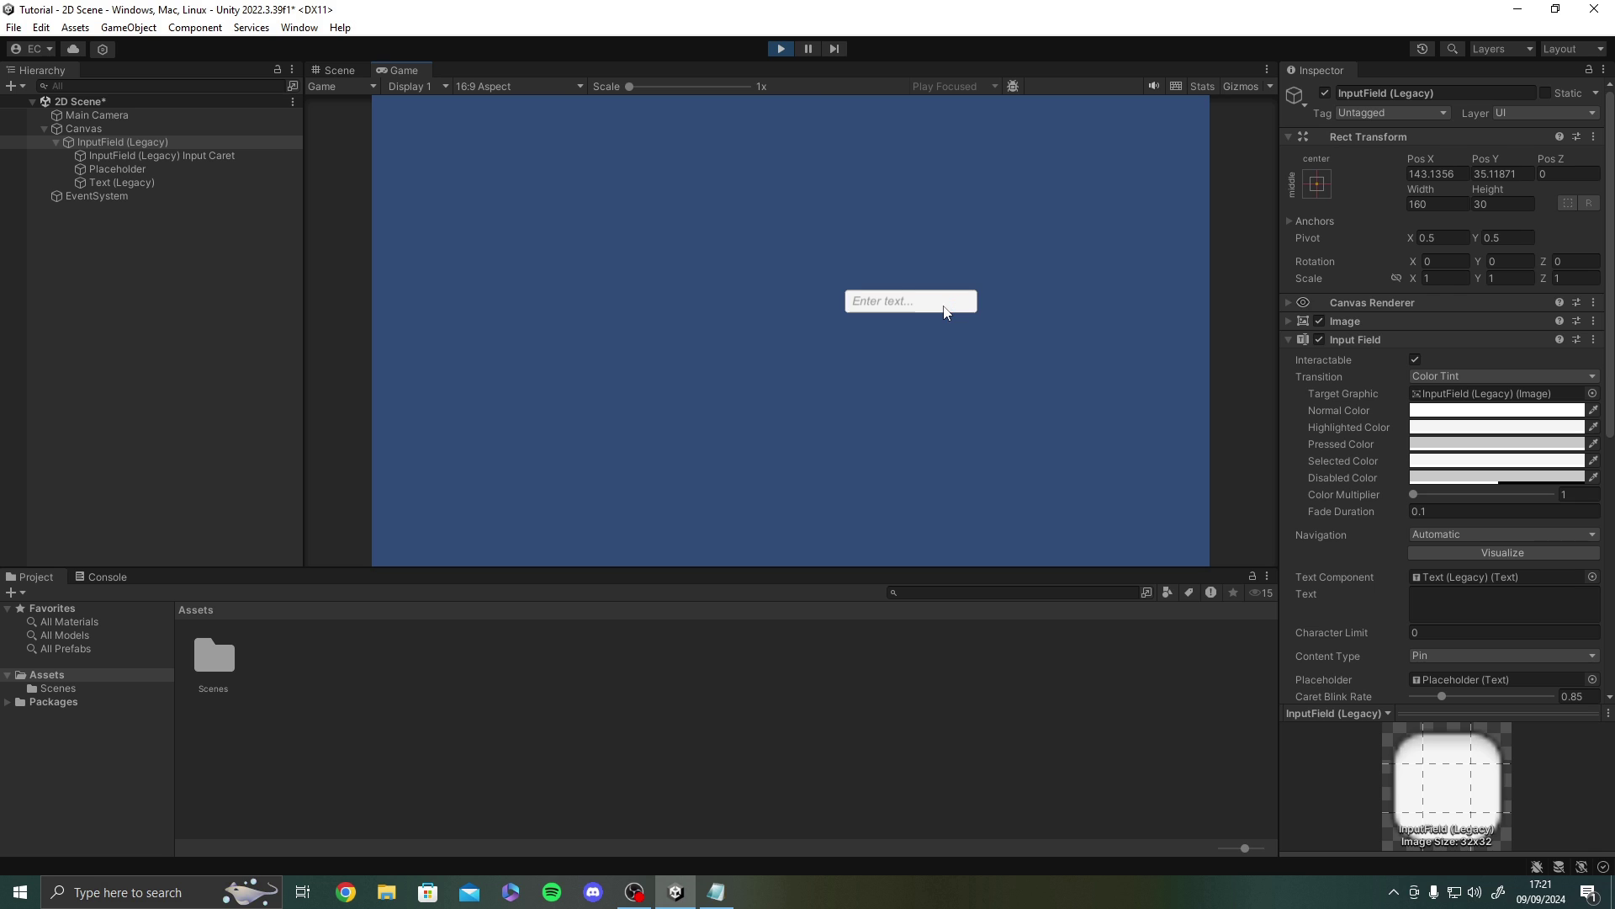
text(1234)
scroll(1374, 546, down, 3)
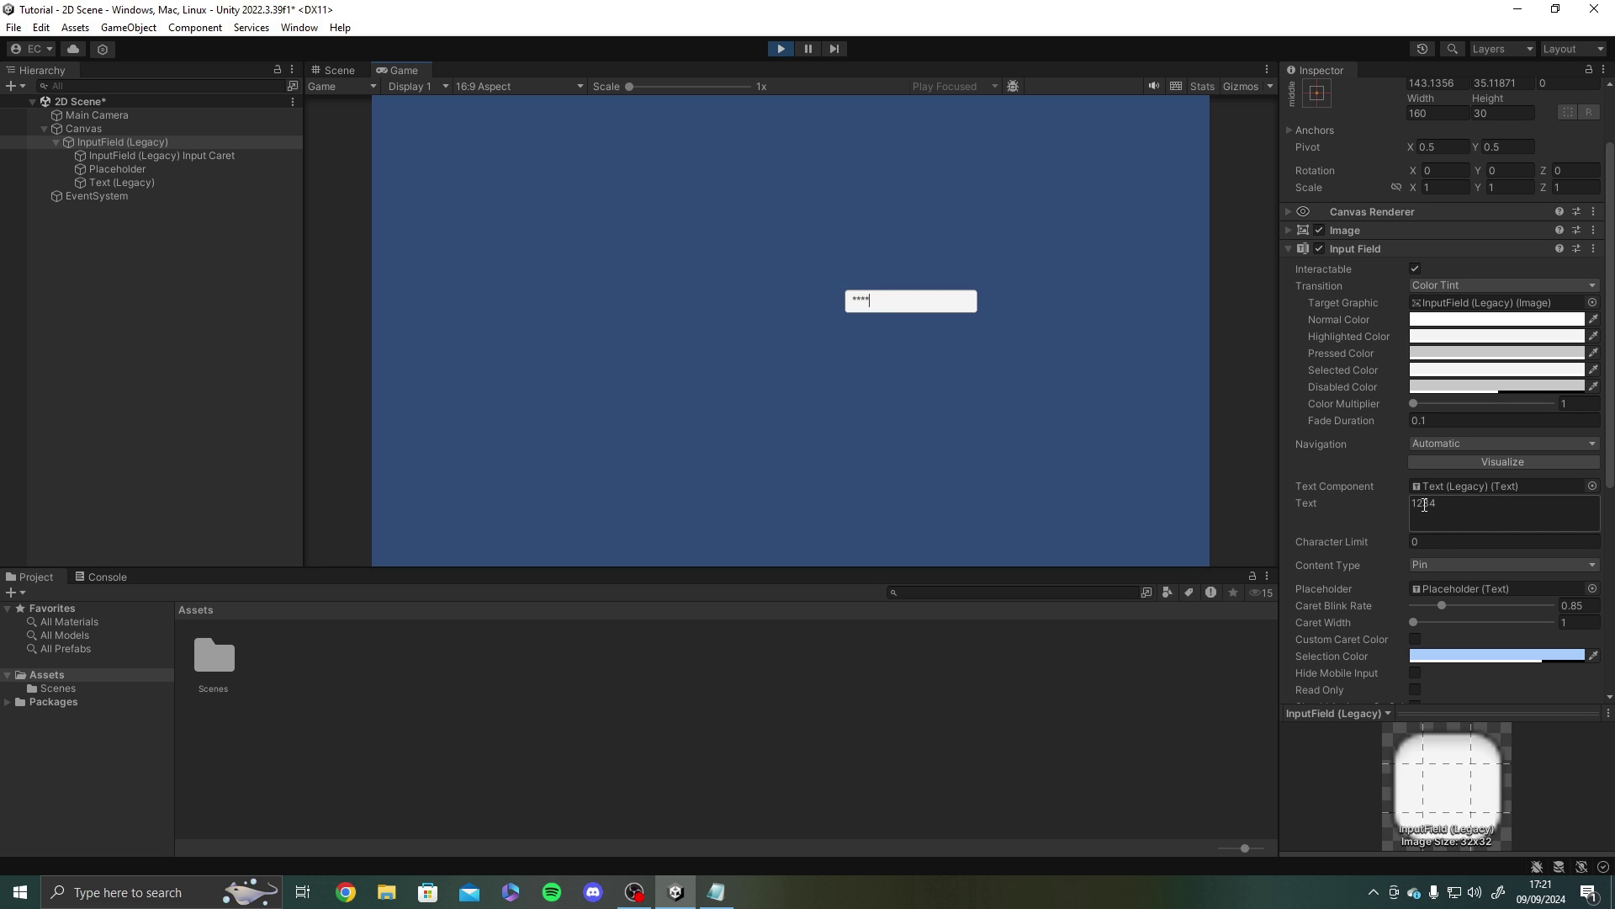
key(ctrl+p)
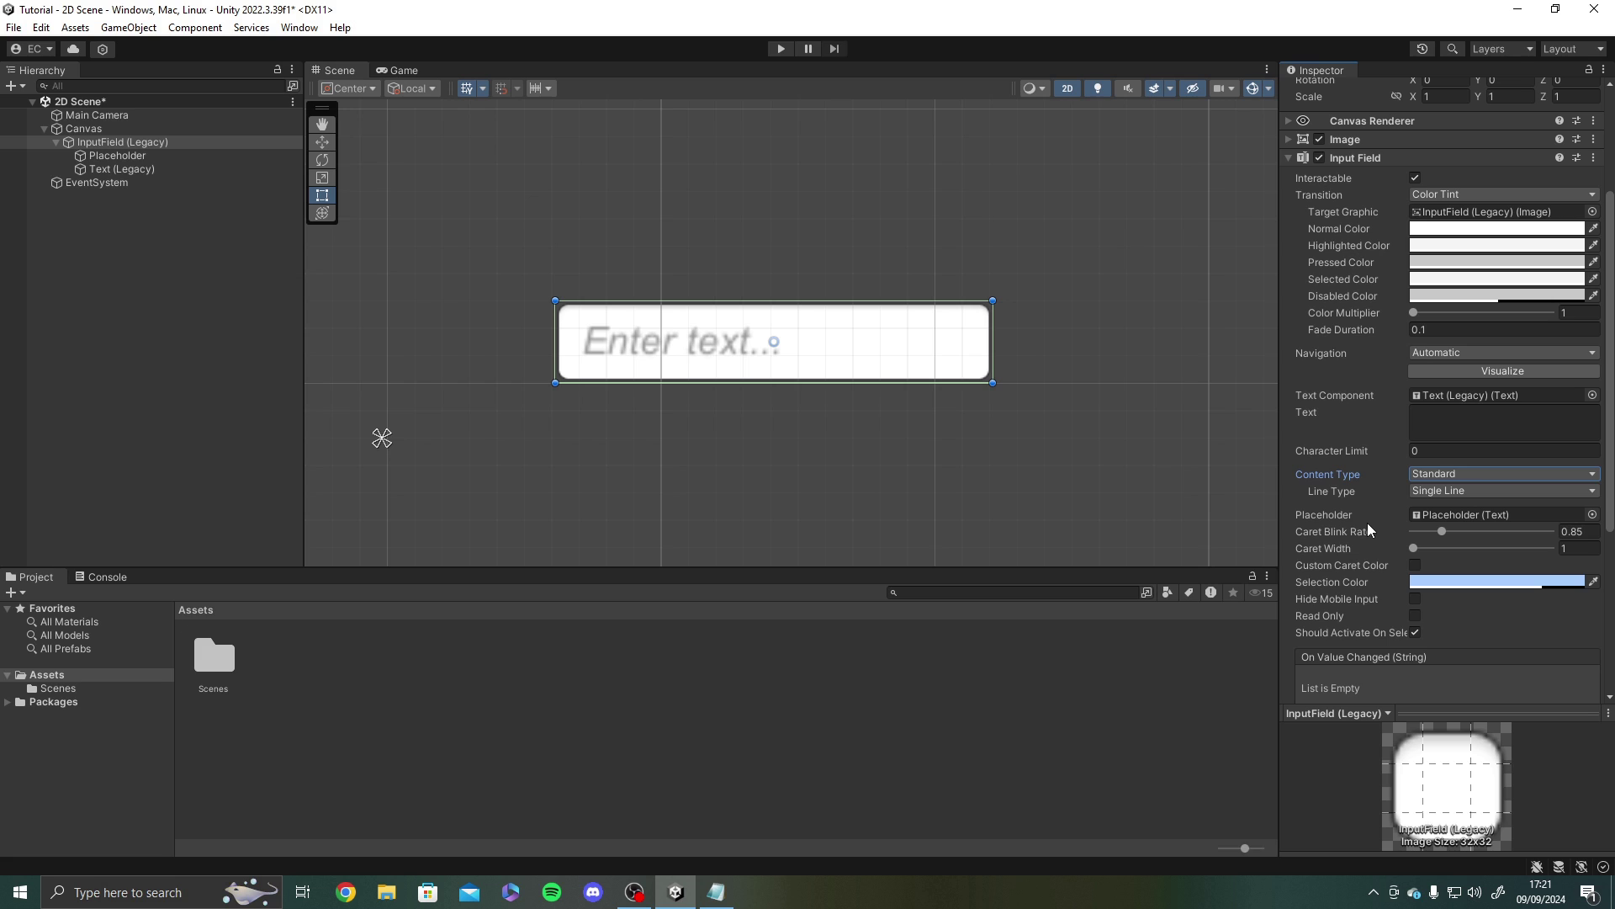
- Change the input field's Line Type from Single Line to Multi Line Submit
click(1434, 494)
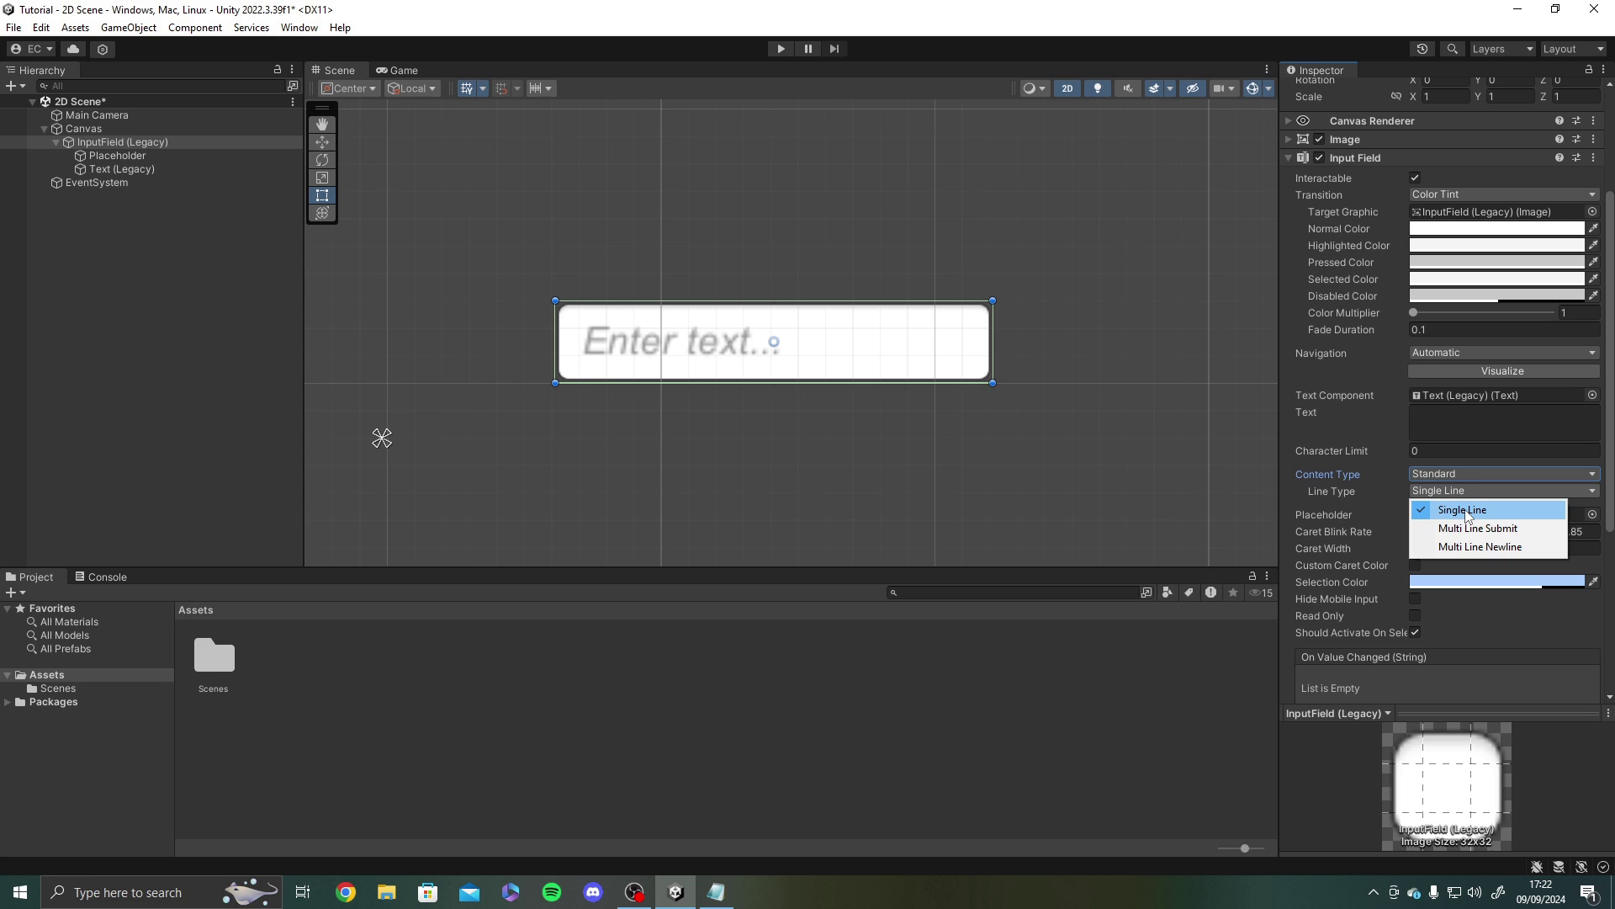
click(1464, 515)
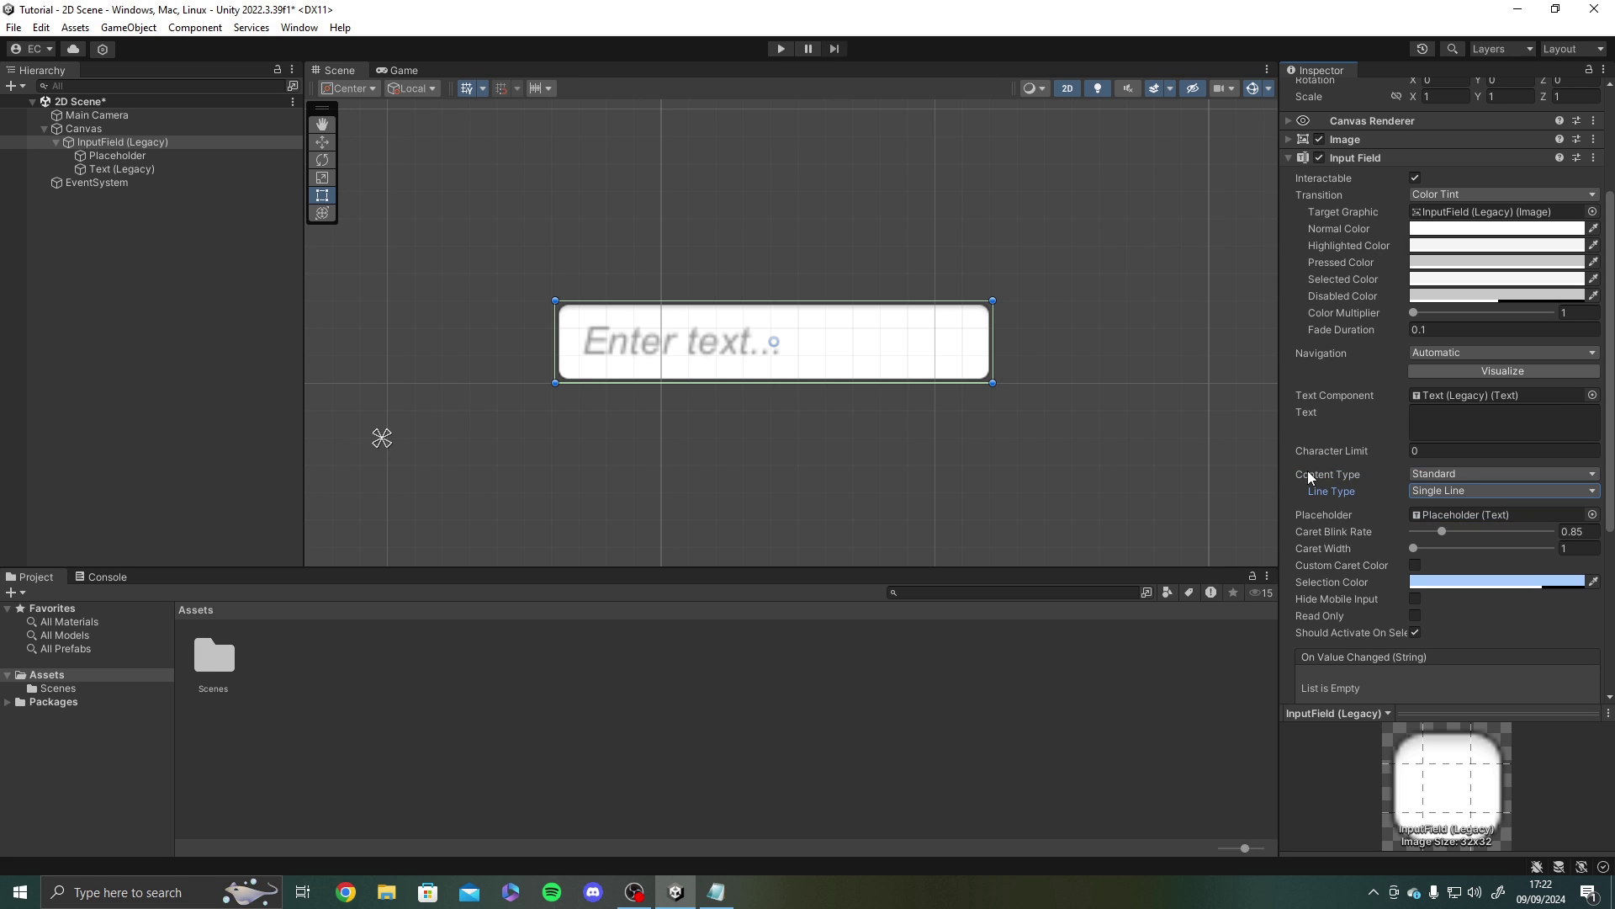
click(1421, 494)
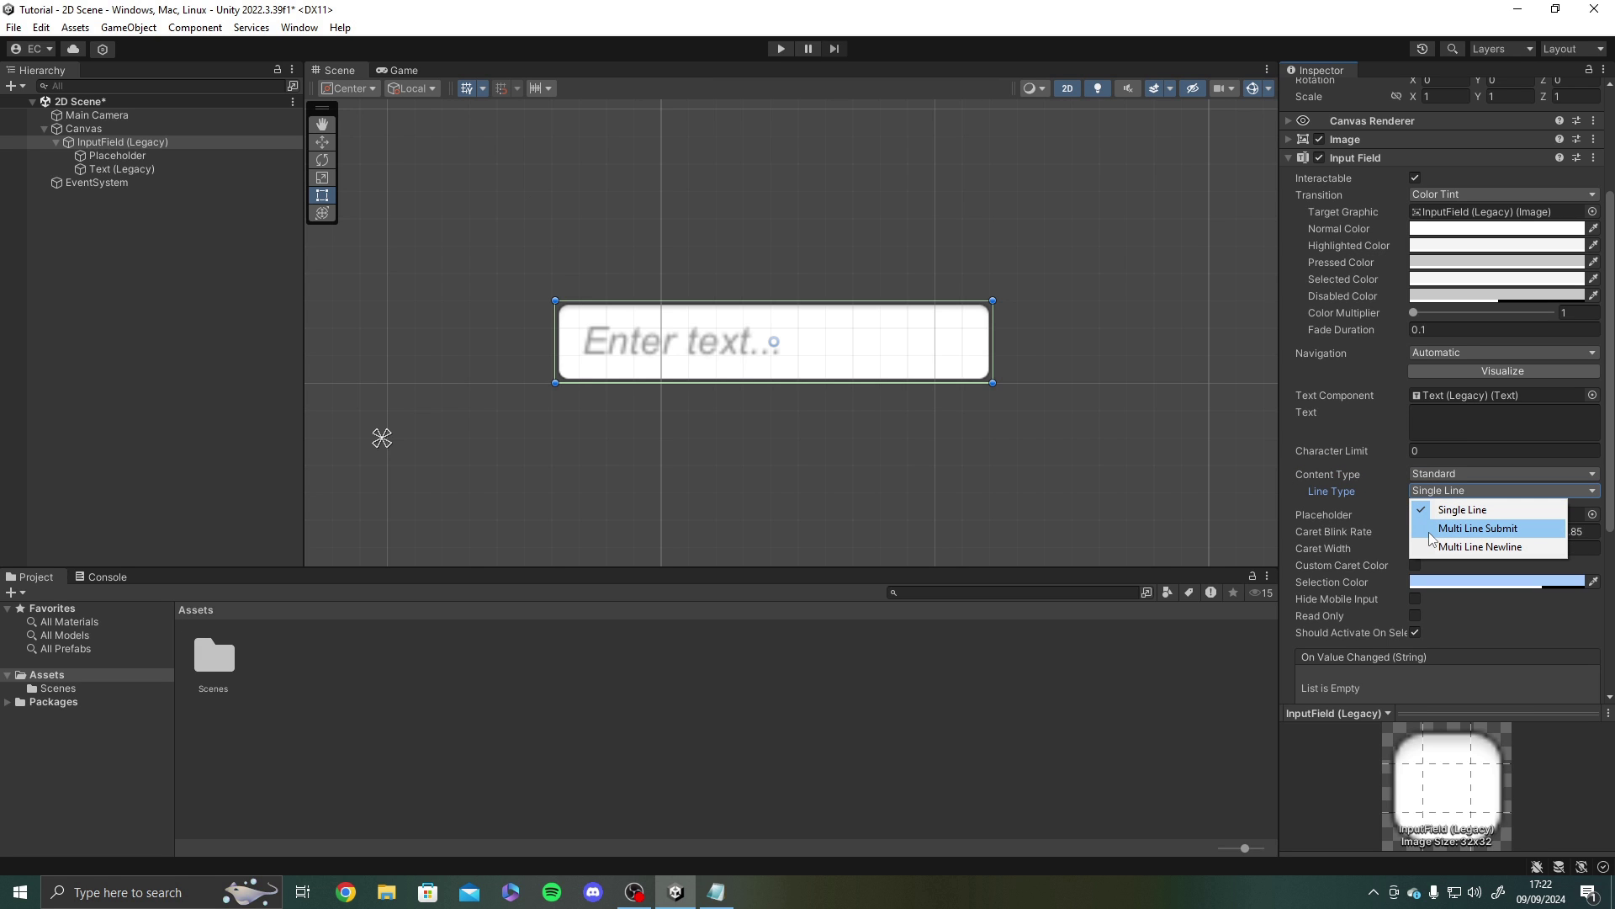
click(1478, 528)
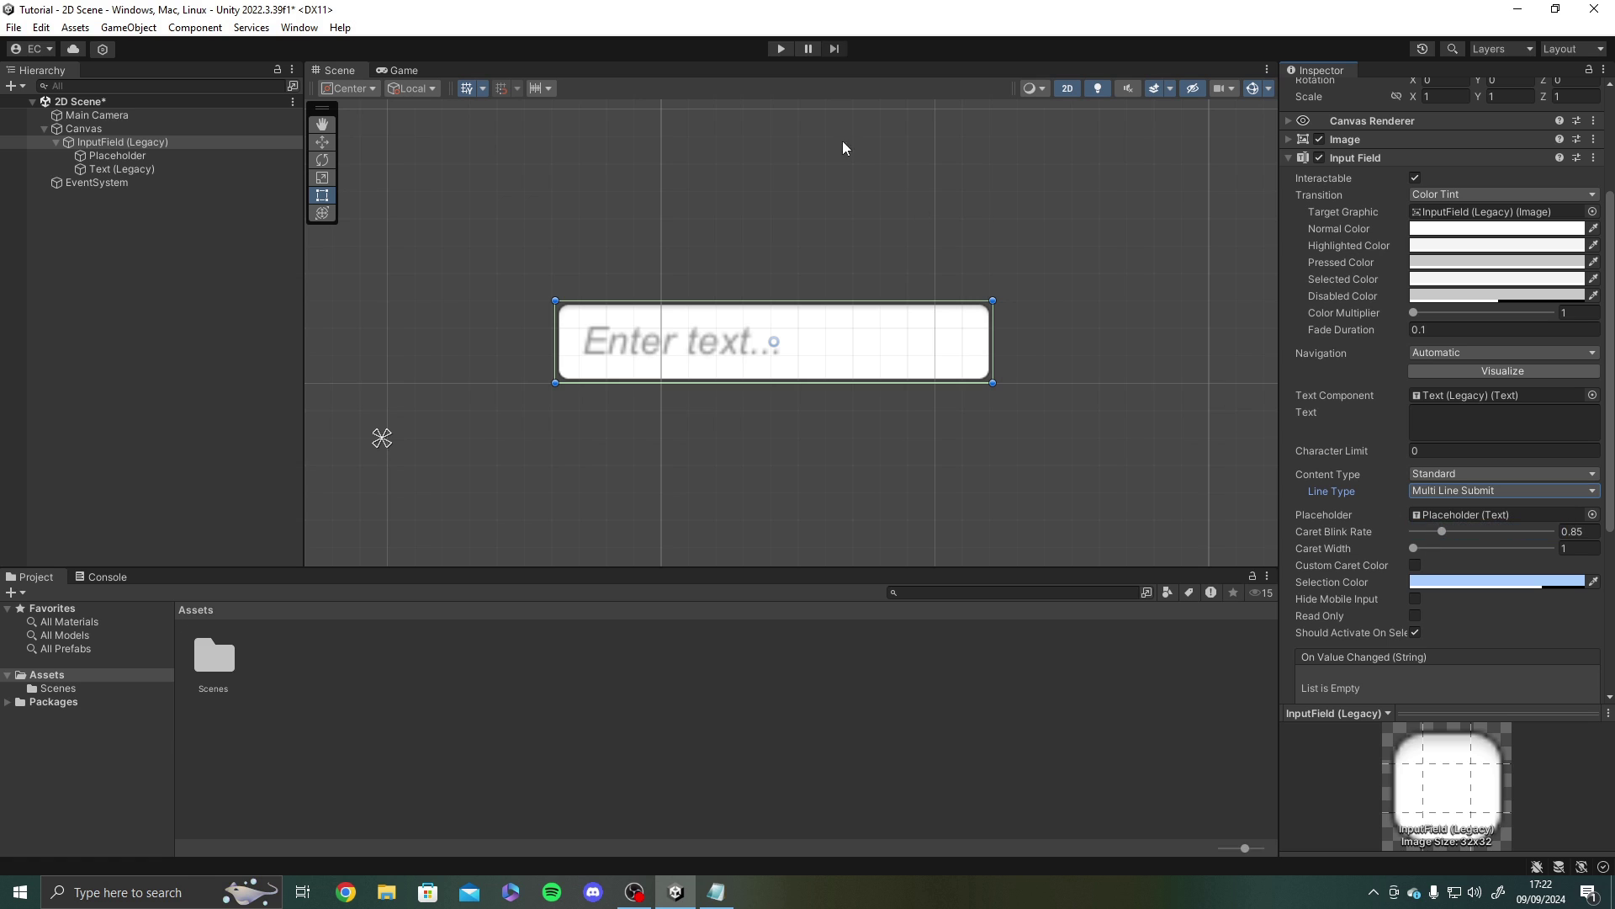
- In Play mode, type 'Hello World!' into the field, then click away and back into it
click(781, 49)
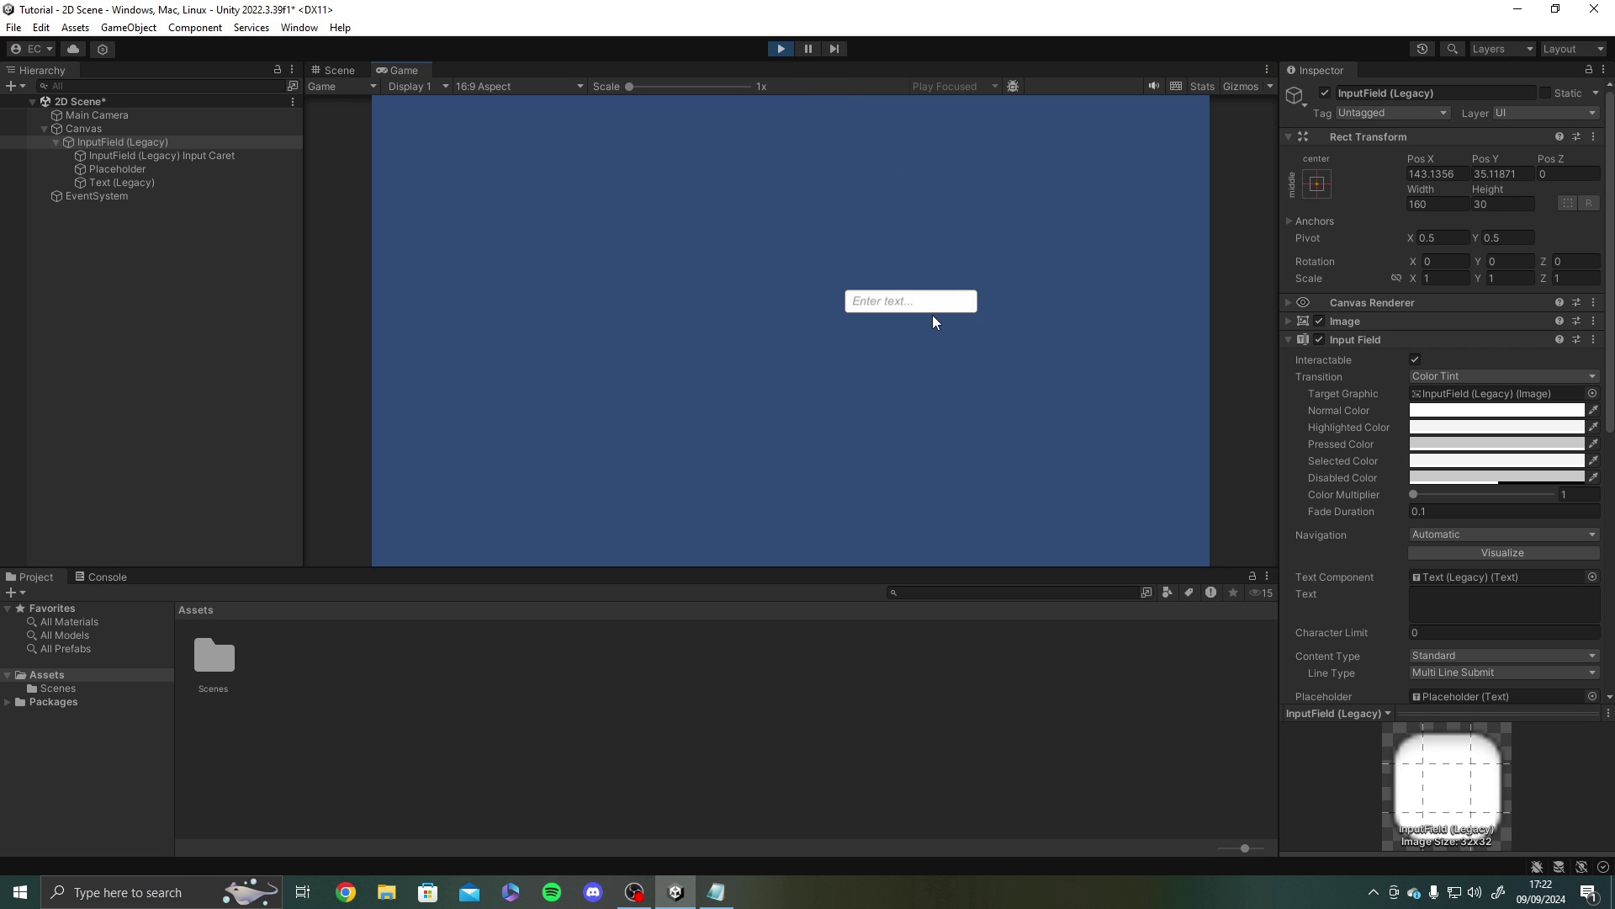
click(919, 300)
text(Hello)
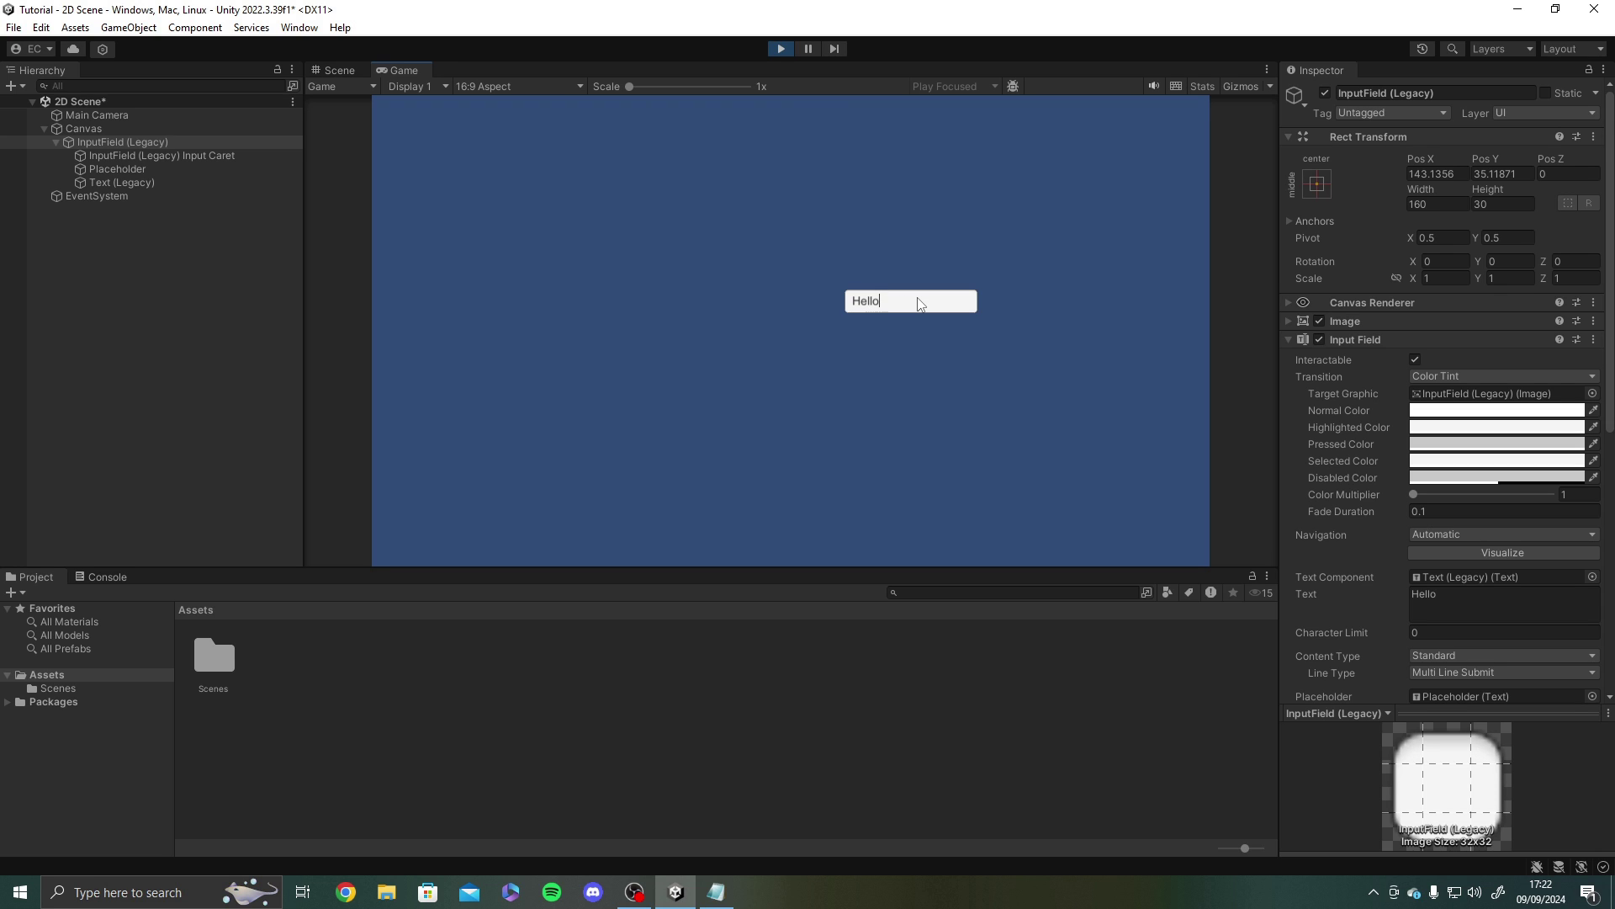
text( World!)
click(1457, 599)
click(925, 301)
- Set Line Type to Multi Line Newline and type Hello and World on separate lines in Play mode
click(780, 49)
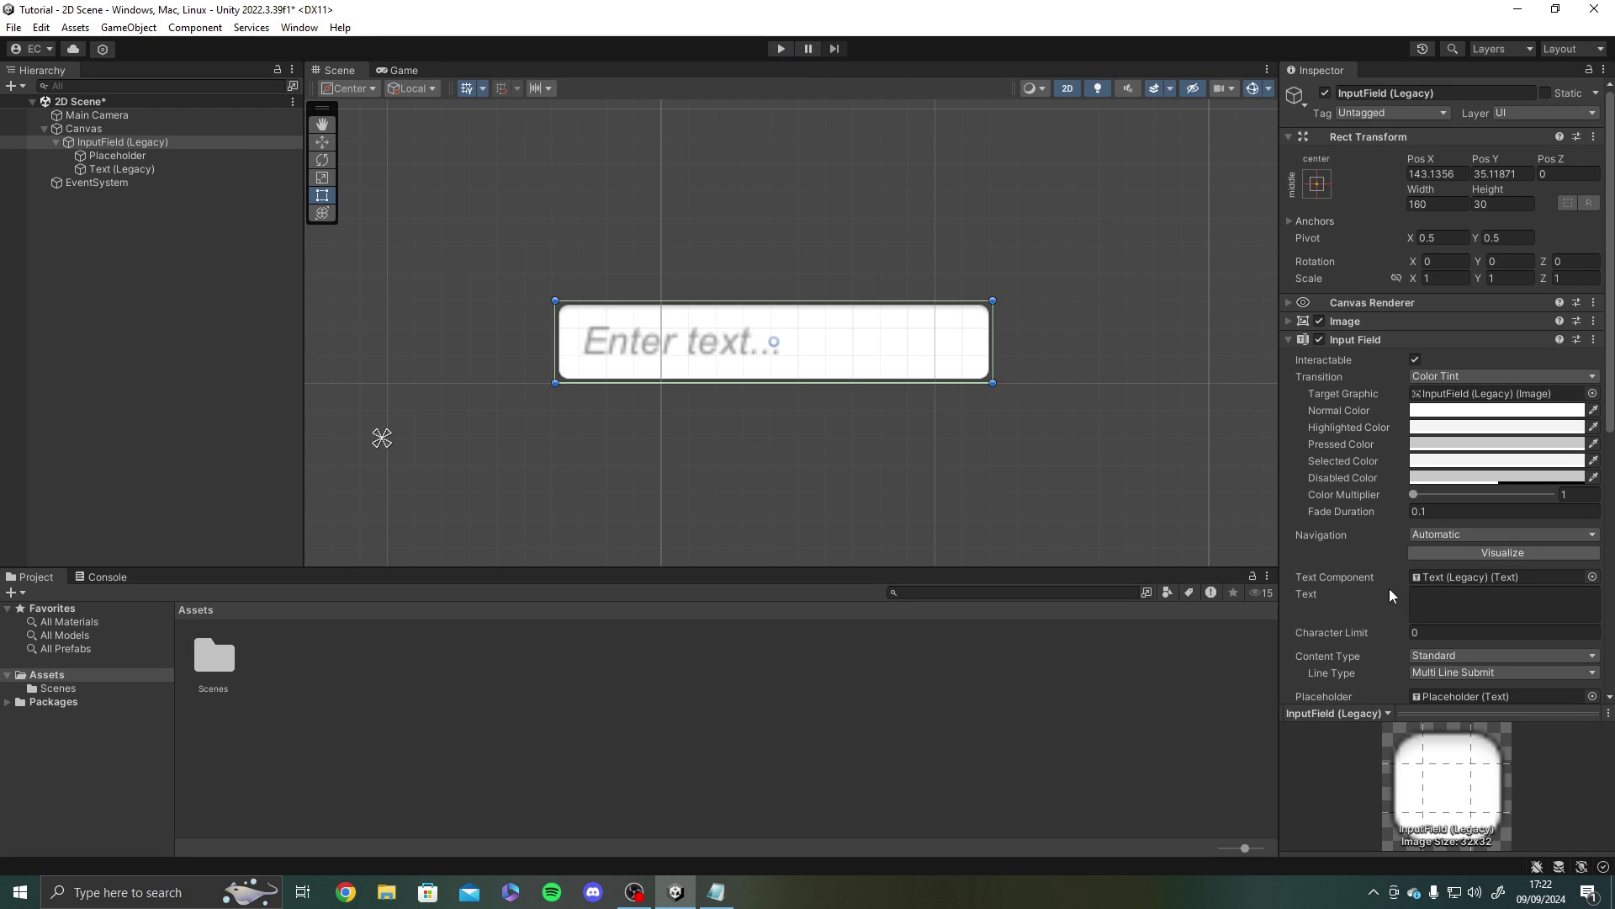
scroll(1396, 589, down, 5)
click(1467, 399)
click(1477, 458)
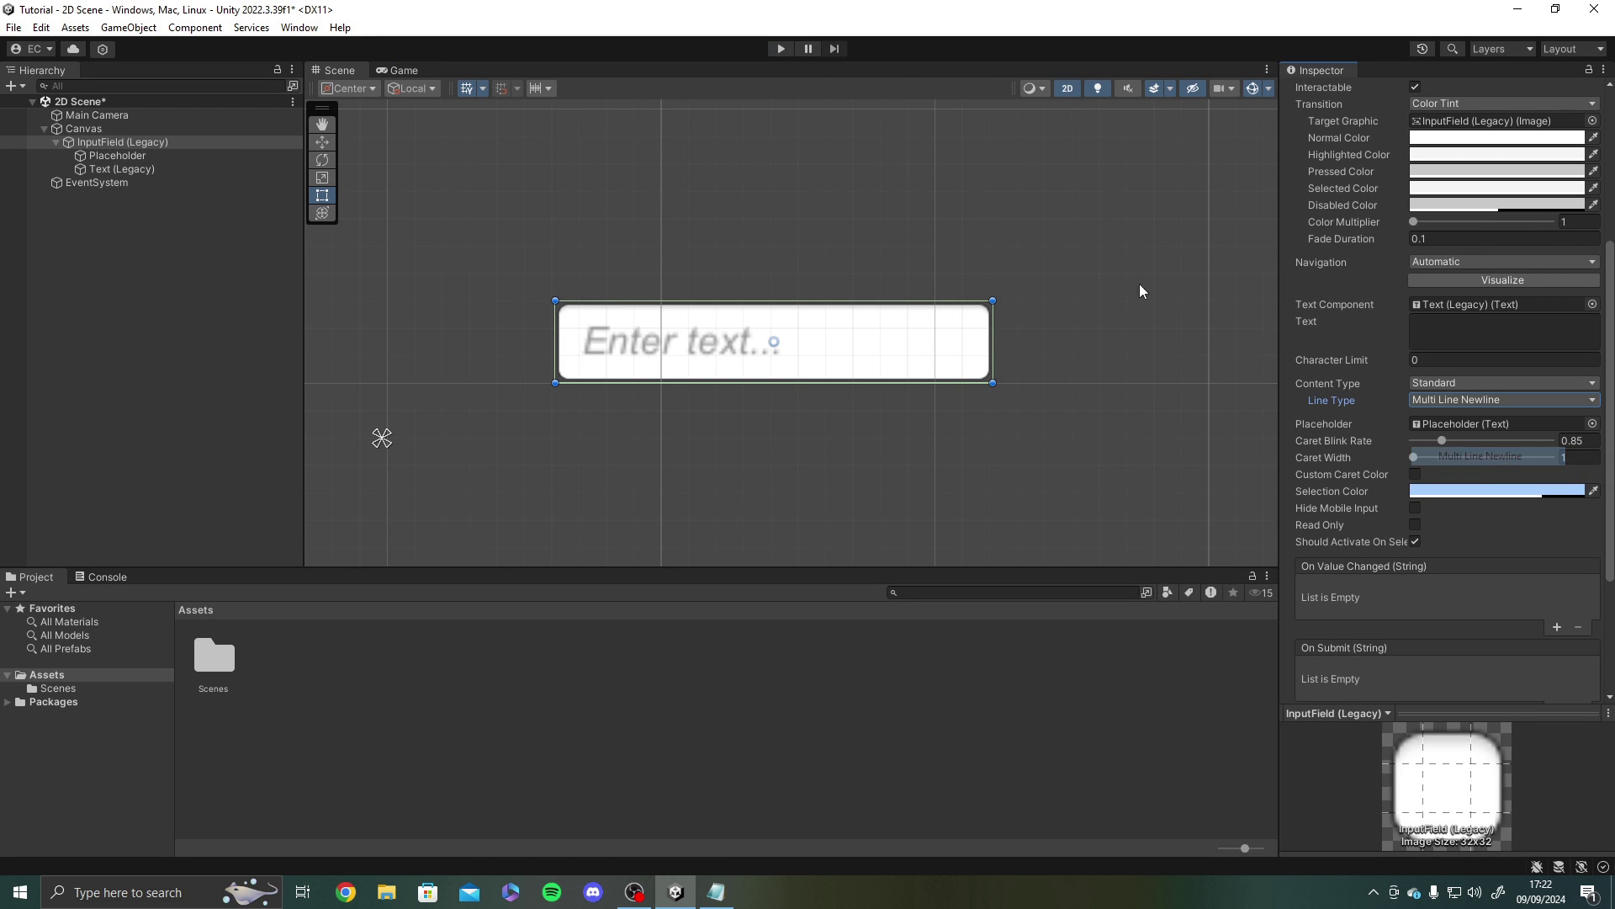
click(781, 48)
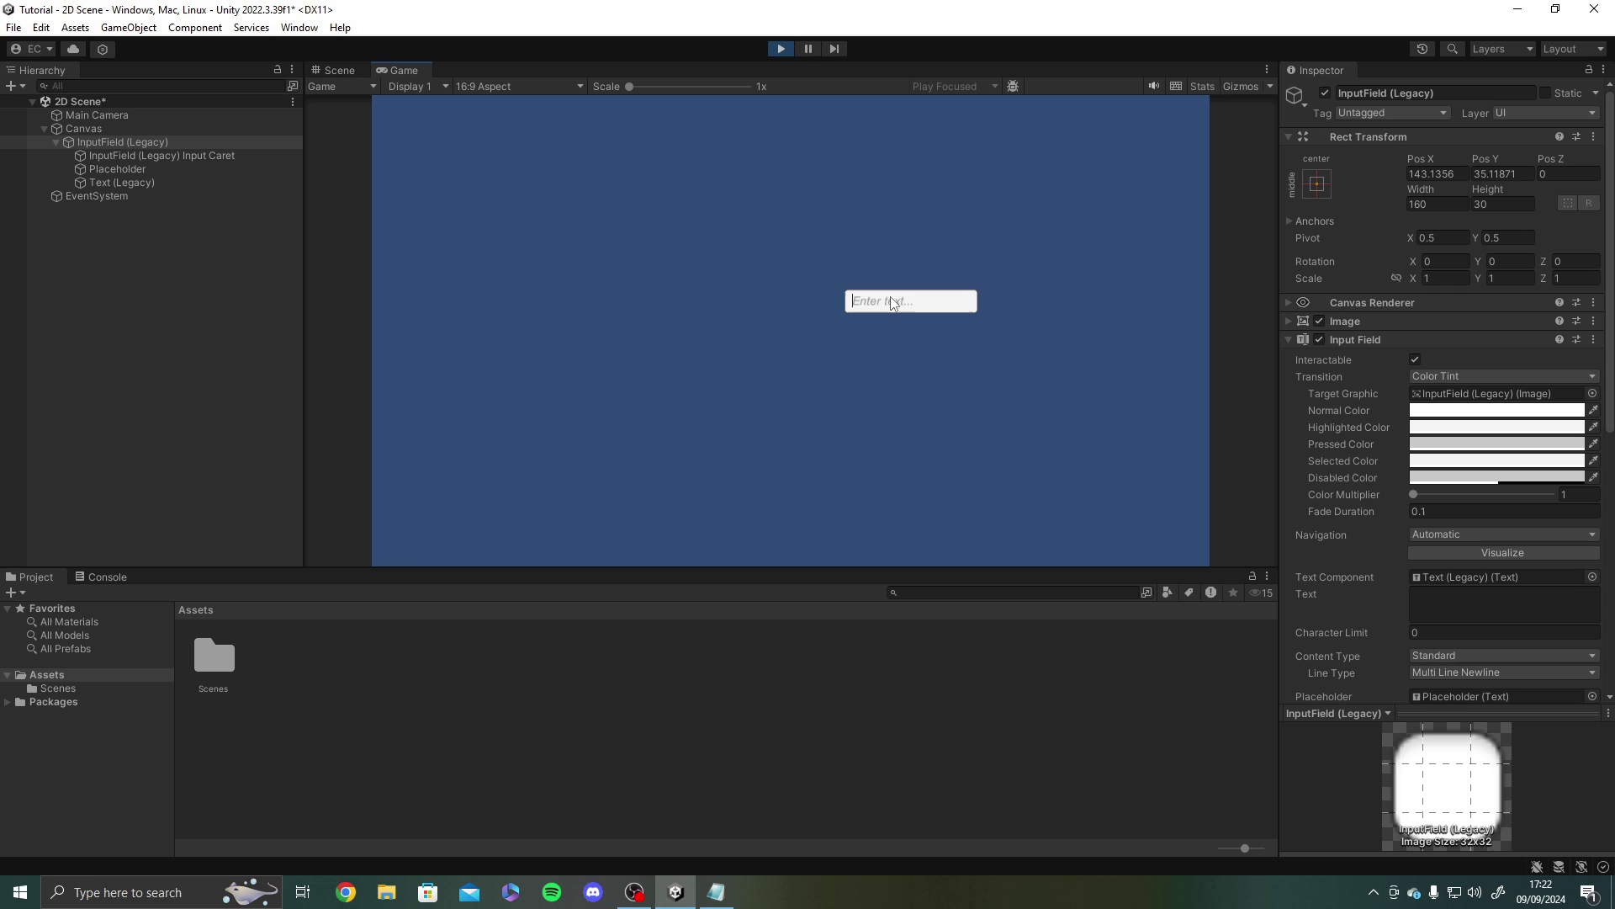
text(Hello)
key(Return)
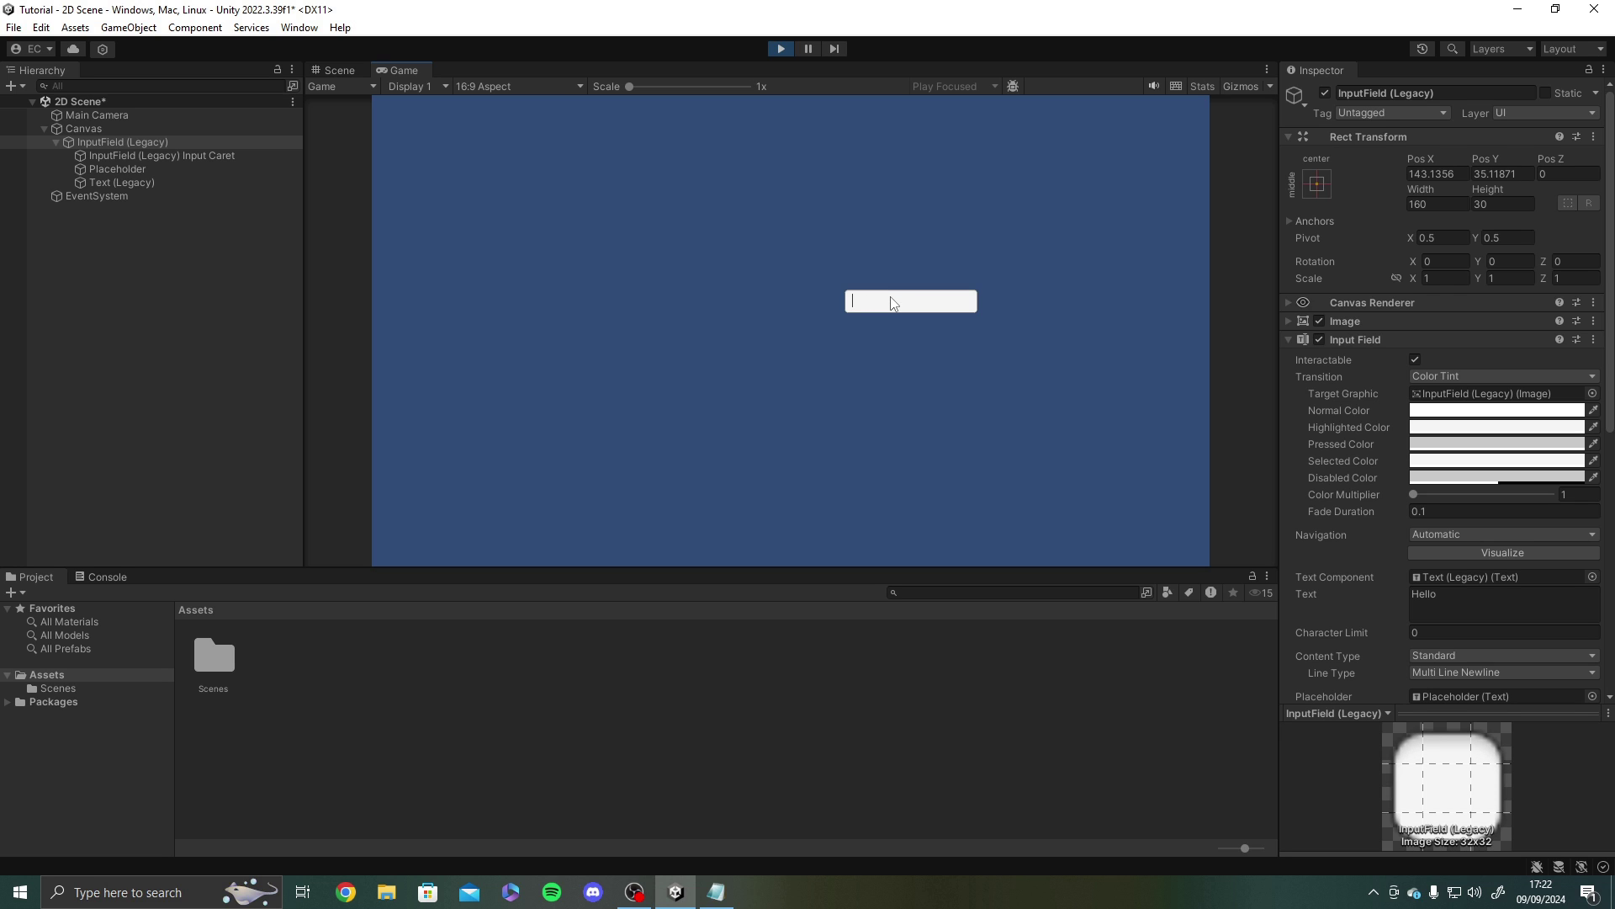
text(World)
key(Return)
- Try Multi Line Submit, then stop Play and set Line Type back to Single Line
click(1464, 677)
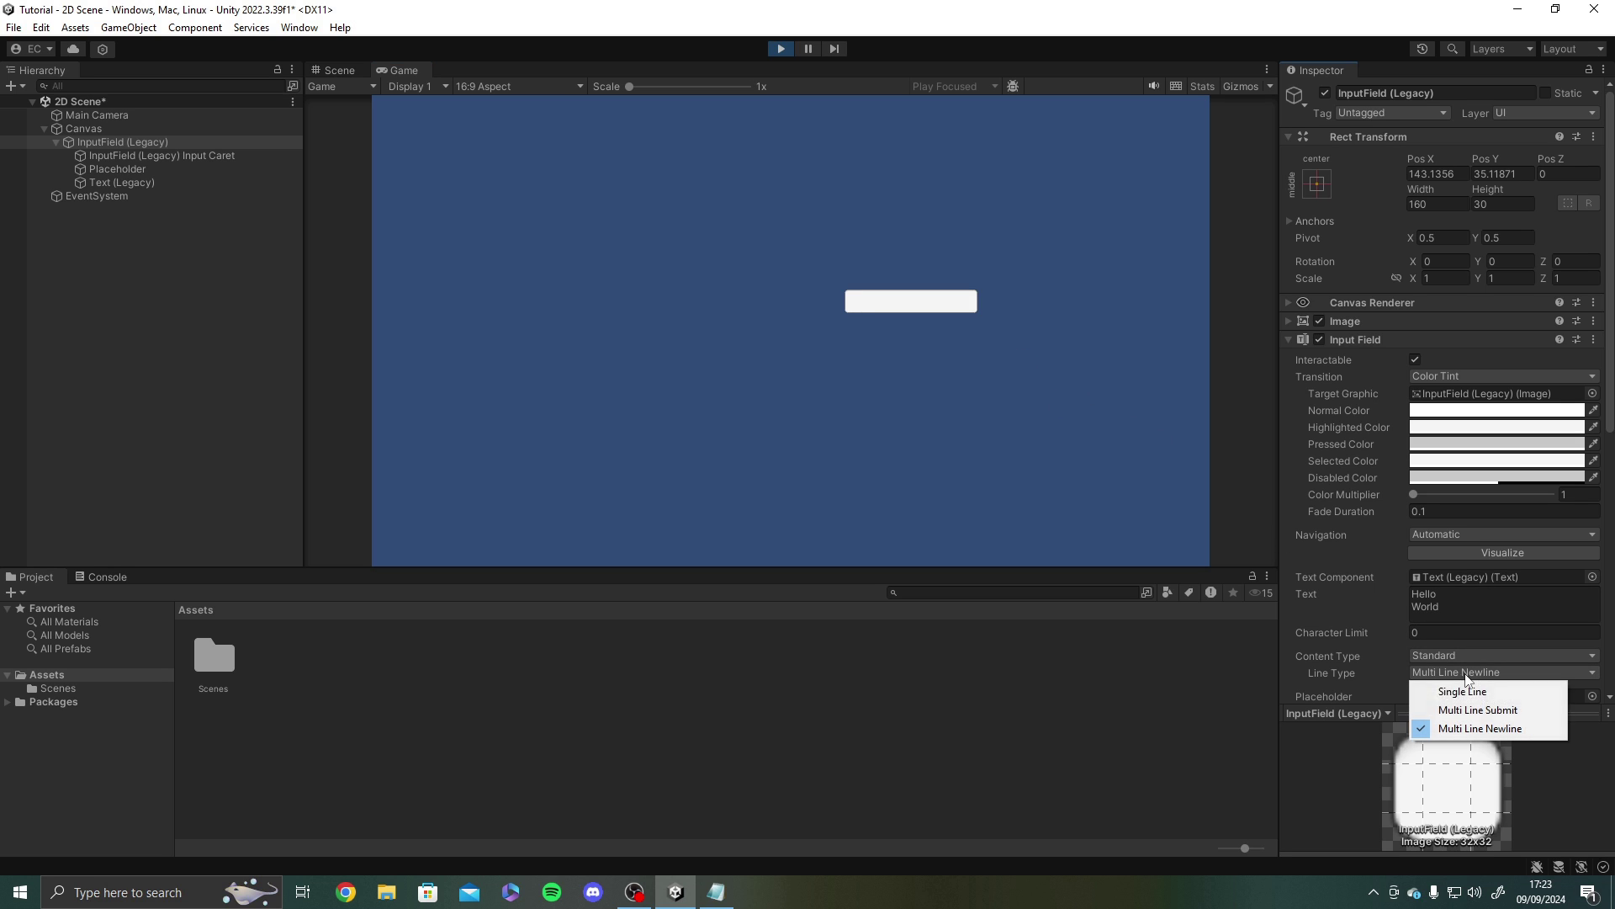
click(1493, 709)
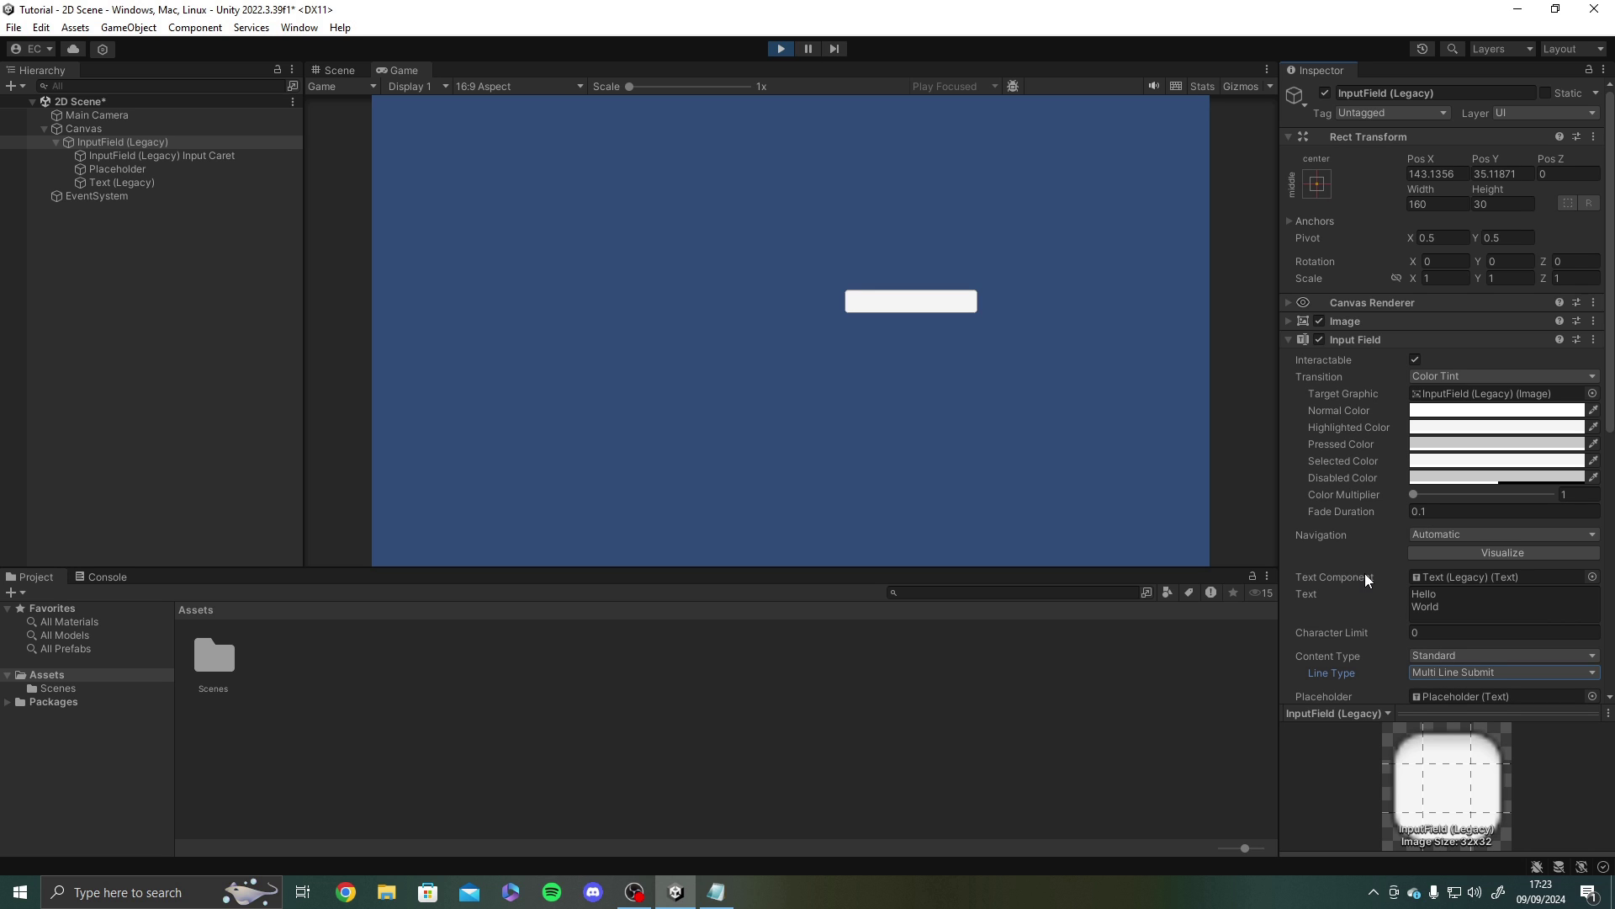
click(779, 48)
click(1502, 490)
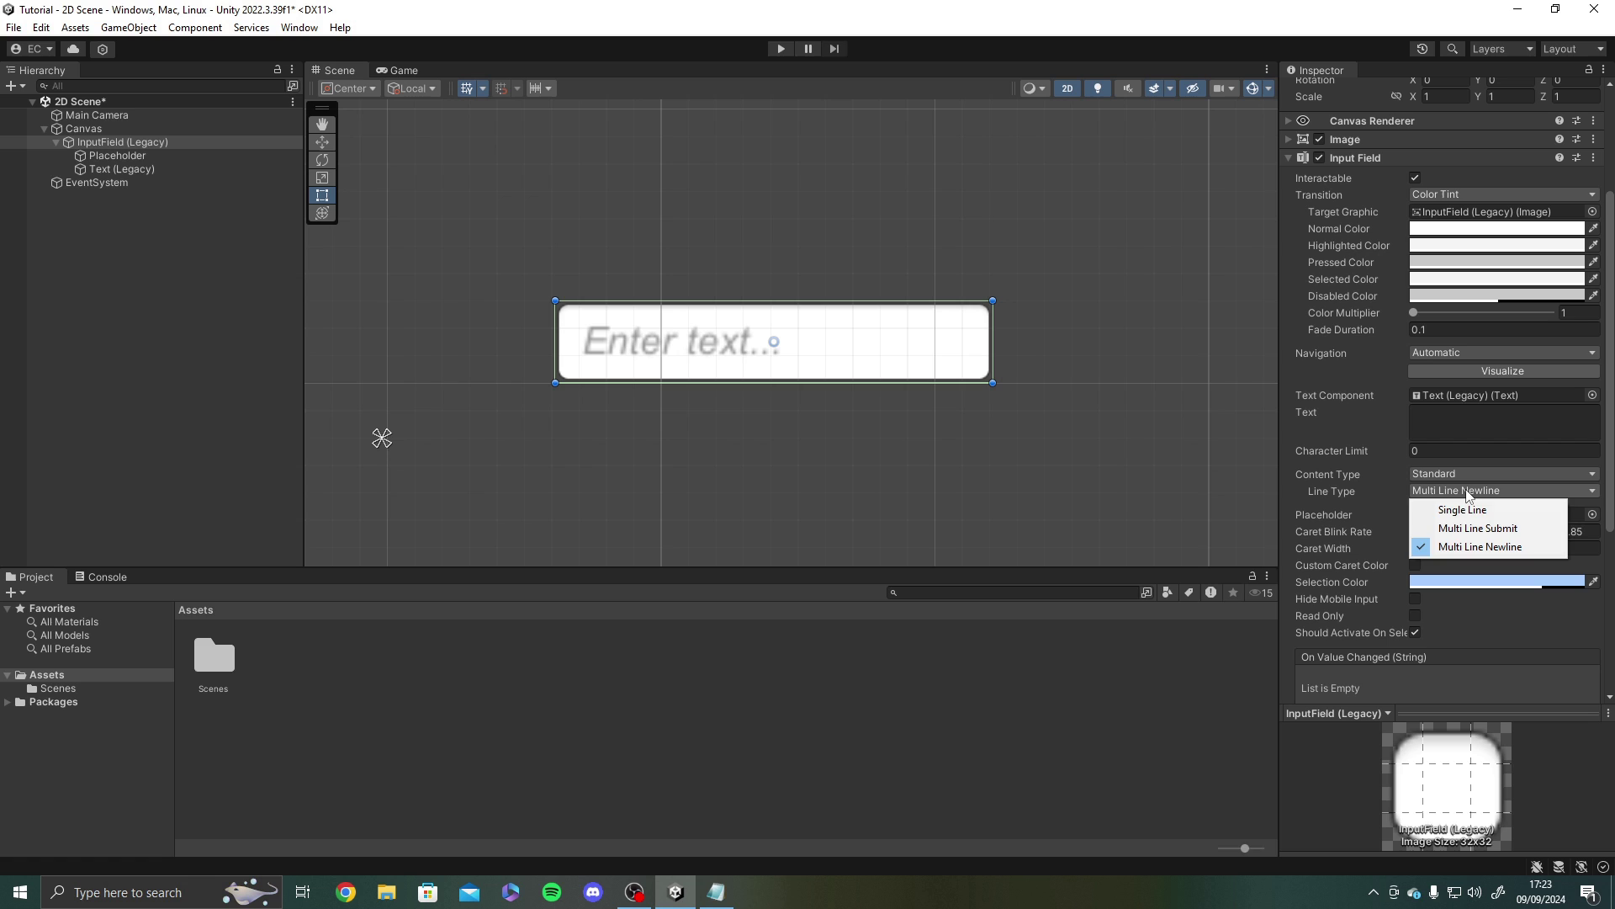
click(1455, 506)
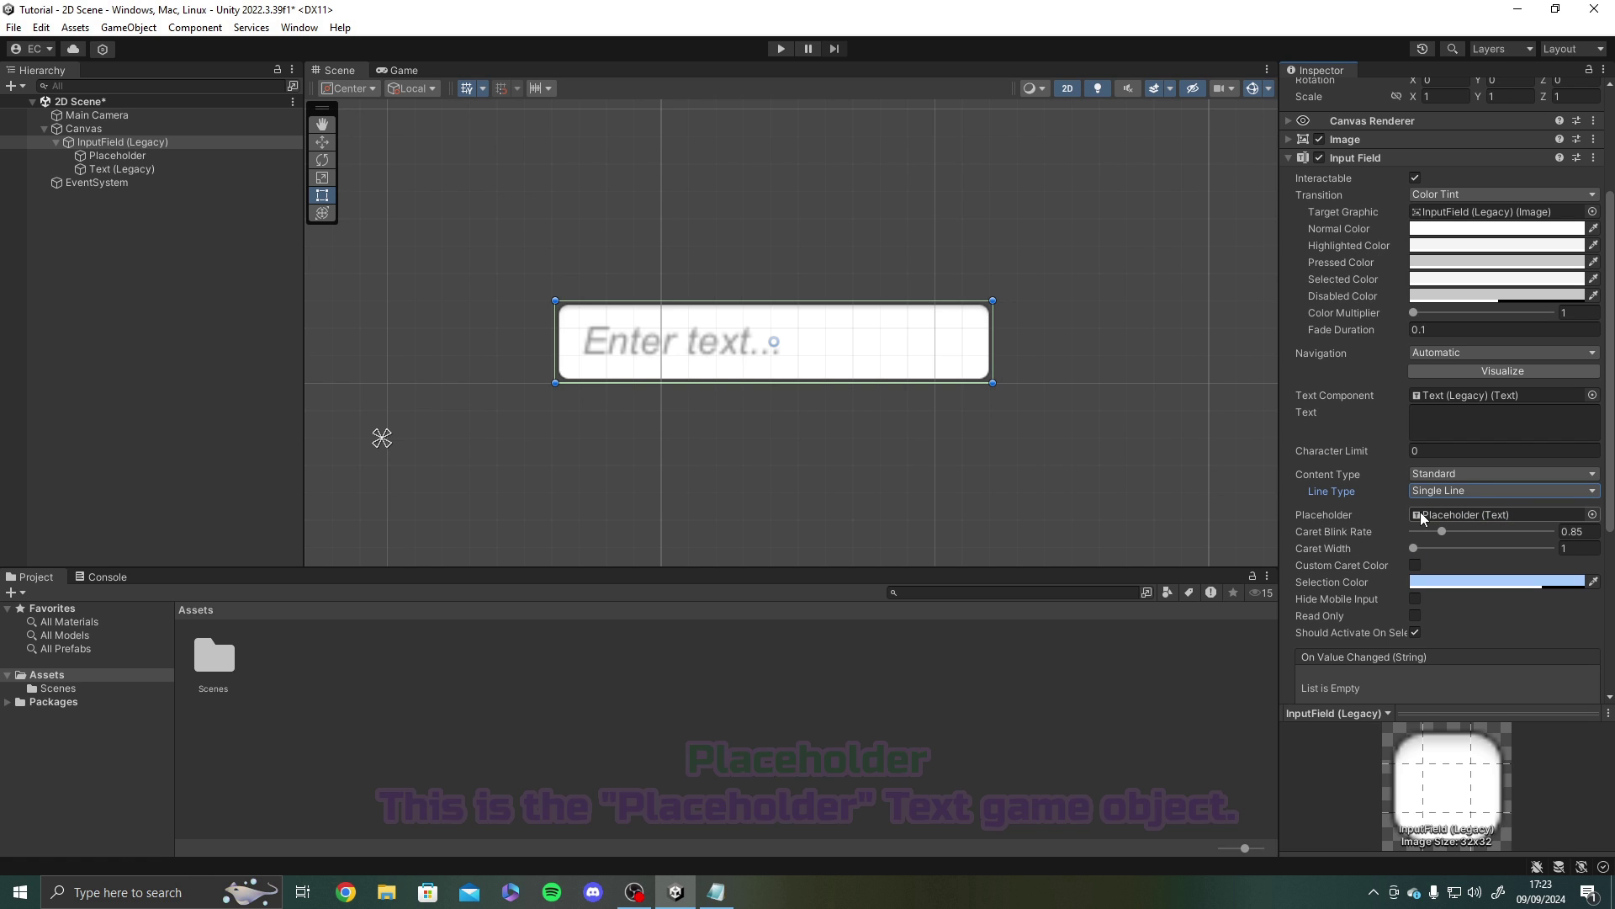
- Raise the InputField's Caret Blink Rate from 0.85 to 4
click(131, 164)
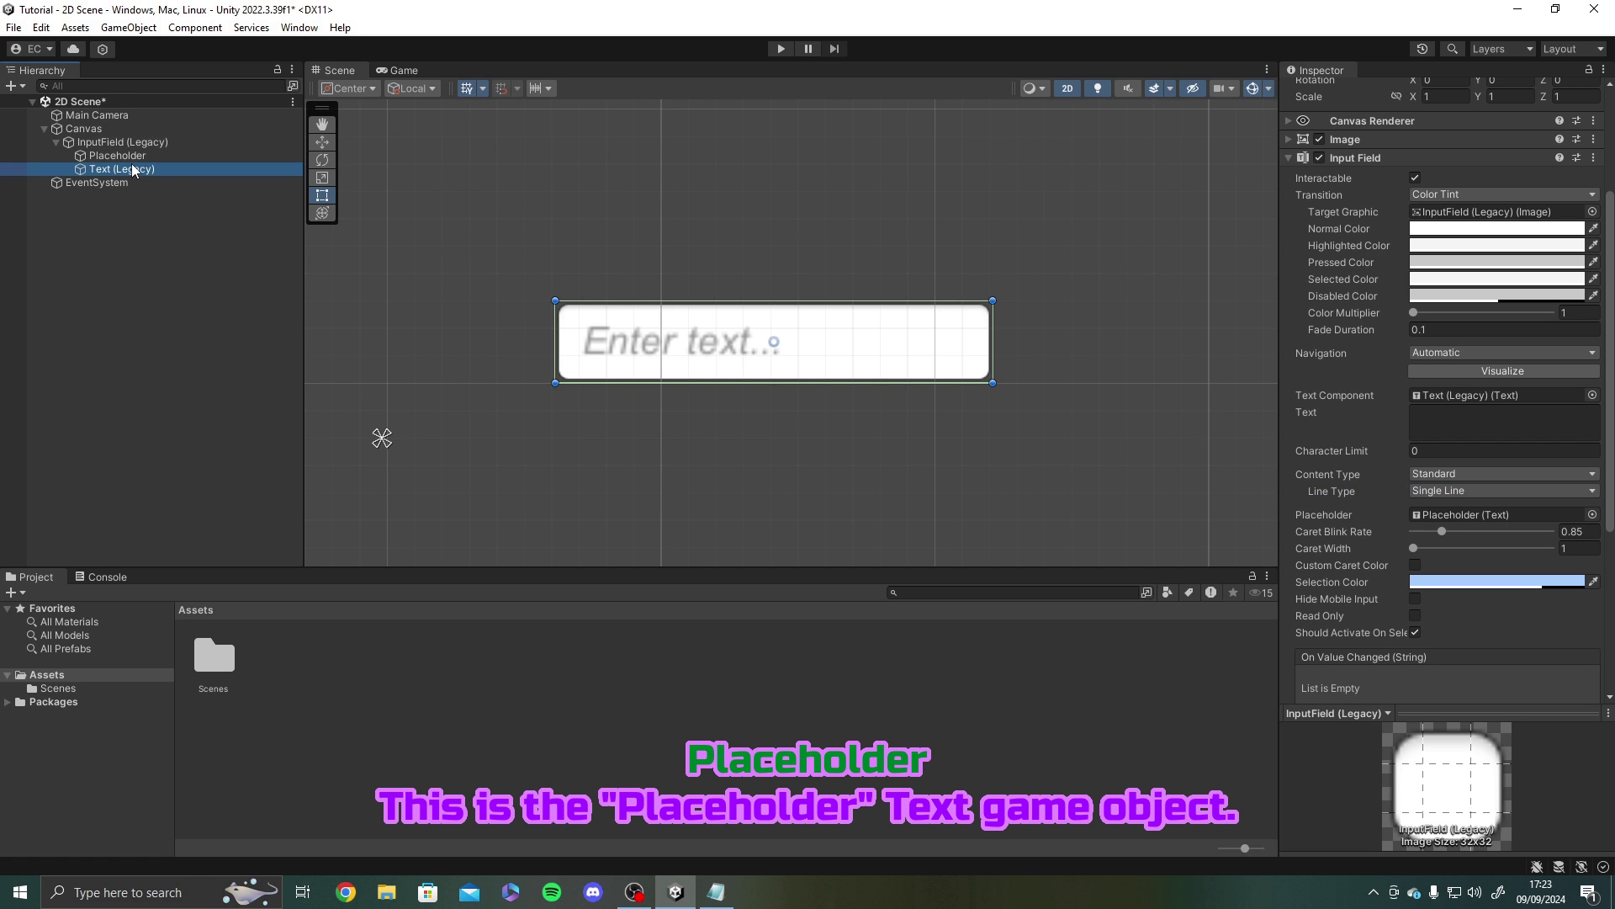
click(131, 149)
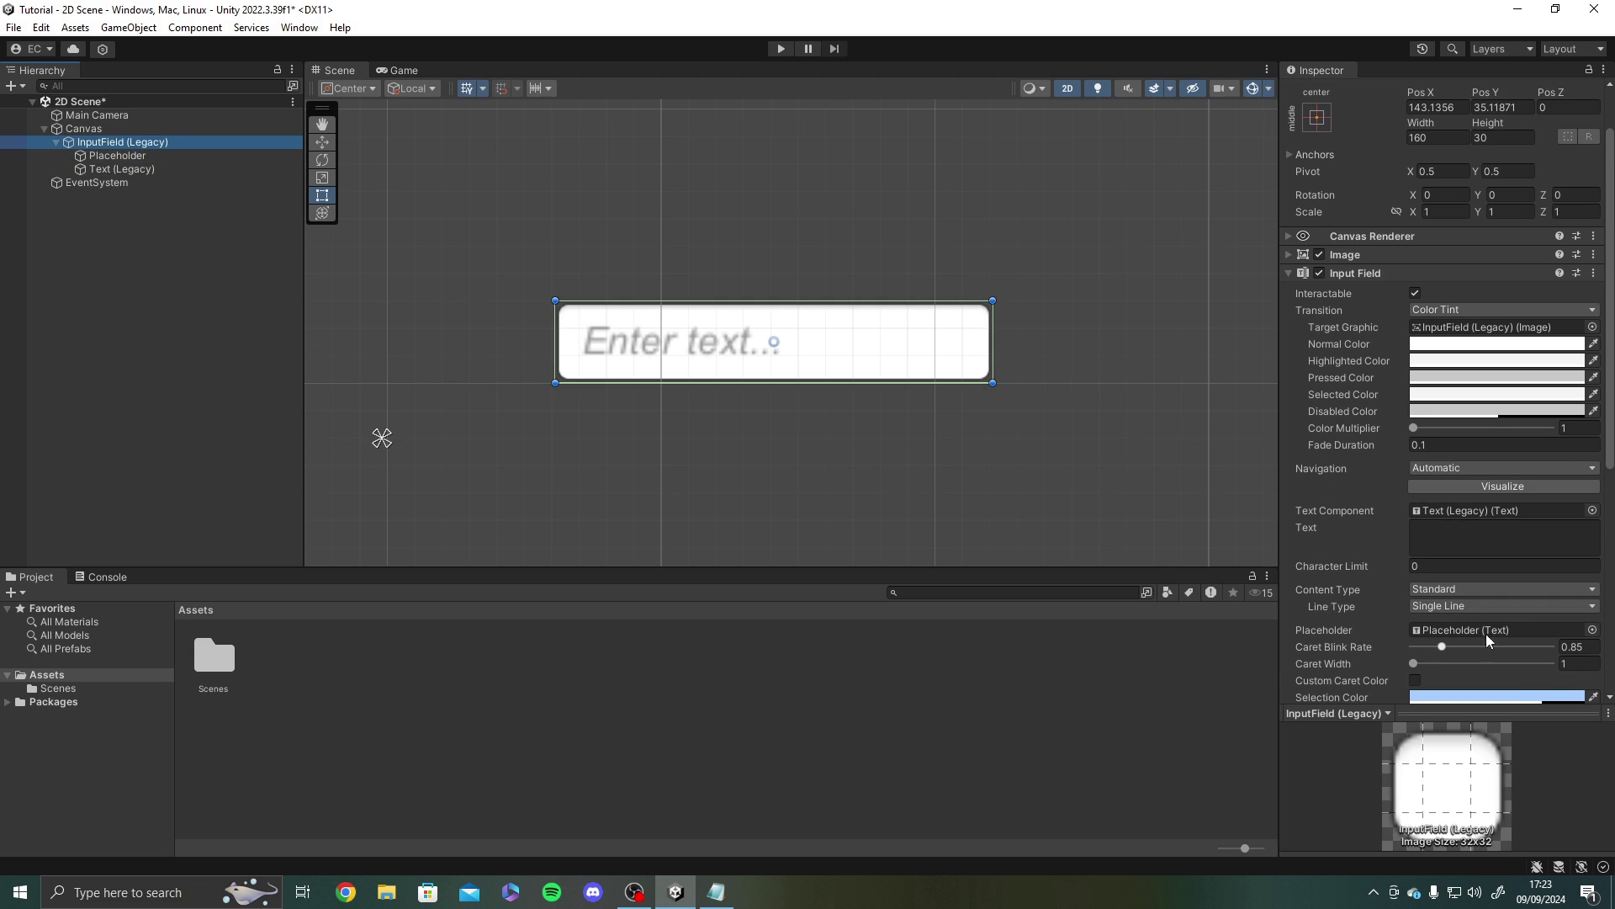
scroll(1489, 639, down, 3)
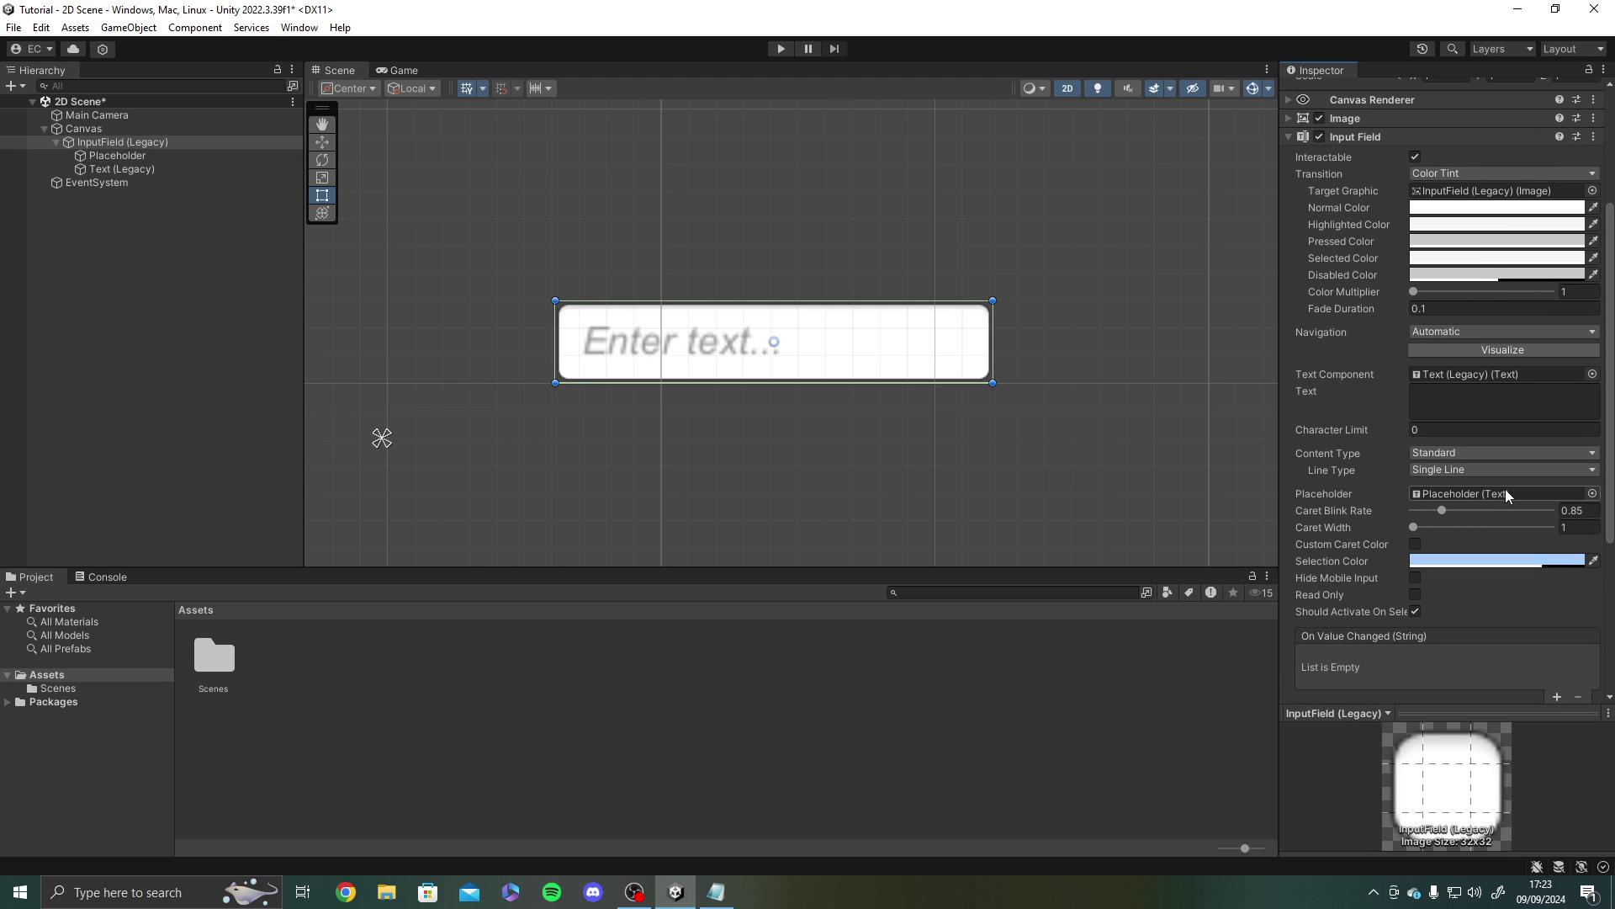
scroll(1363, 521, down, 2)
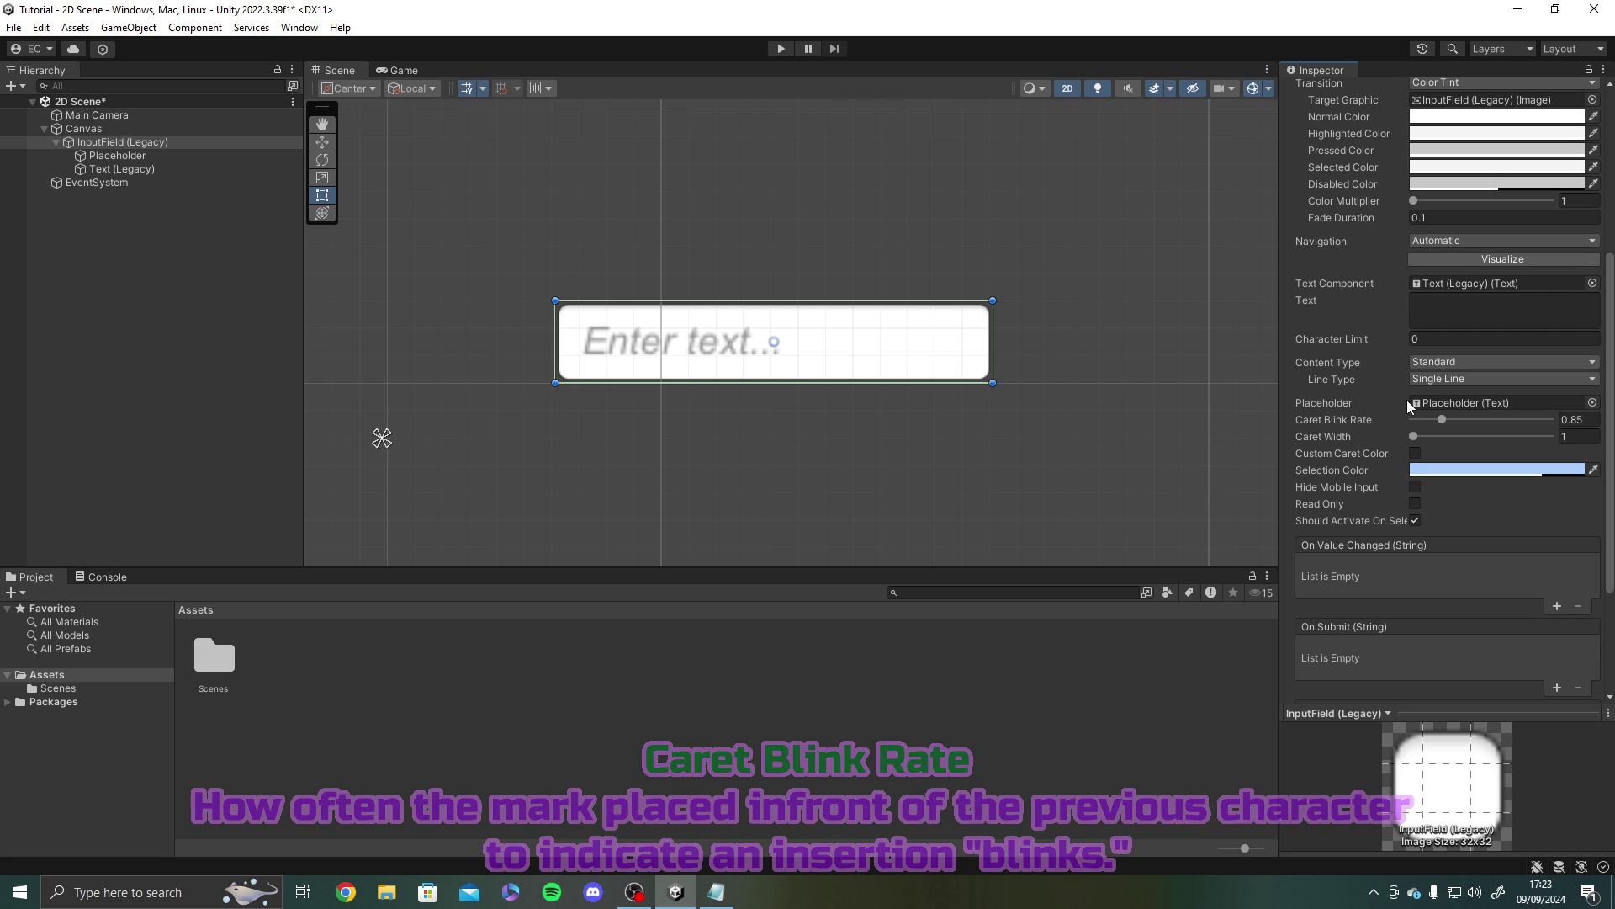
click(1441, 421)
drag(1440, 421, 1551, 421)
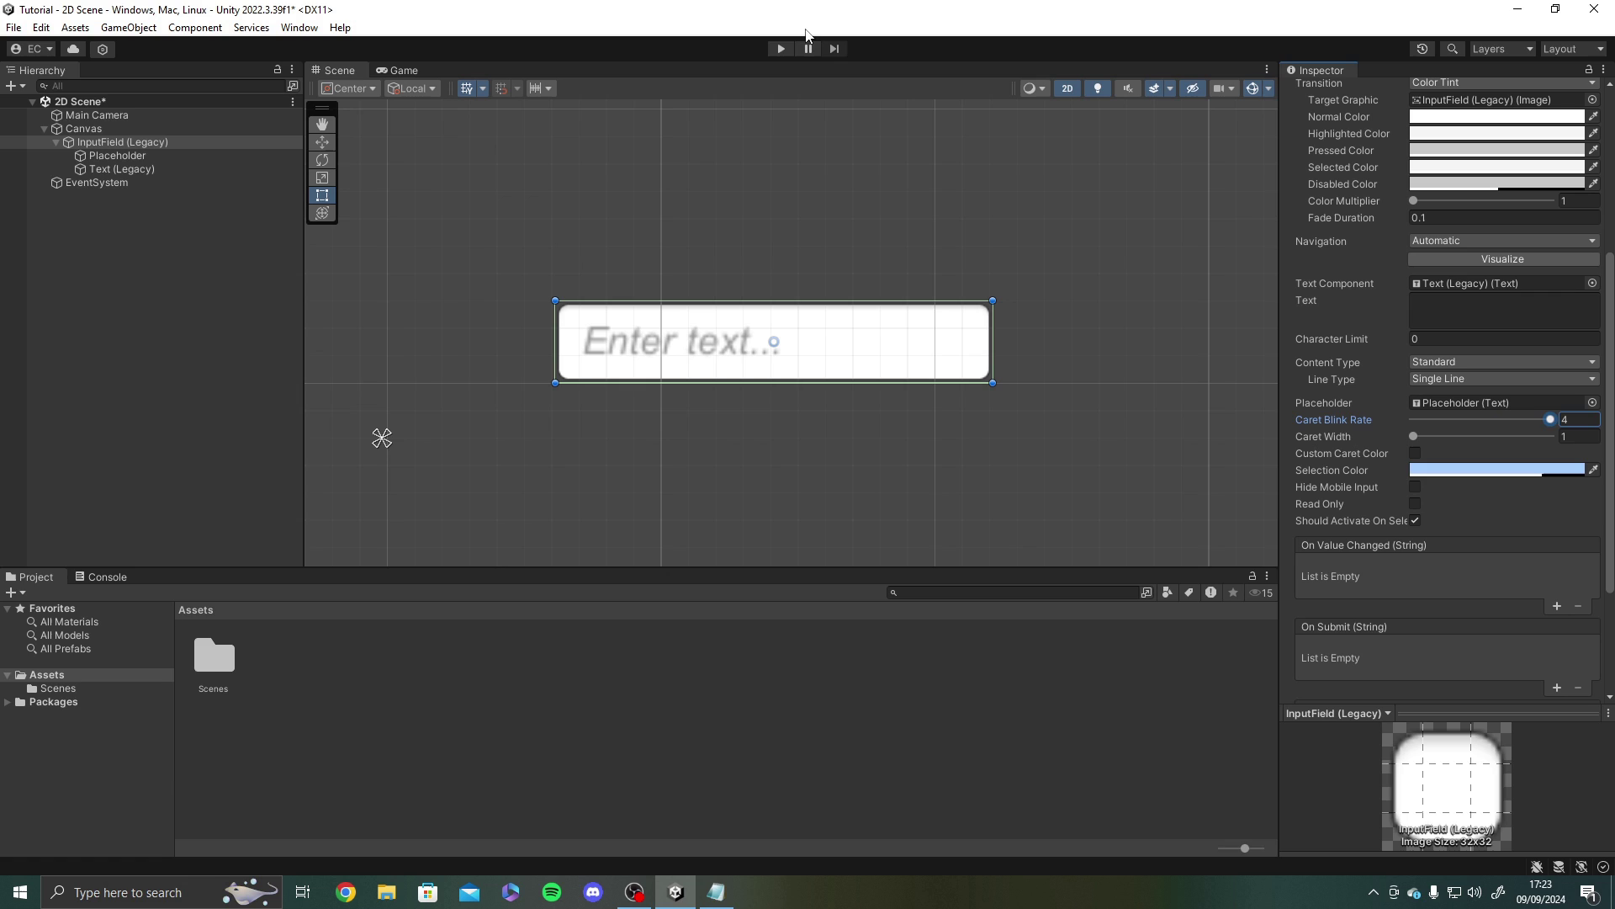
- In Play mode, focus the input field, lower the blink rate to about 0.4, then pause
key(ctrl+p)
click(873, 303)
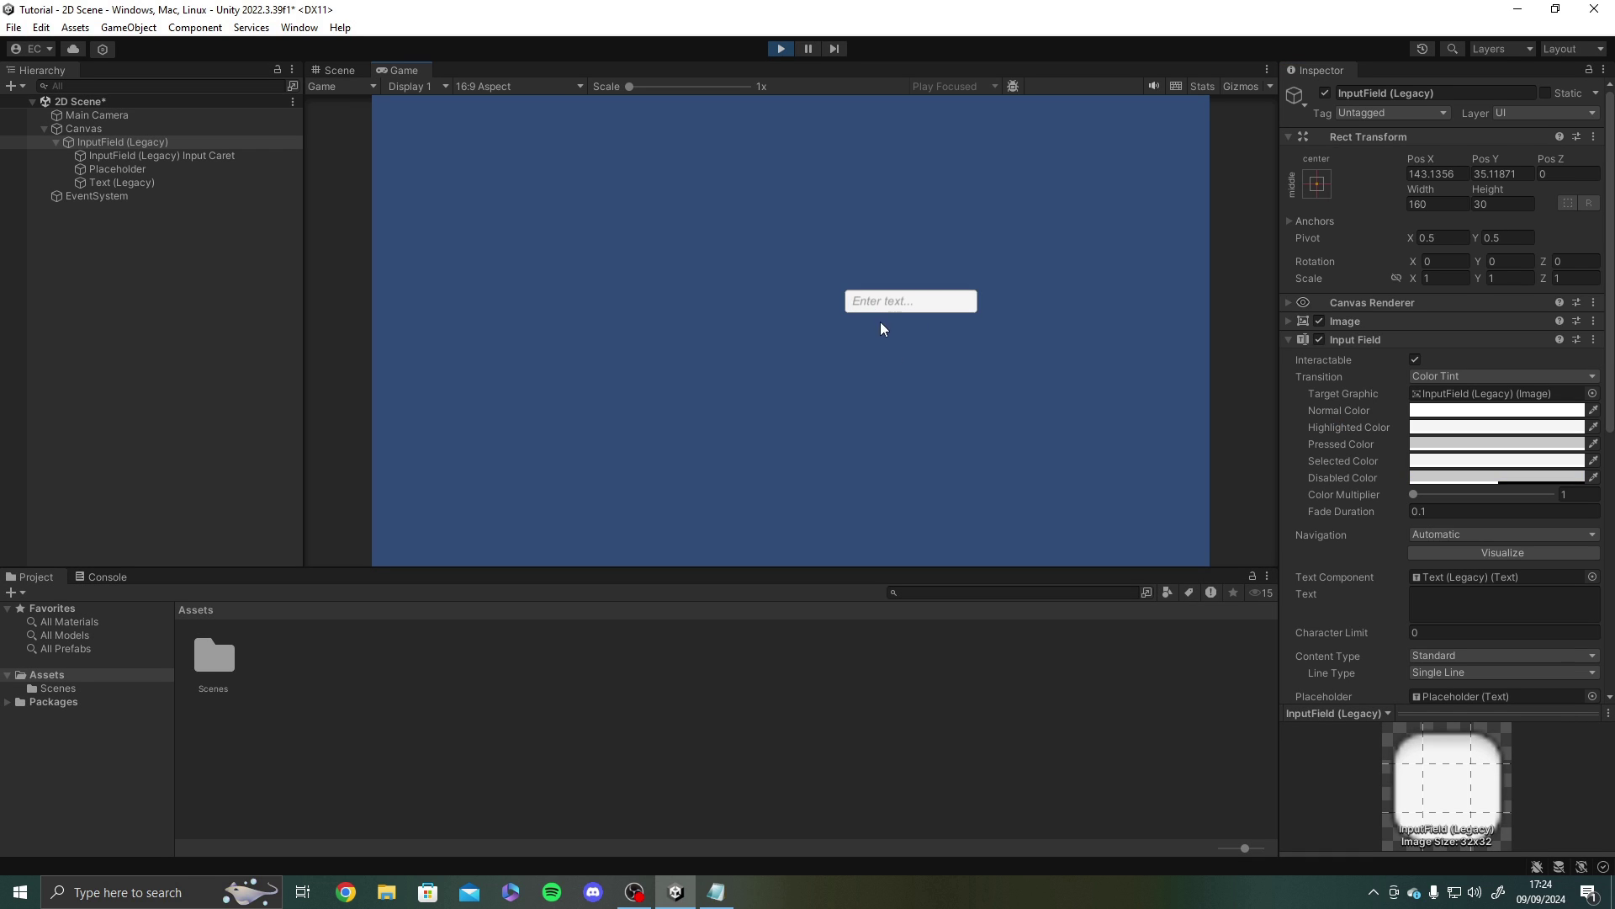
scroll(1374, 553, down, 8)
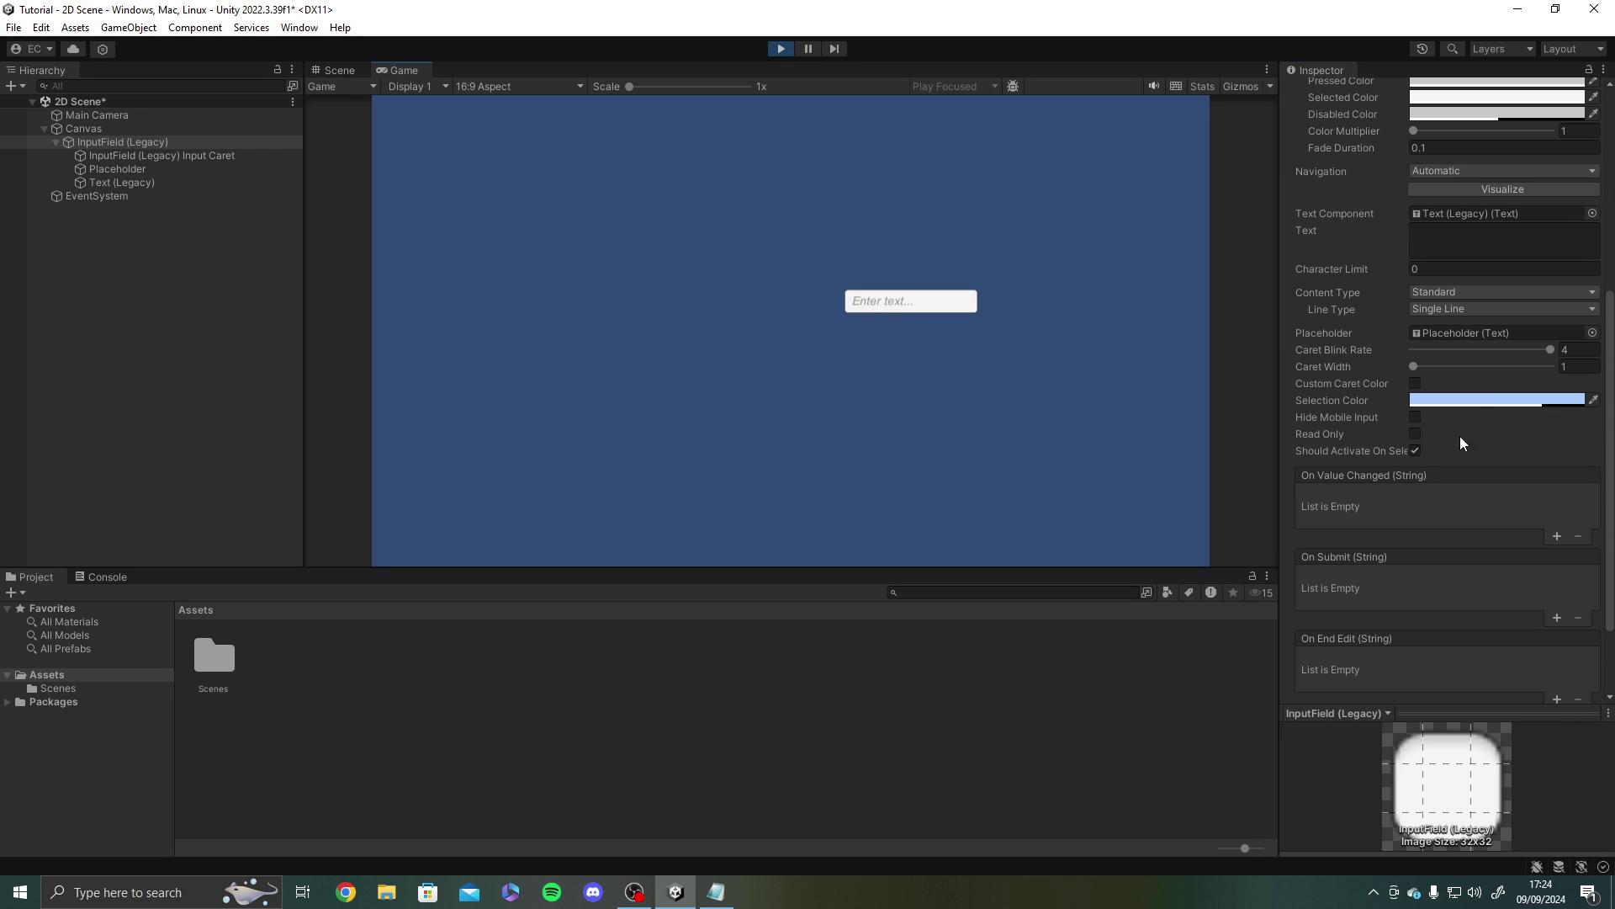
drag(1543, 347, 1128, 335)
click(1466, 350)
click(797, 49)
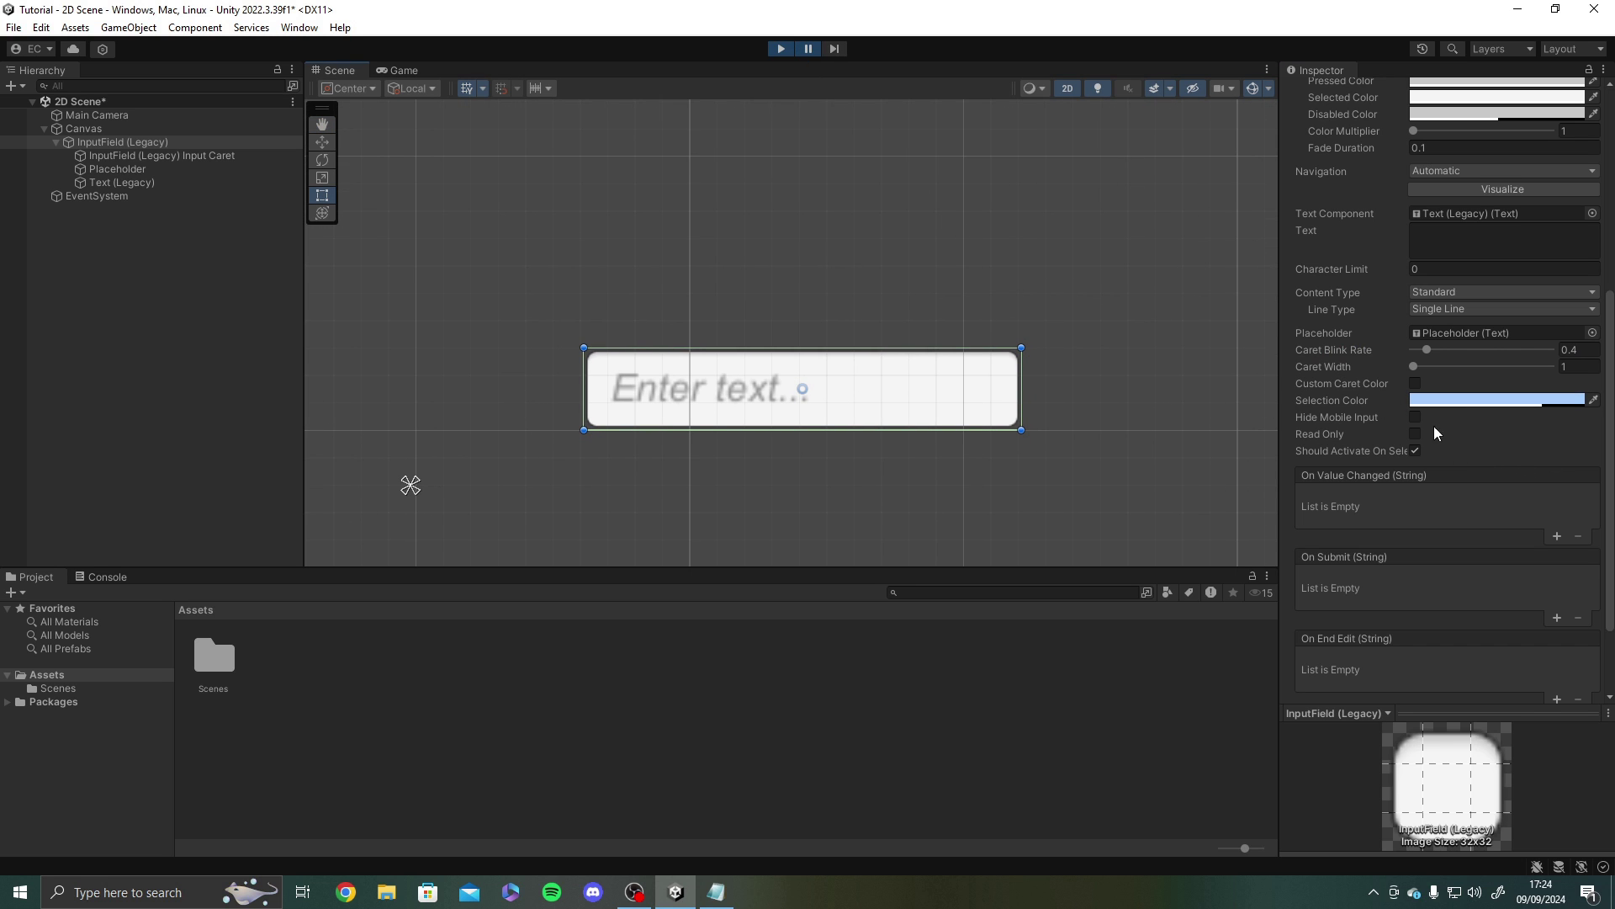
- Restart Play, type 'Hello World!' into the field, set Caret Width to 5, then stop
click(1413, 366)
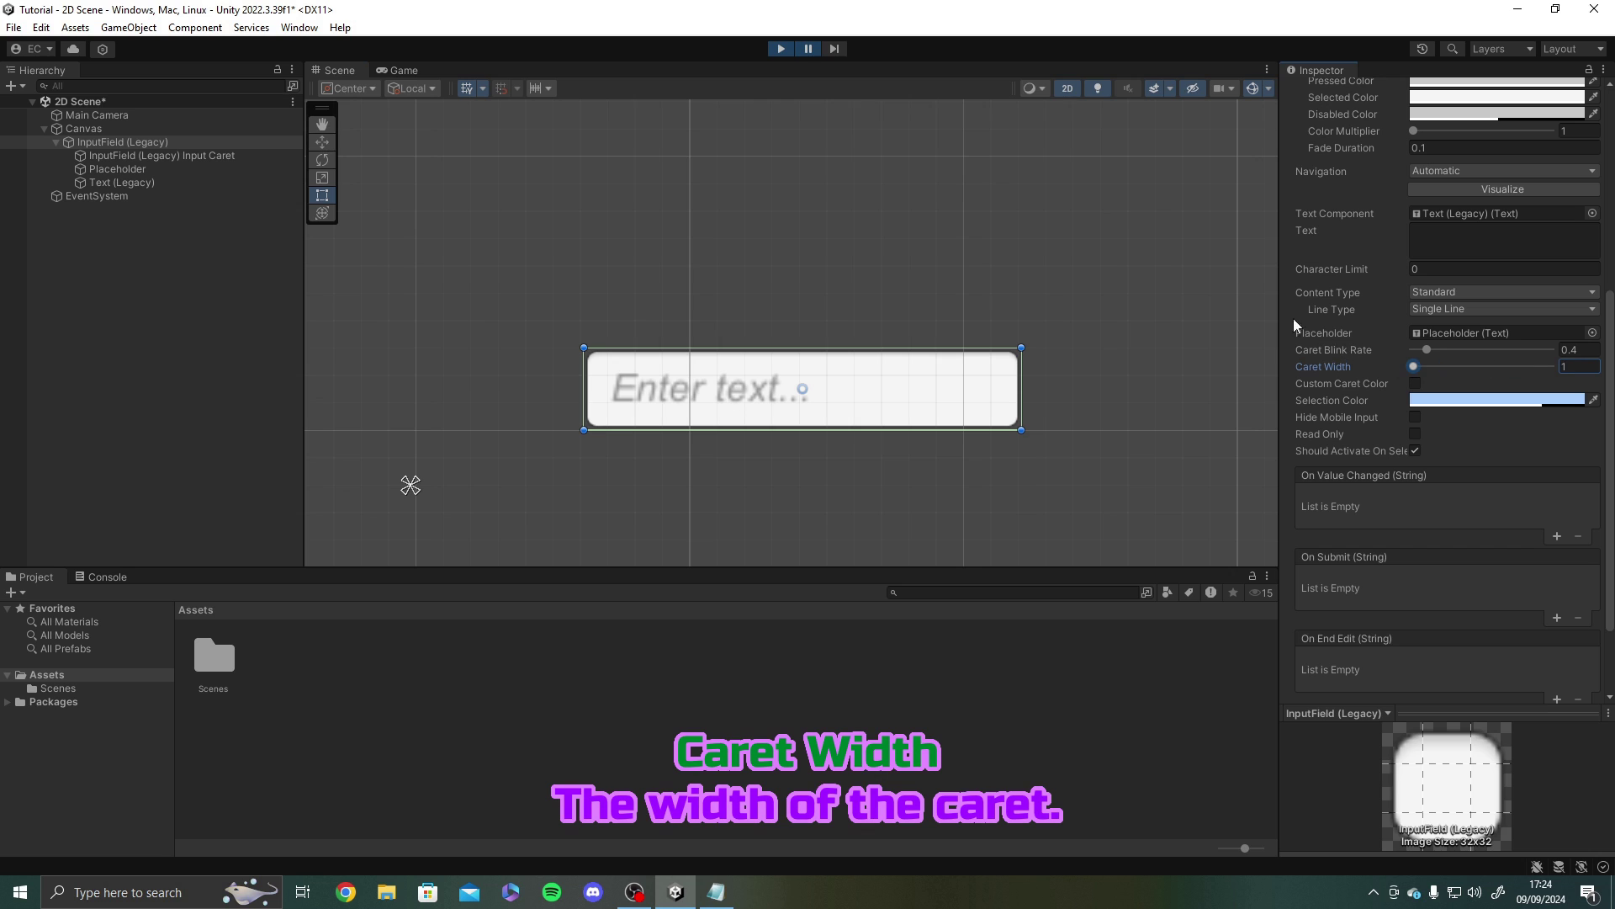
click(781, 48)
click(781, 48)
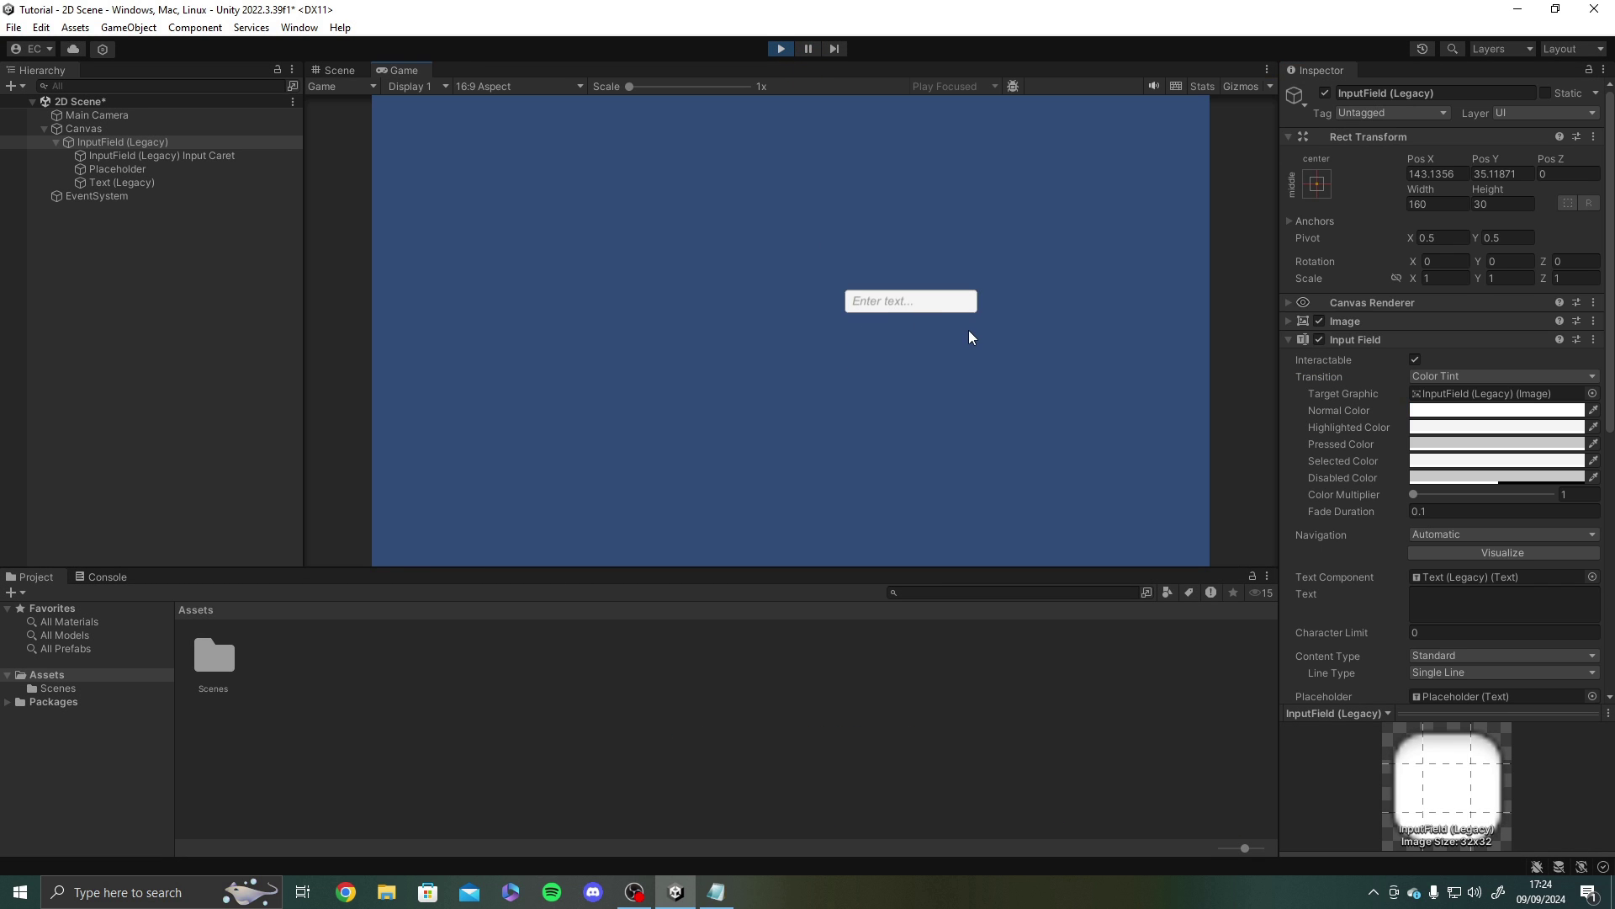
text(Hello World!)
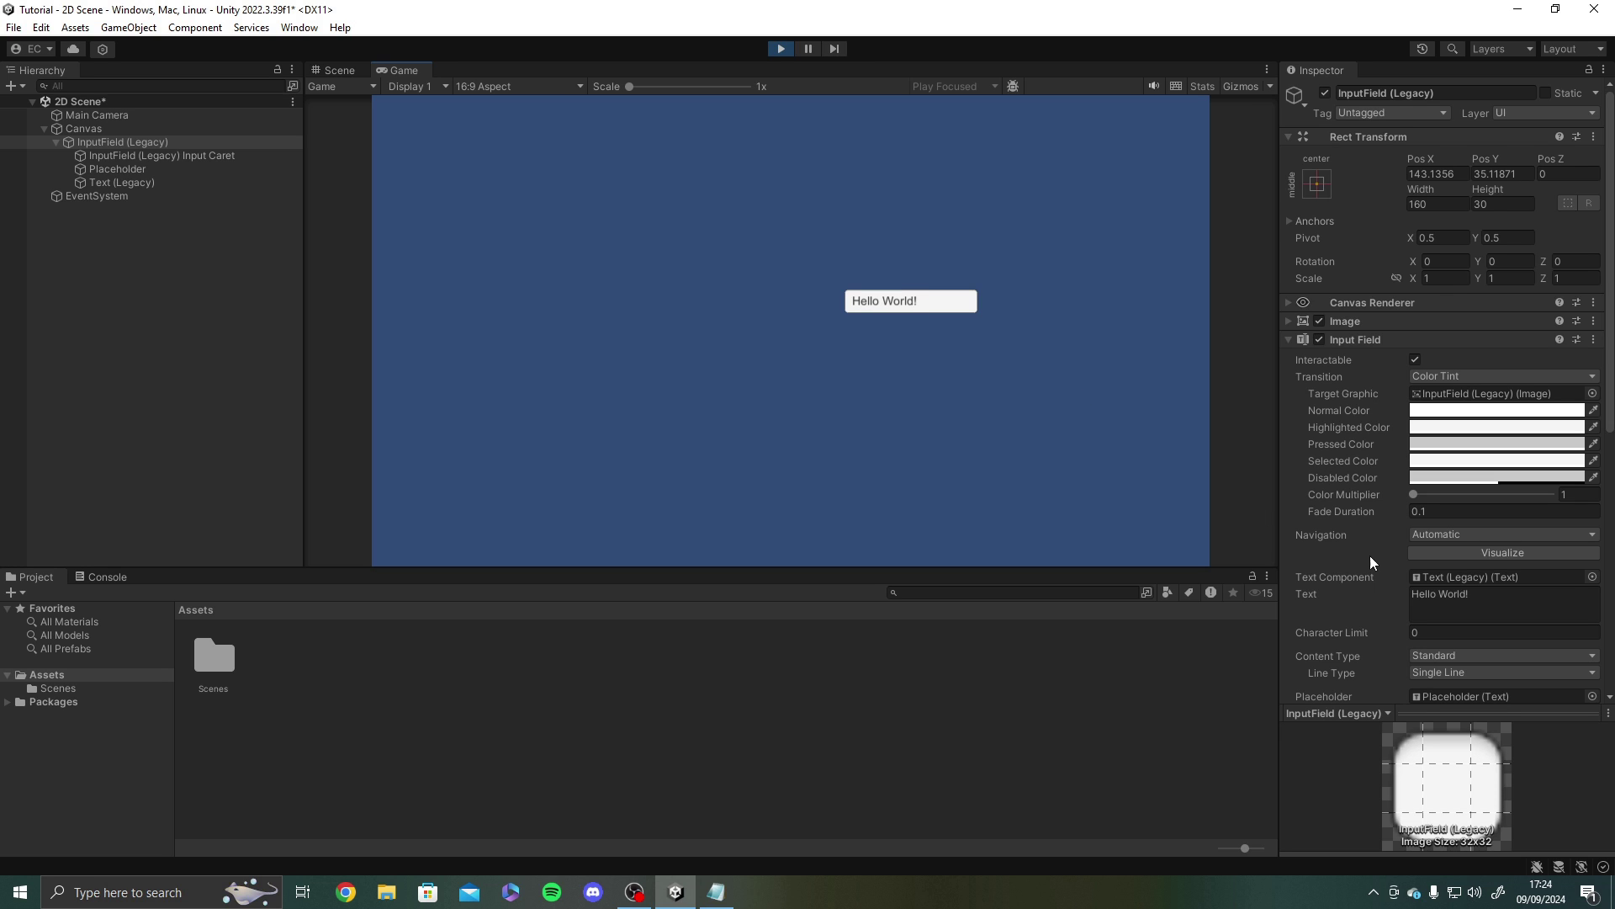
scroll(1371, 556, down, 5)
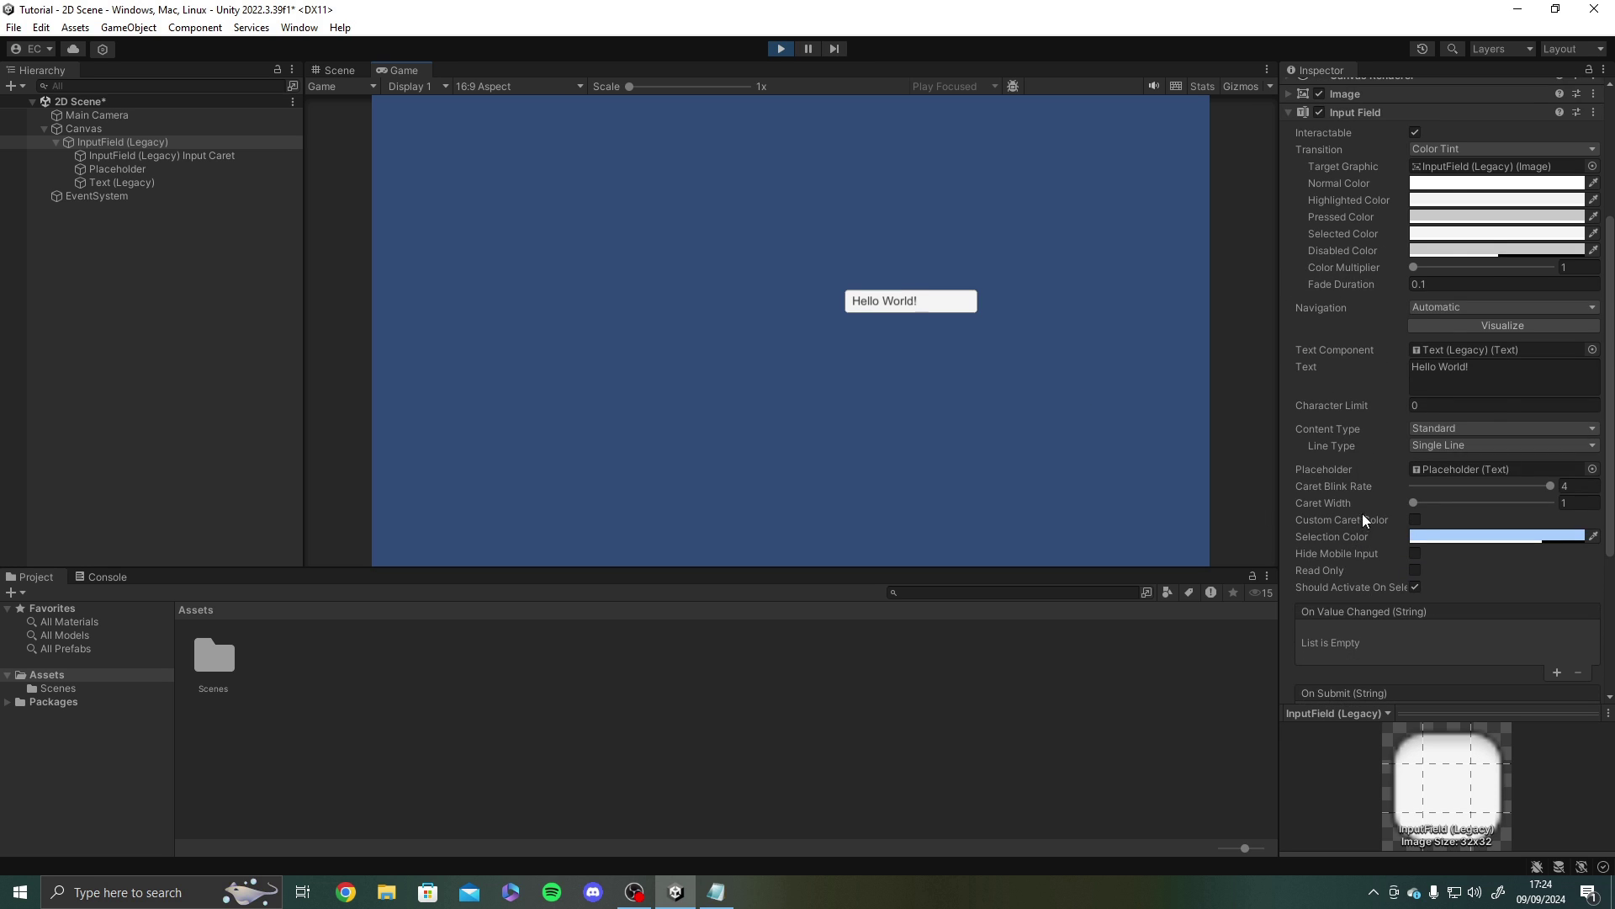
click(1414, 504)
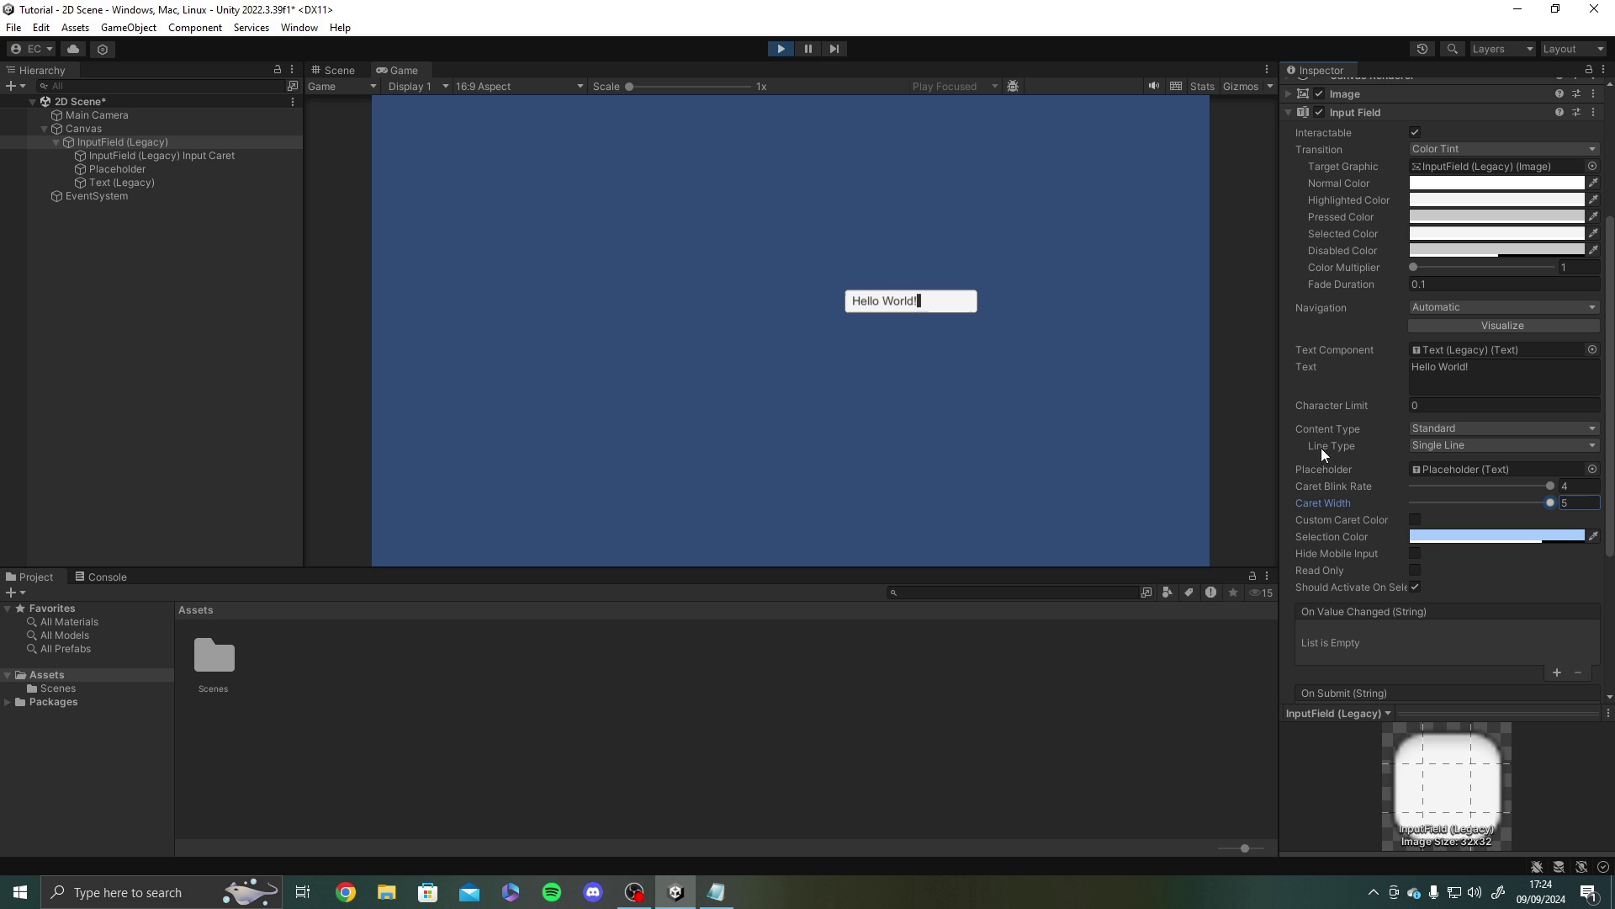
click(781, 48)
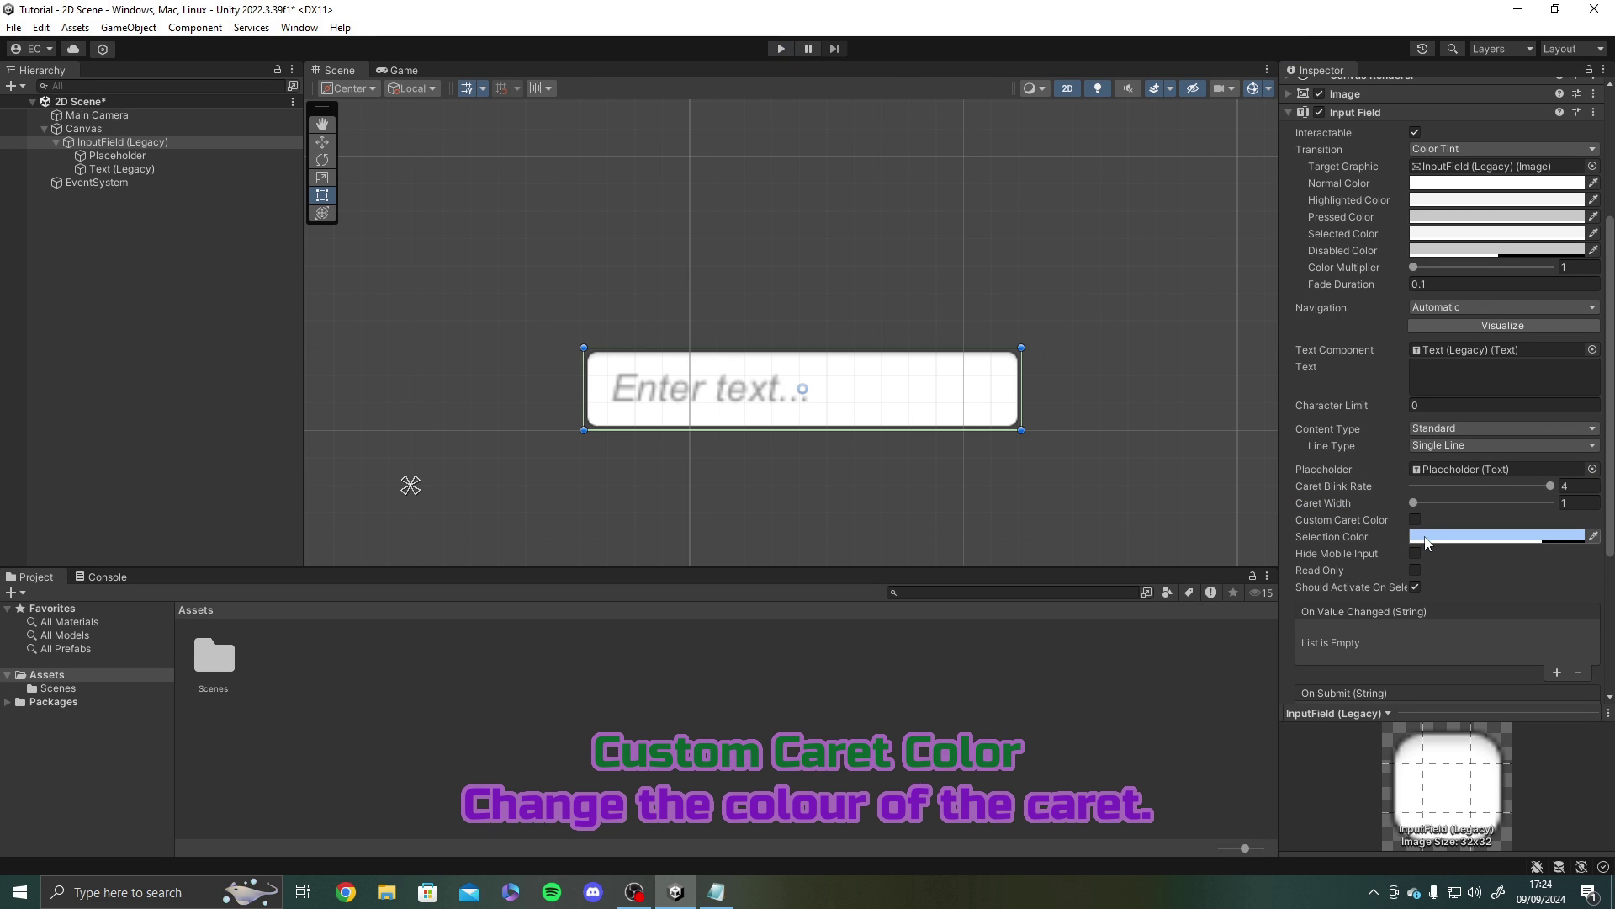
- Try a Custom Caret Color, then turn it back off
click(1416, 519)
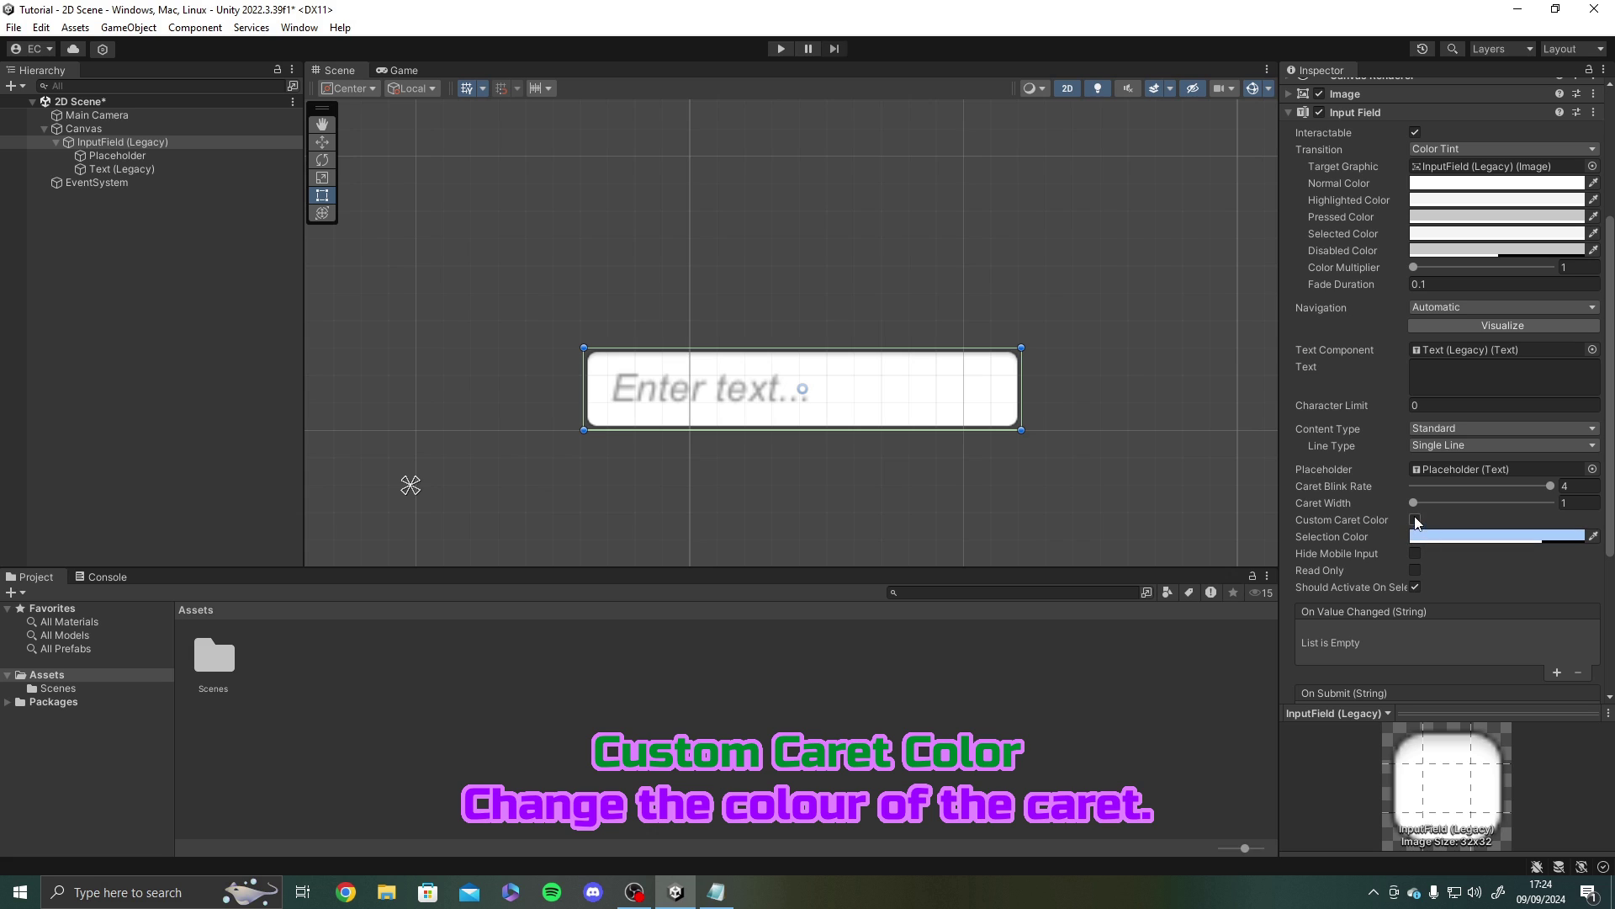
click(1442, 538)
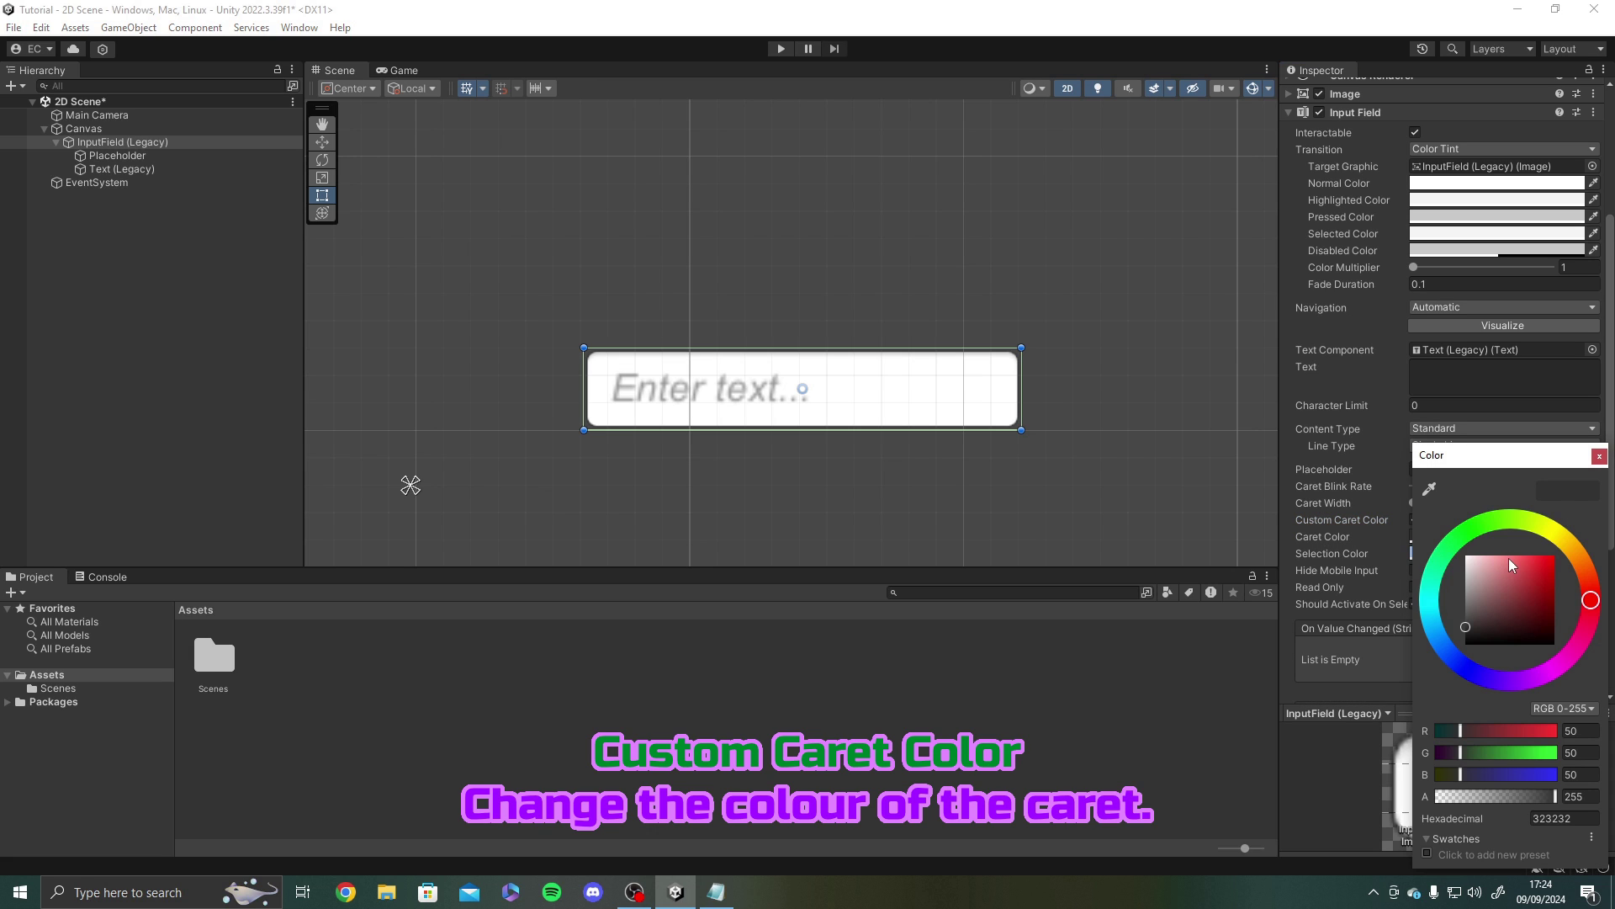
click(1599, 456)
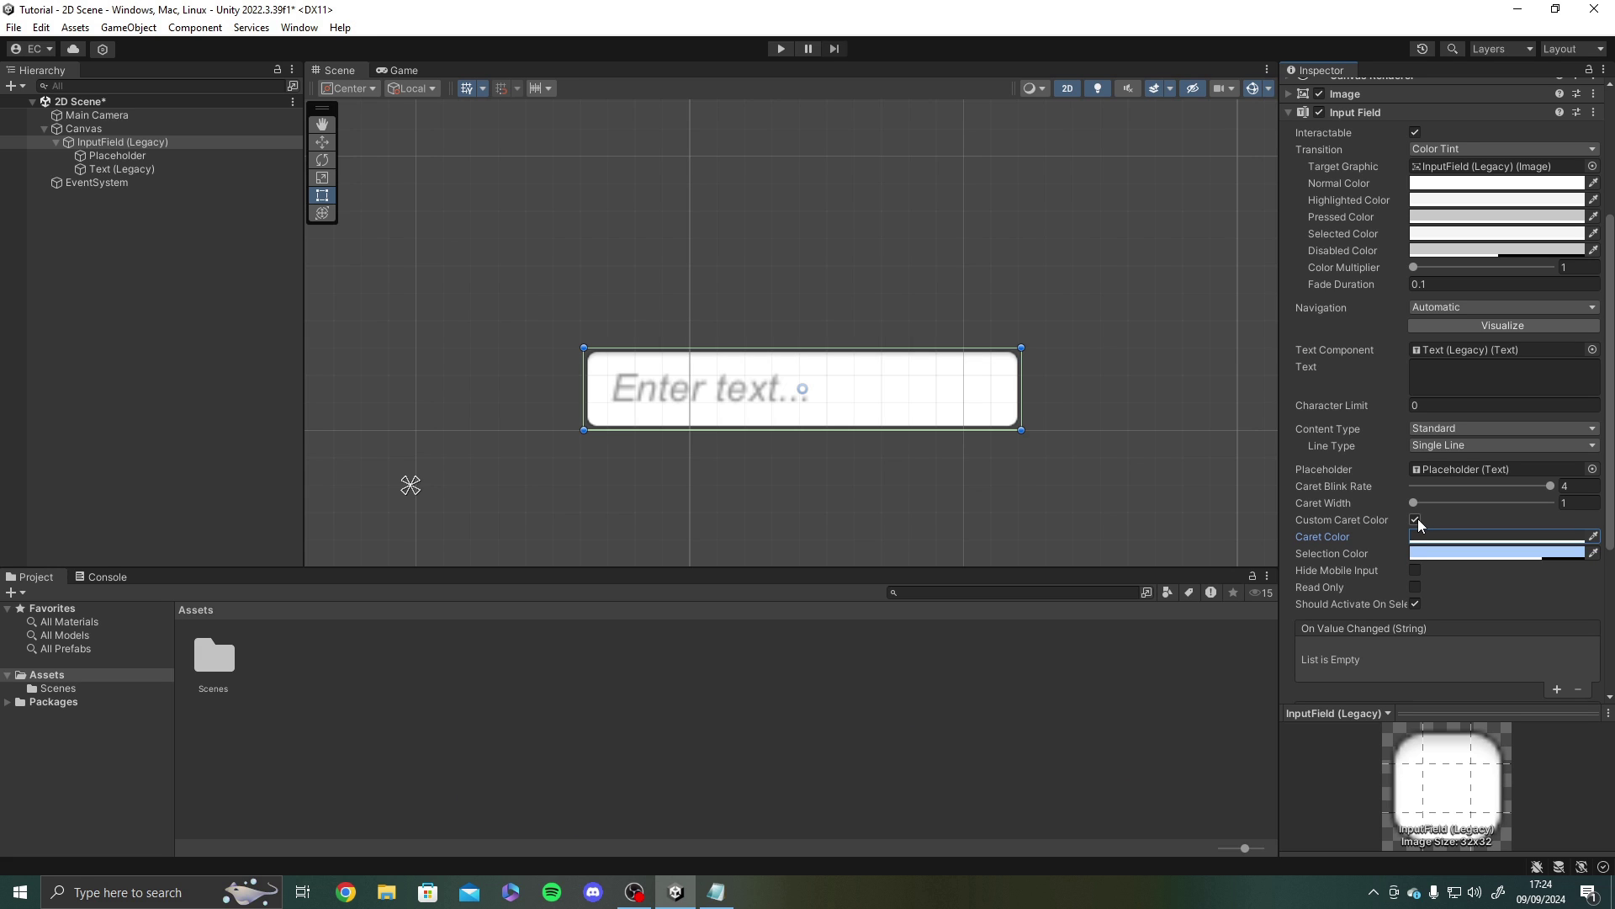
click(1416, 519)
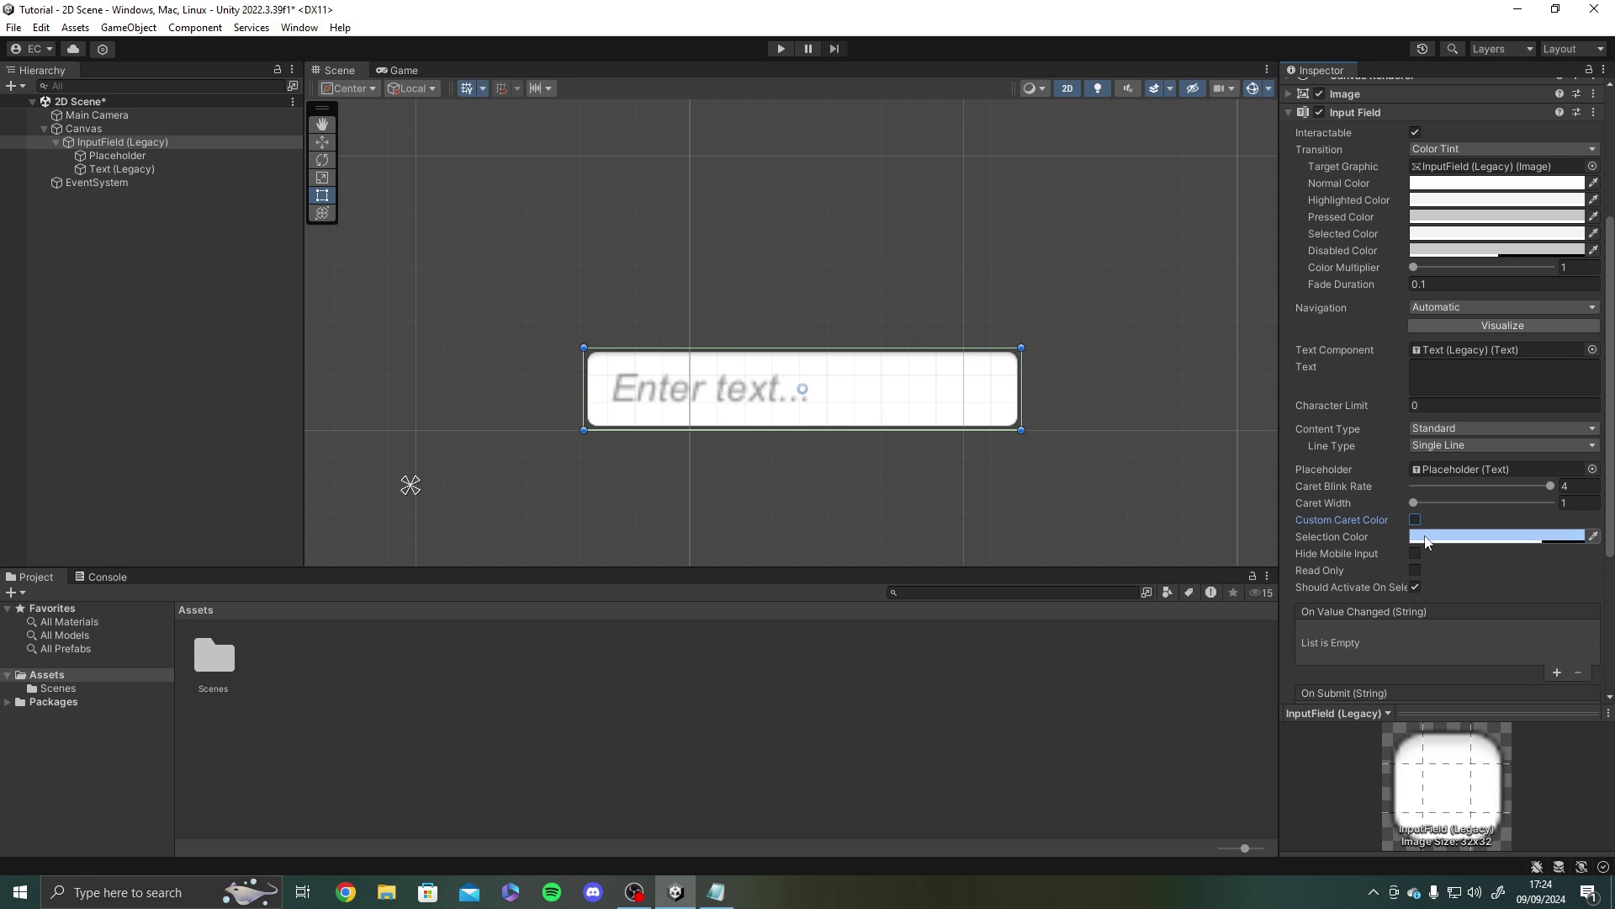
- Set the Selection Color to yellow F0FF00
click(1428, 536)
click(1547, 527)
click(1553, 557)
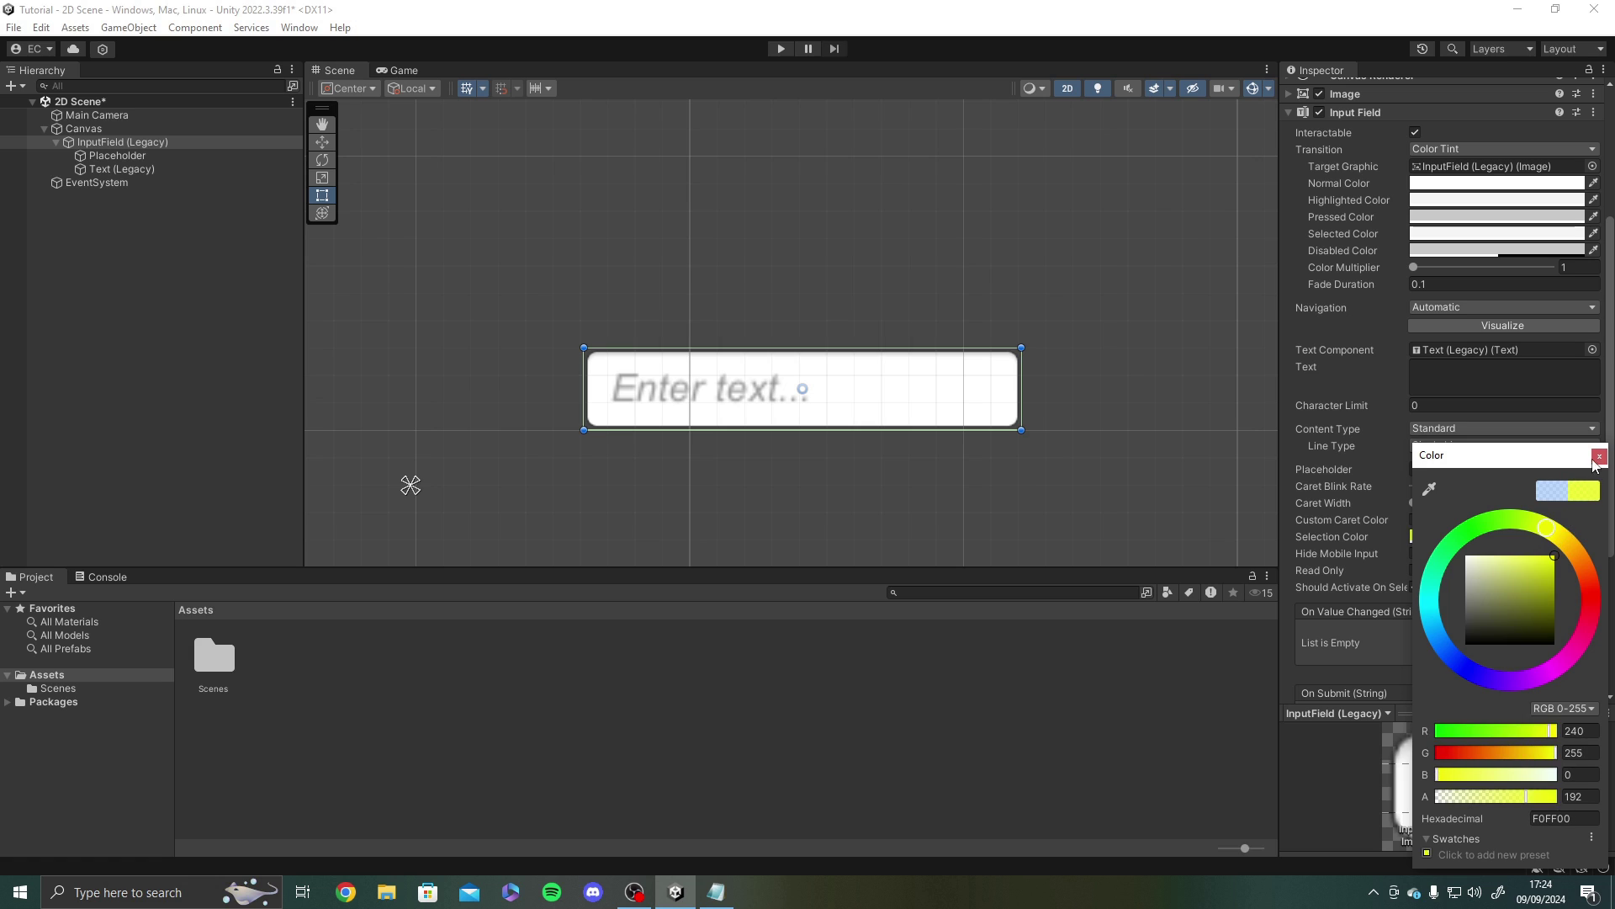
click(1597, 458)
- In Play mode, type 'Hello World' and drag-select part of it to check the yellow highlight
click(781, 49)
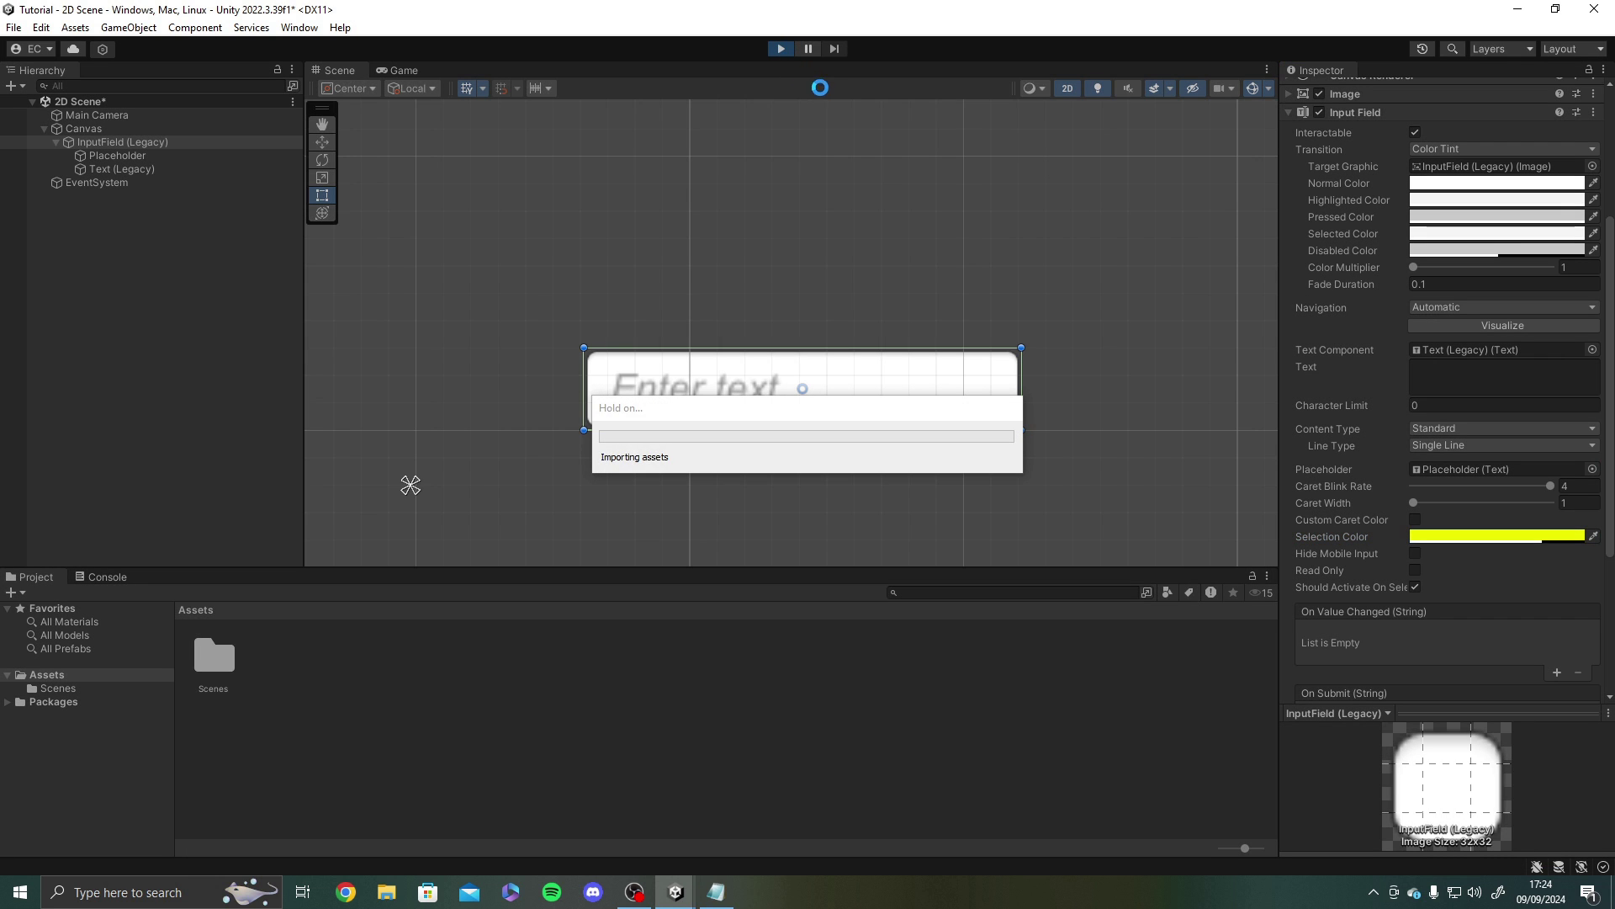
click(916, 309)
text(H)
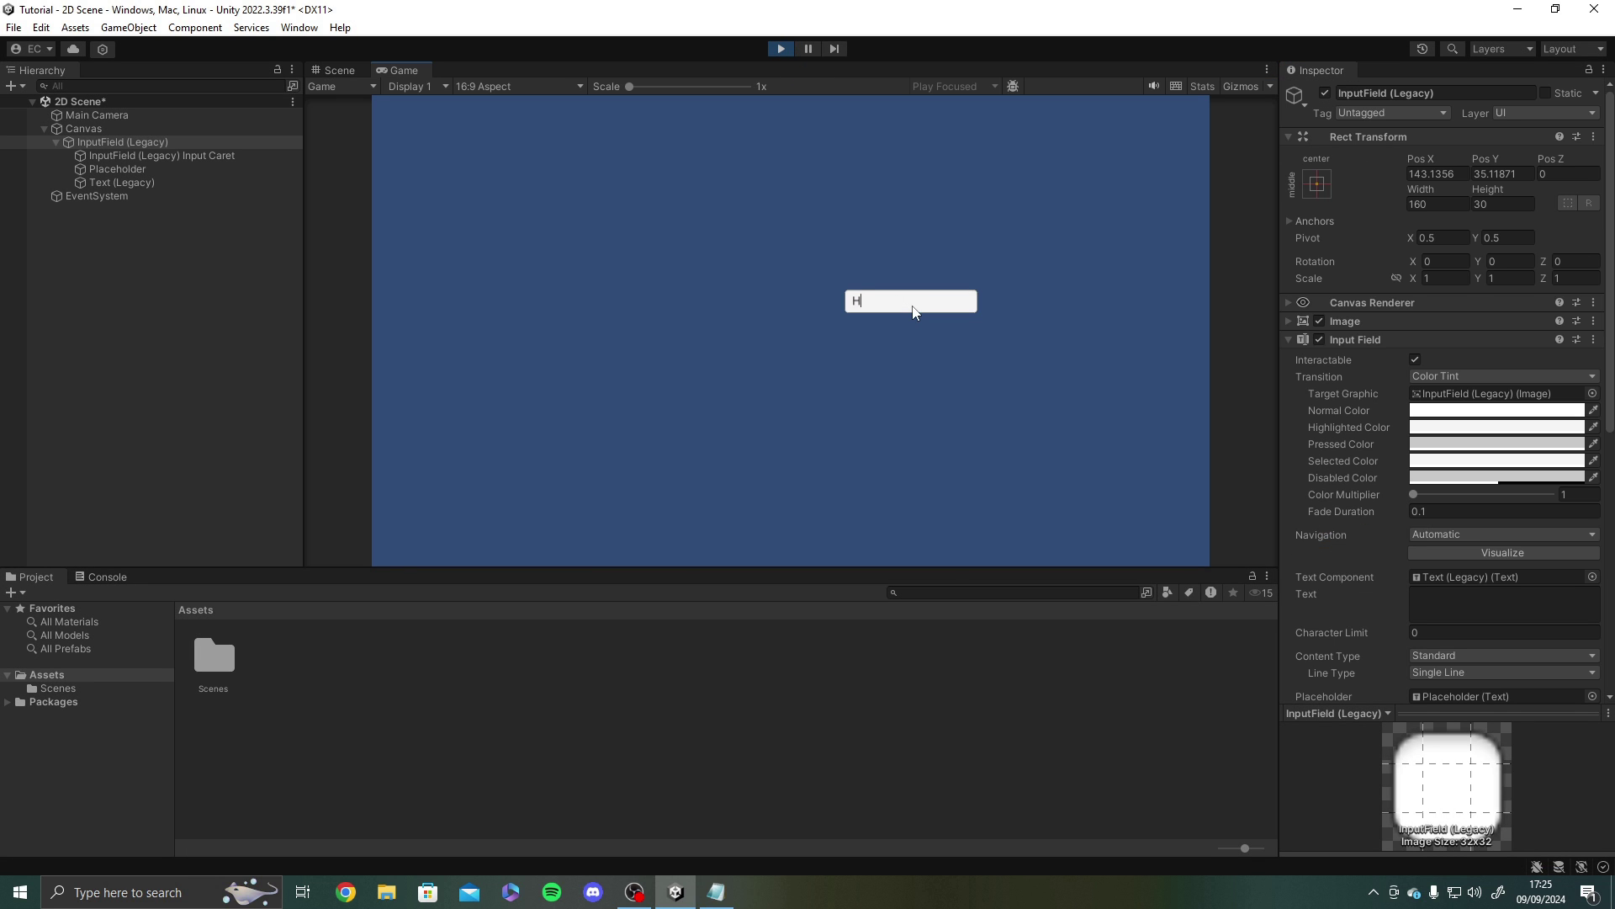
text(ello World!)
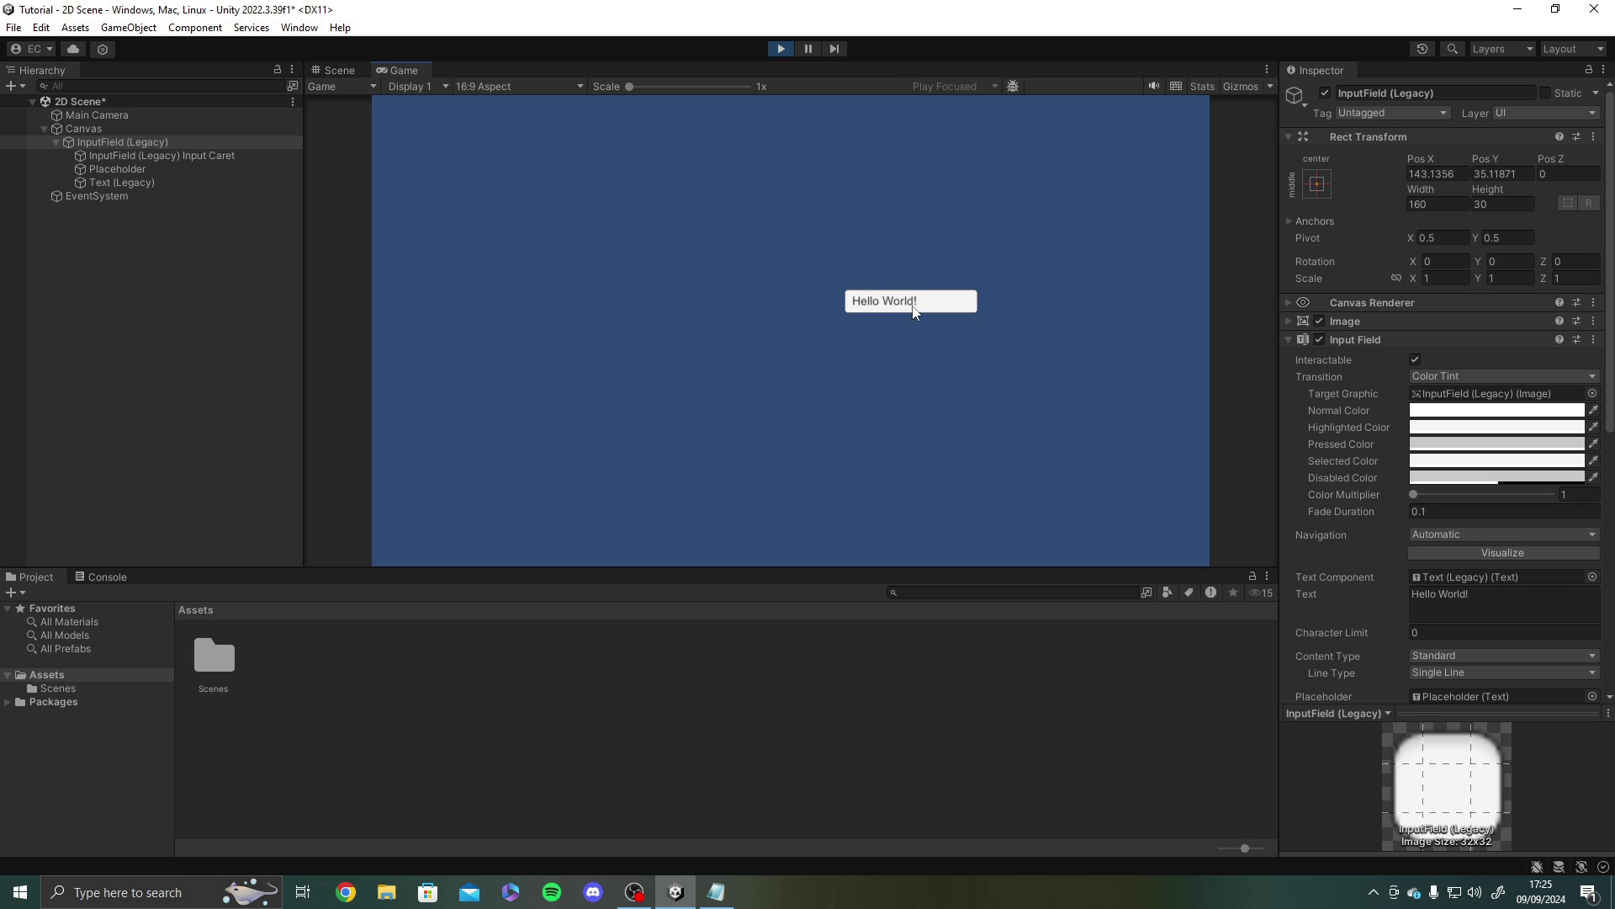
mouse_move(915, 309)
mouse_down()
mouse_move(871, 315)
mouse_move(914, 303)
mouse_up()
- Leave Play mode and tick Read Only on the Input Field component
click(781, 48)
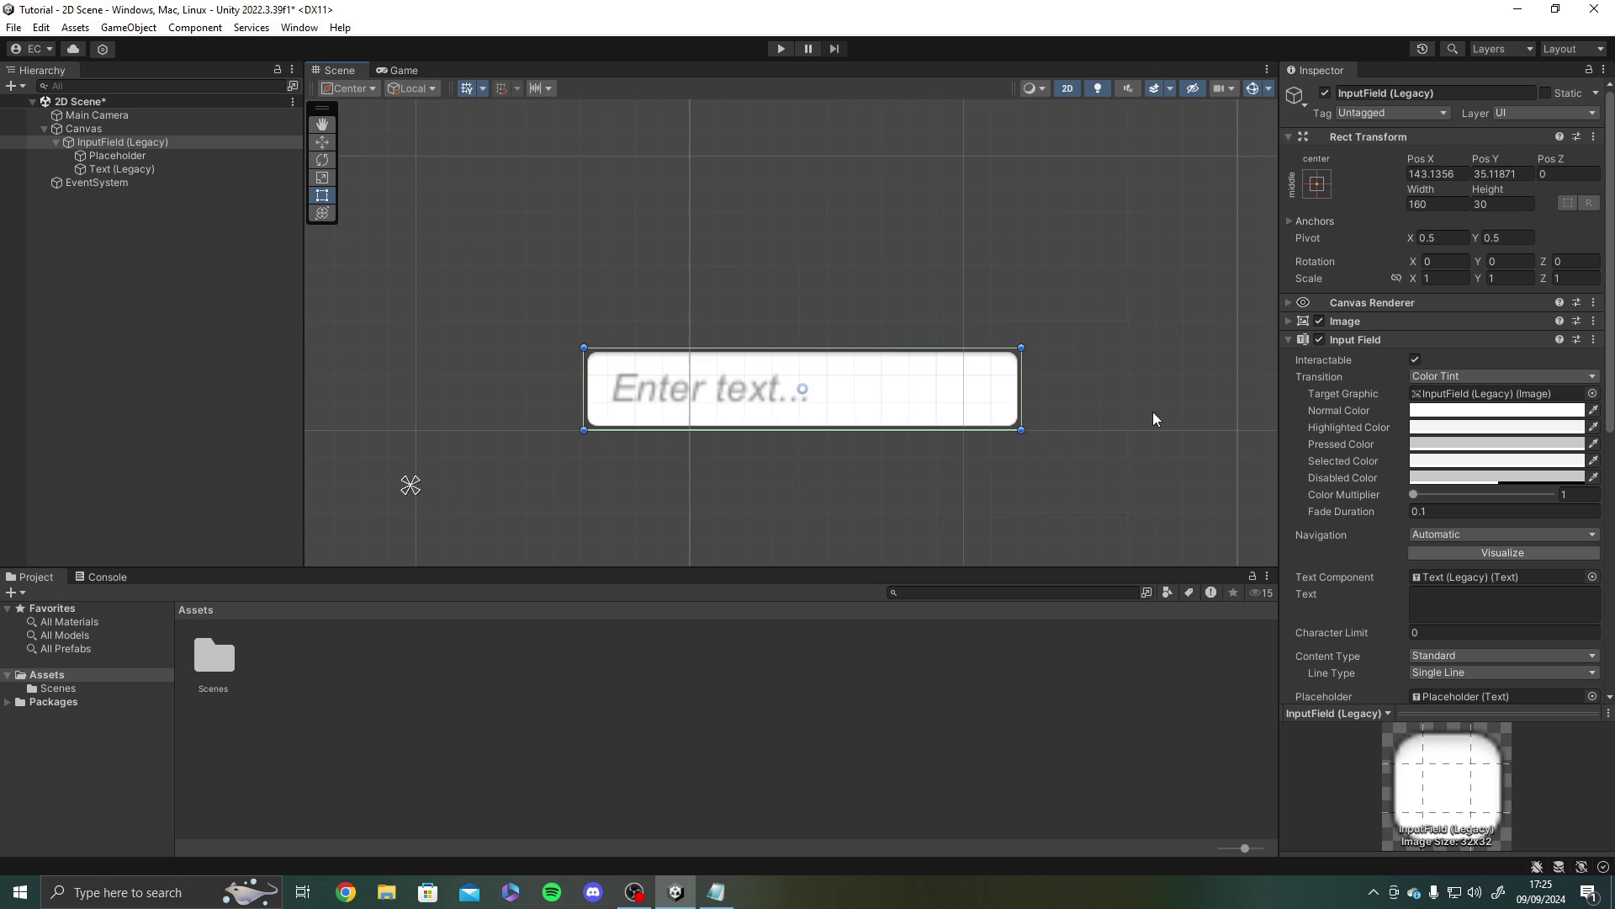
scroll(1363, 412, down, 5)
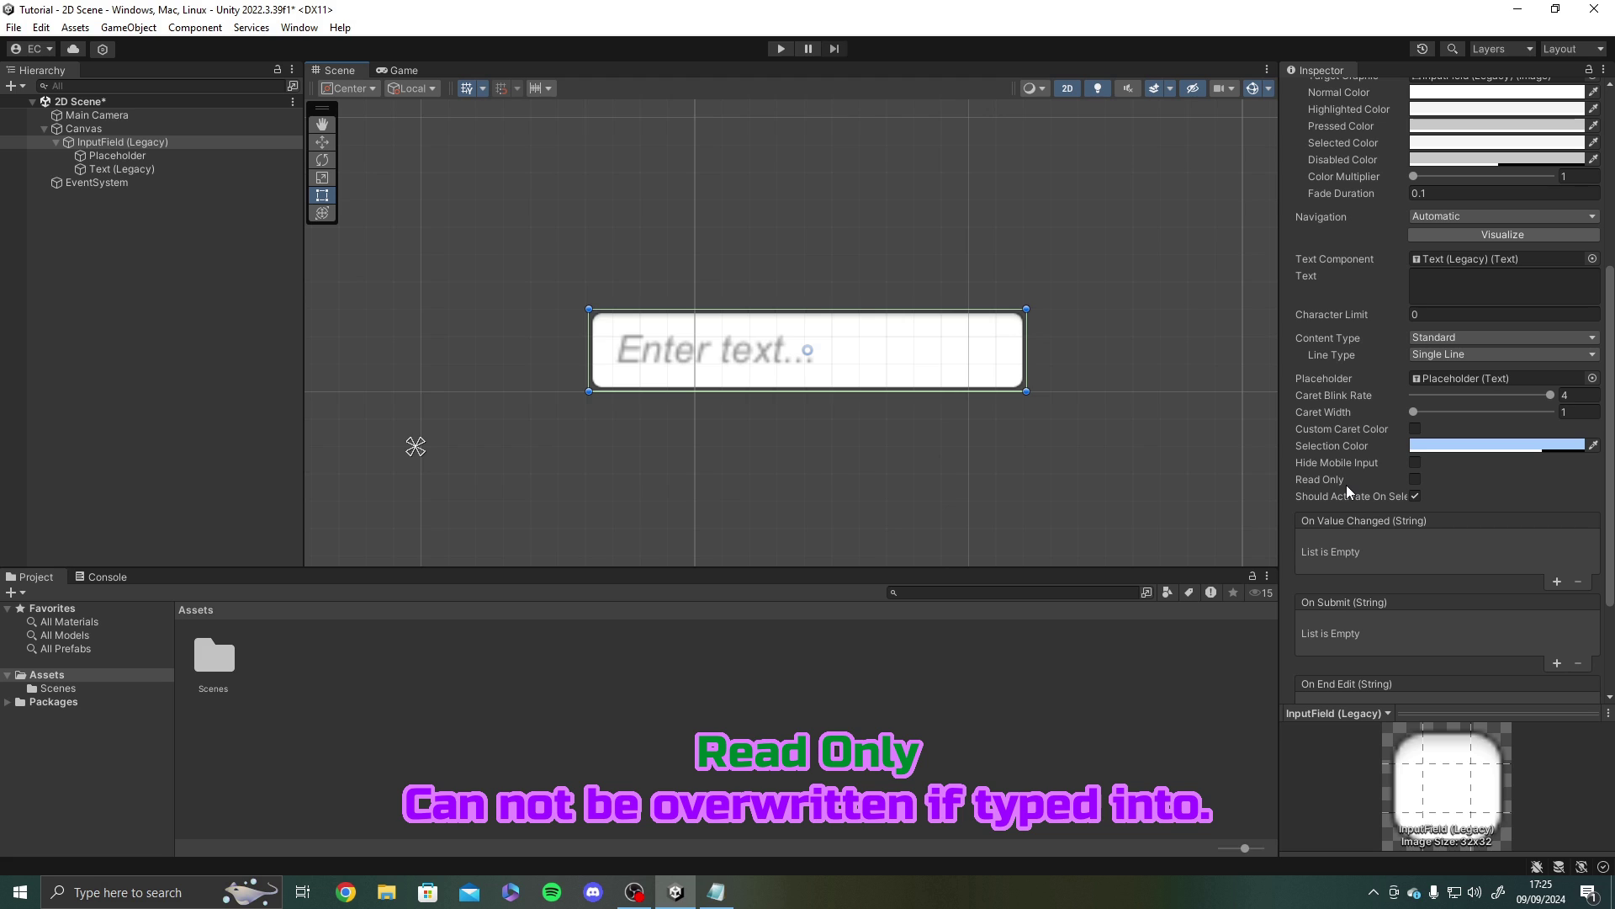
click(1415, 479)
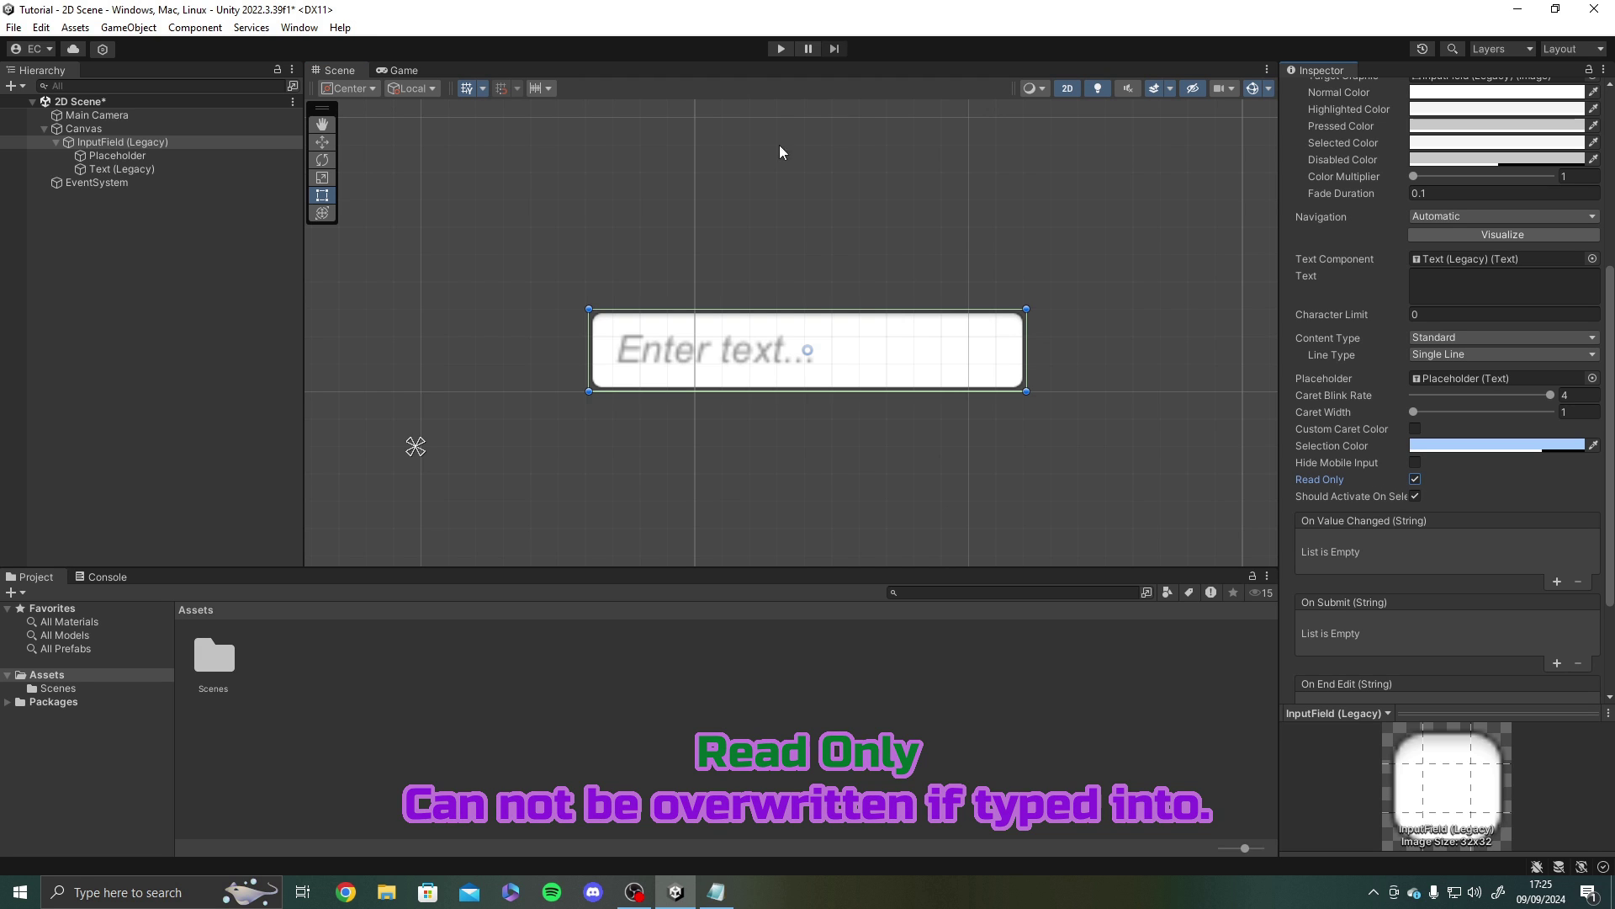
- Play-test clicking the read-only input field in the Game view, then stop Play mode
click(781, 48)
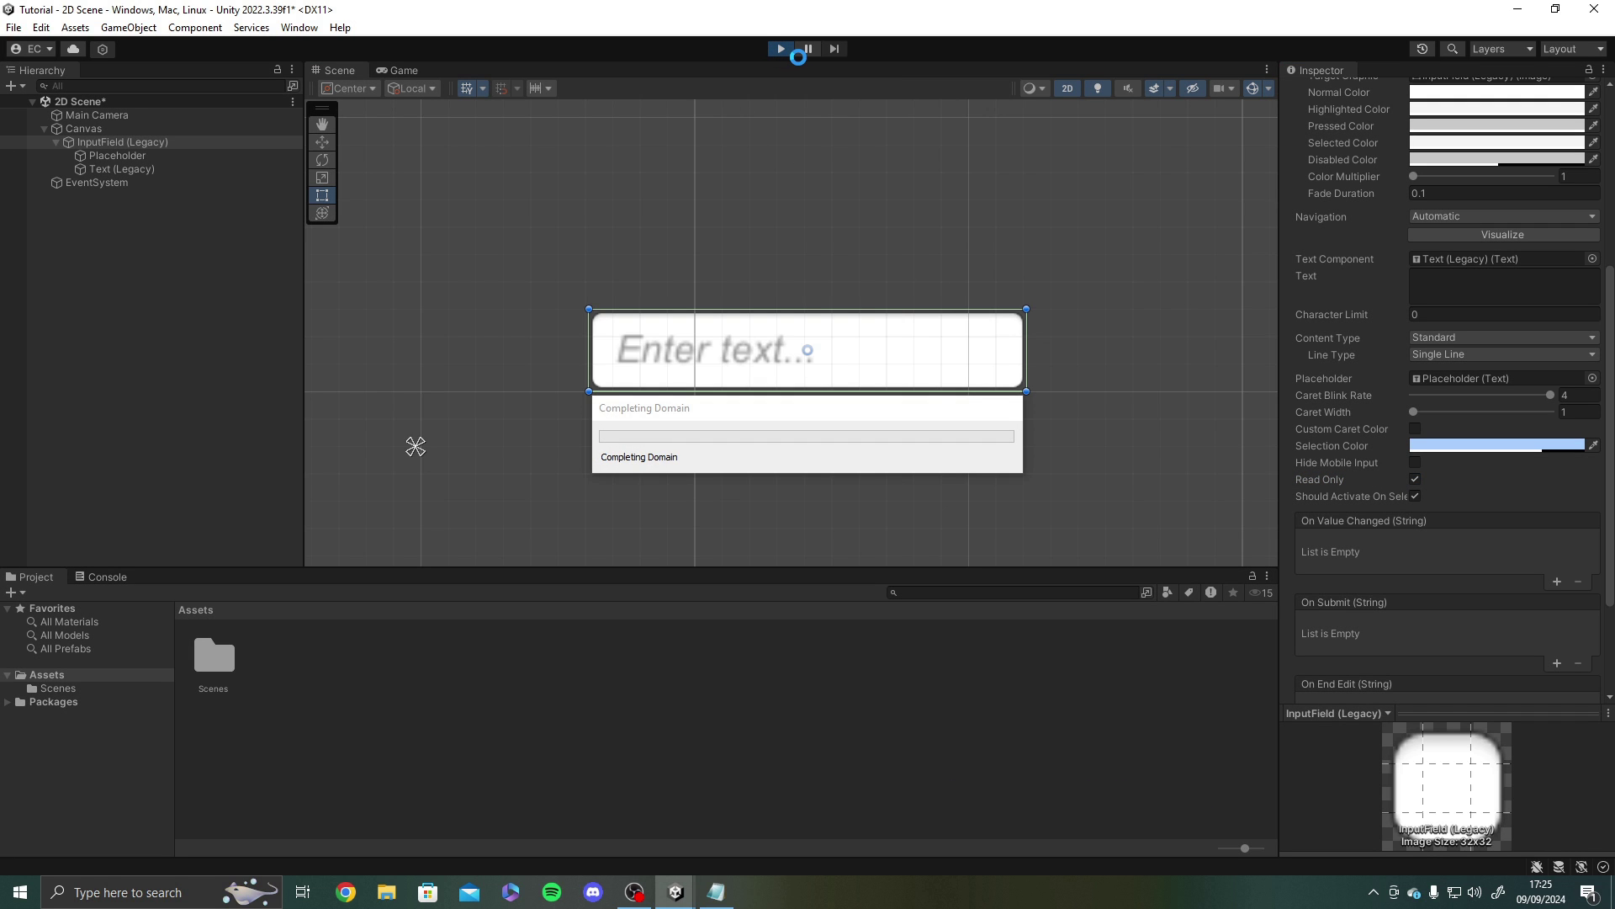
click(923, 306)
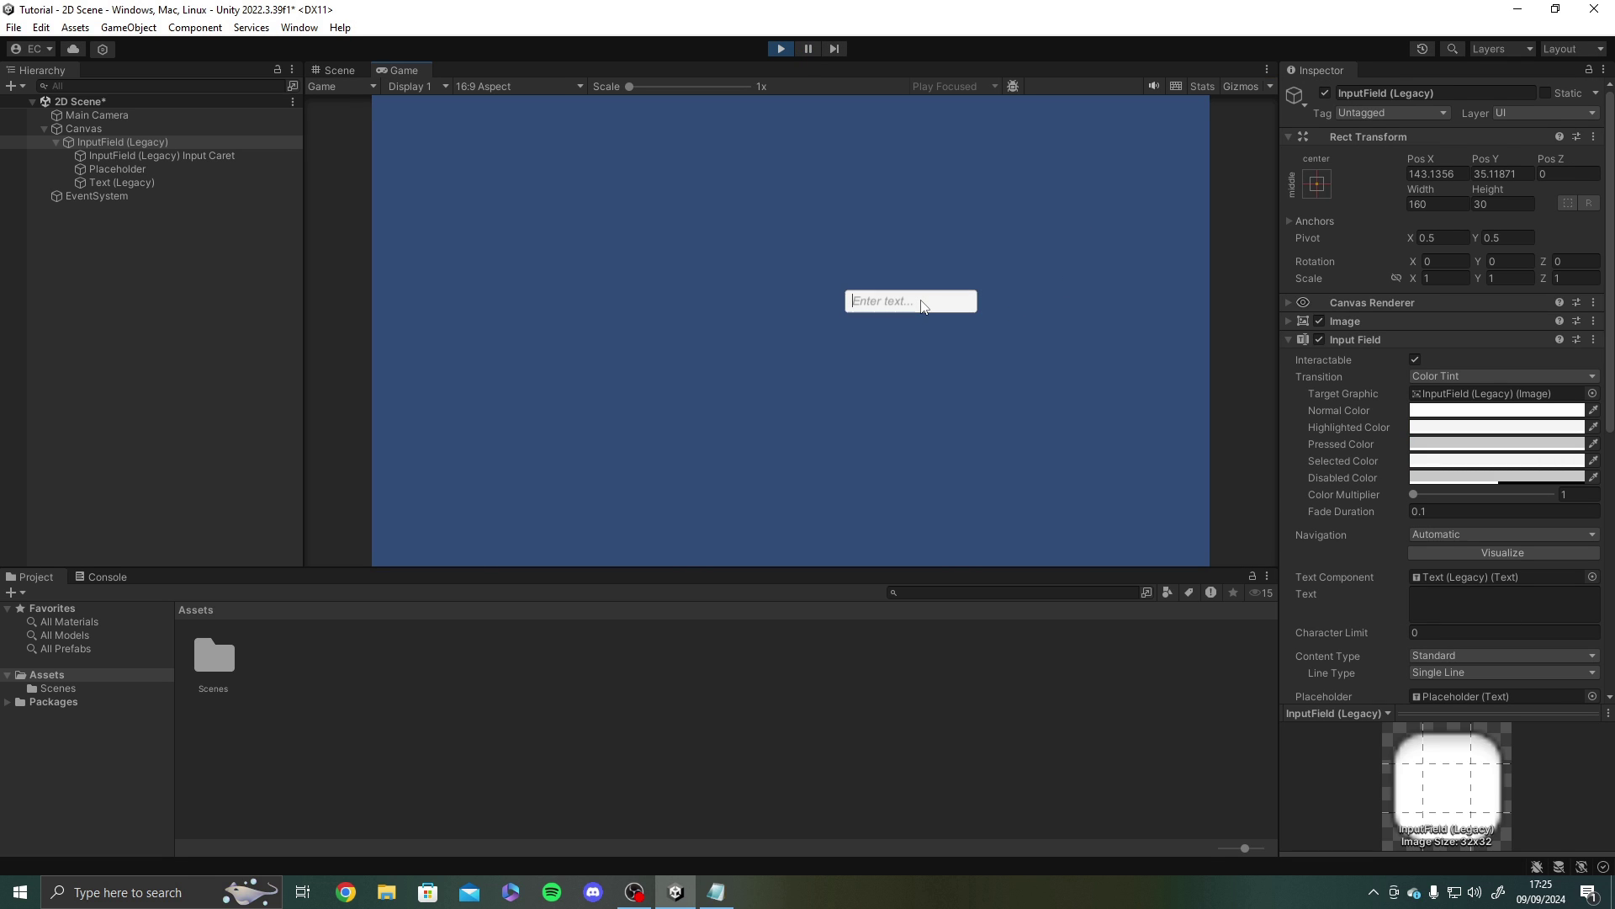
click(781, 48)
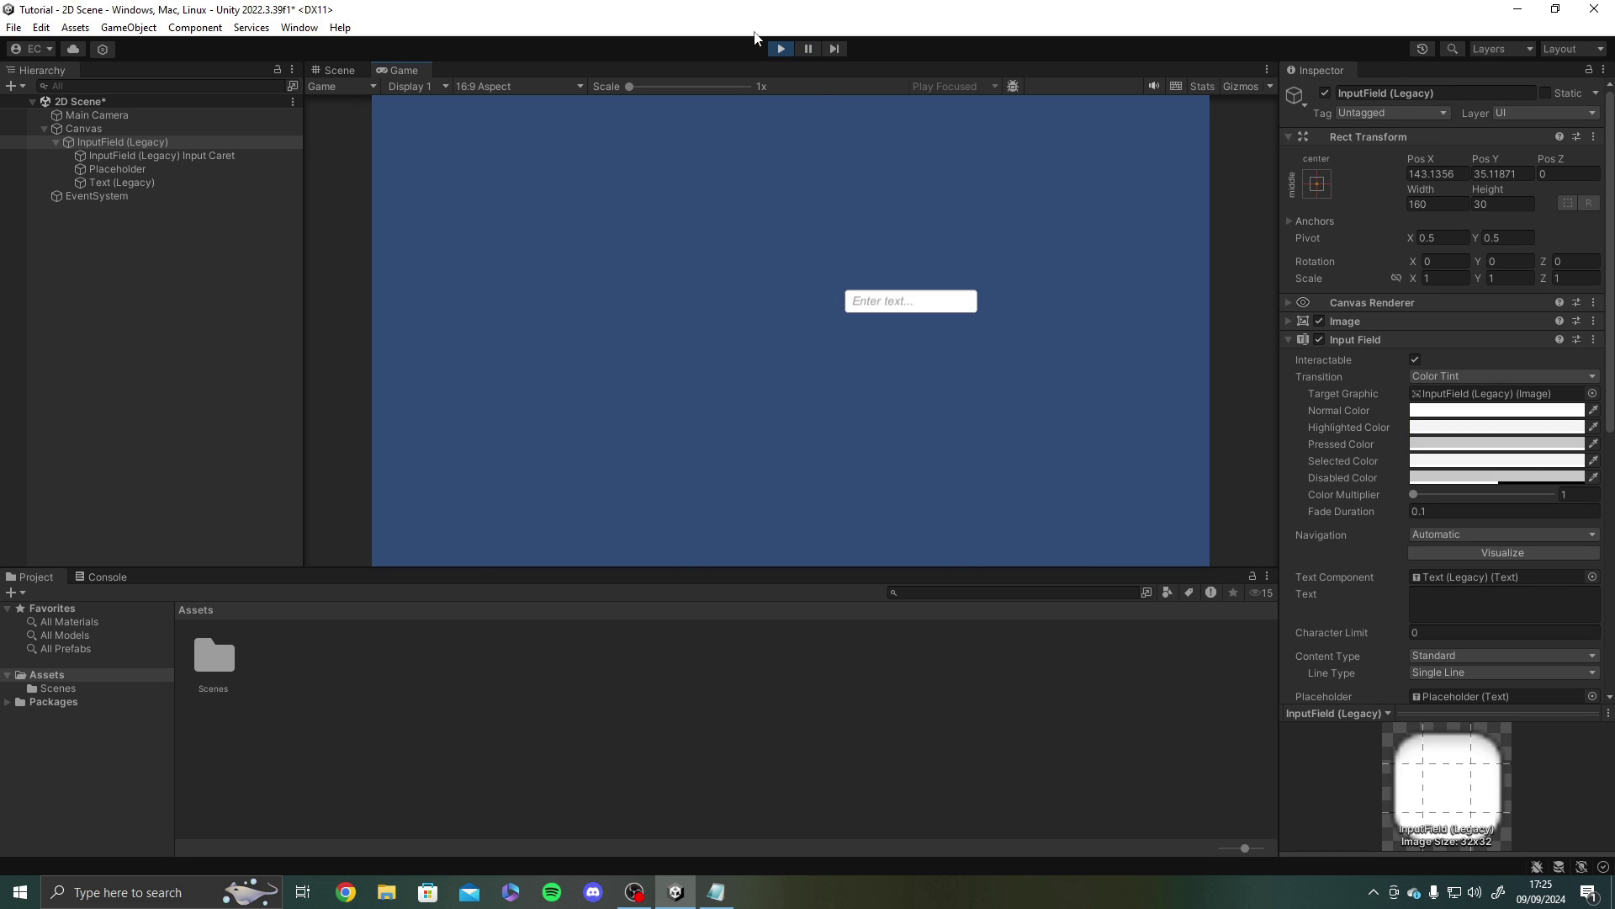
scroll(1377, 506, down, 5)
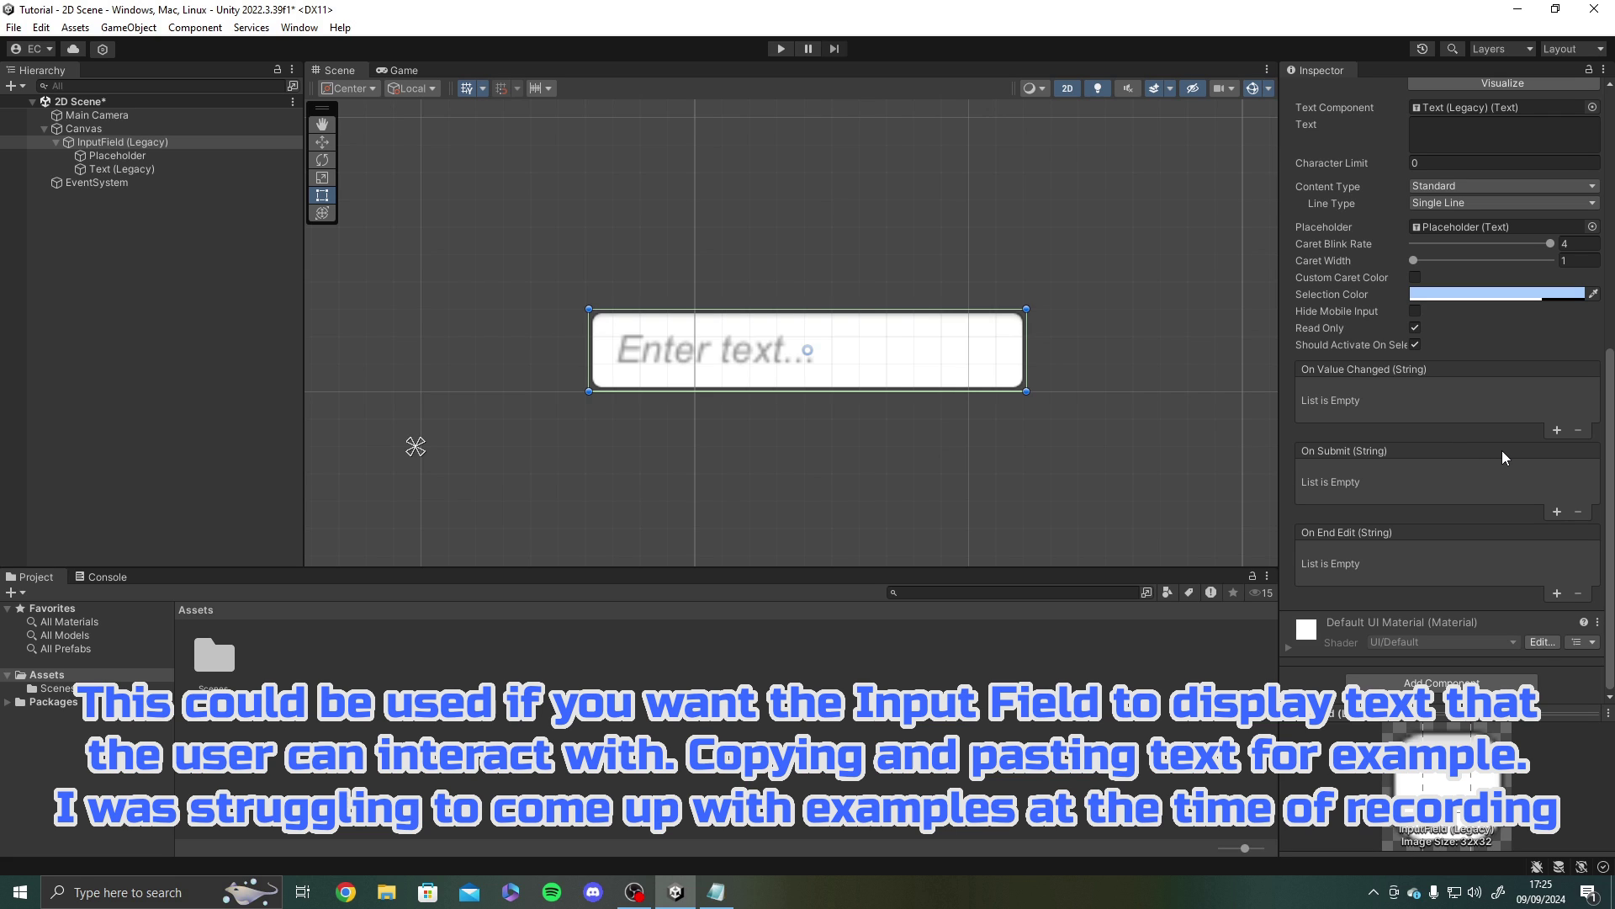
scroll(1448, 376, up, 5)
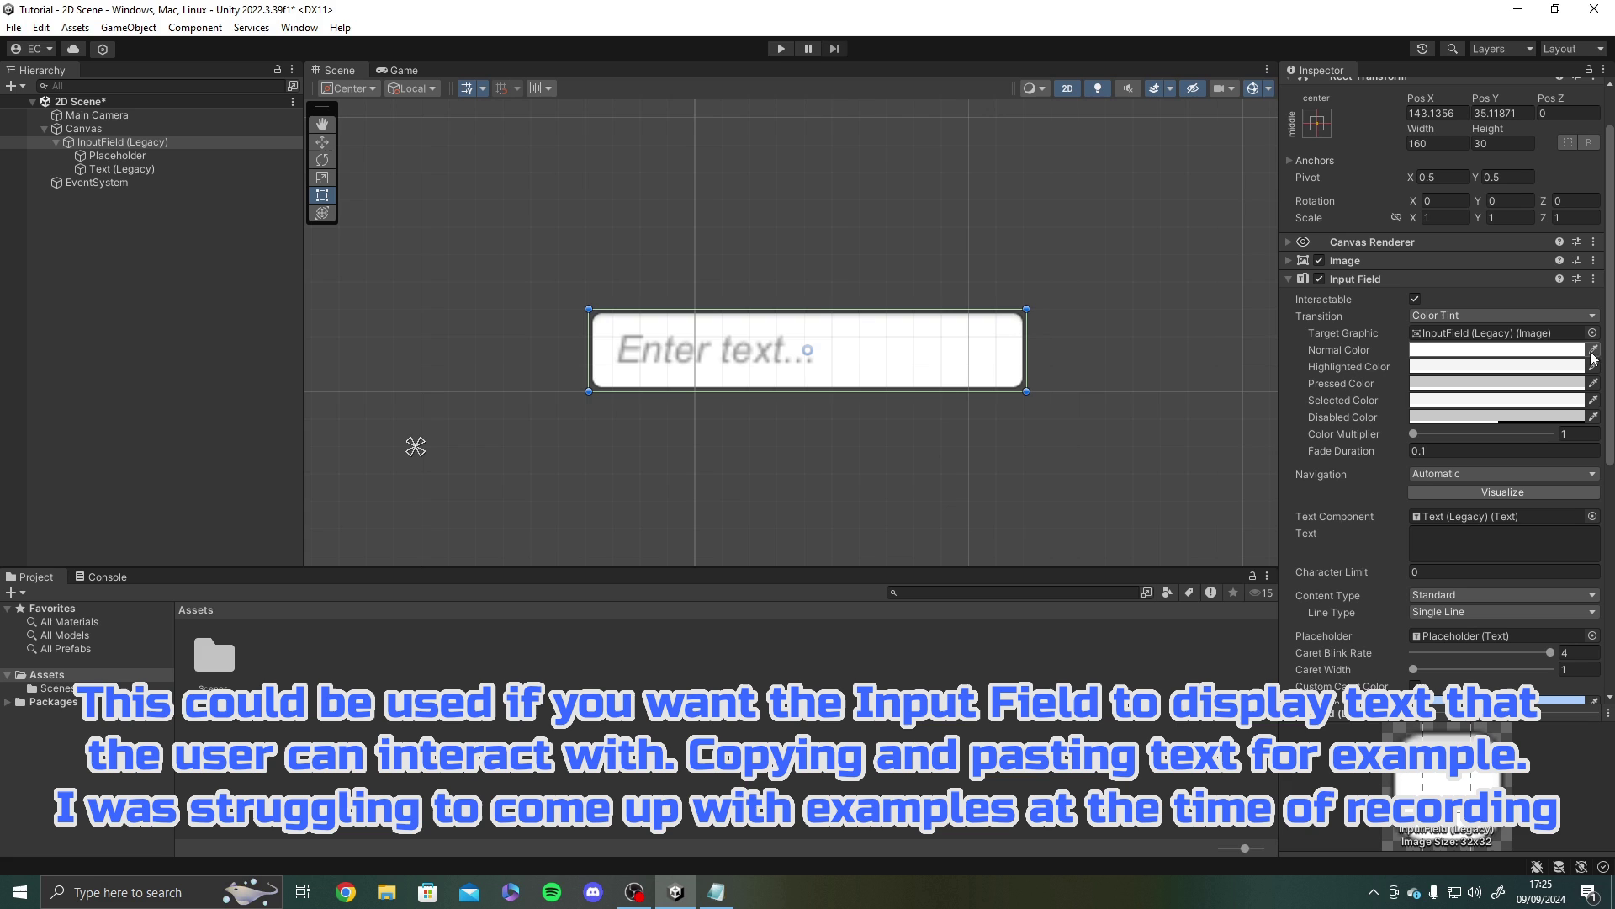
scroll(1472, 306, down, 2)
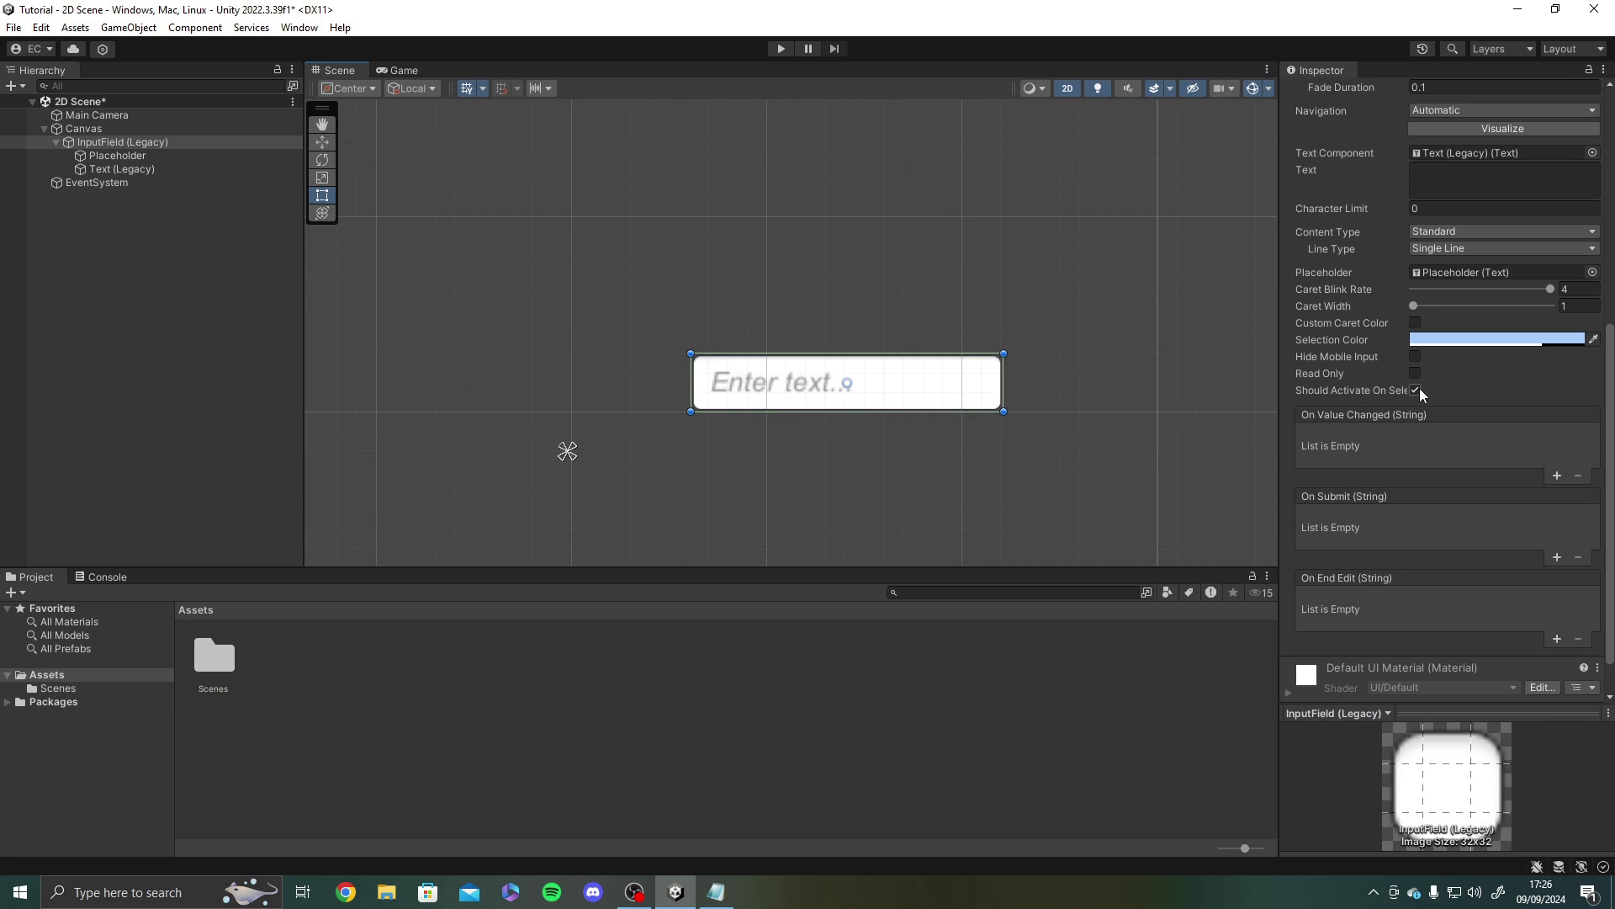
drag(1280, 412, 1217, 408)
scroll(1316, 375, up, 2)
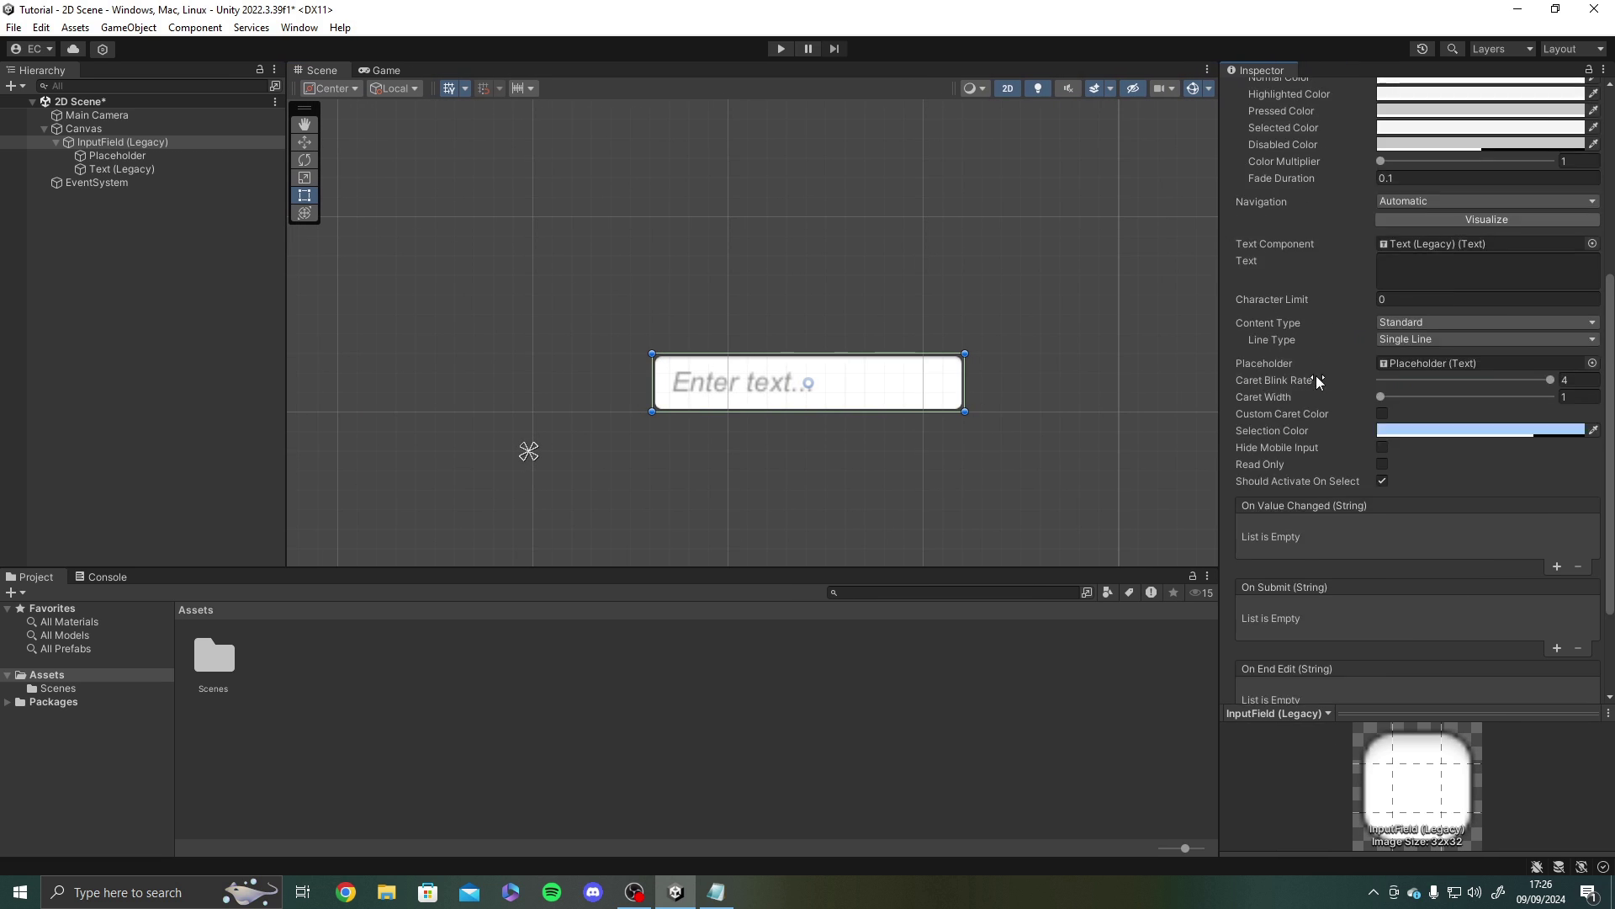
scroll(844, 421, down, 2)
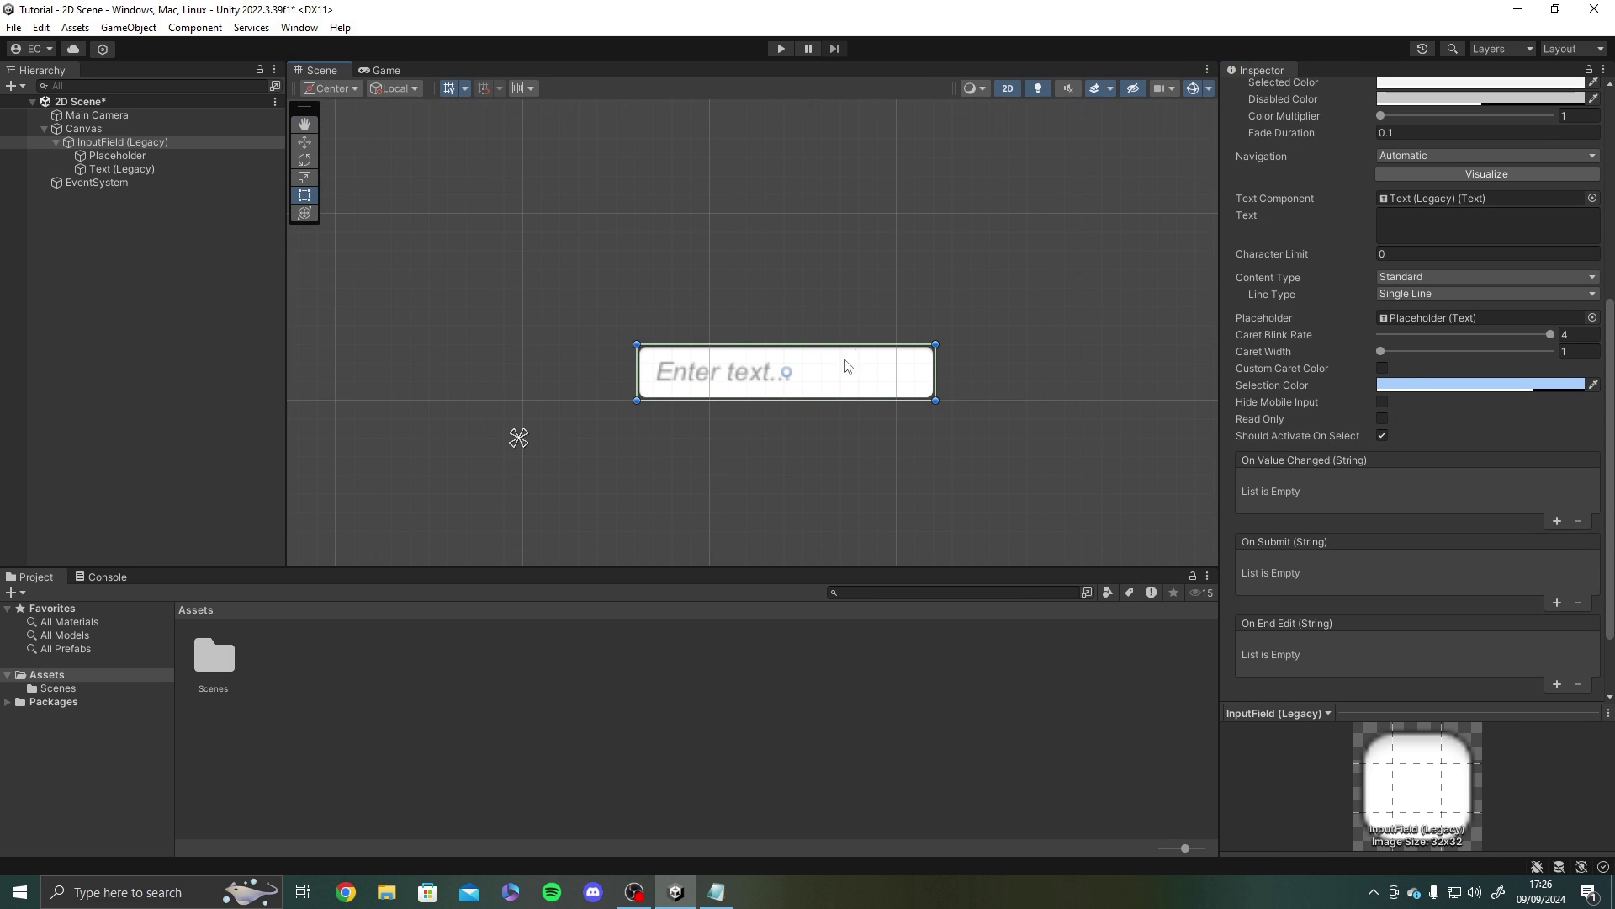
drag(1219, 450, 1274, 454)
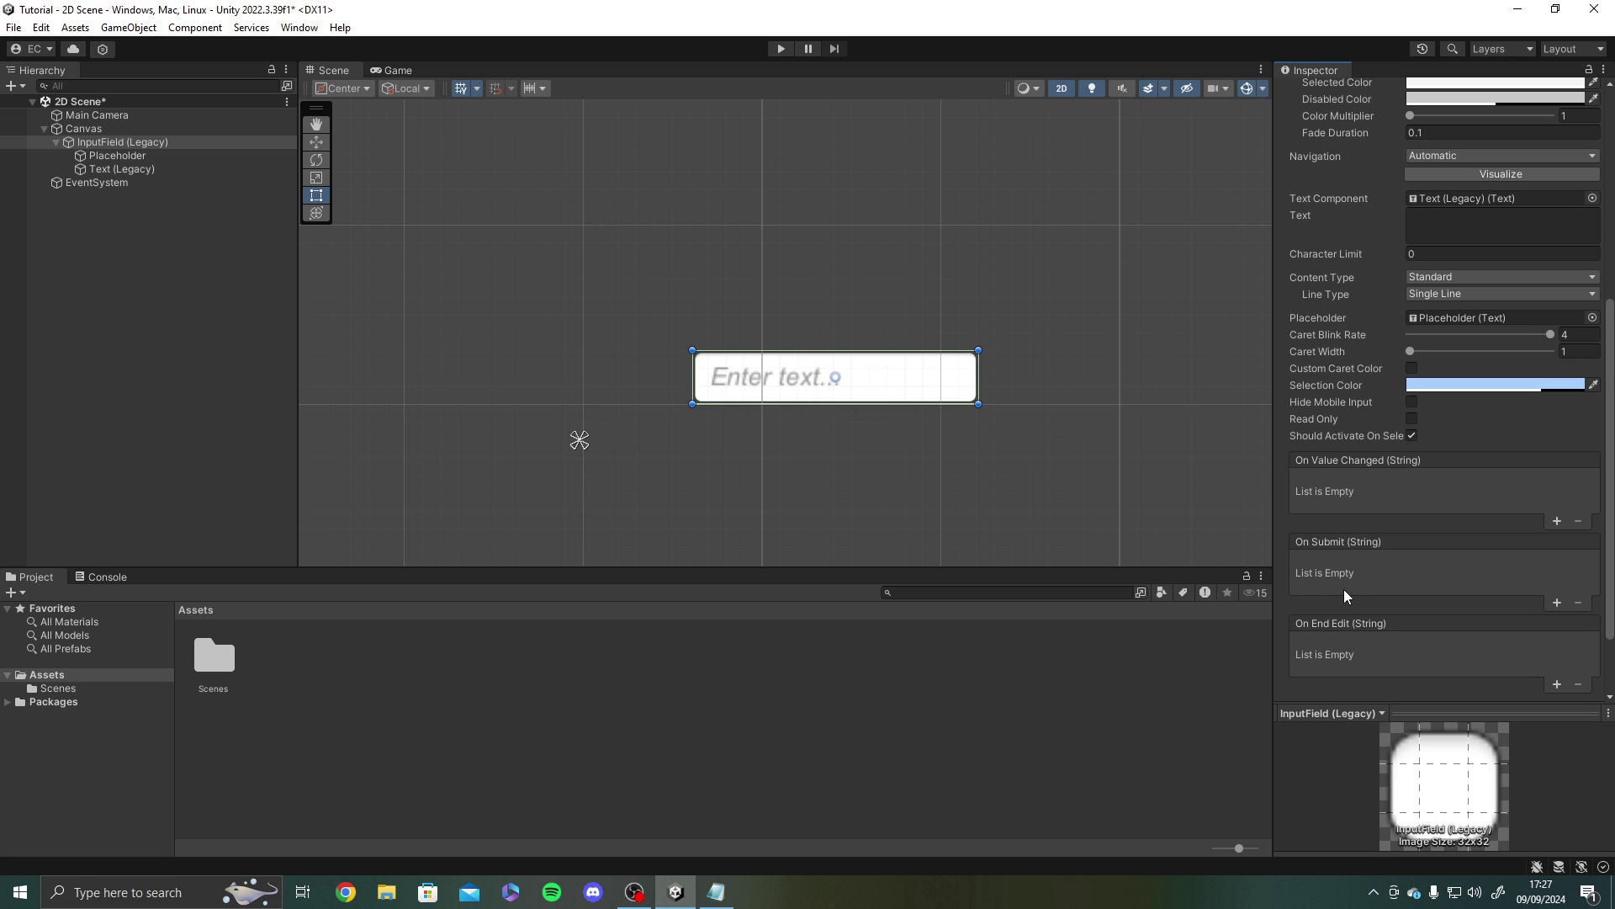
scroll(1344, 634, down, 1)
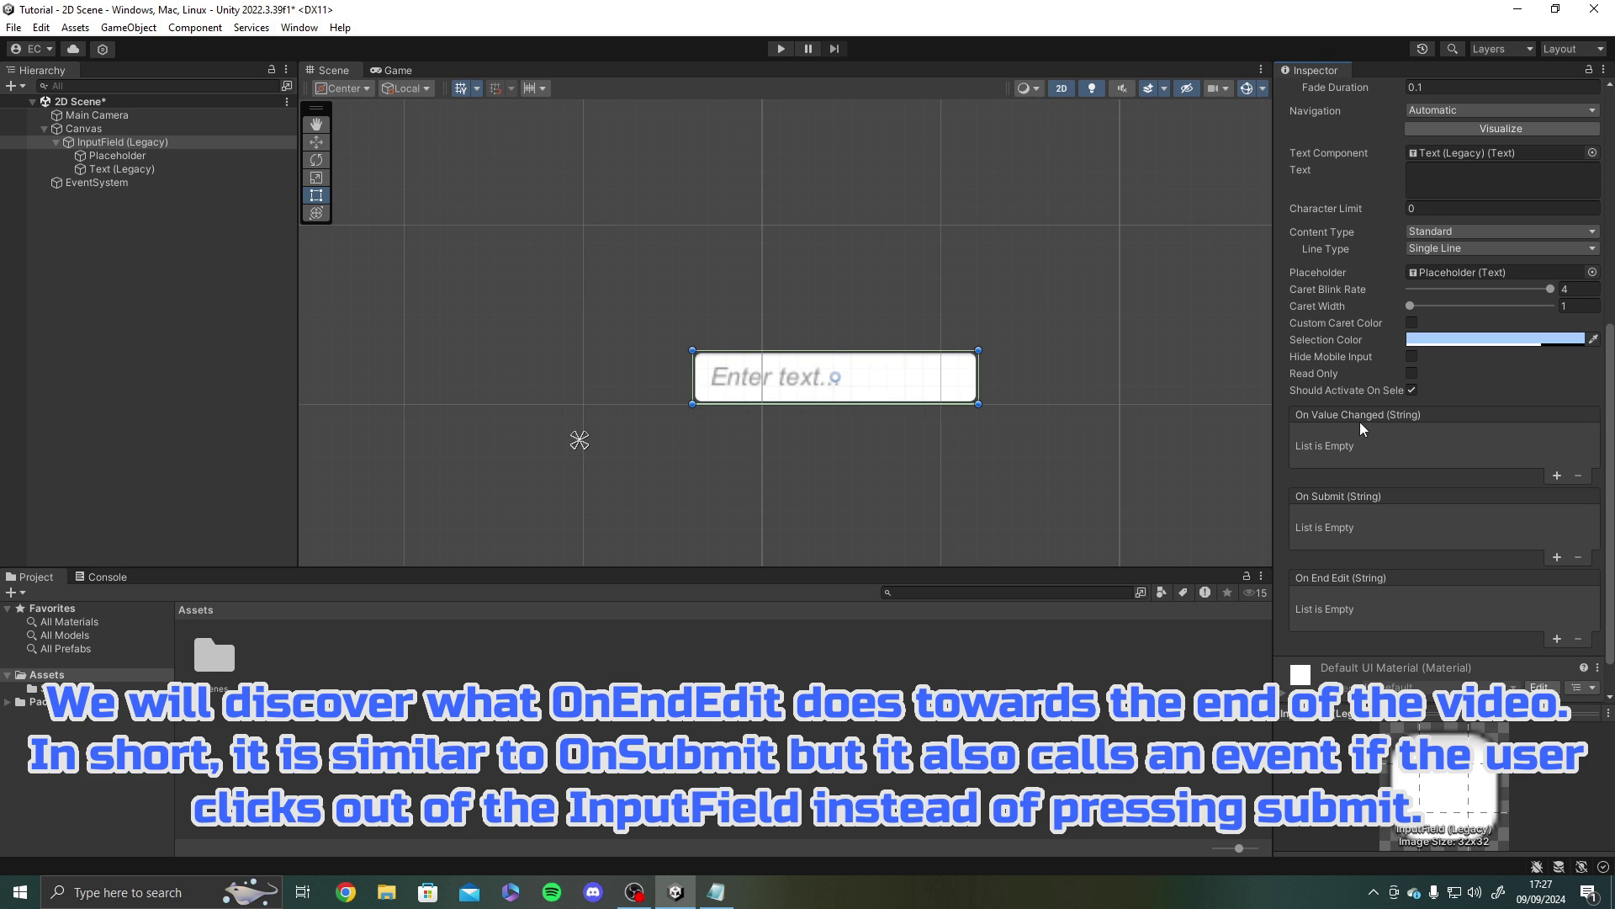
scroll(1343, 601, down, 2)
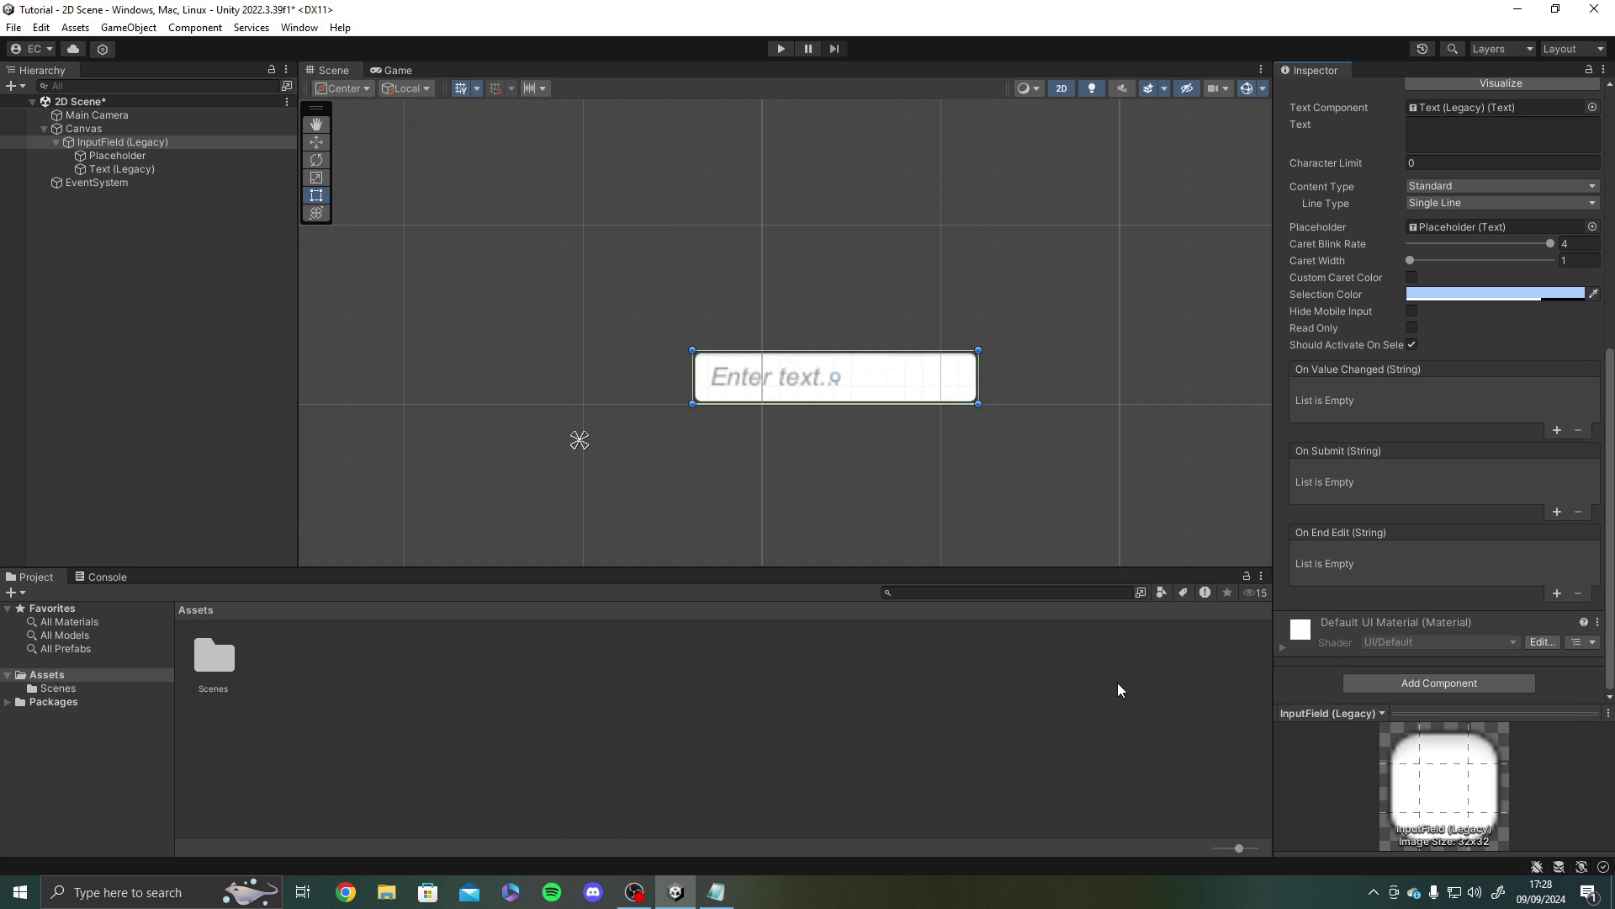
- Create a C# script in the Assets folder named MyInputField
right_click(391, 786)
mouse_move(443, 287)
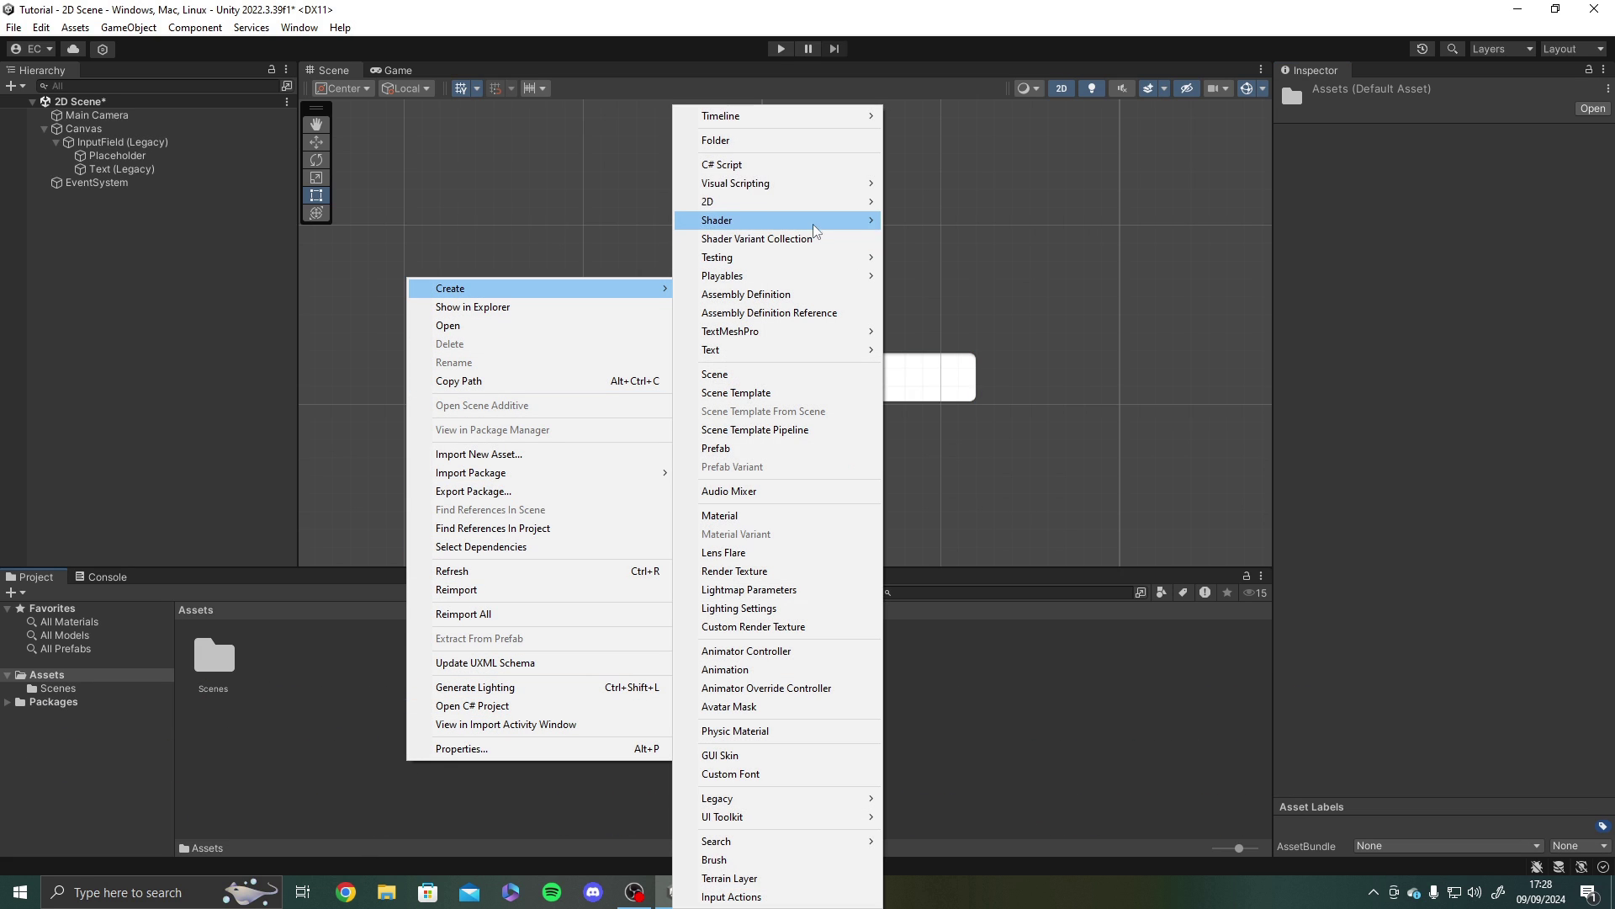
click(774, 166)
text(IO)
key(BackSpace)
key(BackSpace)
text(M)
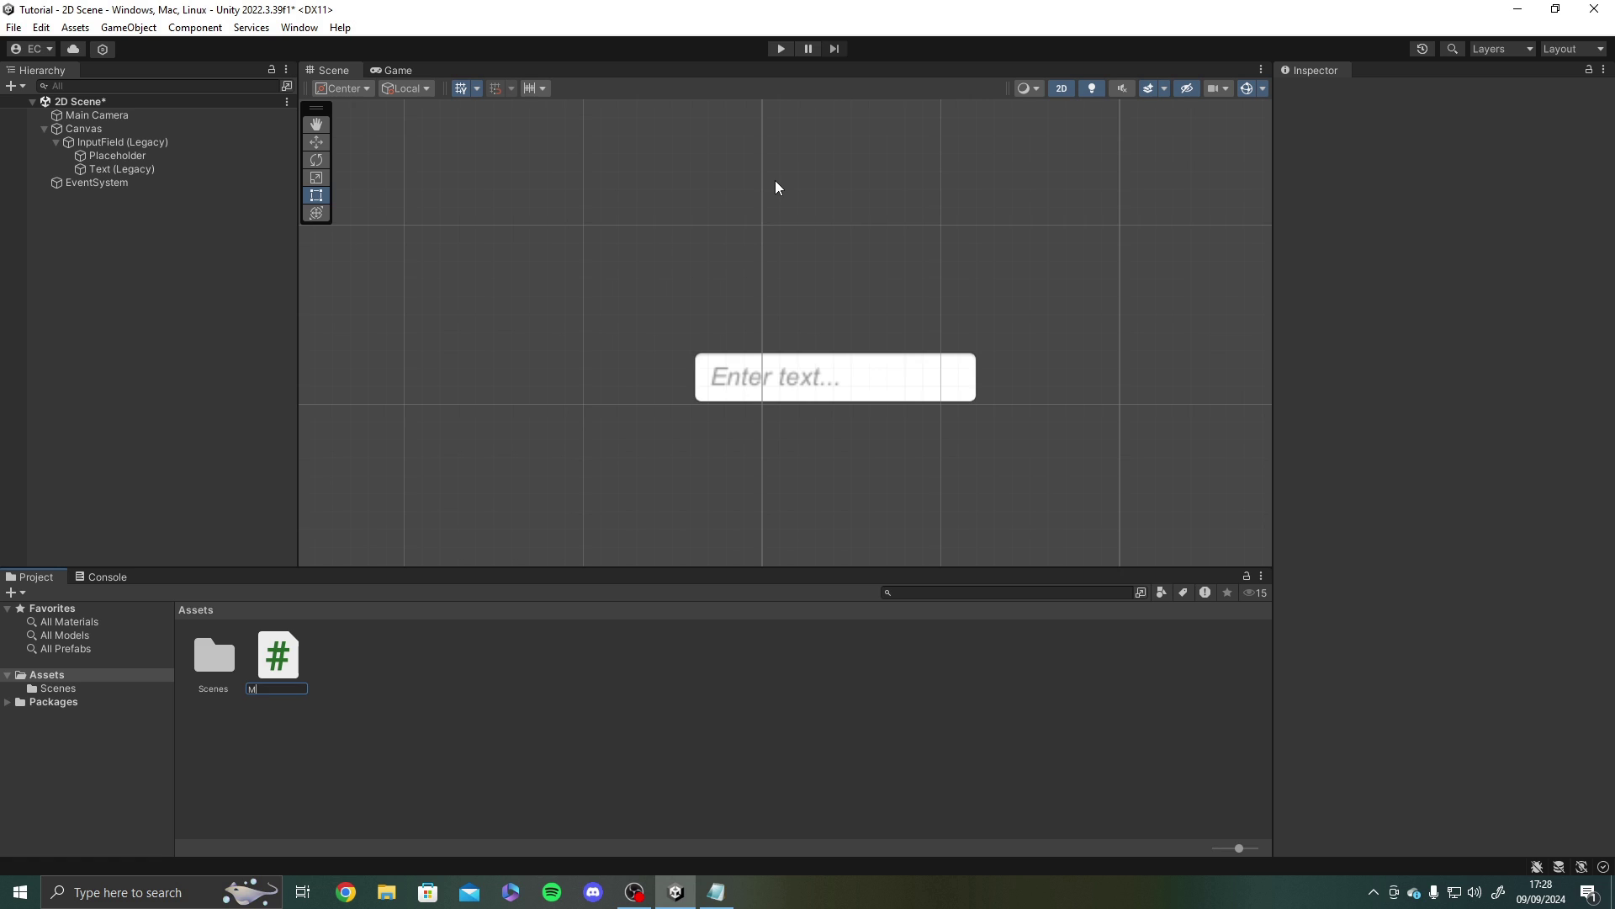
text(yInputFie...)
key(Return)
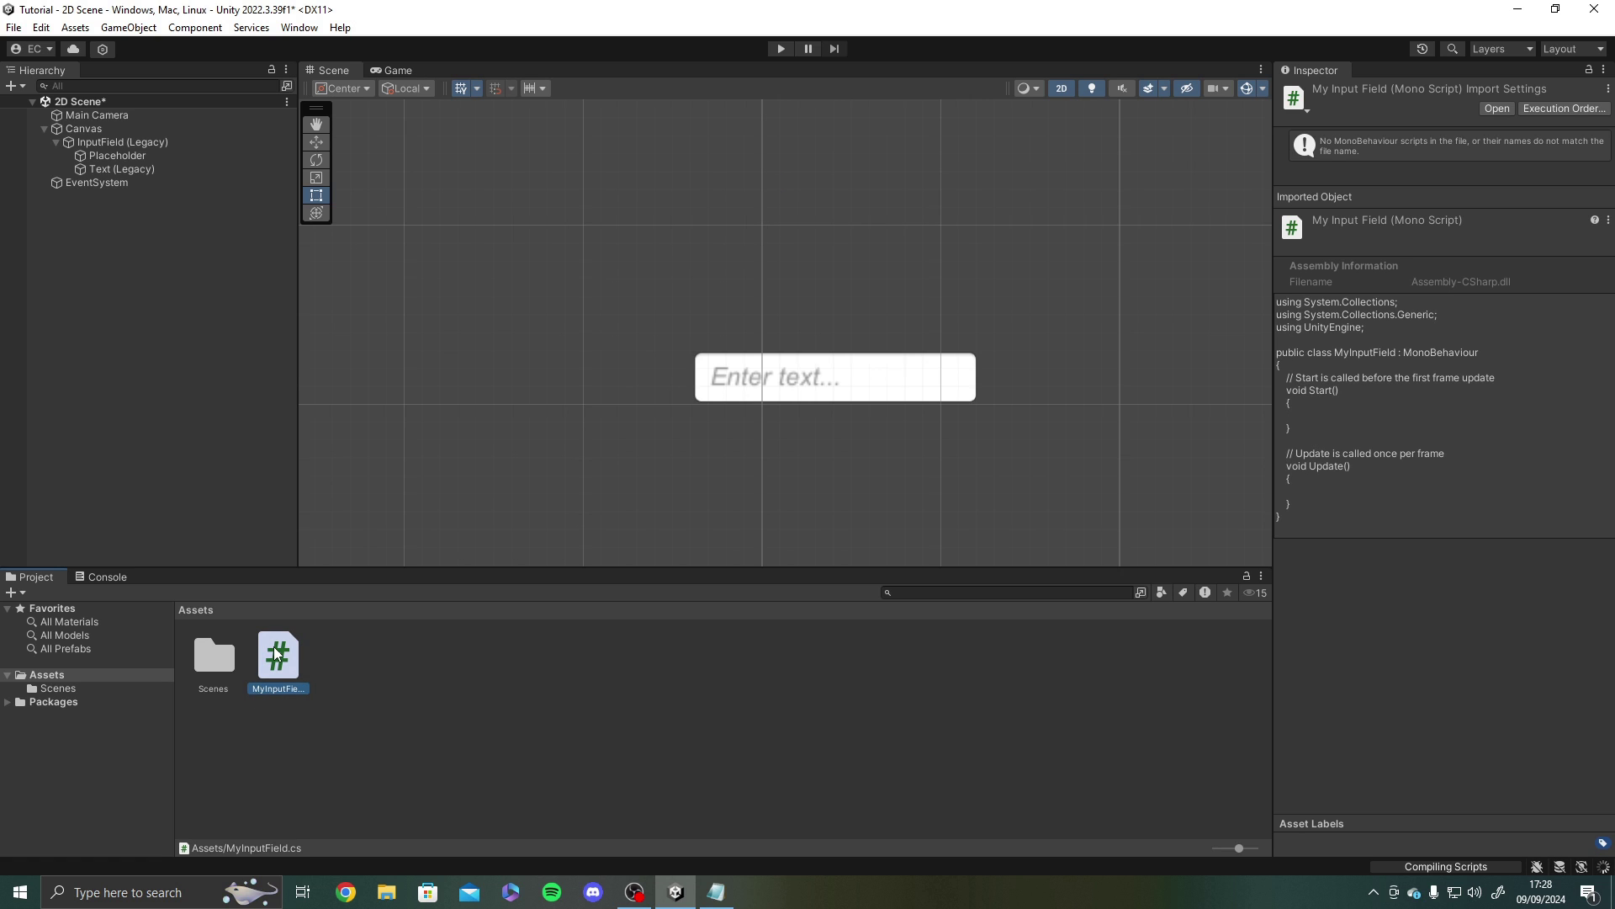
- Open MyInputField in Visual Studio and select the default Start and Update methods
double_click(277, 653)
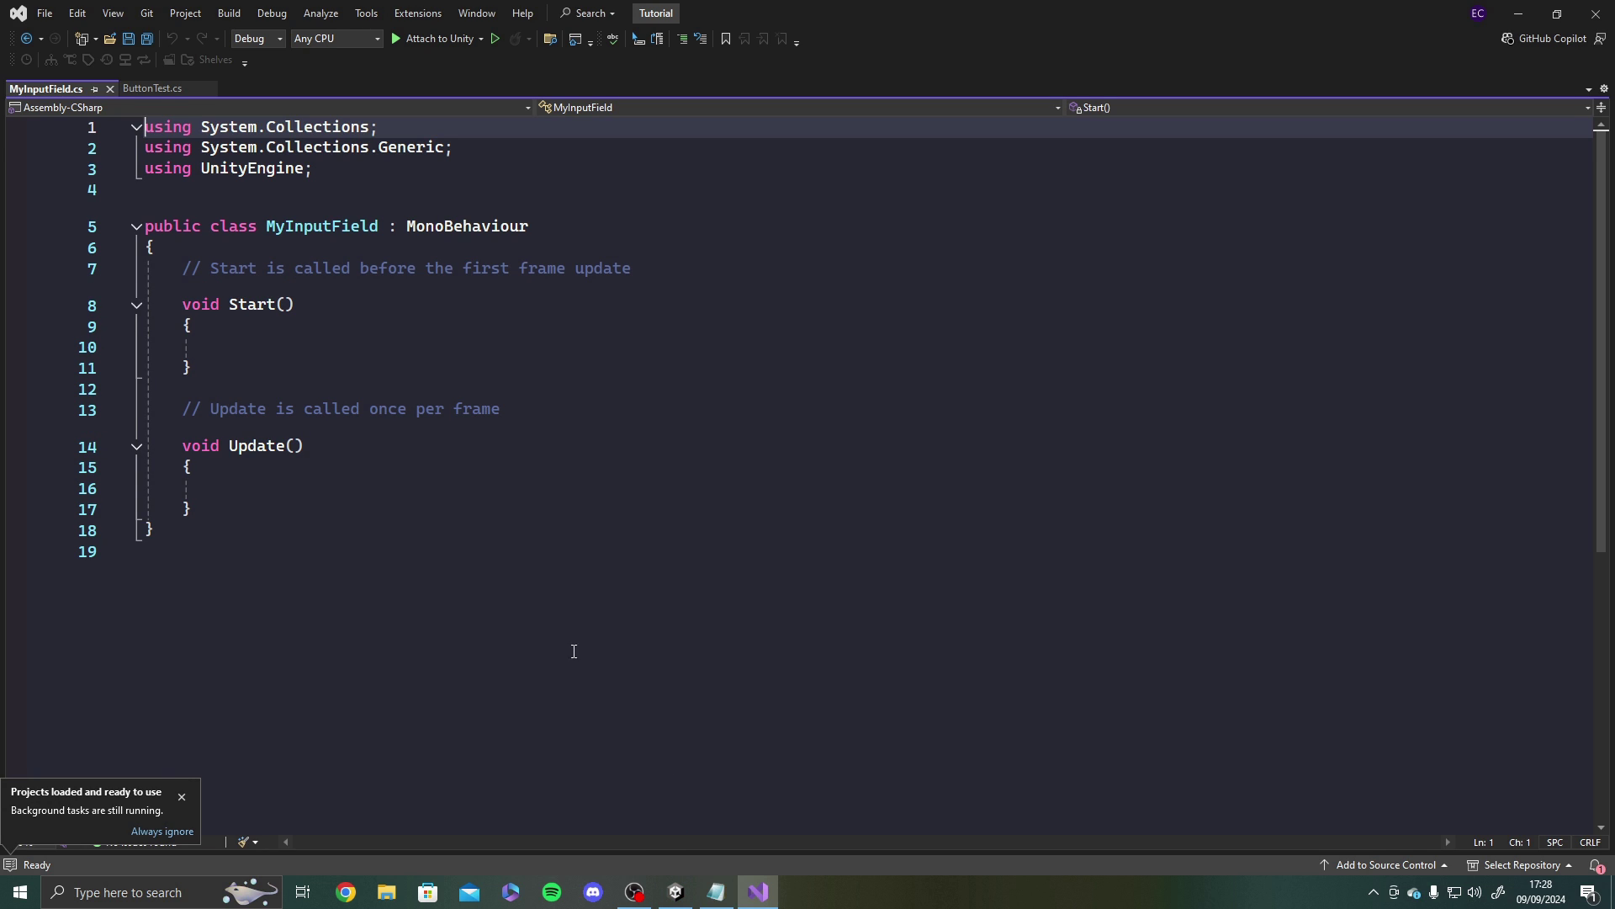
drag(150, 528, 197, 263)
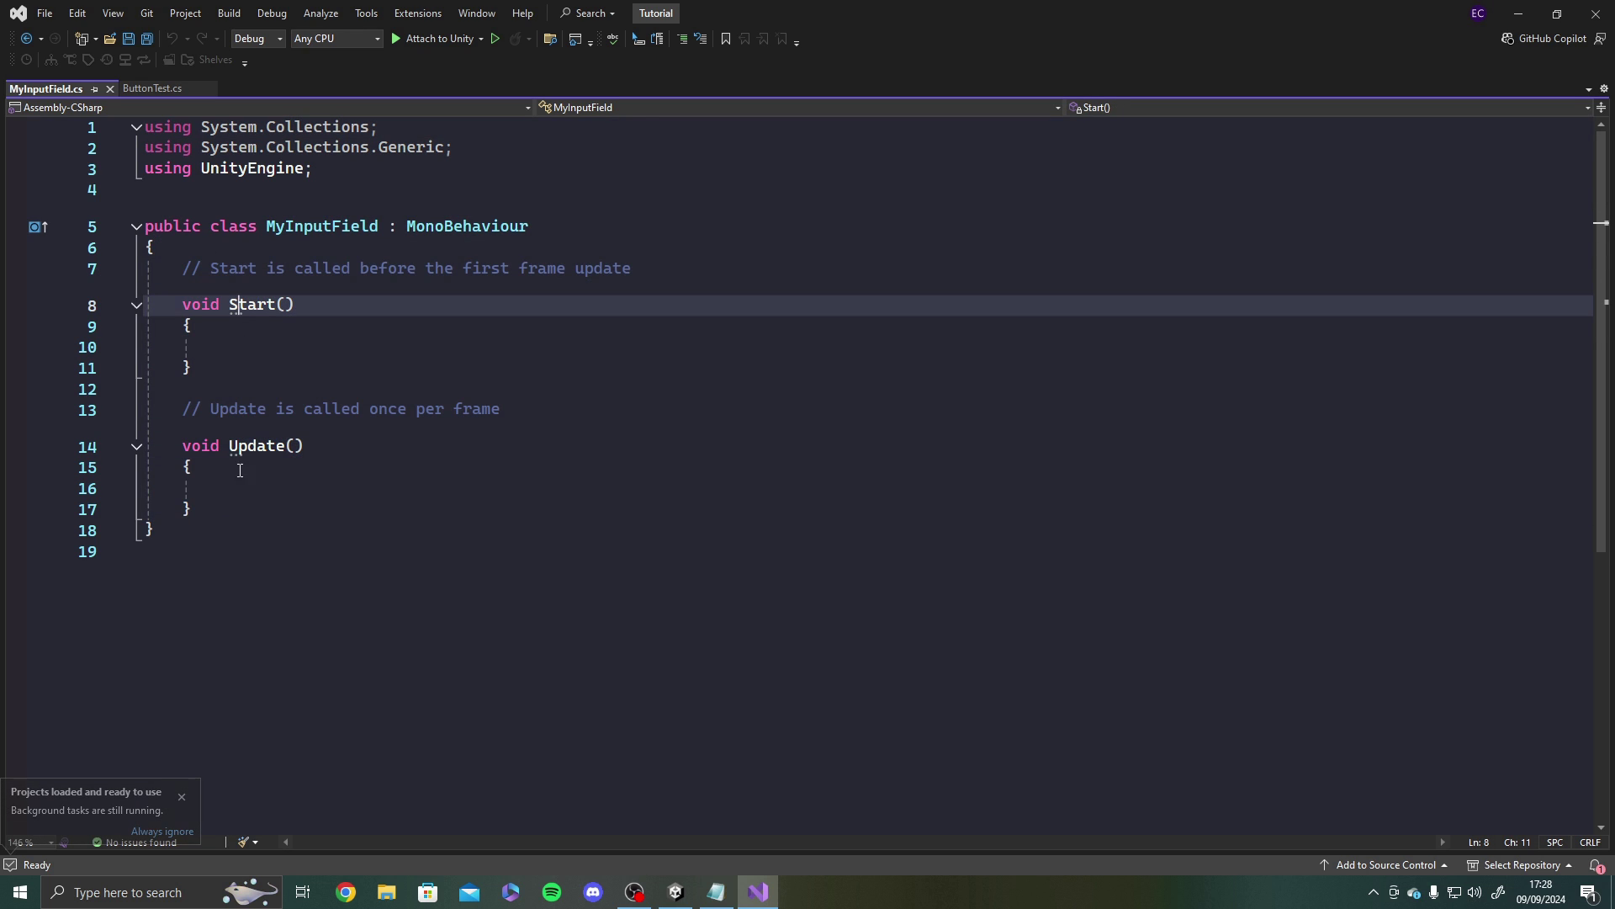
drag(192, 508, 182, 267)
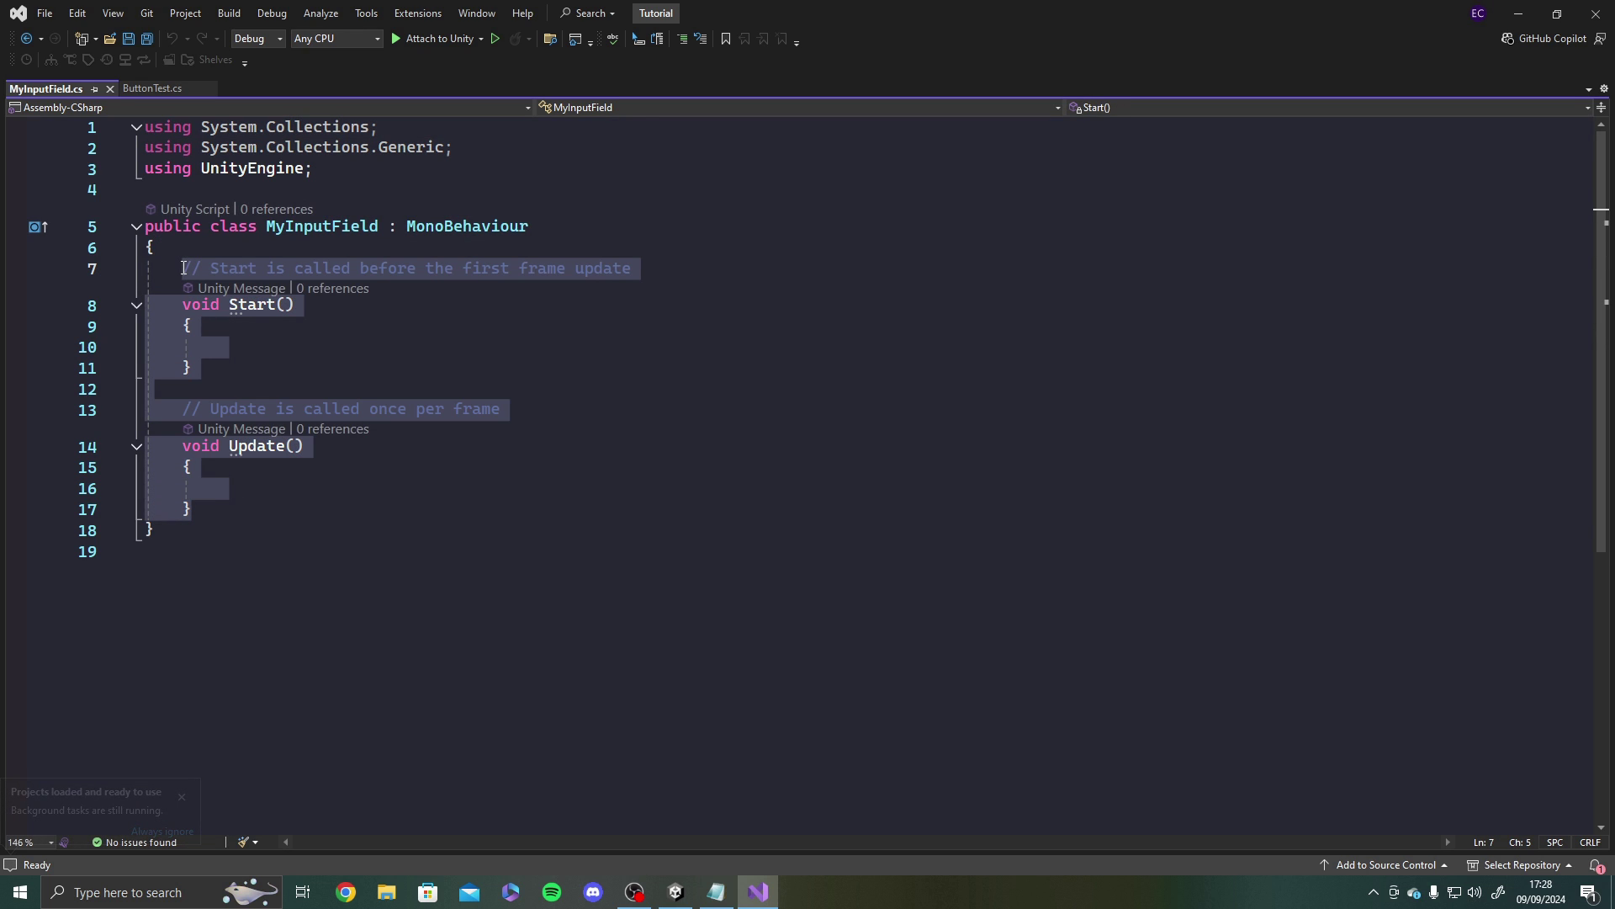
- Replace them with public void OutputState() printing "The string has just been updated"
text(public void )
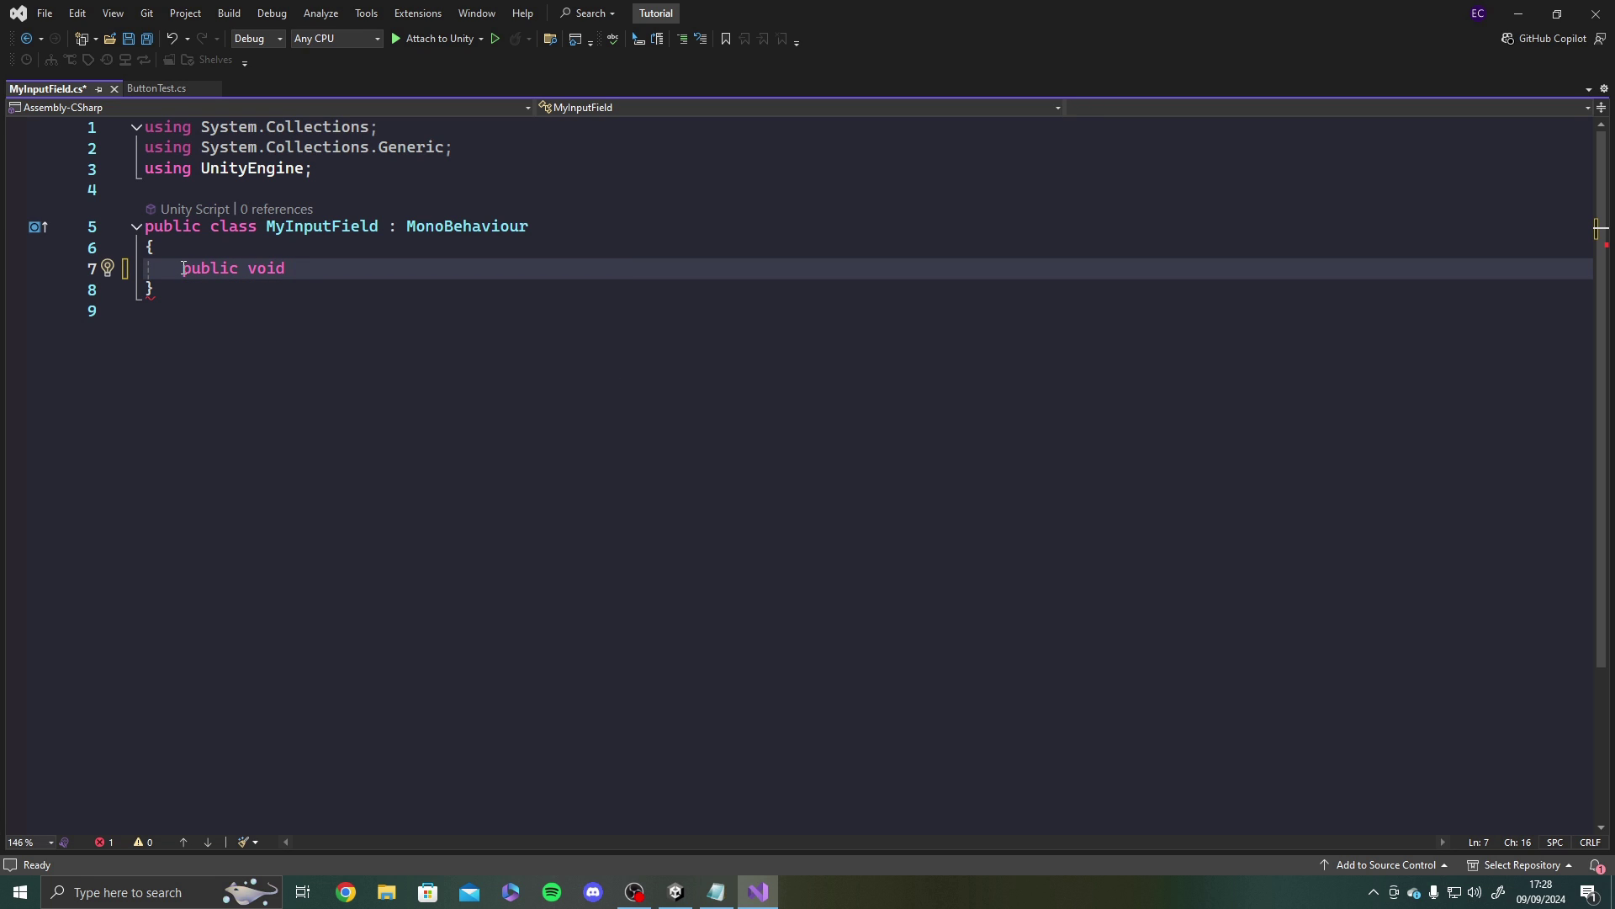
text(Outp)
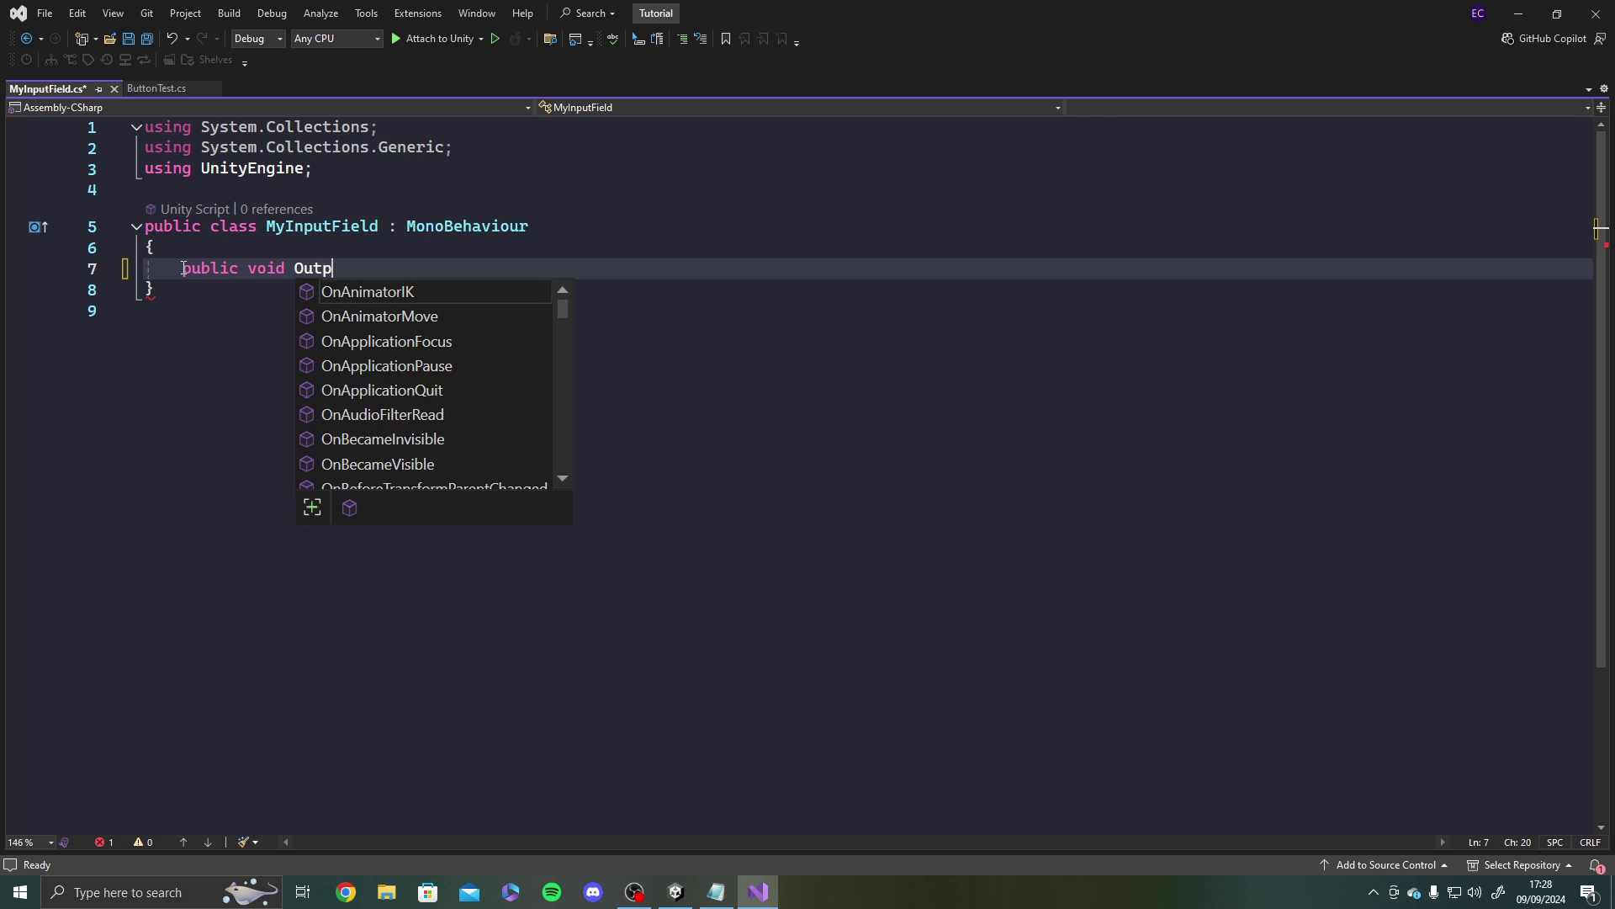
text(utState())
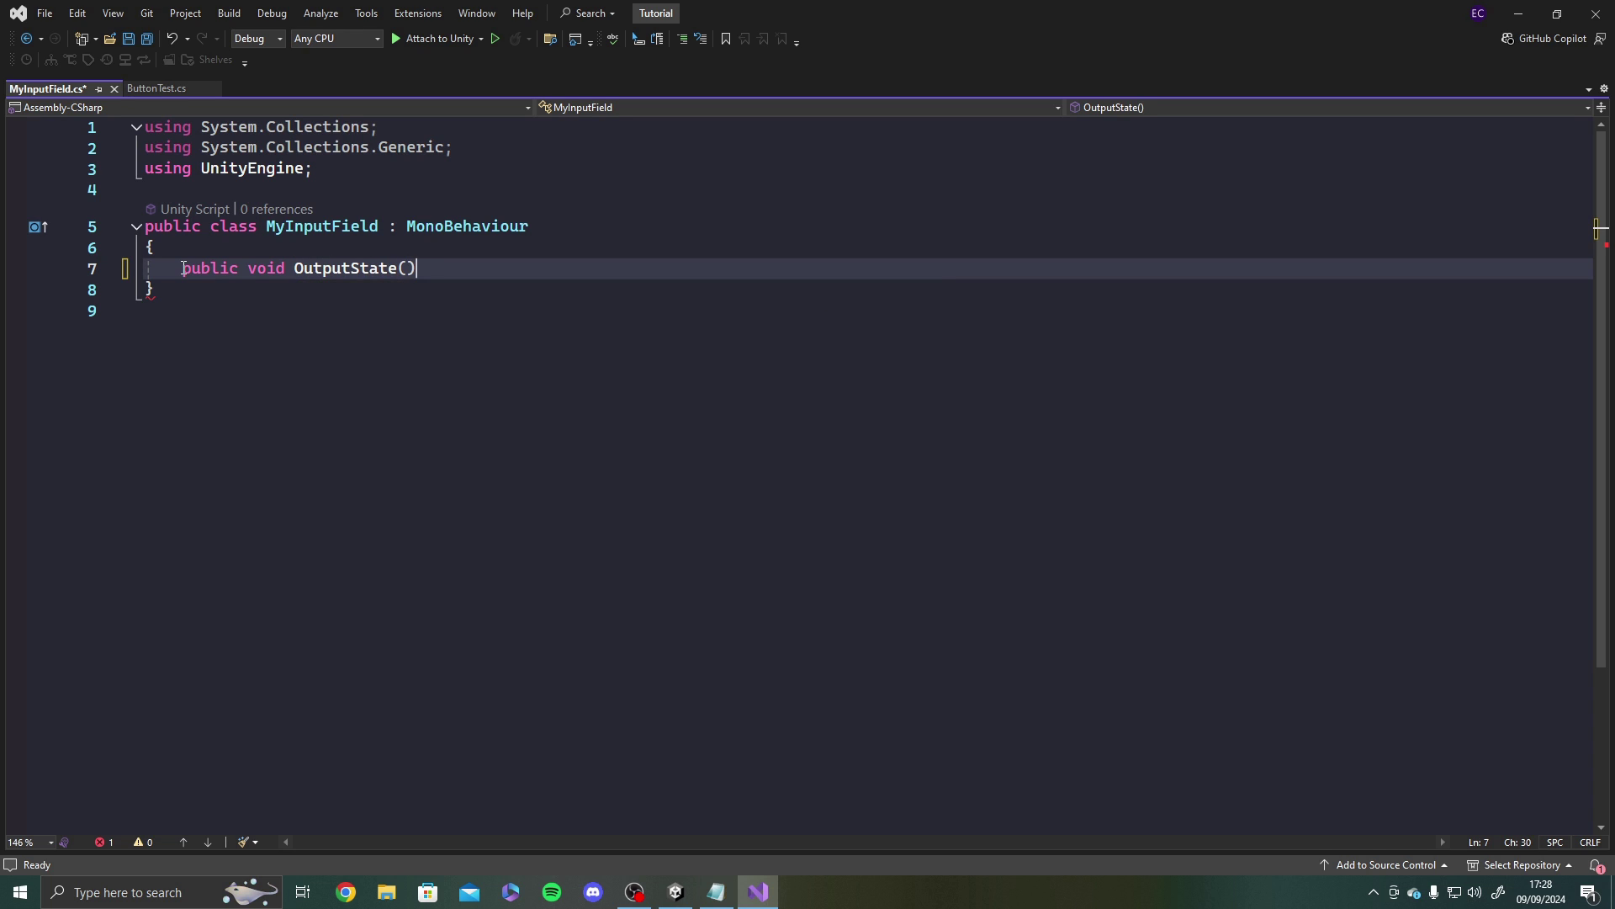
text( {)
key(Return)
text(print()
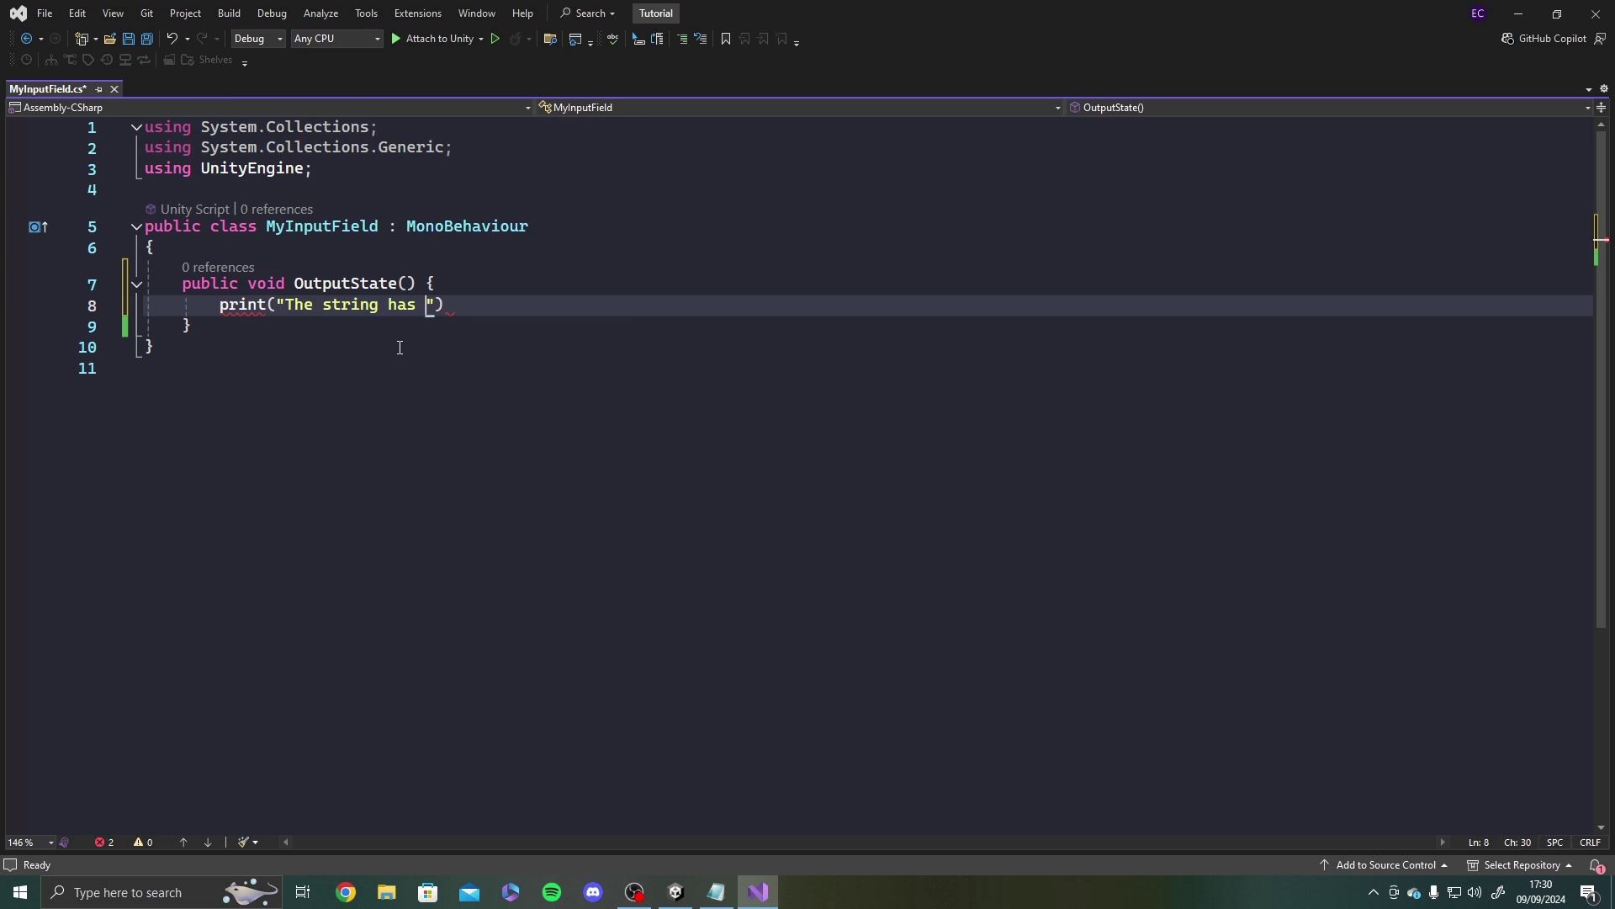
text(just been updatged)
key(BackSpace)
key(BackSpace)
key(BackSpace)
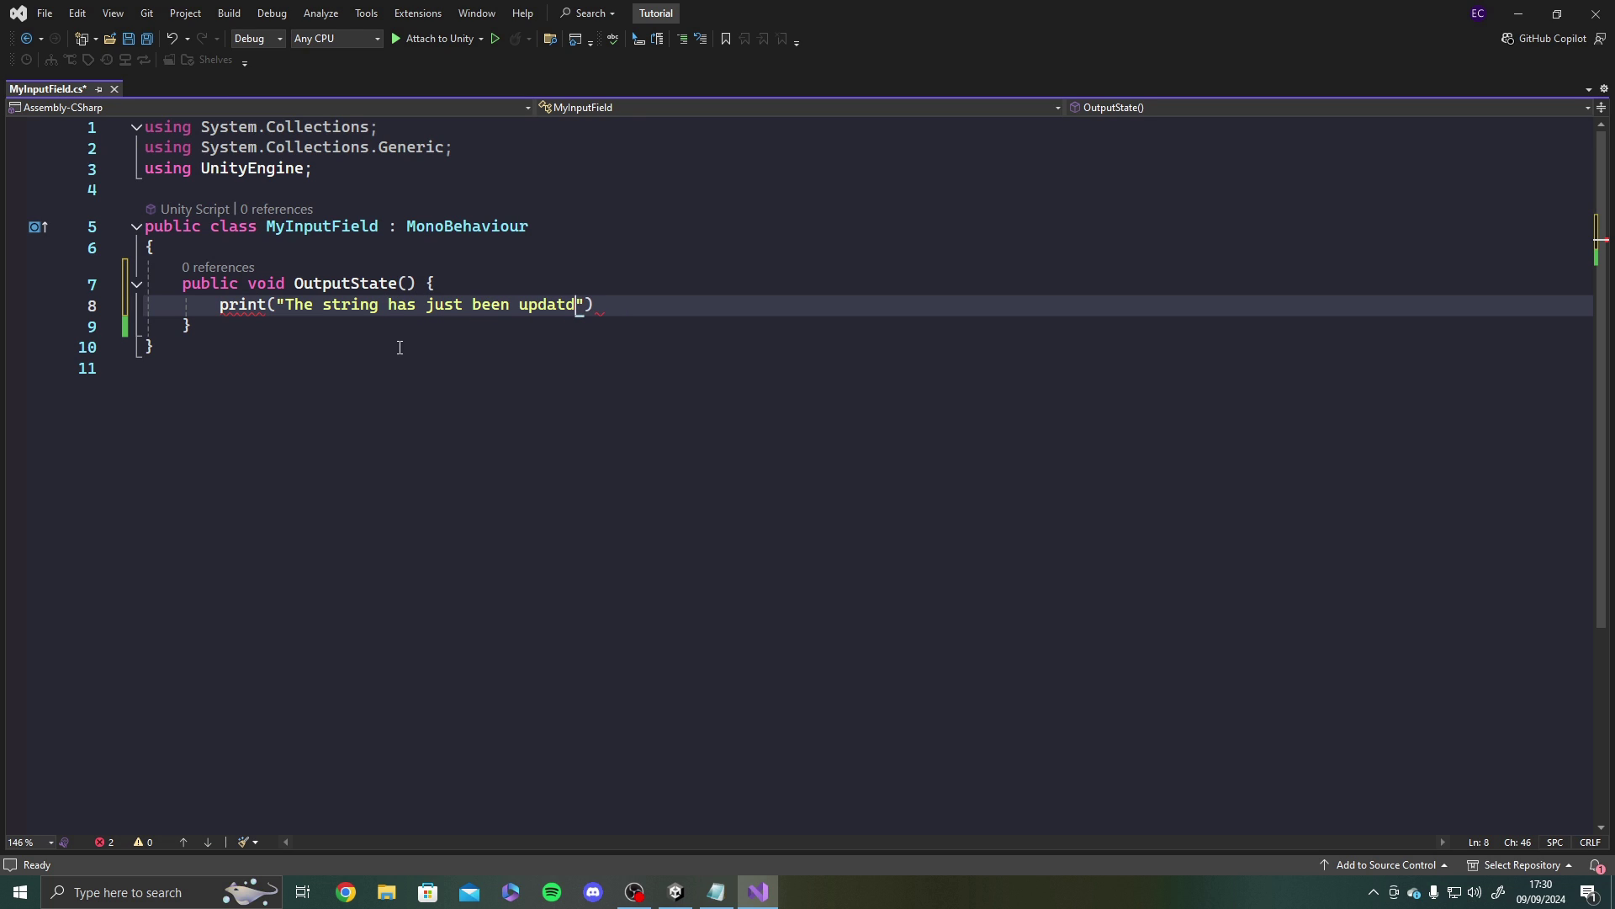
text(ed"))
text();)
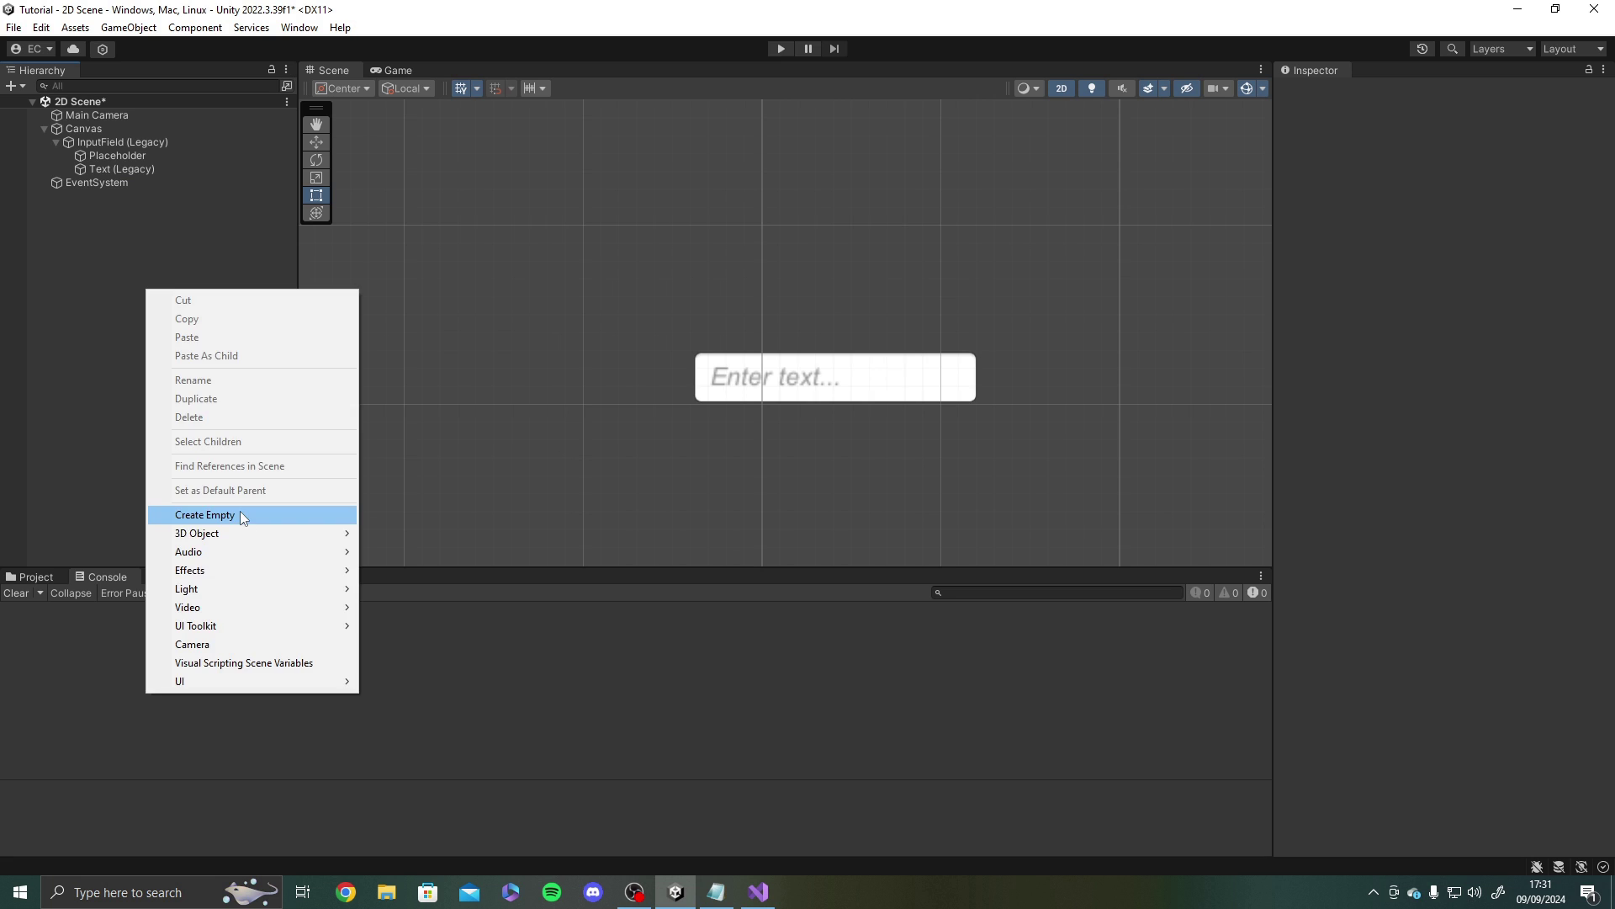
- Create an empty object named InputFieldScript and attach the MyInputField script to it
click(240, 512)
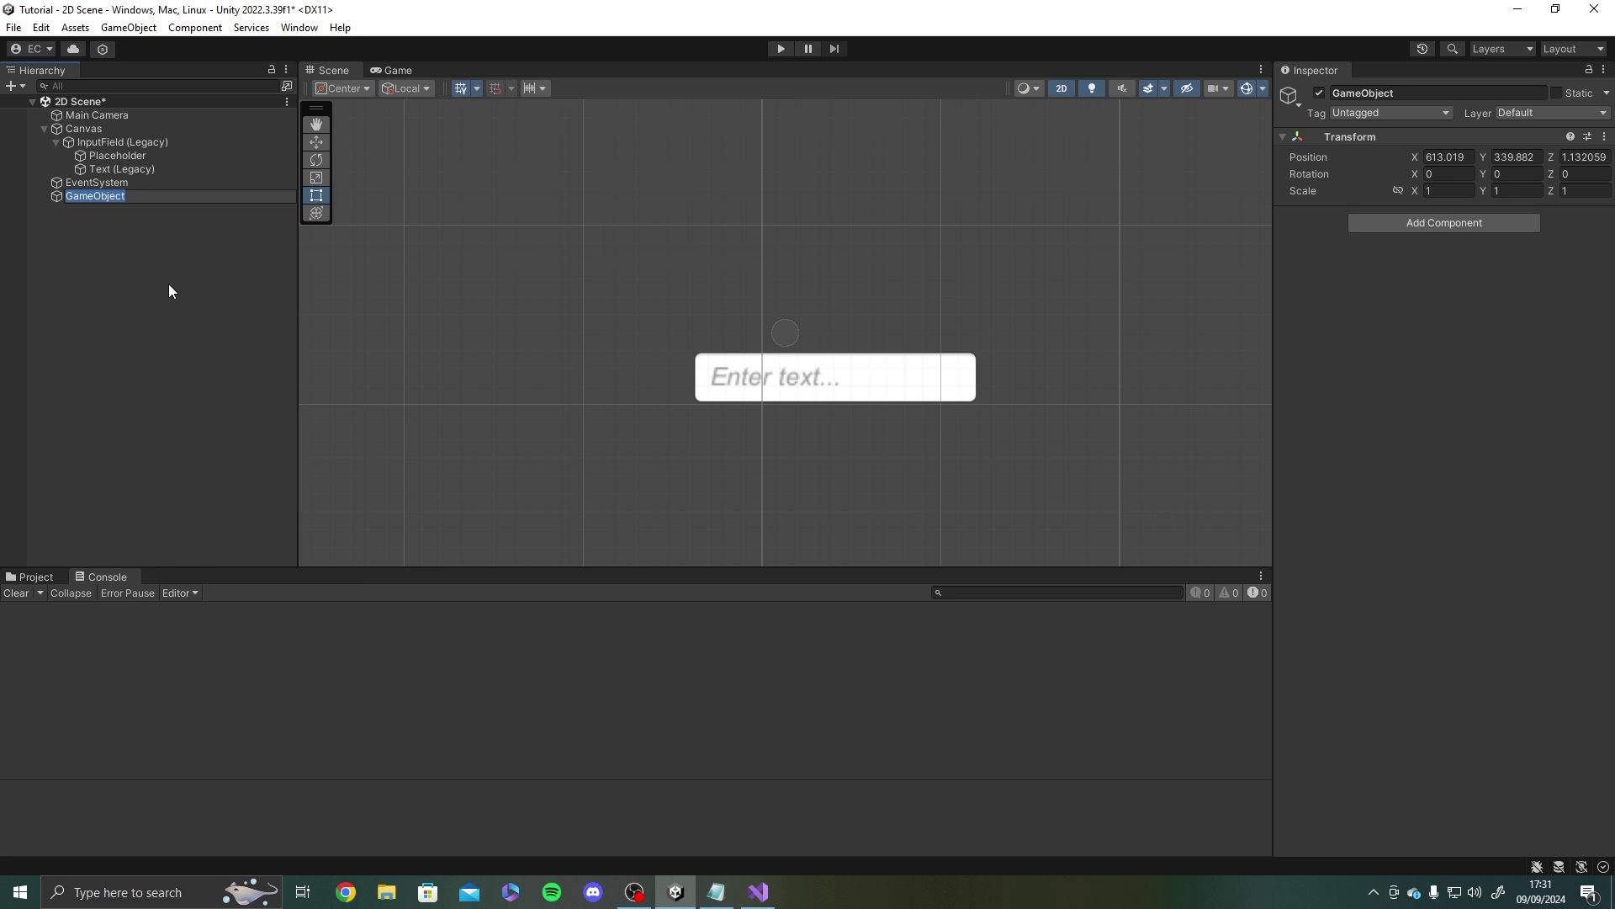
text(InputFieldScript)
key(Return)
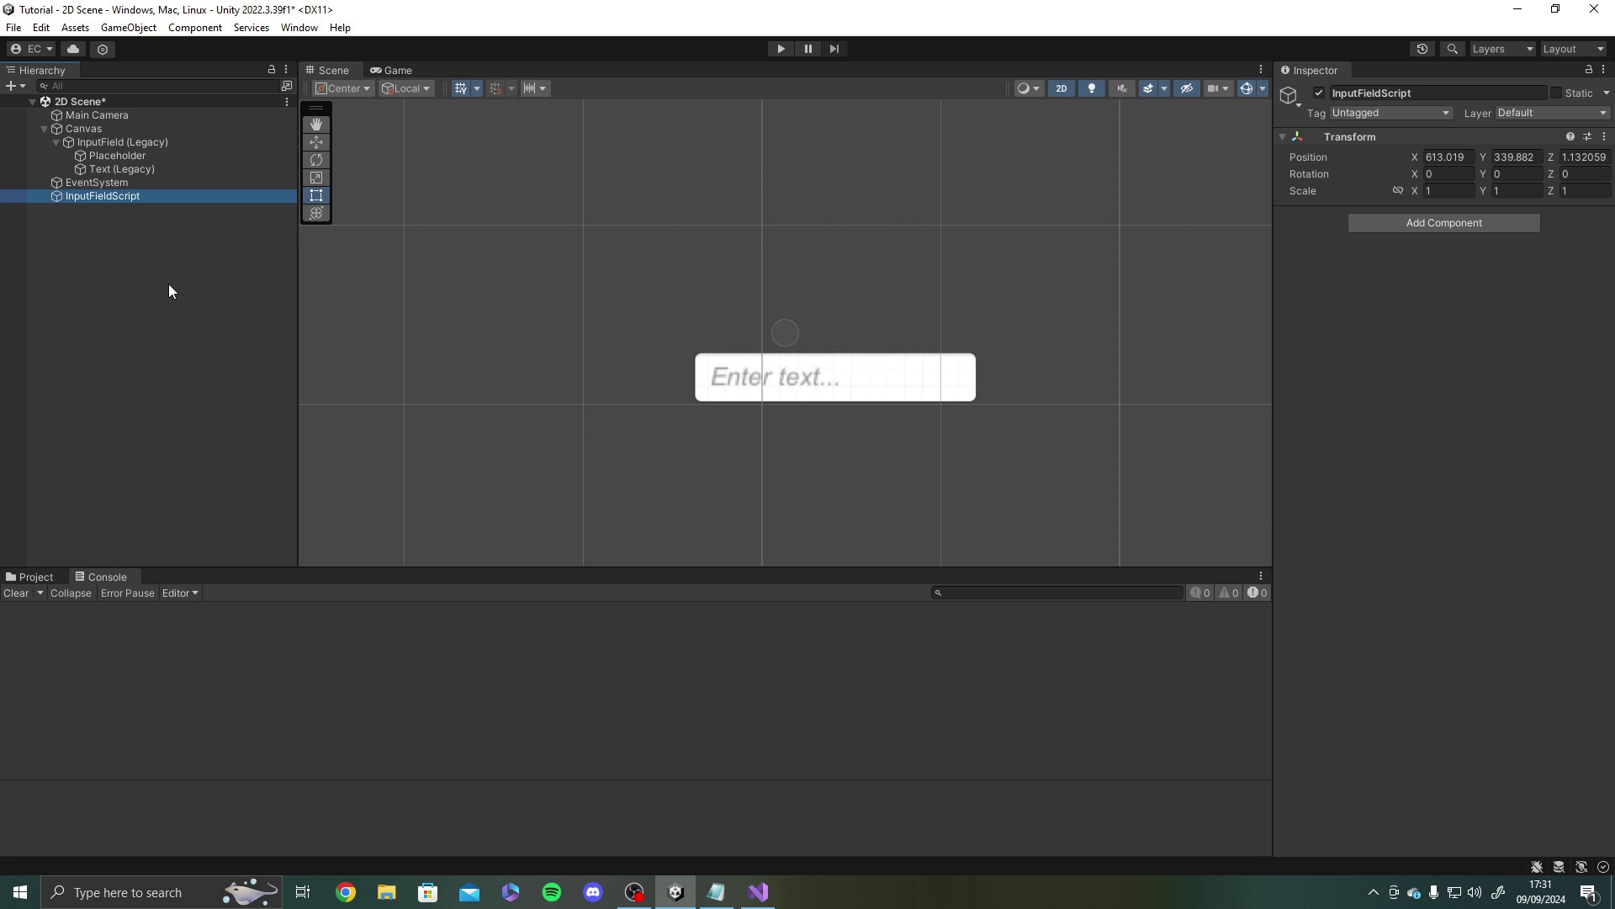
click(30, 576)
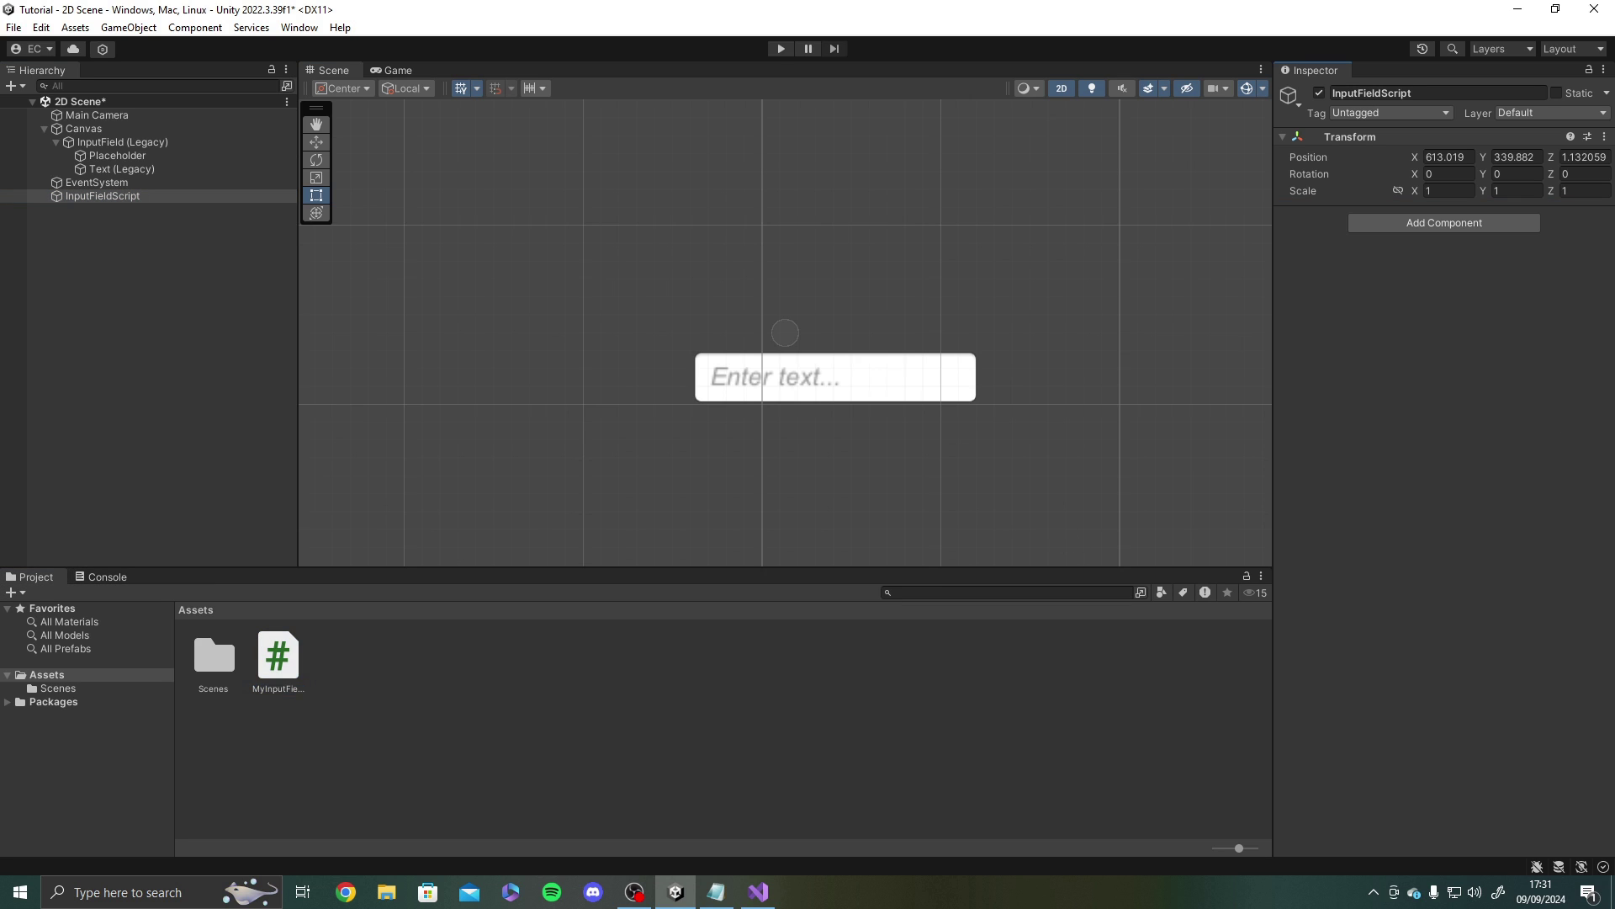
click(494, 668)
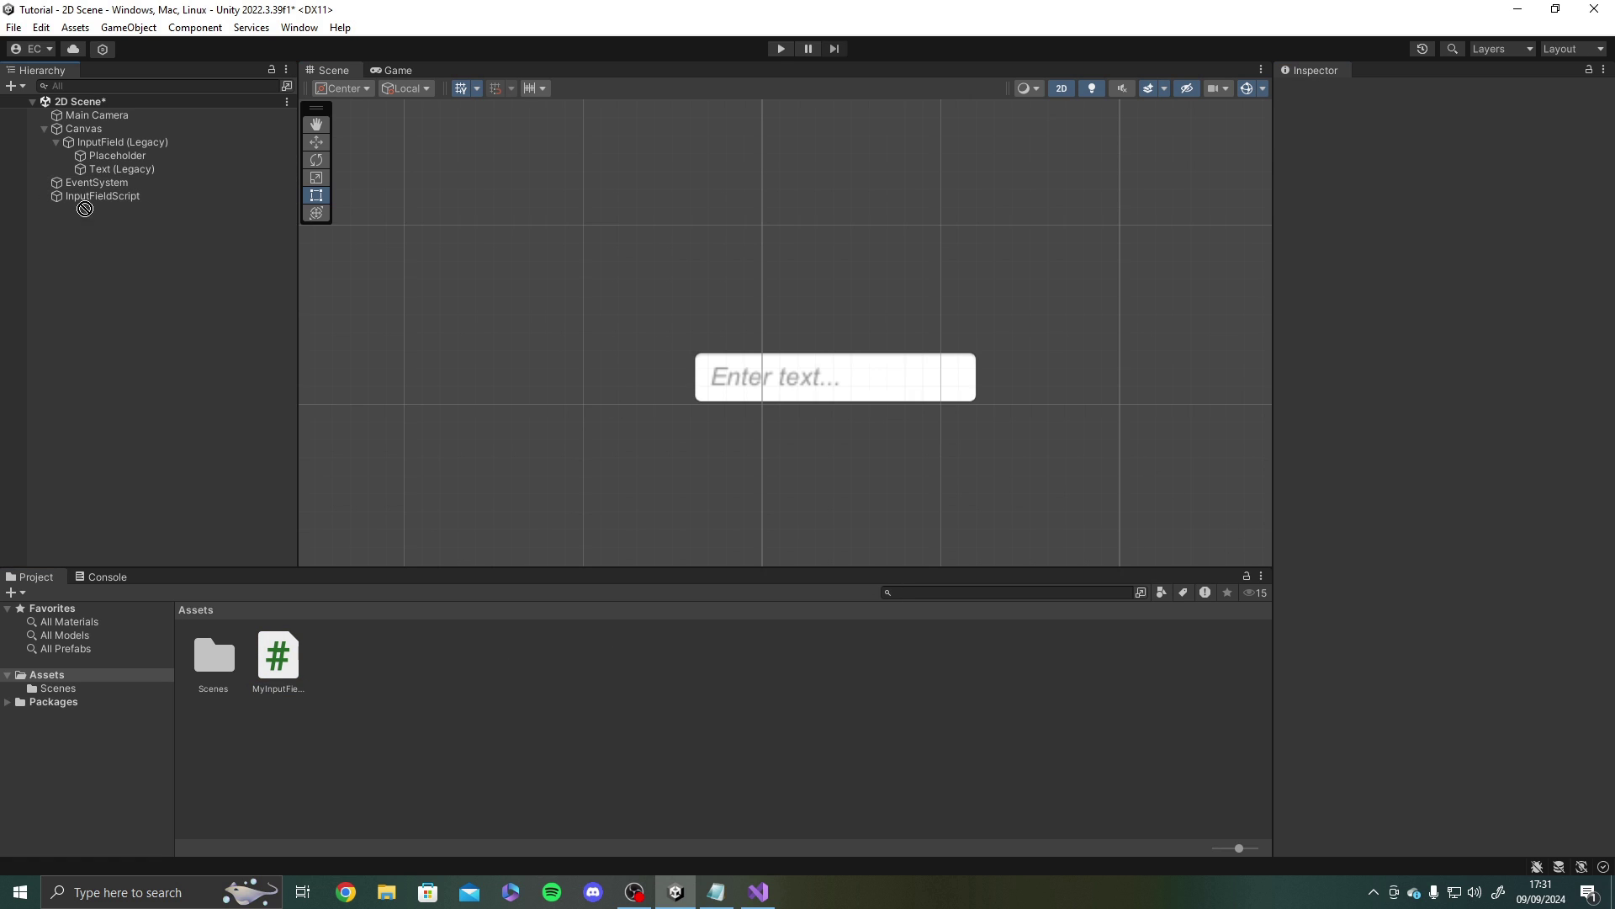
click(100, 141)
click(103, 196)
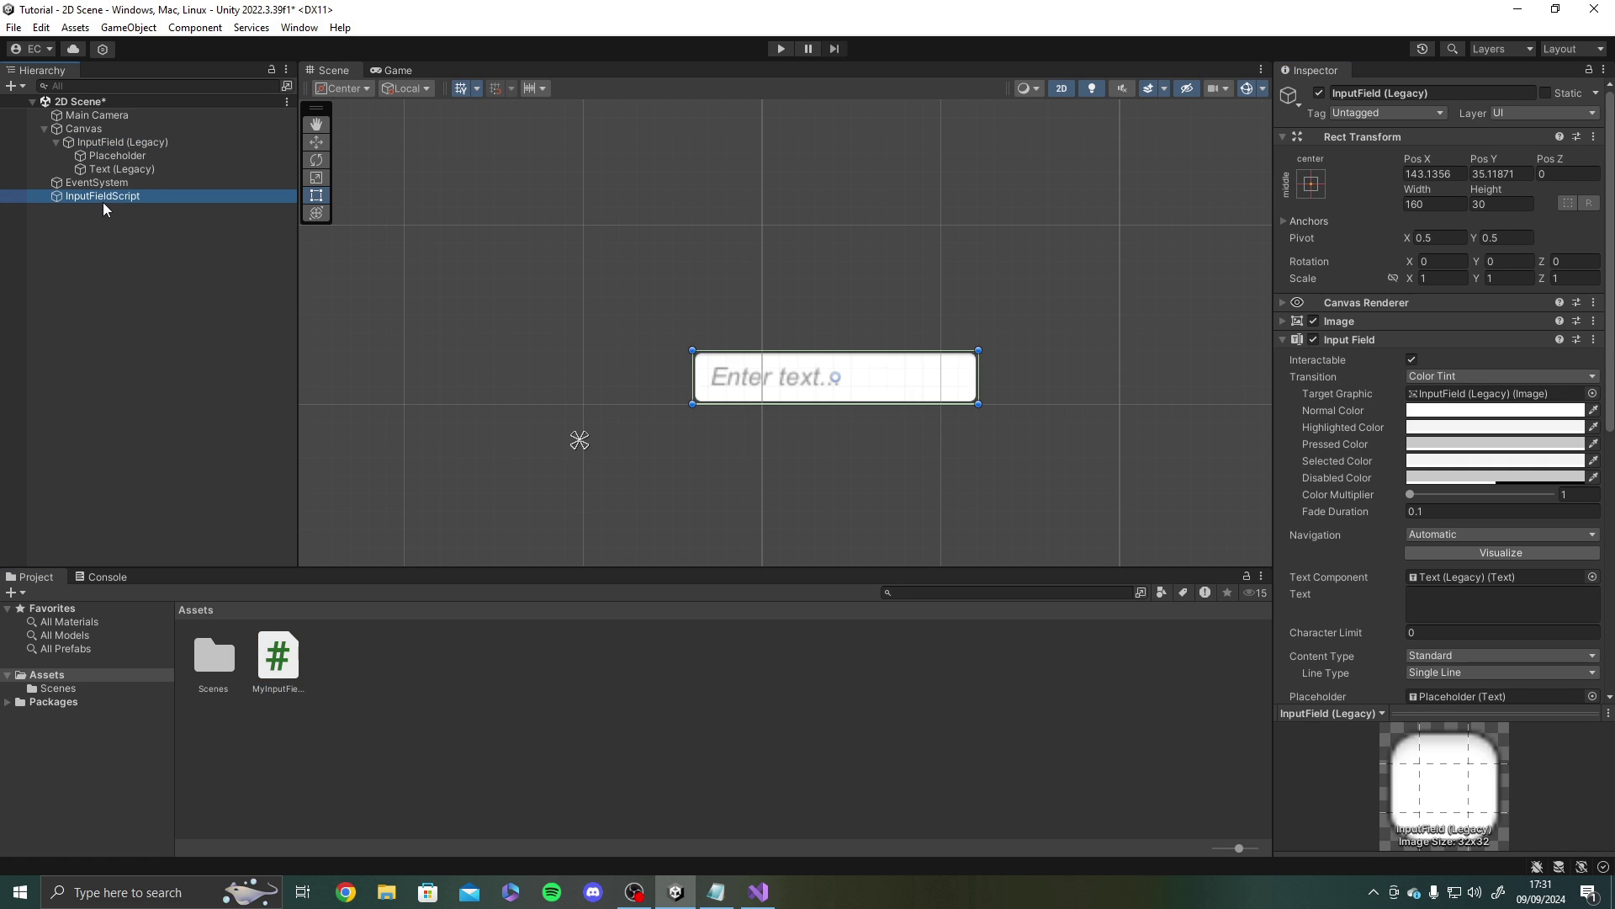
- Set InputFieldScript as the On Value Changed target, calling MyInputField.OutputState()
click(108, 141)
scroll(1436, 497, down, 10)
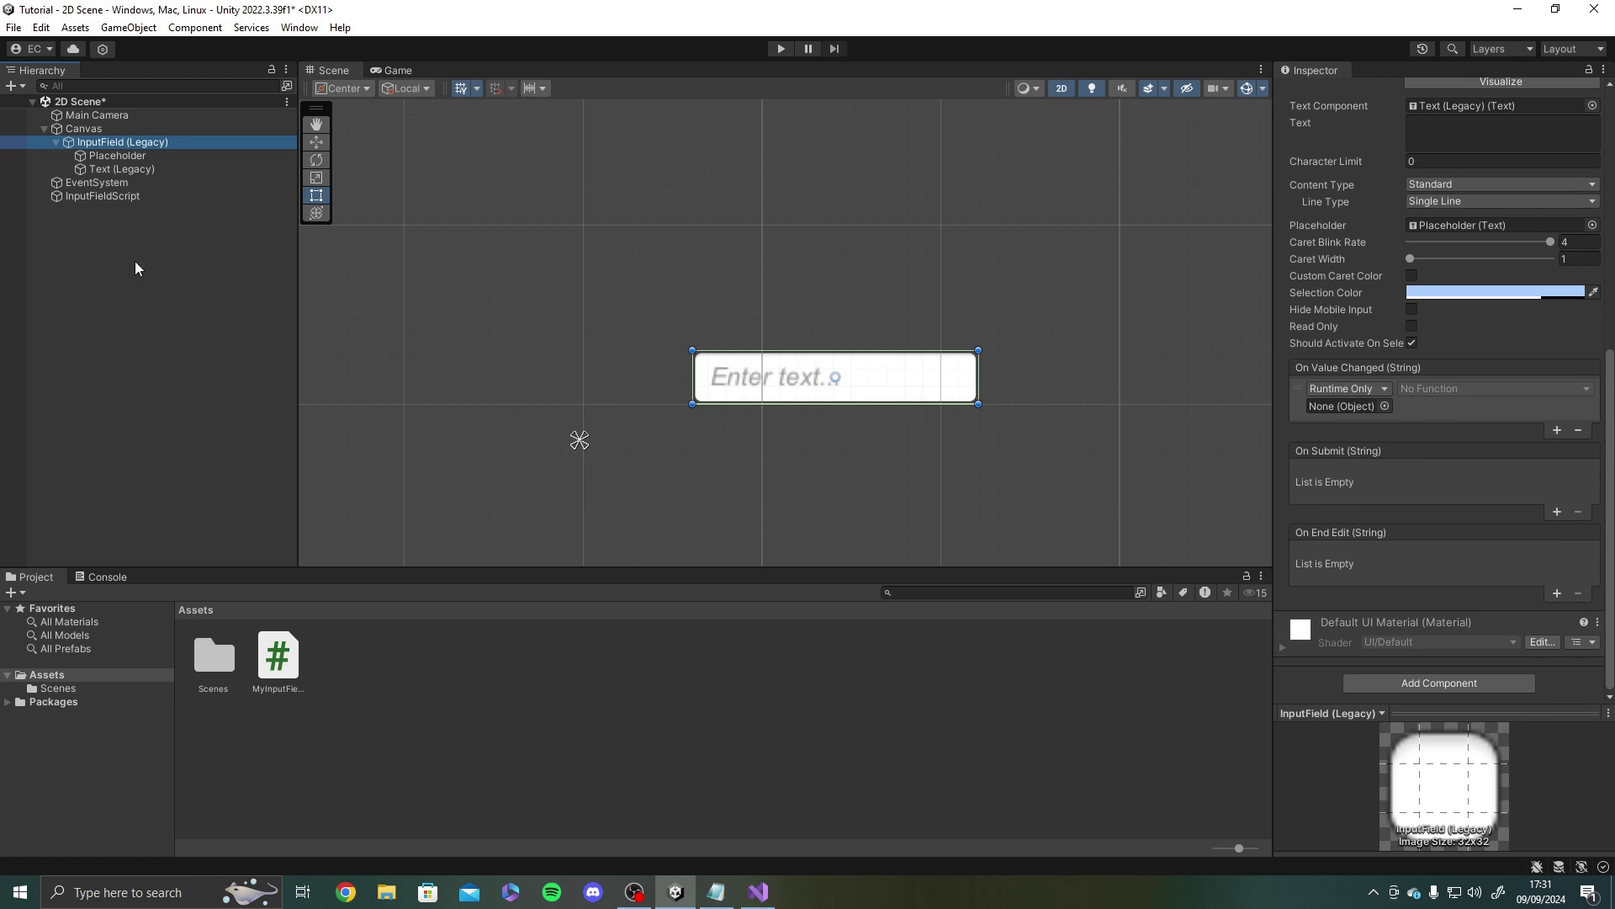
drag(68, 197, 1356, 415)
click(1430, 389)
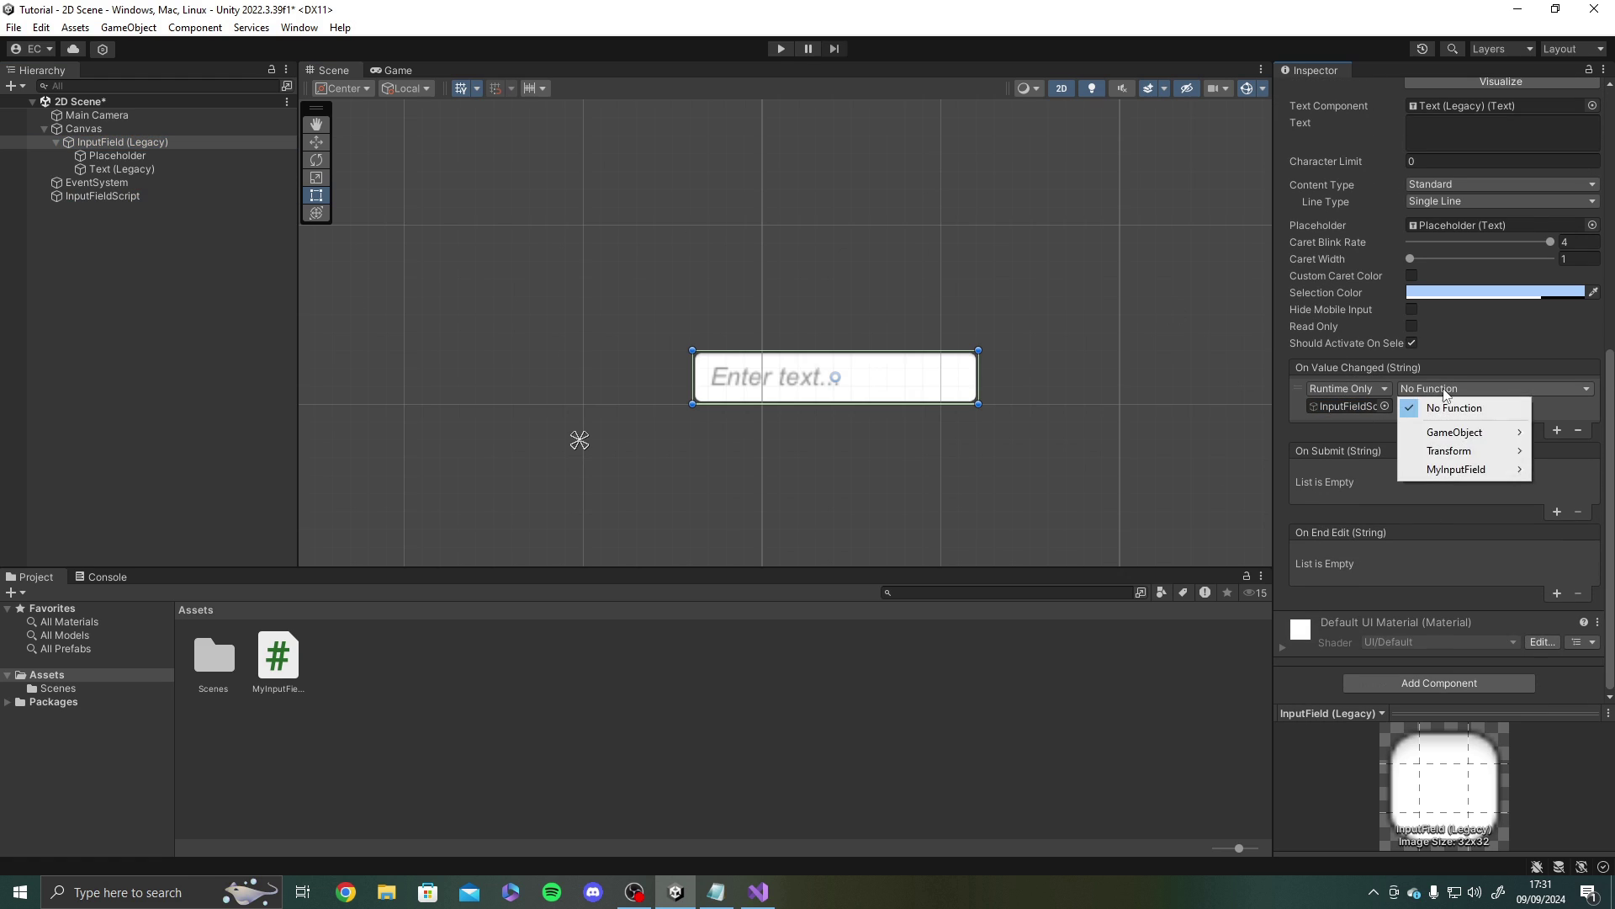
mouse_move(1434, 469)
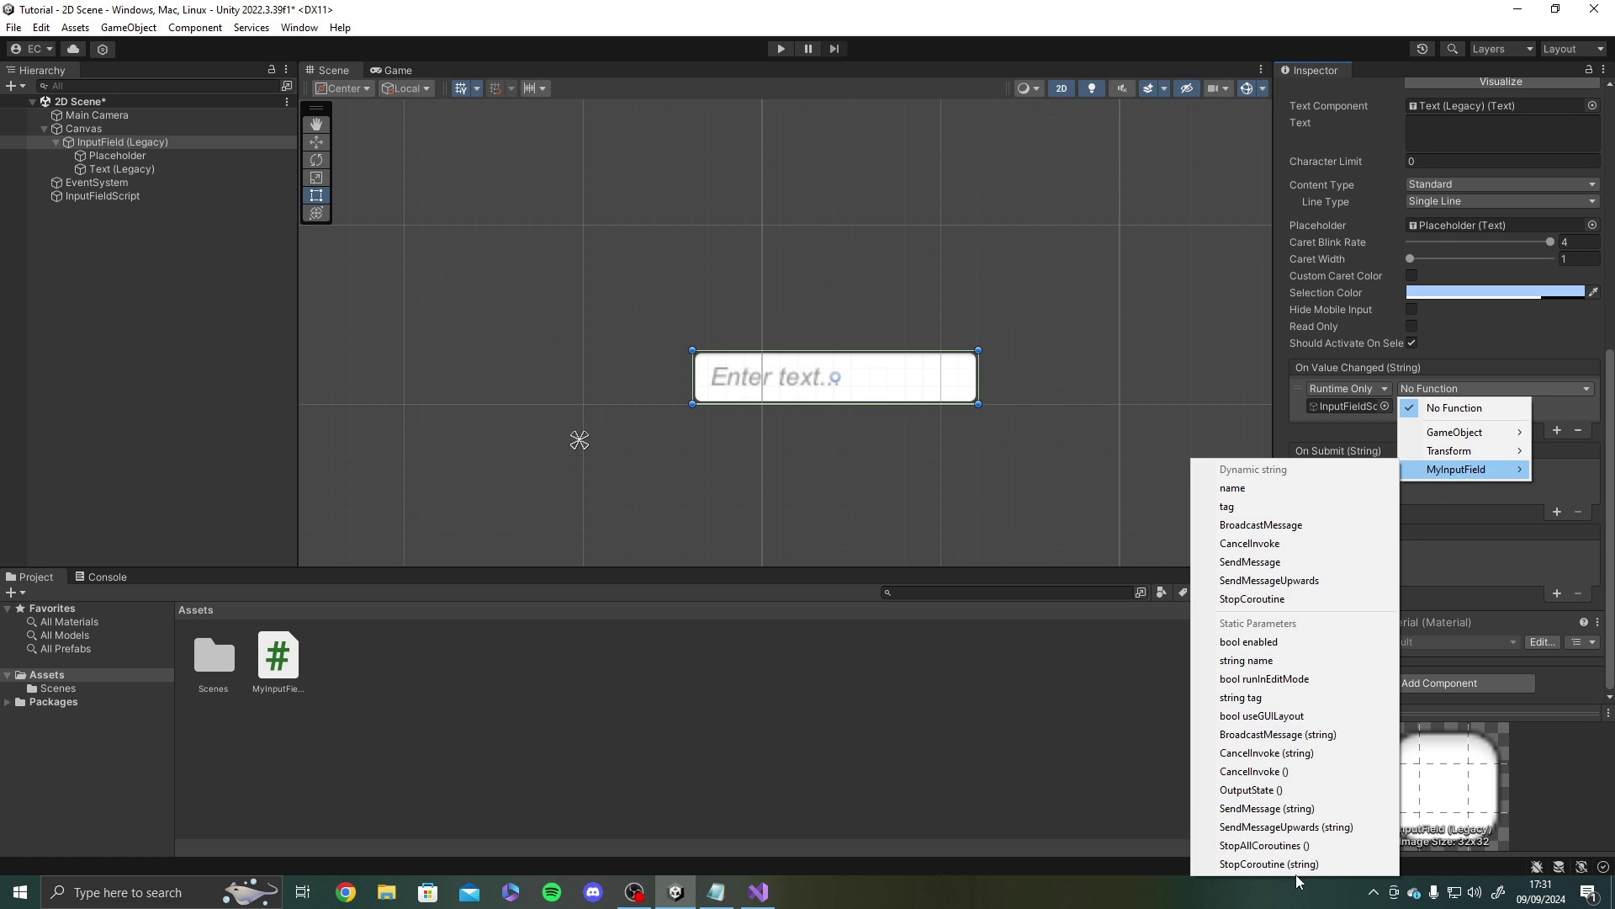
click(1253, 789)
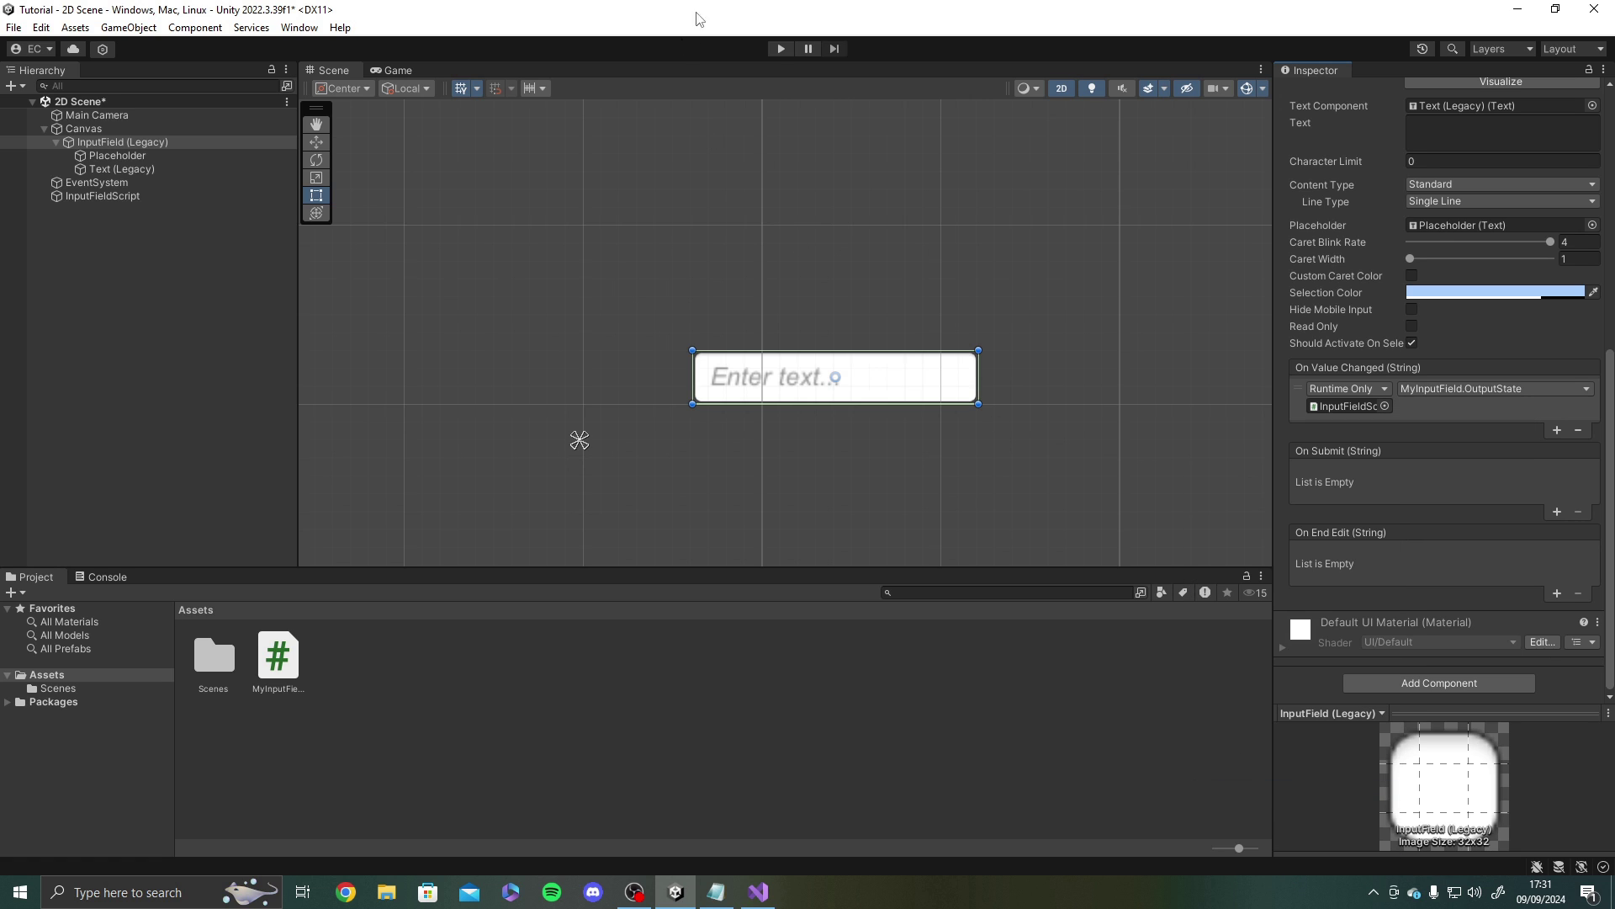
- Play the scene, type Hello in the input field while watching Console logs, then stop
click(781, 48)
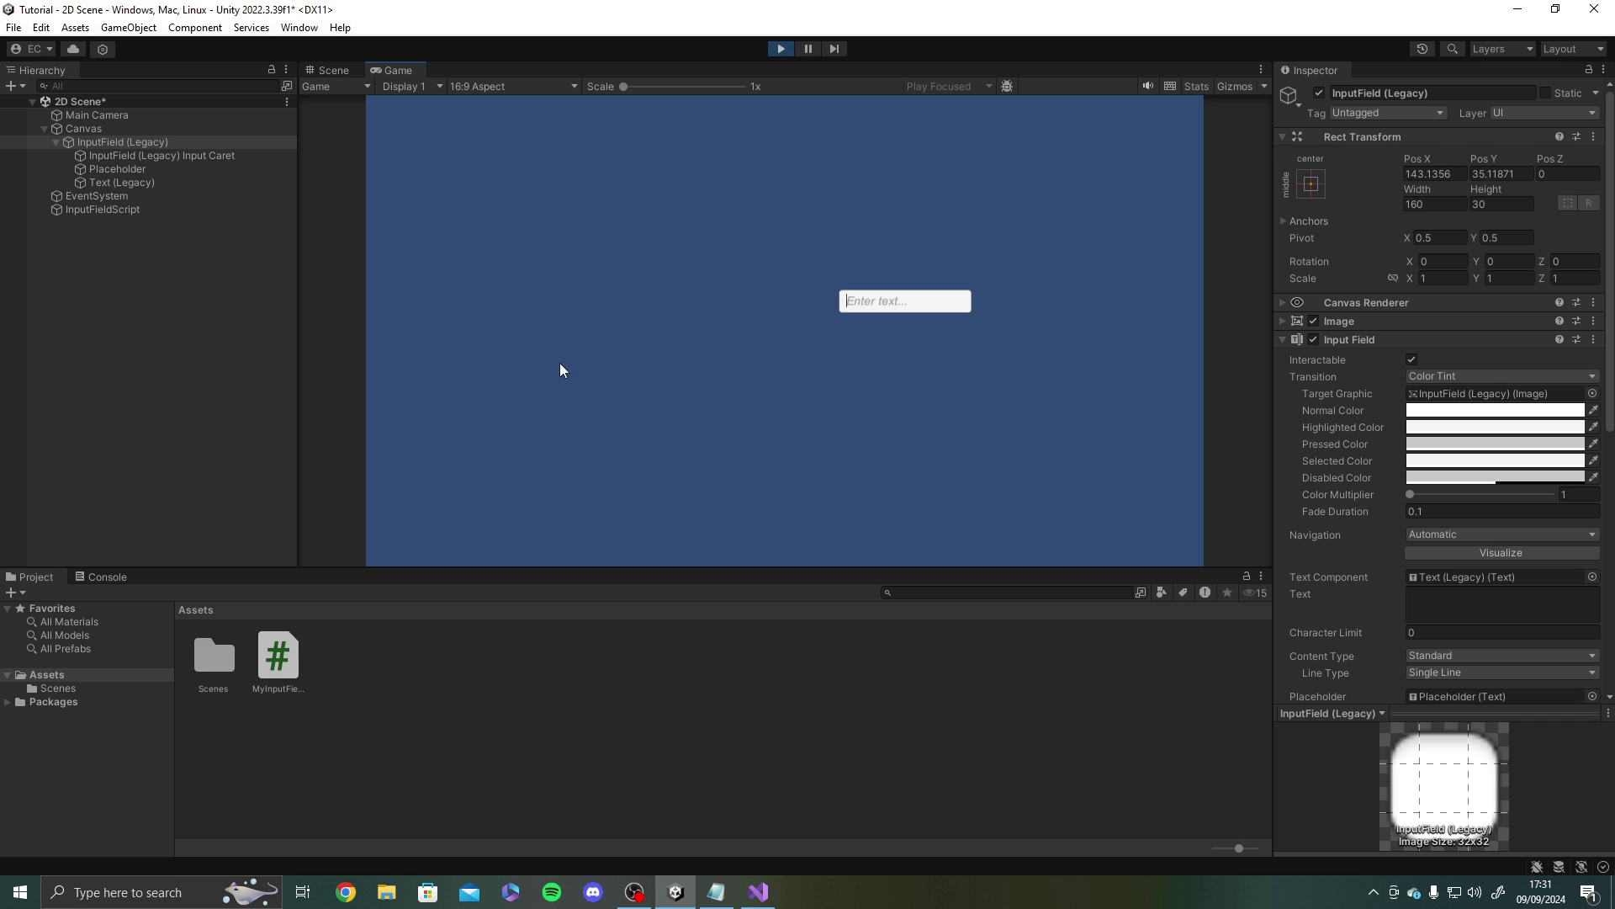
click(103, 577)
click(898, 302)
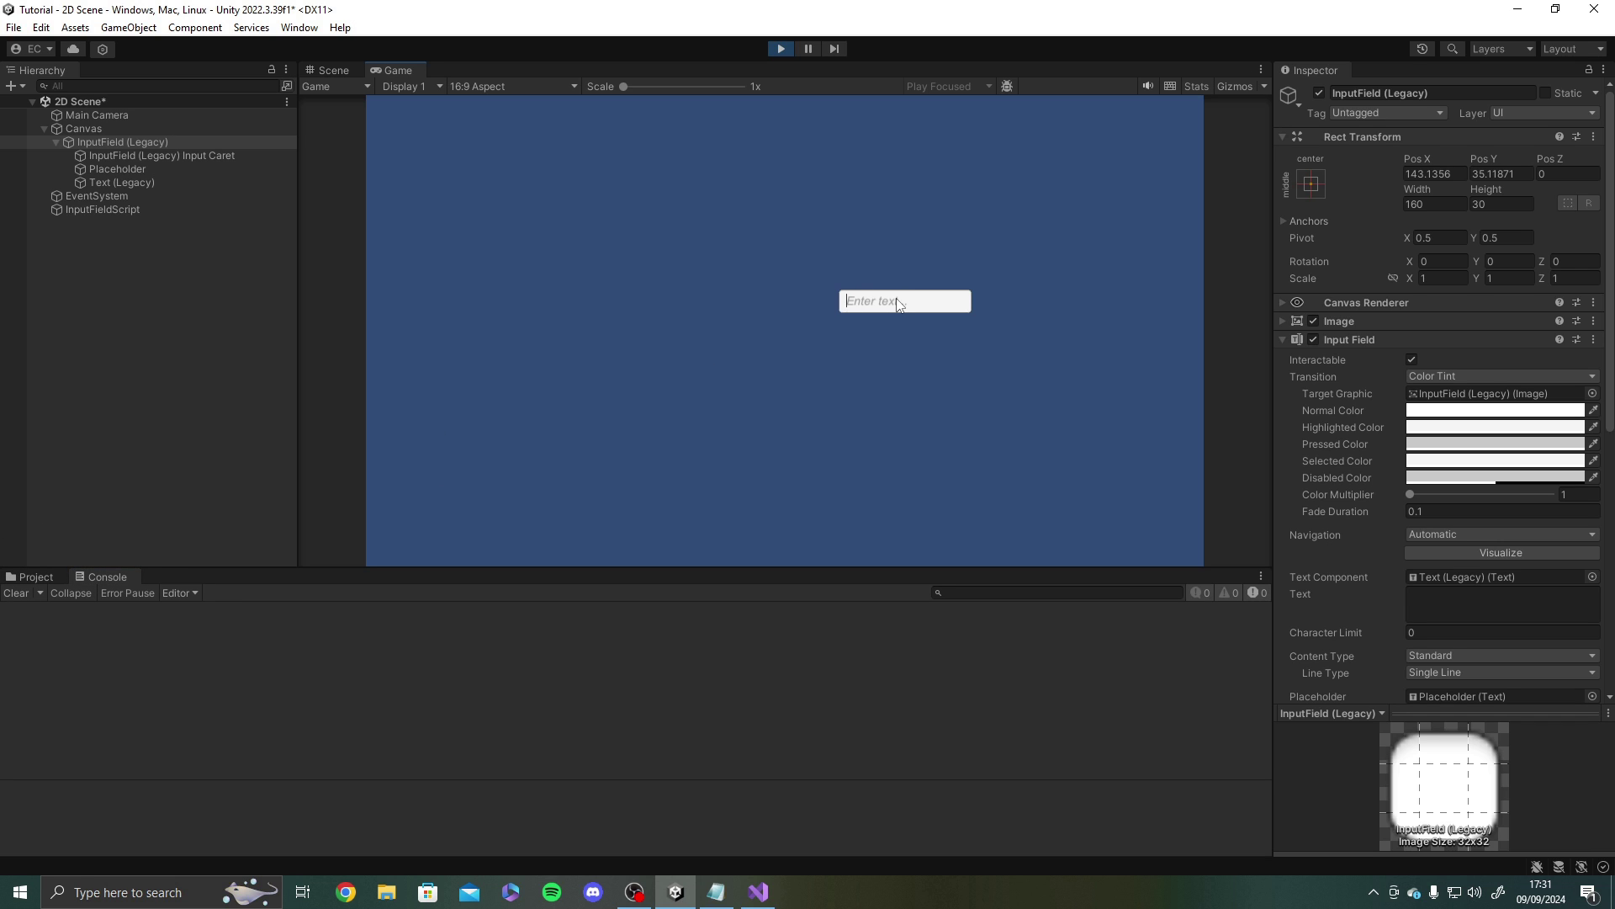
text(Hello)
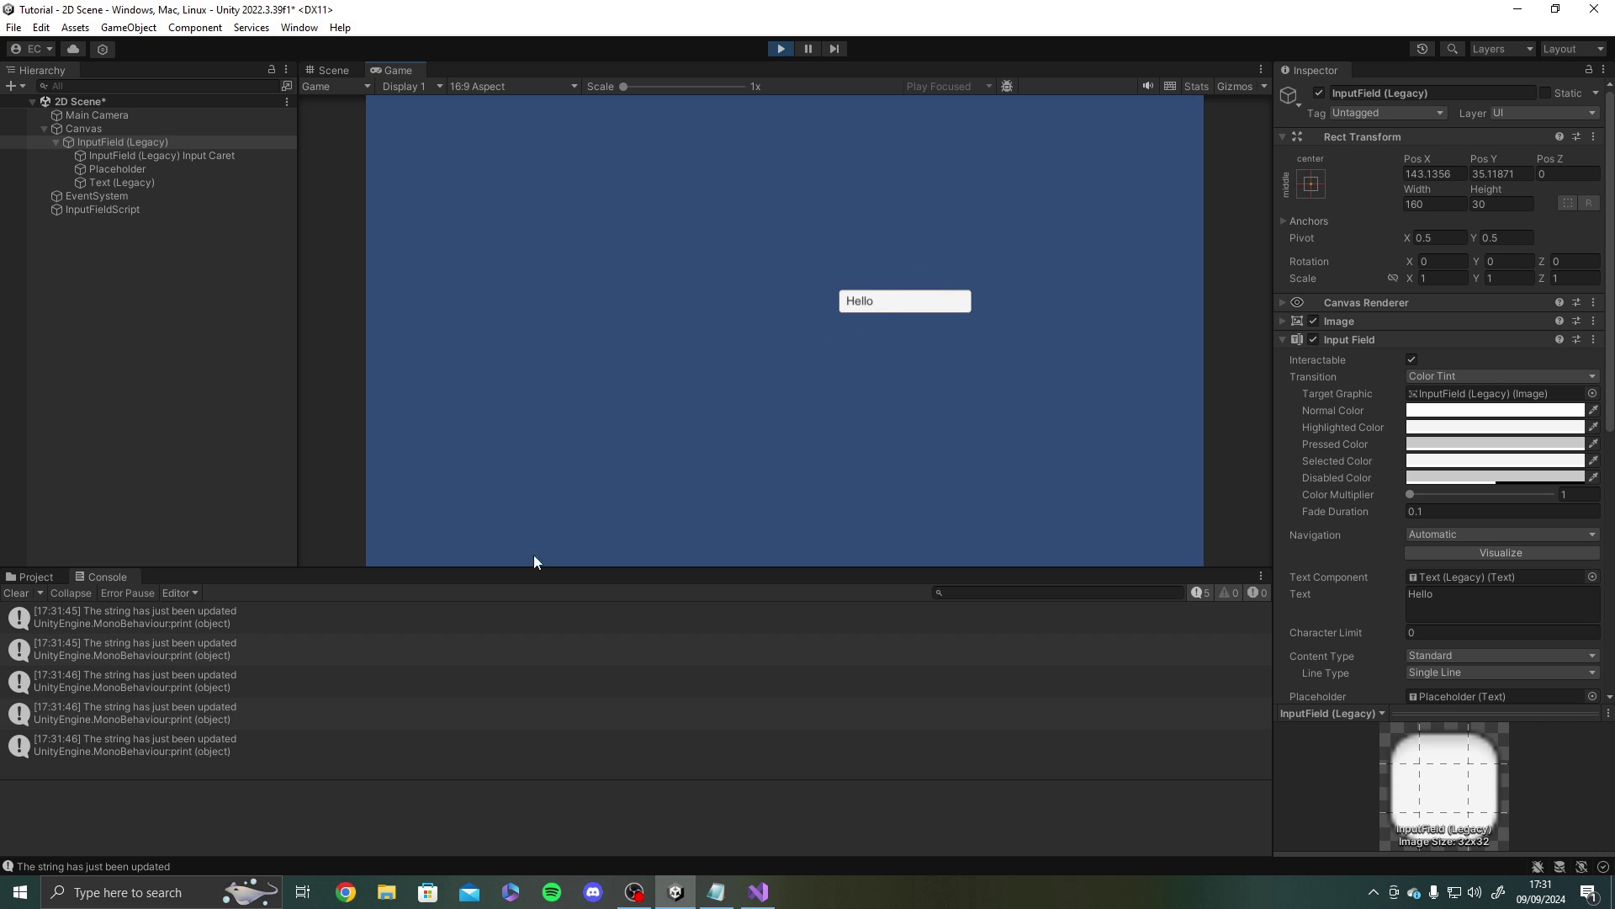
click(781, 49)
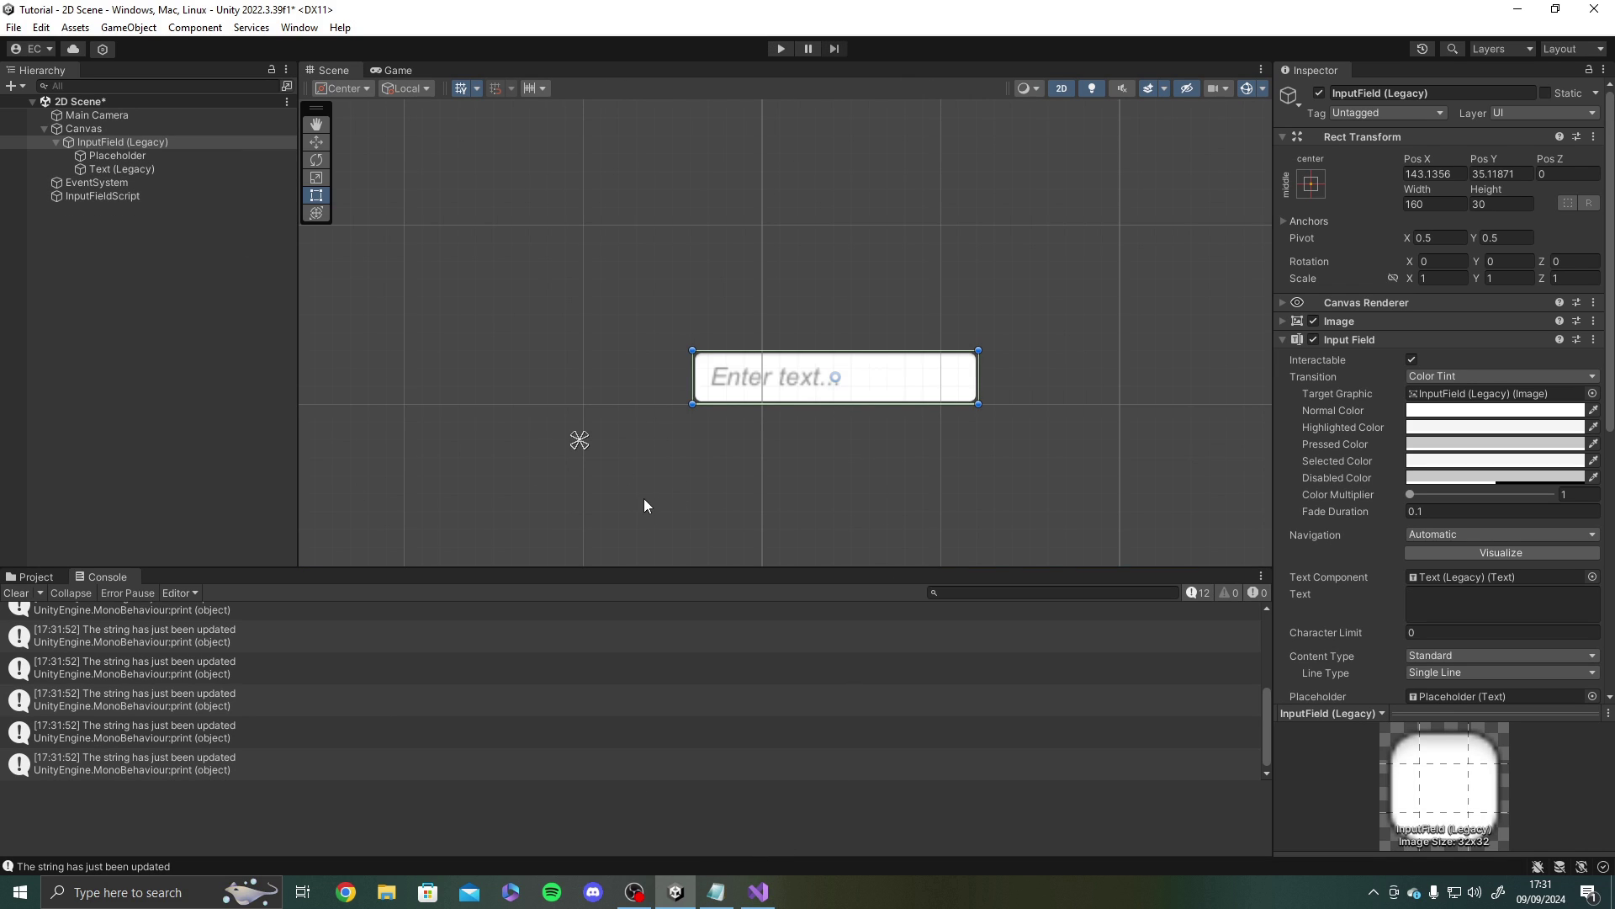
- Change OutputState's print message to "Submitted!" and save MyInputField.cs
click(758, 891)
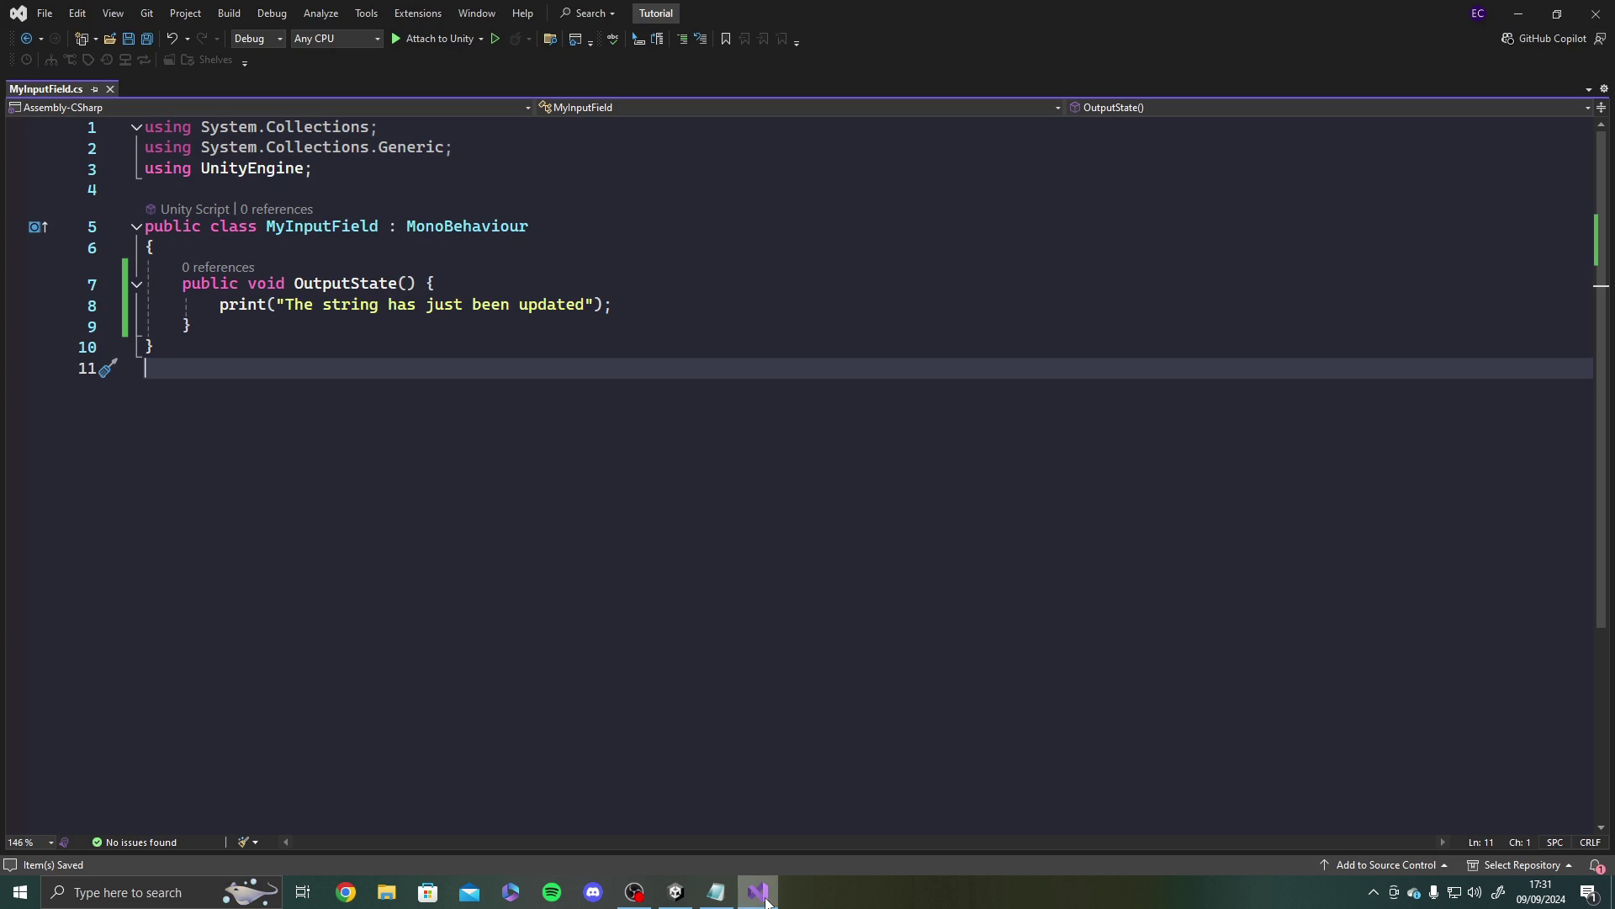
drag(585, 305, 286, 306)
text(Sub)
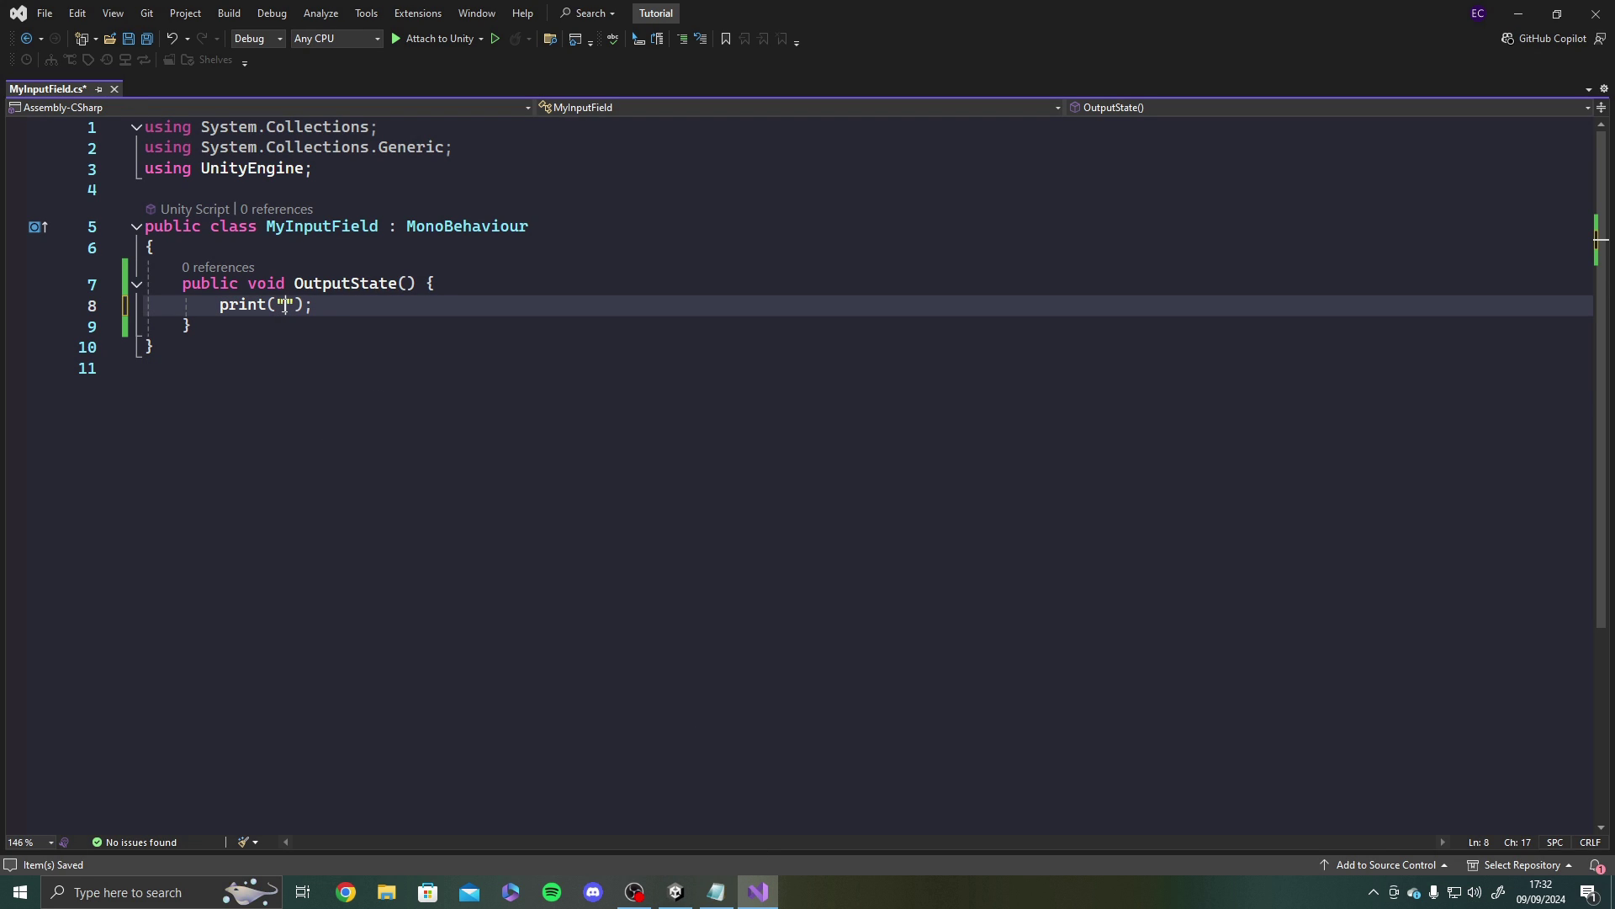
text(mitted!)
click(490, 444)
key(ctrl+s)
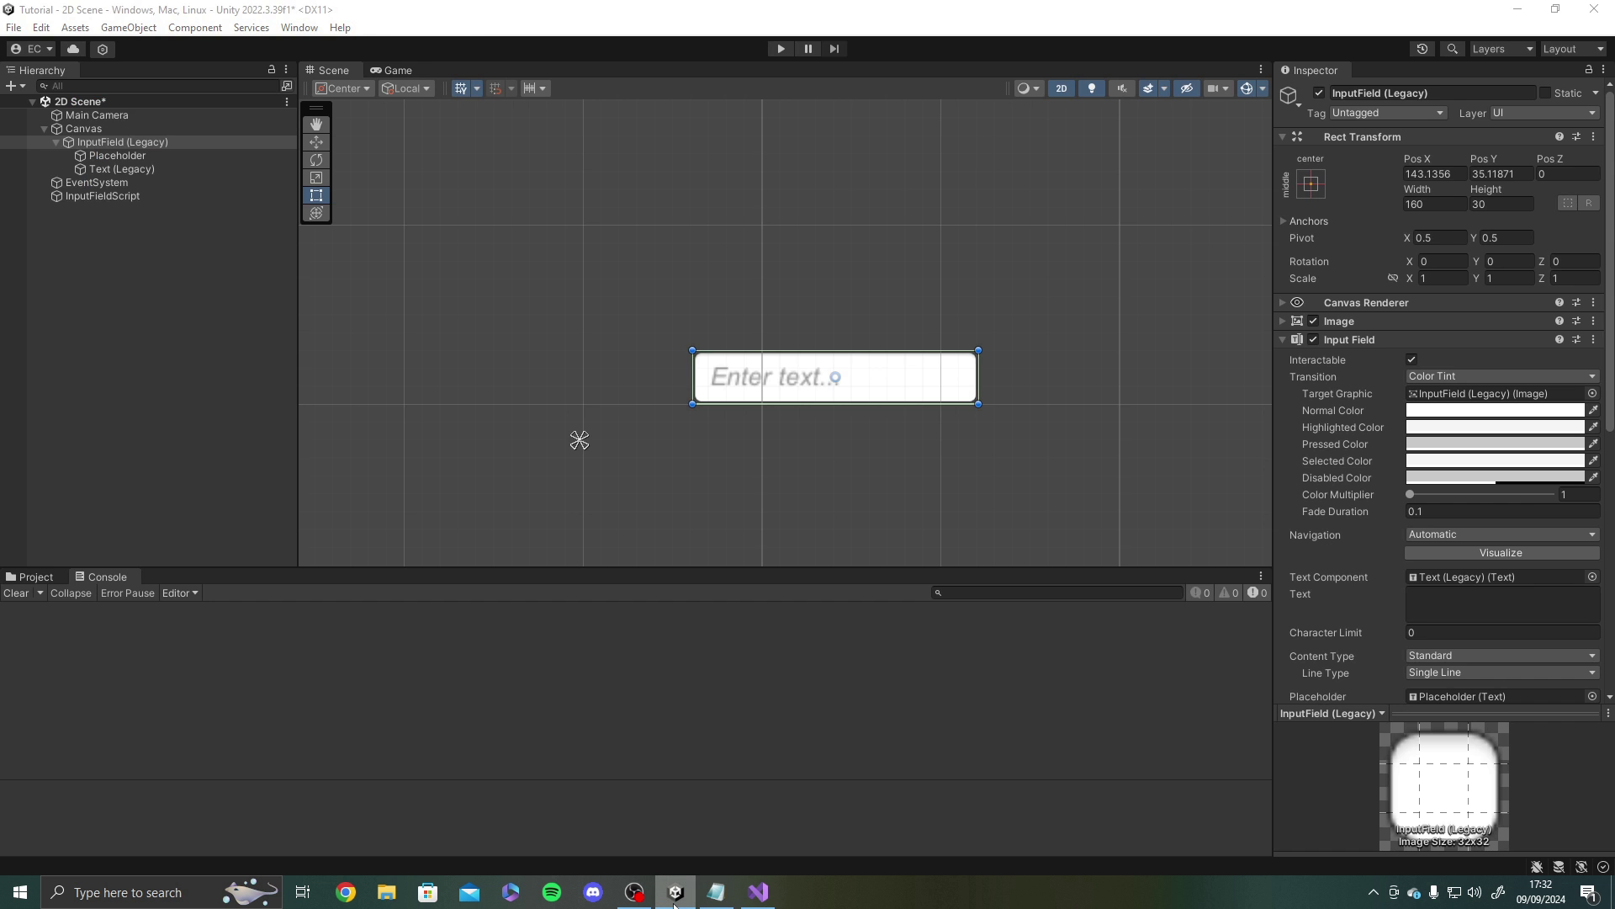
- Select InputField (Legacy) and remove its On Value Changed callback
click(674, 894)
click(674, 893)
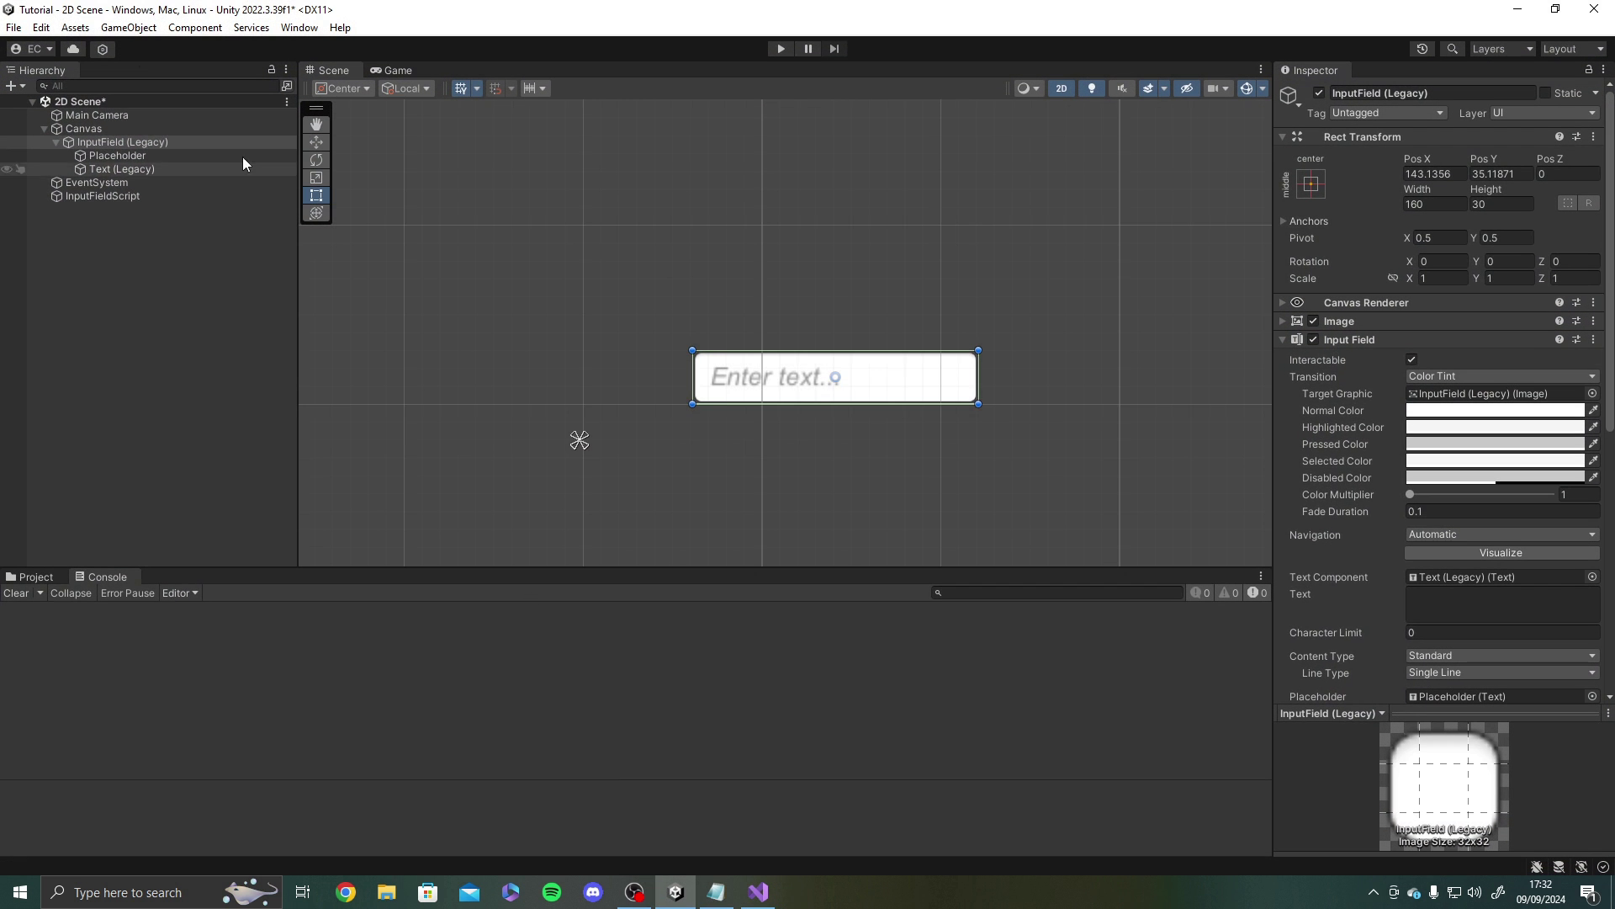
click(104, 169)
click(103, 195)
click(101, 143)
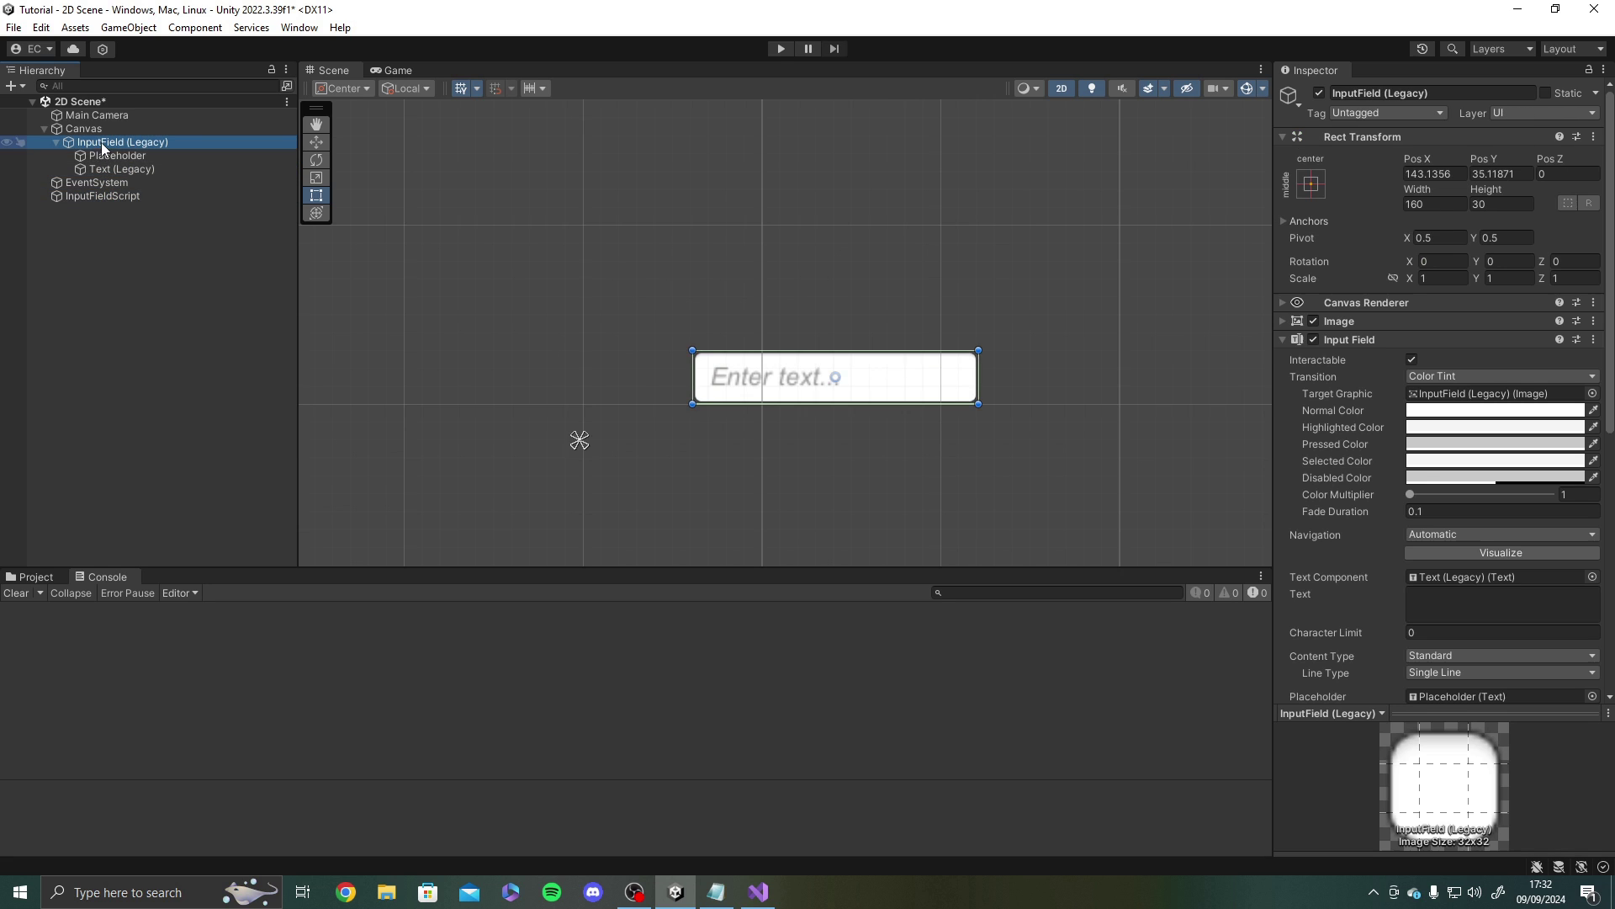
scroll(1259, 530, down, 2)
scroll(1335, 542, down, 8)
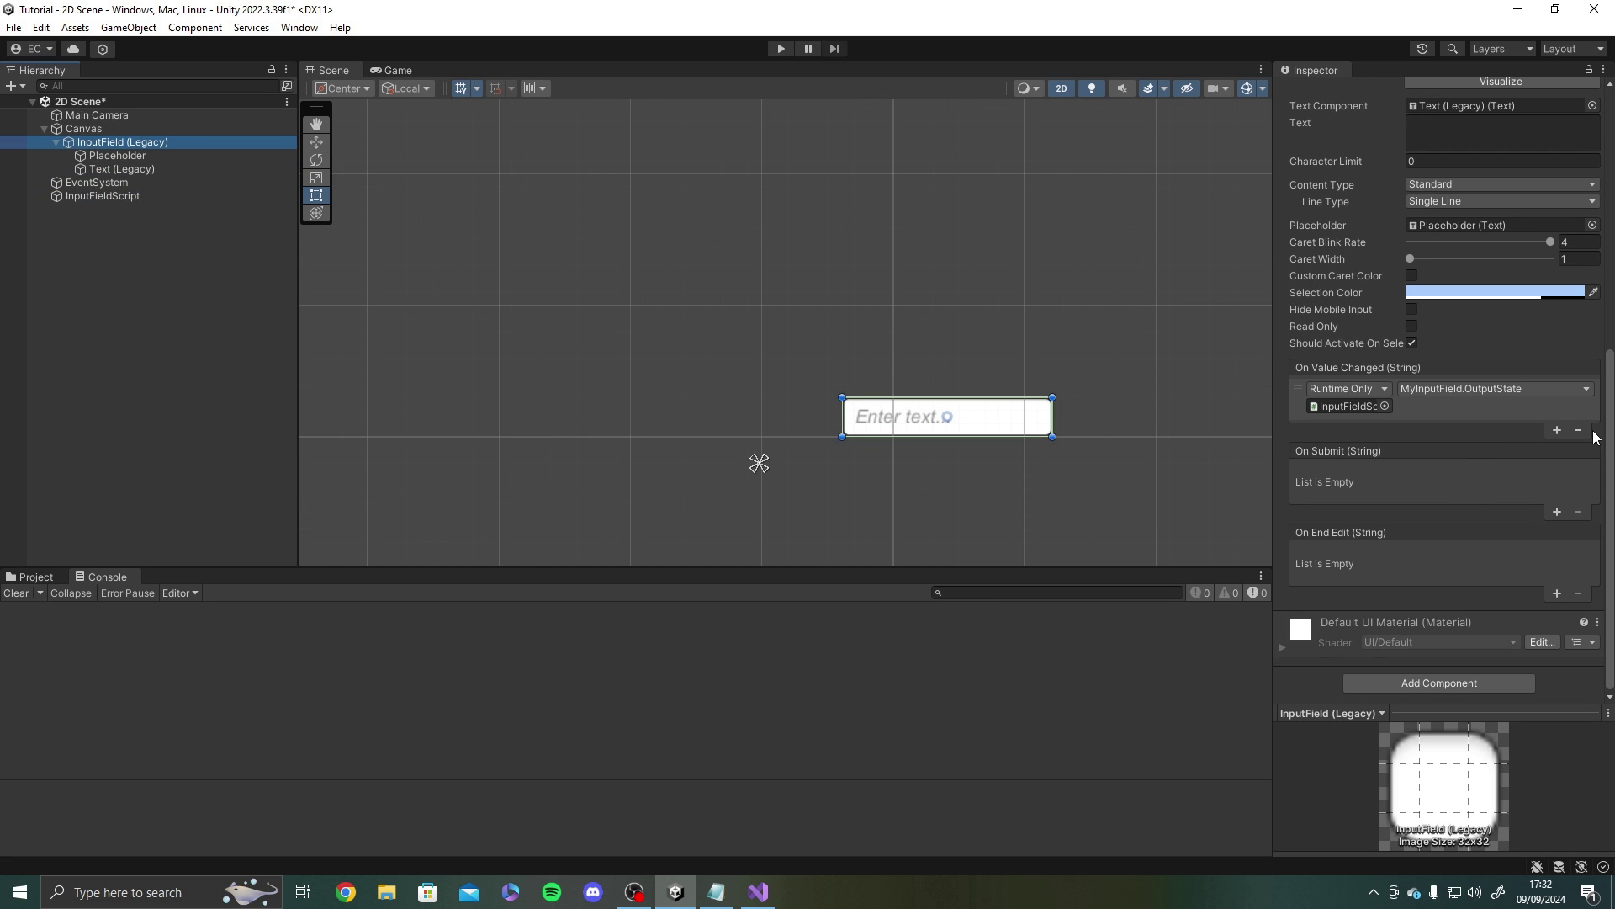
click(1579, 435)
click(1579, 434)
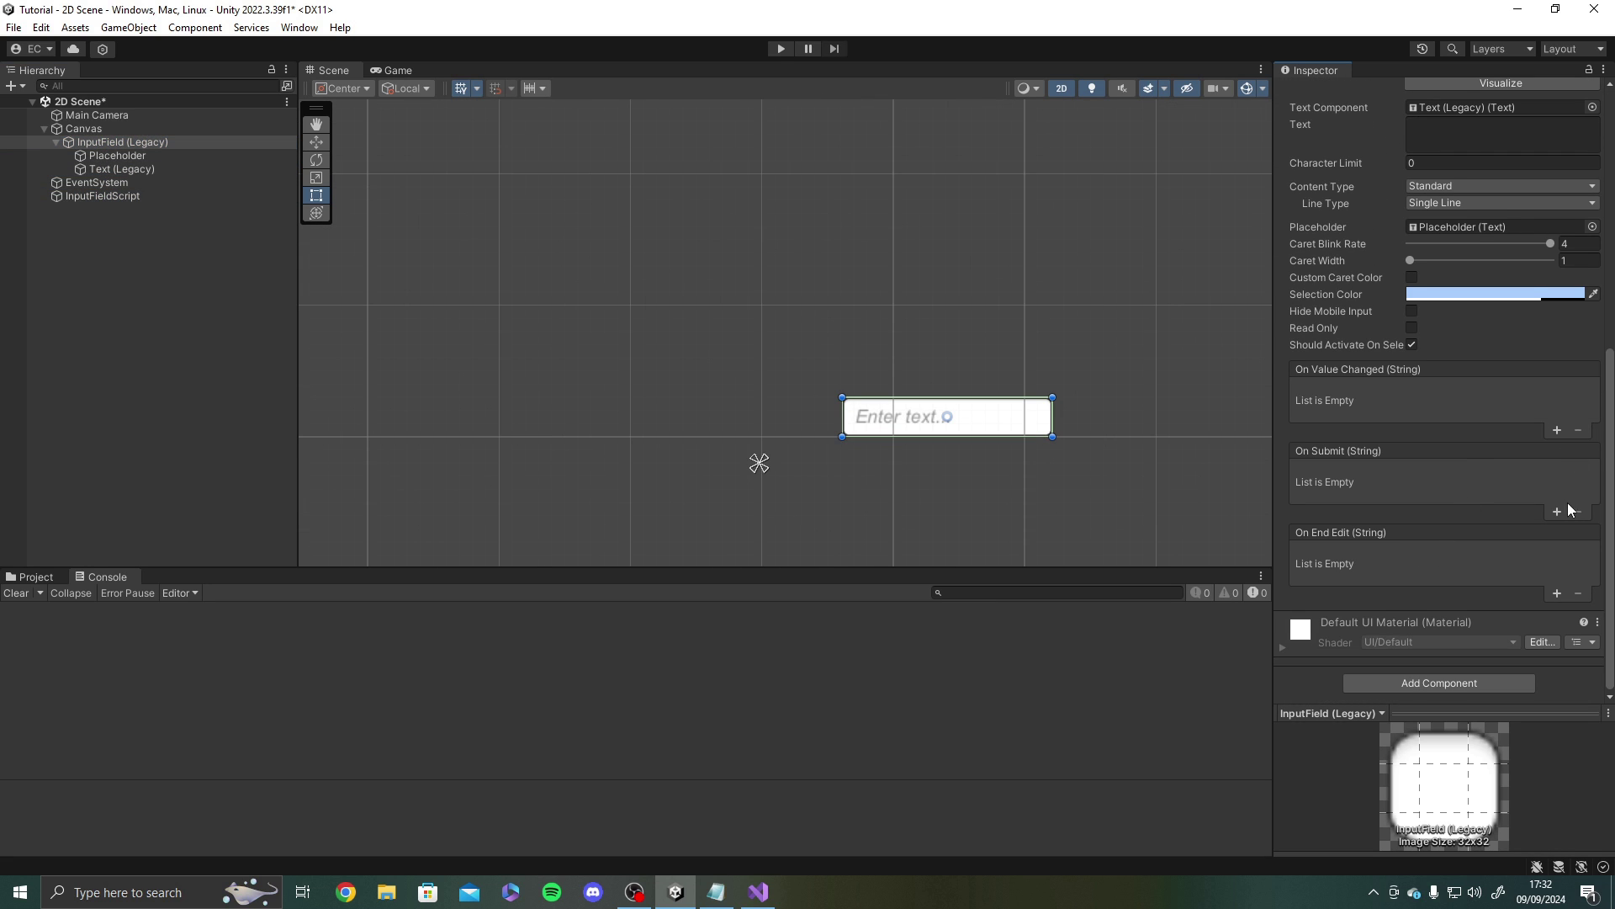
- Add an On Submit callback calling InputFieldScript's MyInputField.OutputState, then enter Play mode
click(1557, 511)
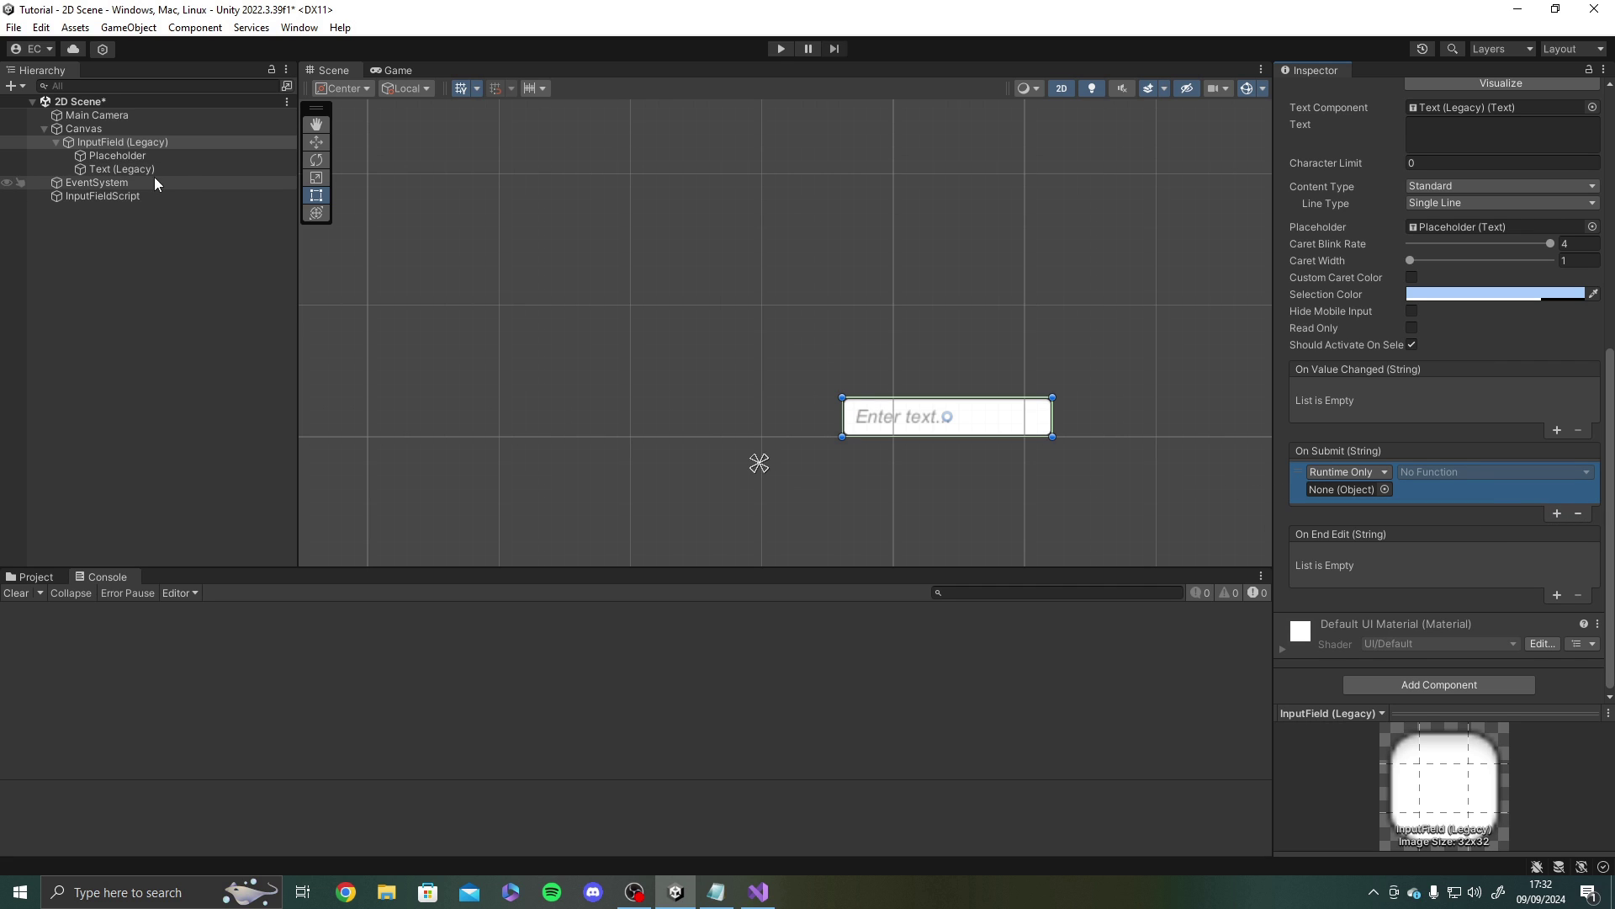
drag(126, 195, 1346, 489)
click(1454, 473)
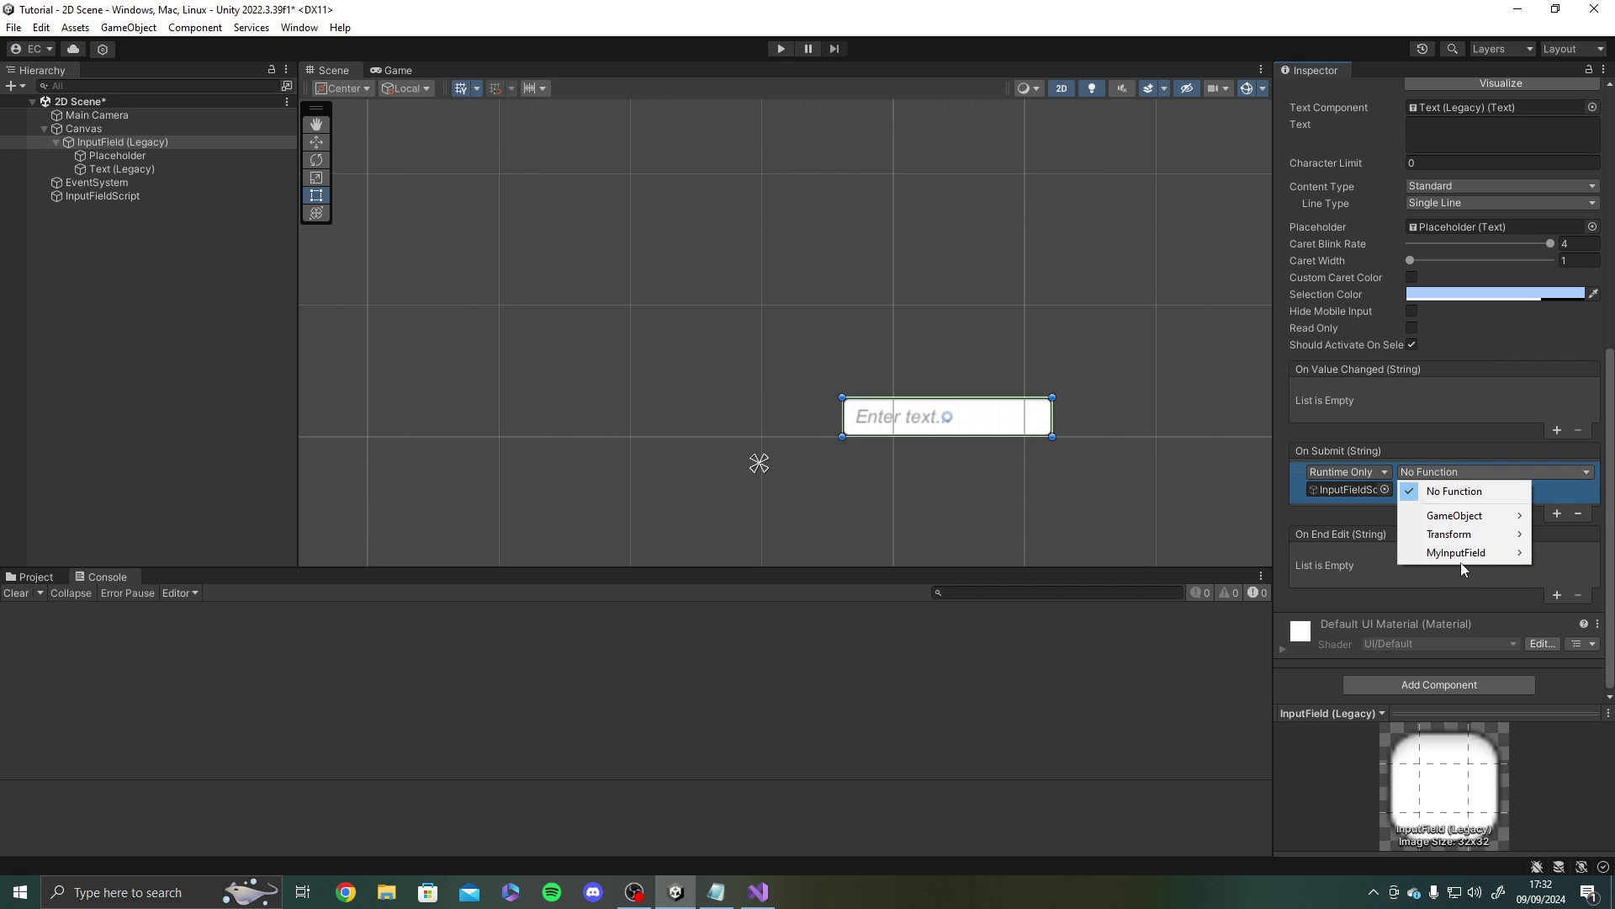
mouse_move(1472, 552)
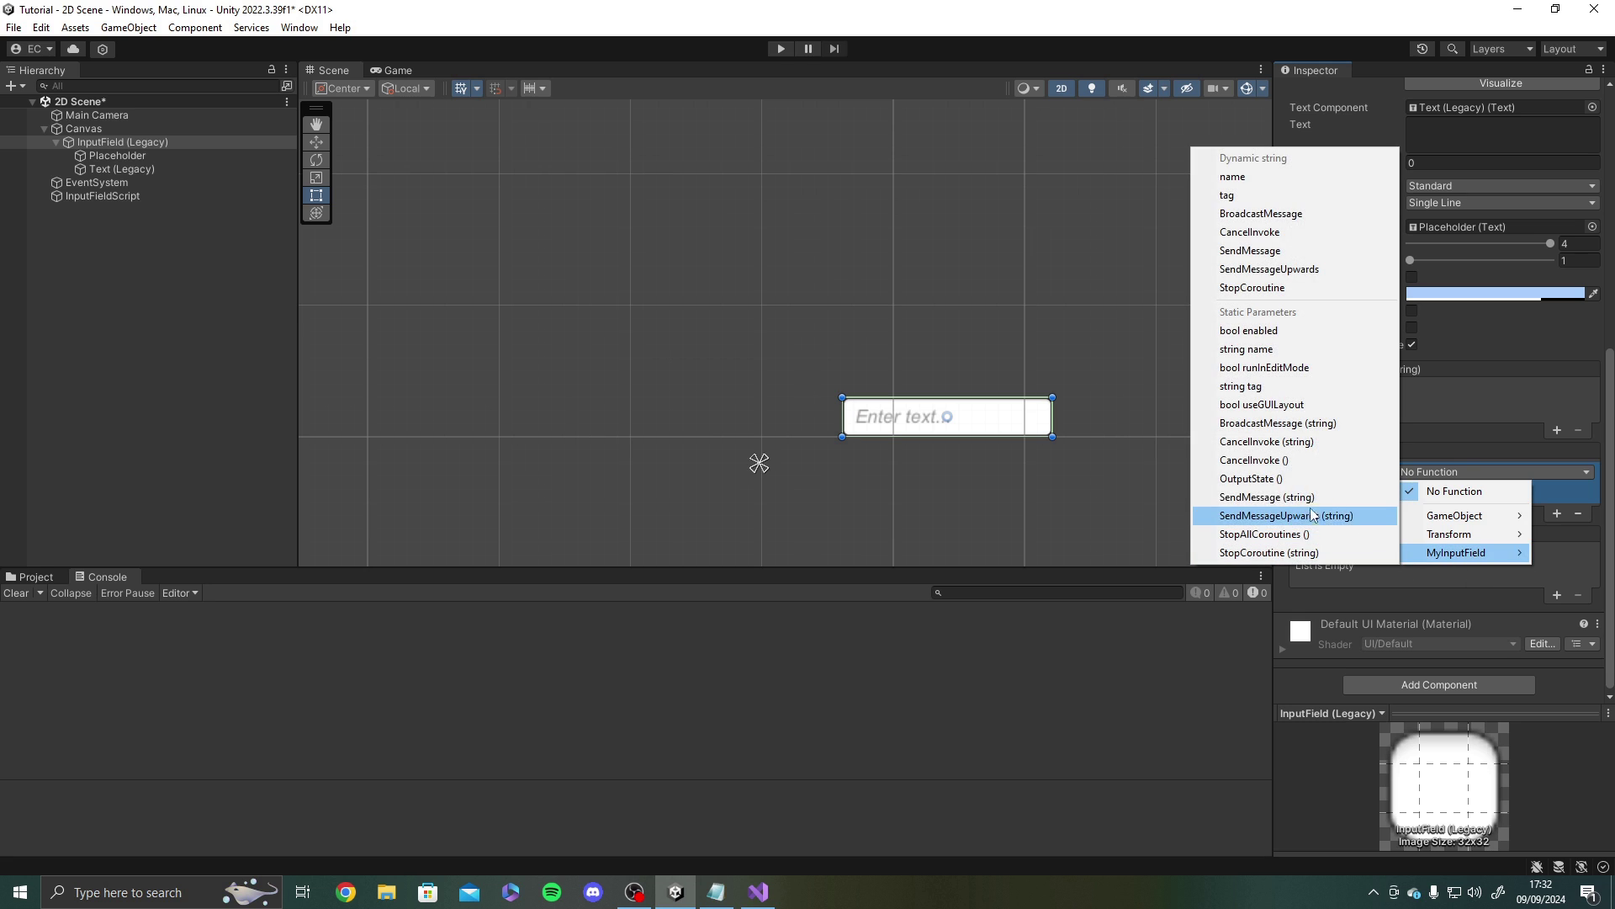
click(1346, 515)
click(780, 48)
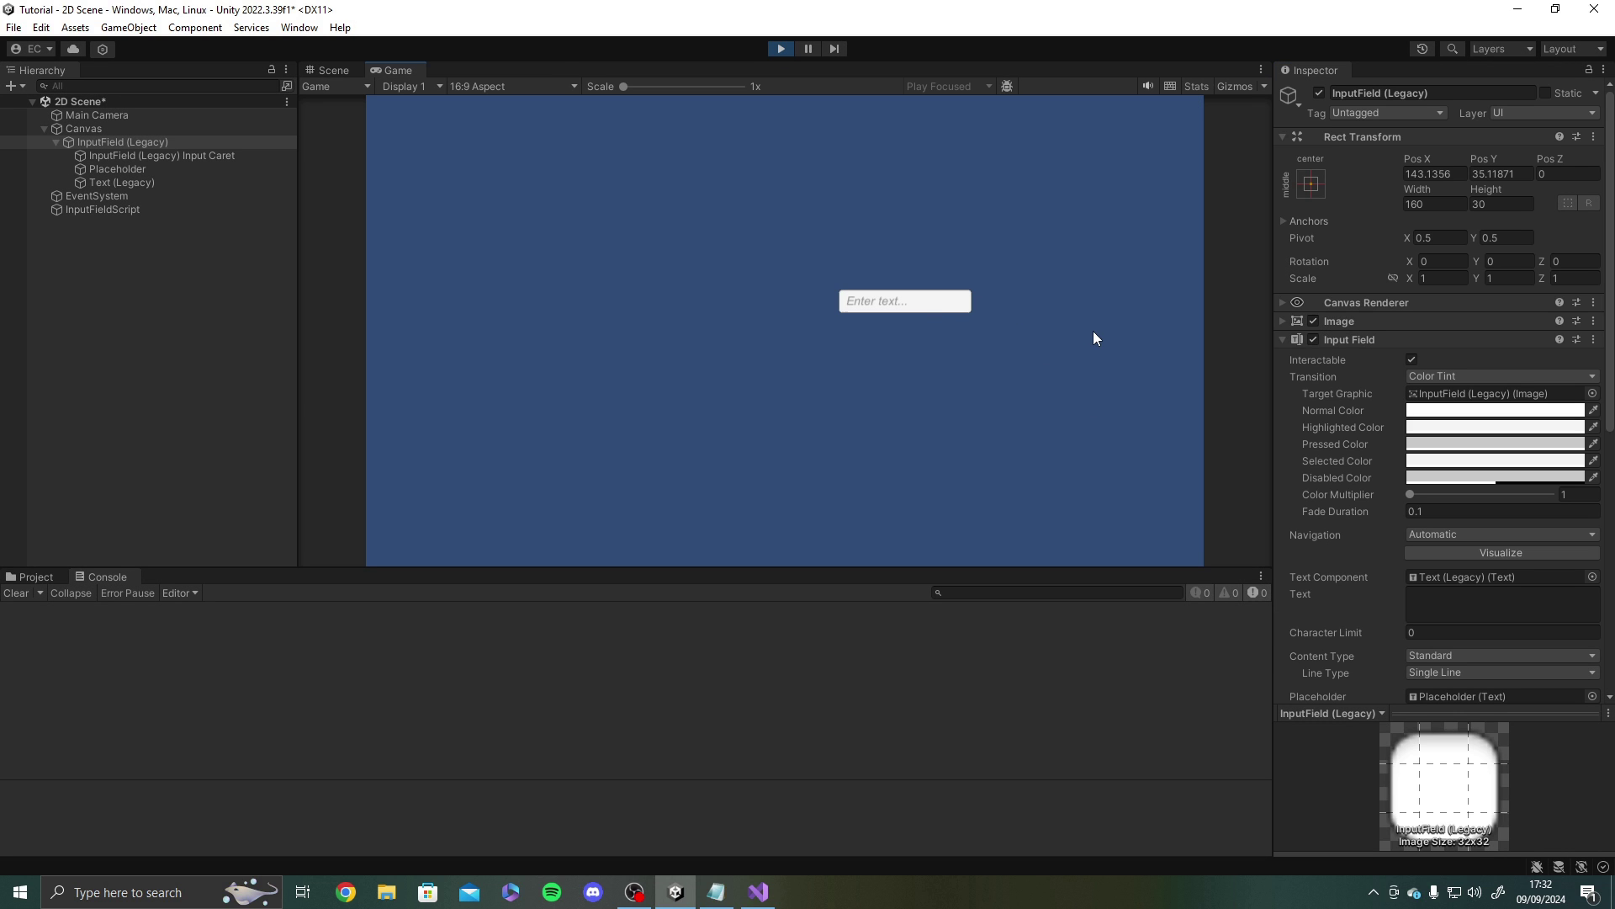
- Submit 'Hello World!' three times, clear the Submitted! logs from the Console, and stop Play mode
text(Hello World!)
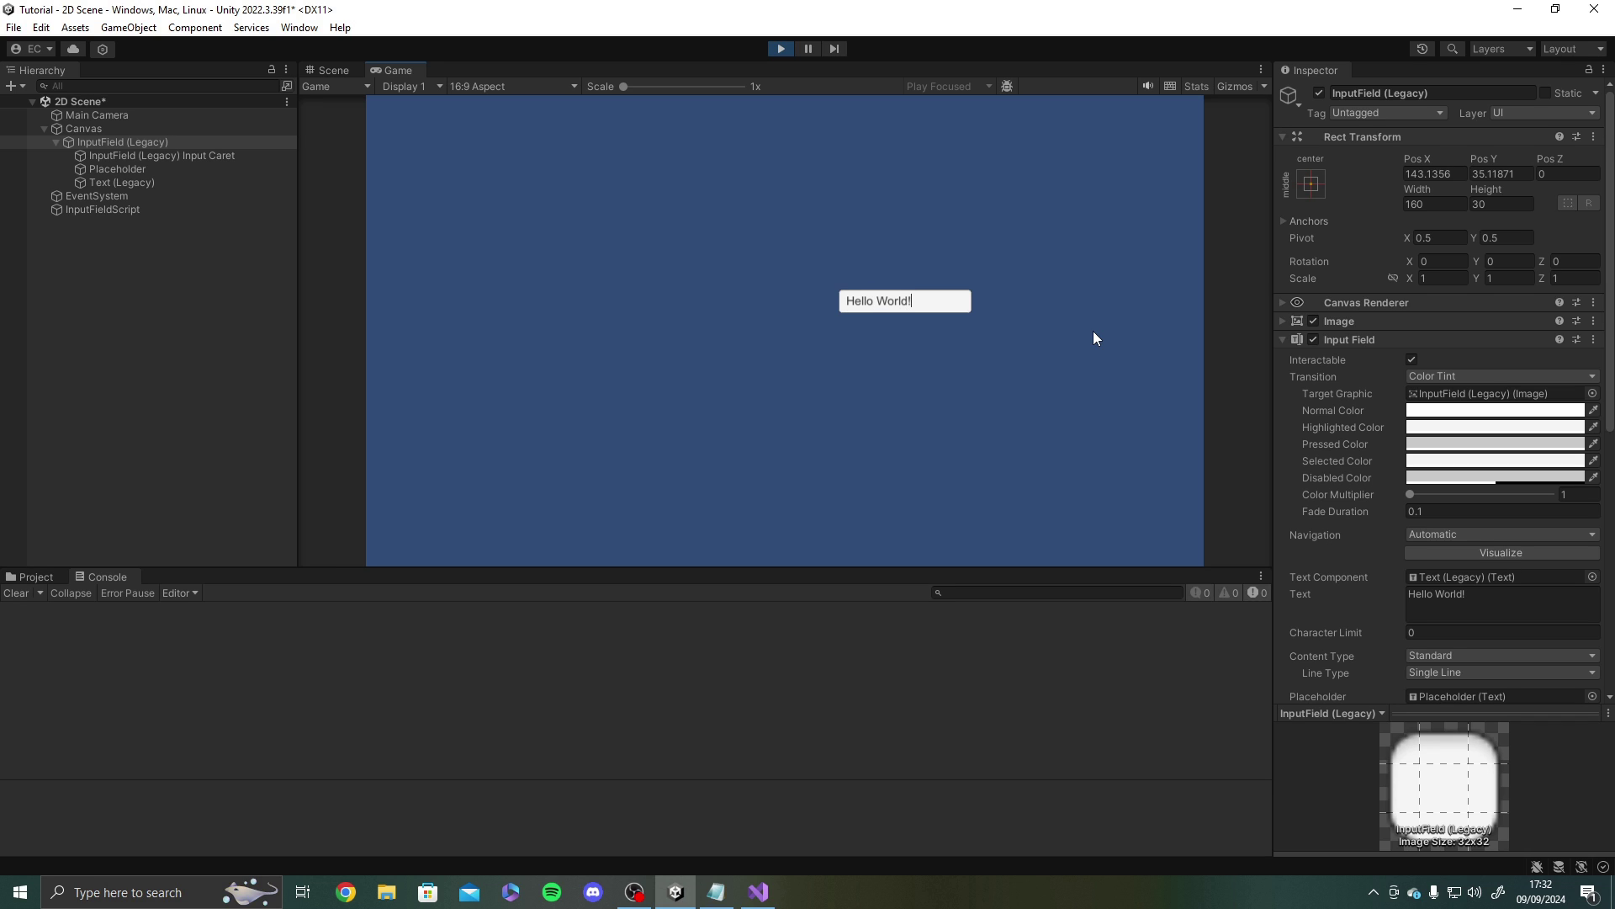
key(Return)
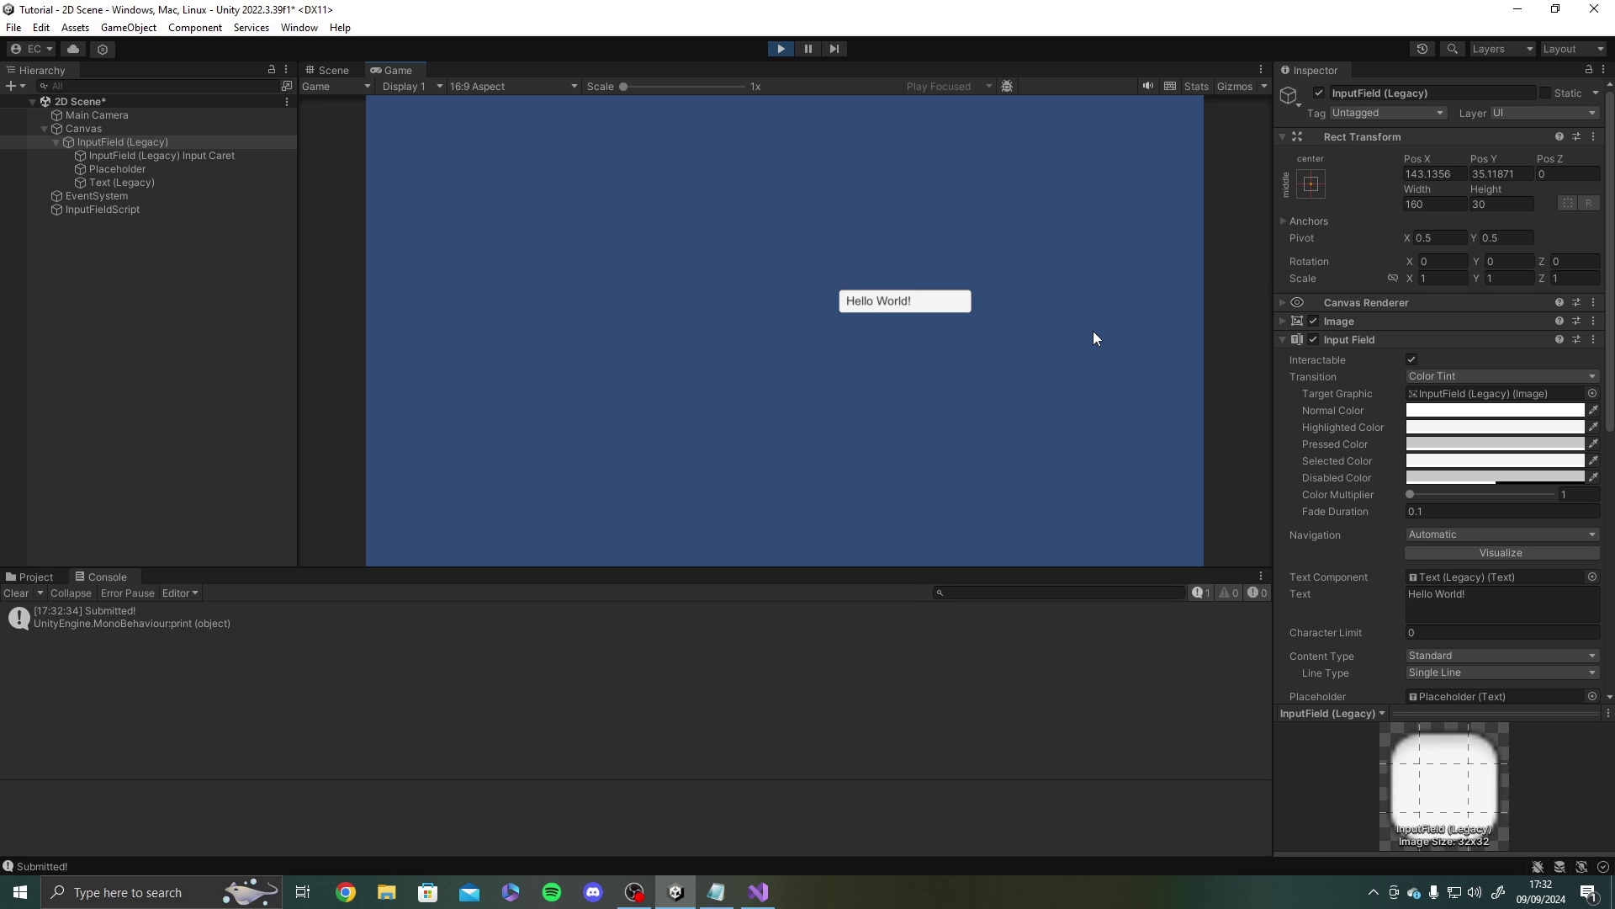
key(Return)
key(Return)
key(Return)
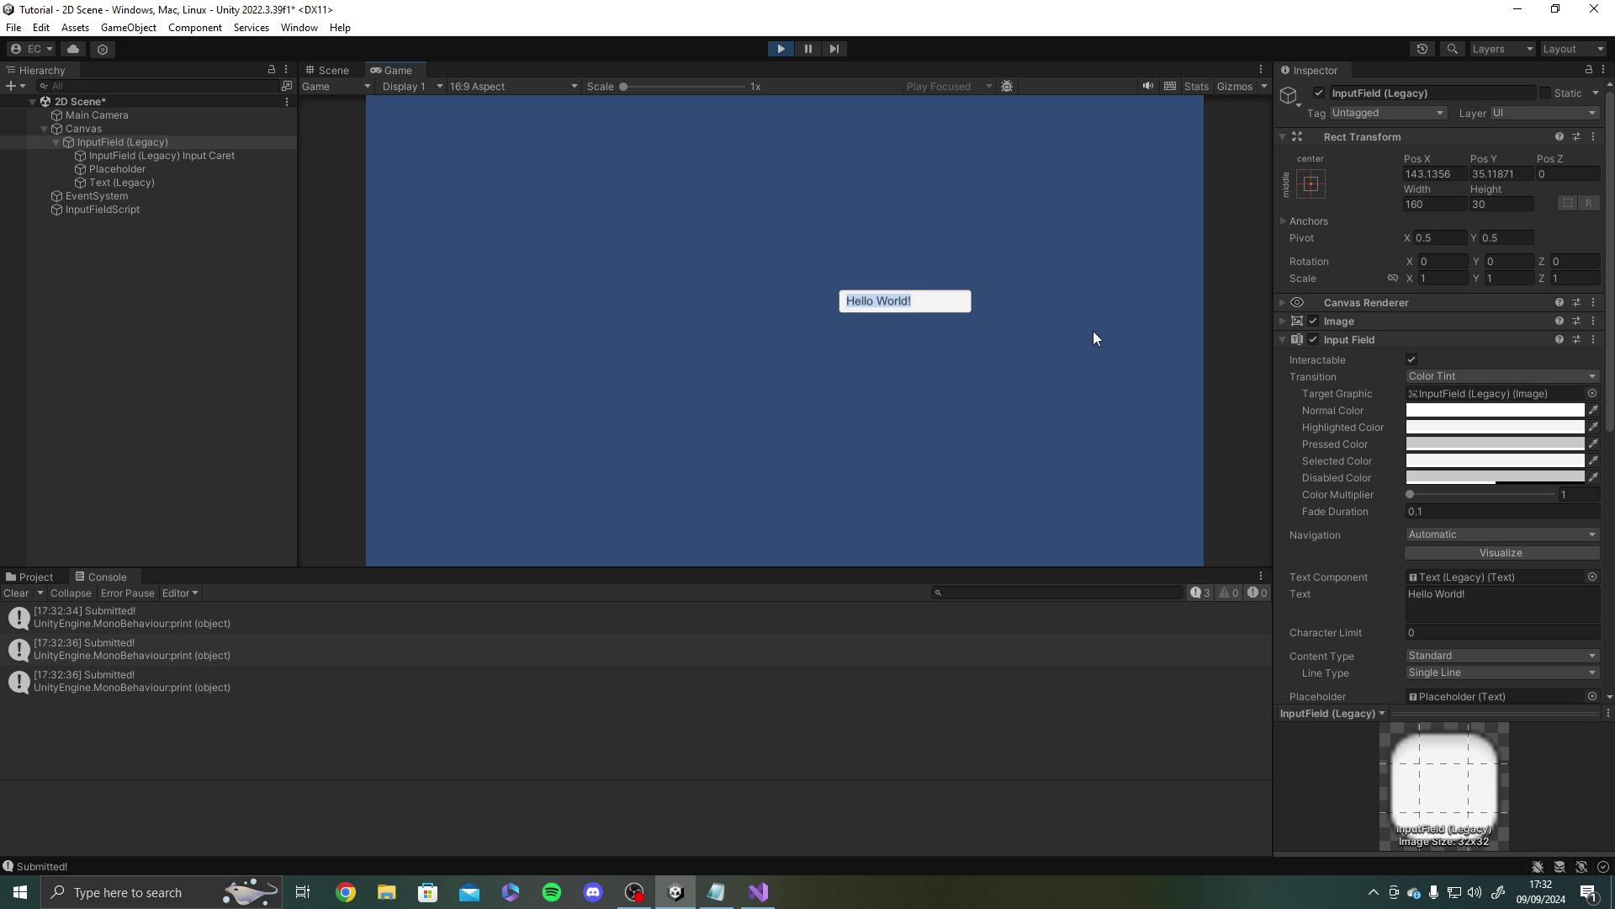
key(Return)
key(Return)
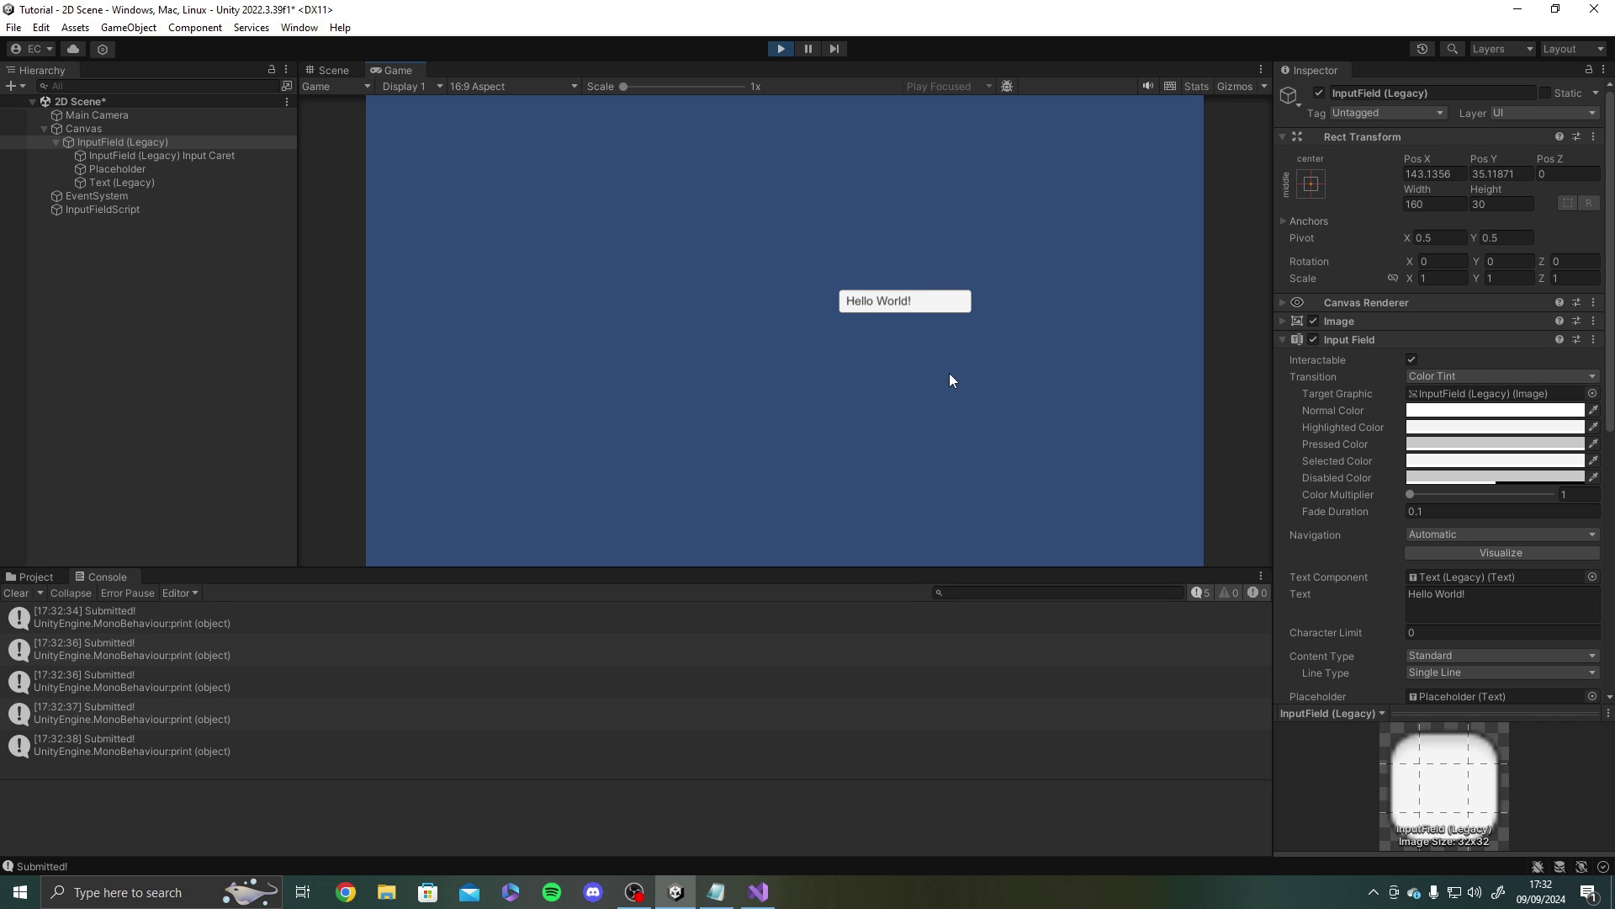
click(16, 593)
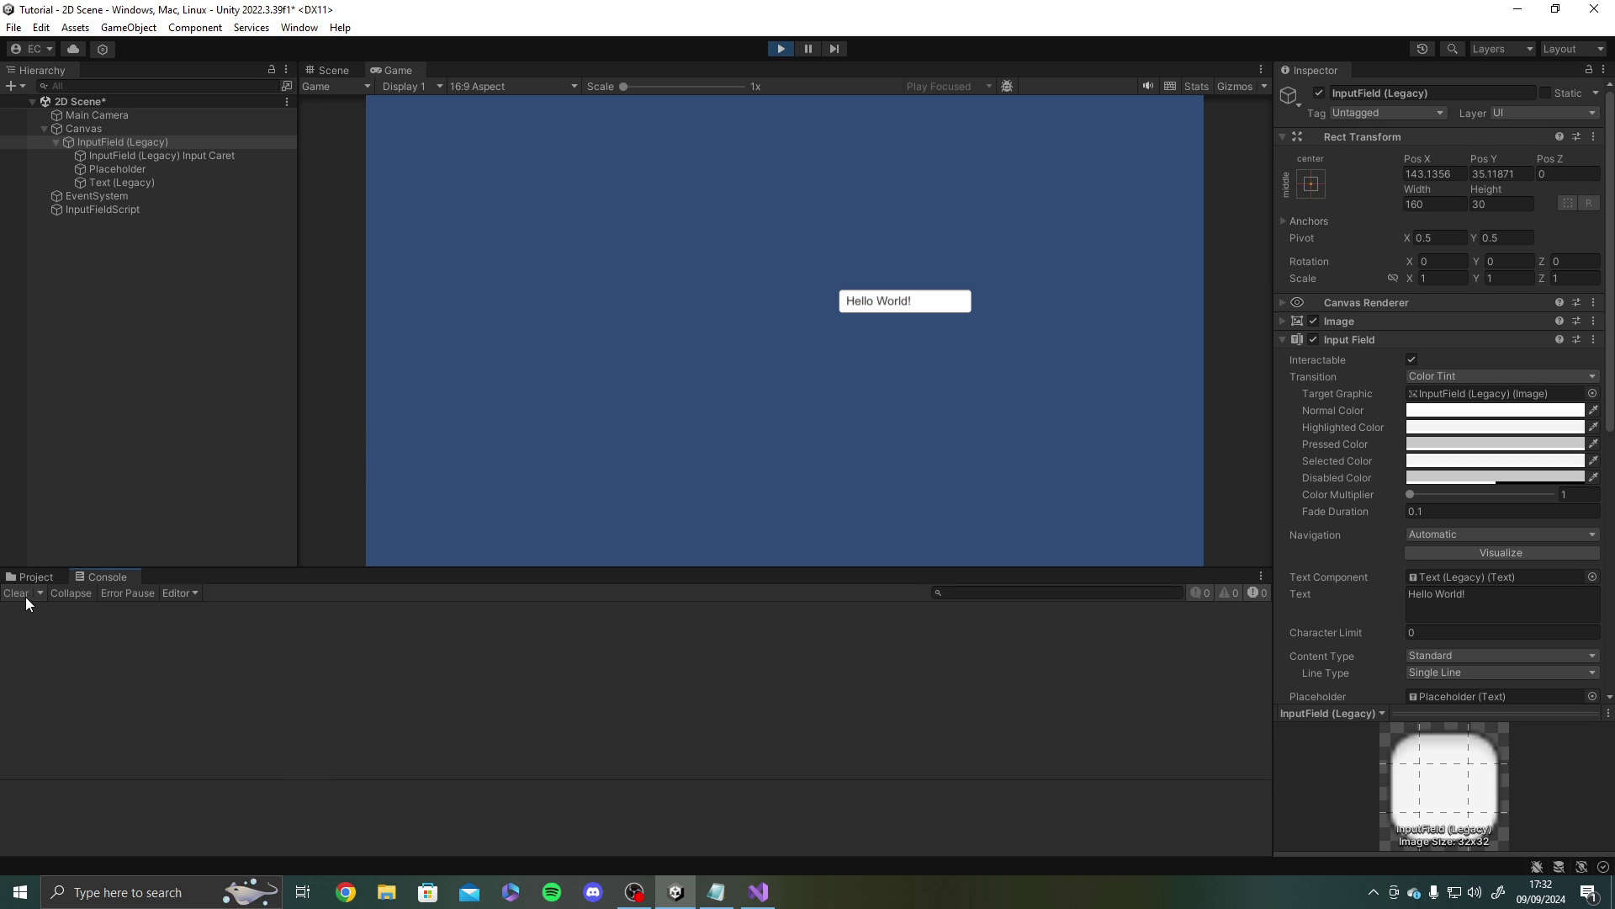
click(781, 47)
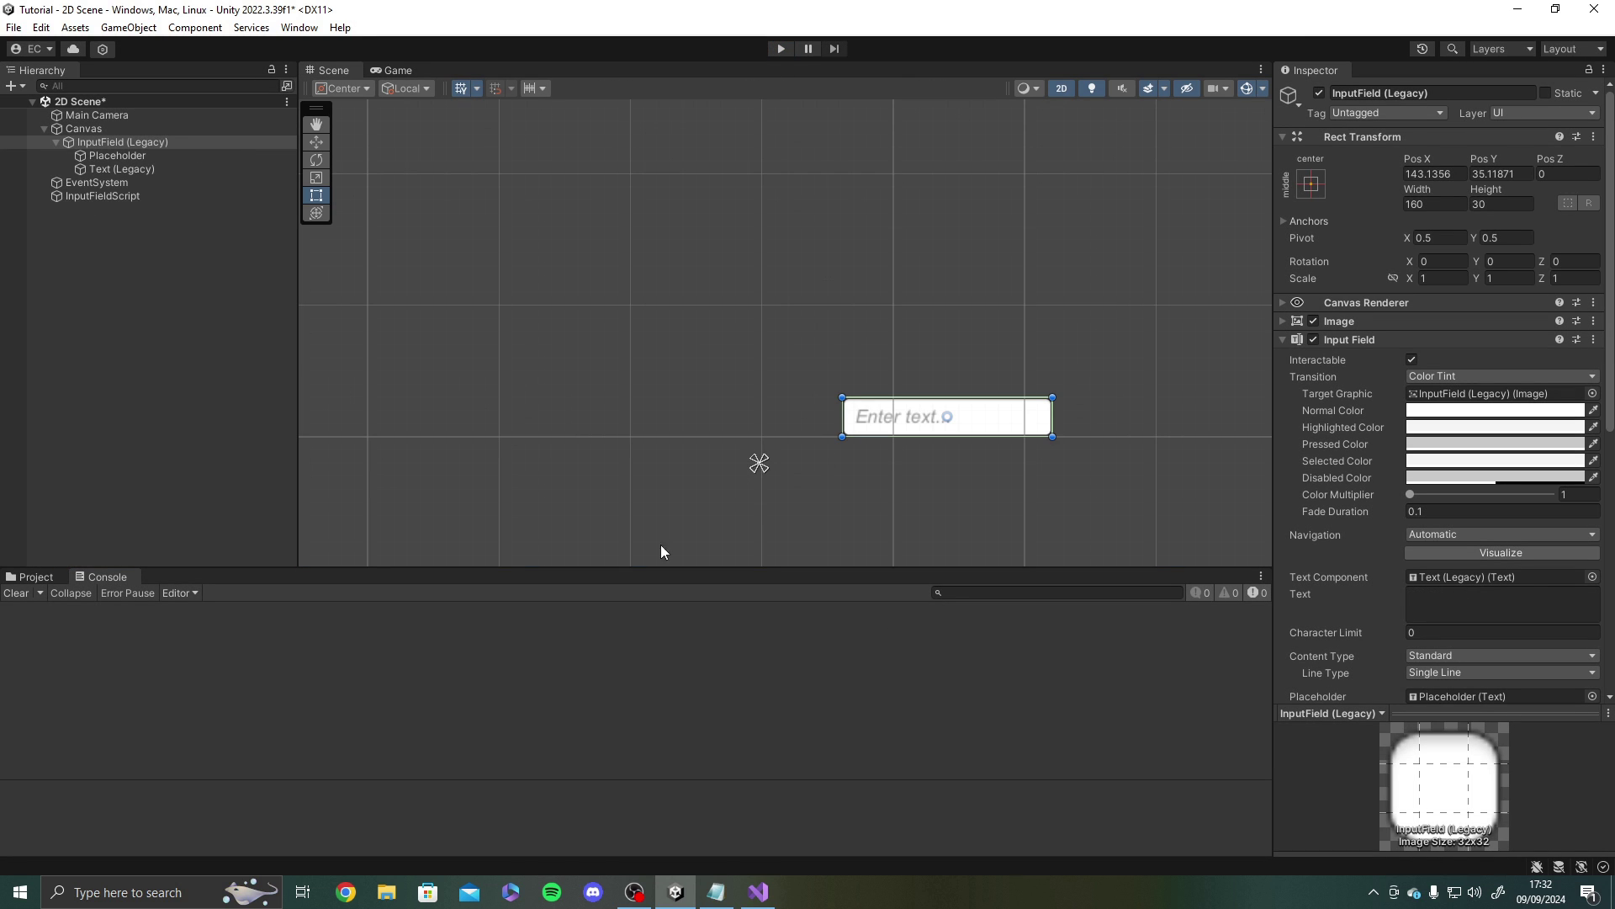
- Pan the Scene view, scroll the Inspector to the On Submit/On End Edit events, and go to Visual Studio
middle_drag(783, 372, 593, 275)
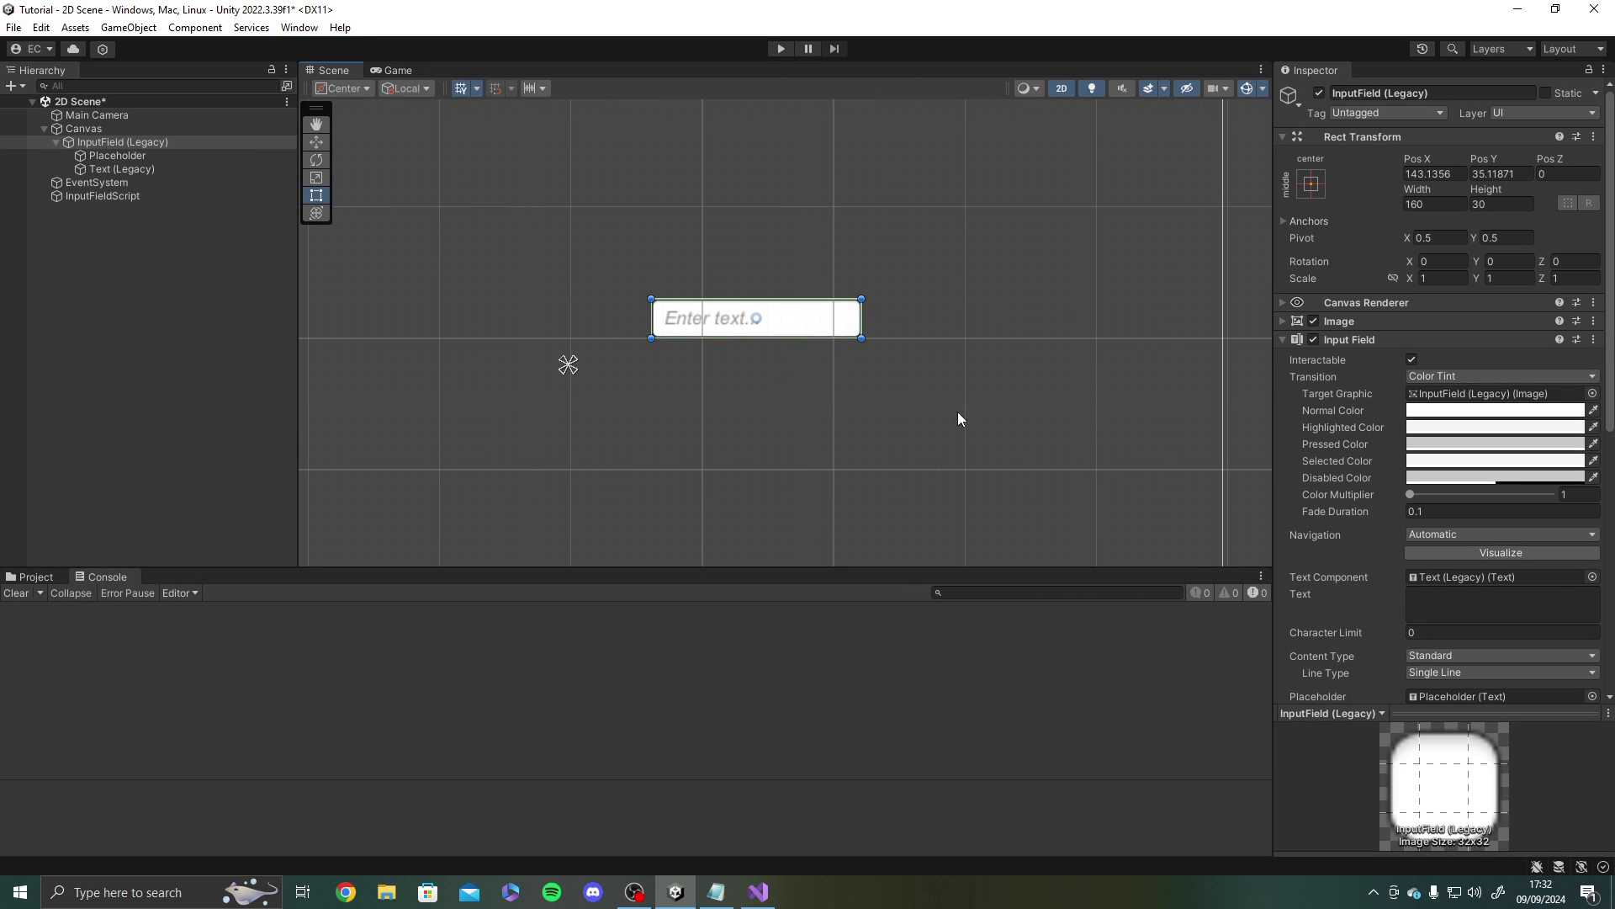
scroll(1312, 543, down, 4)
scroll(1312, 543, down, 6)
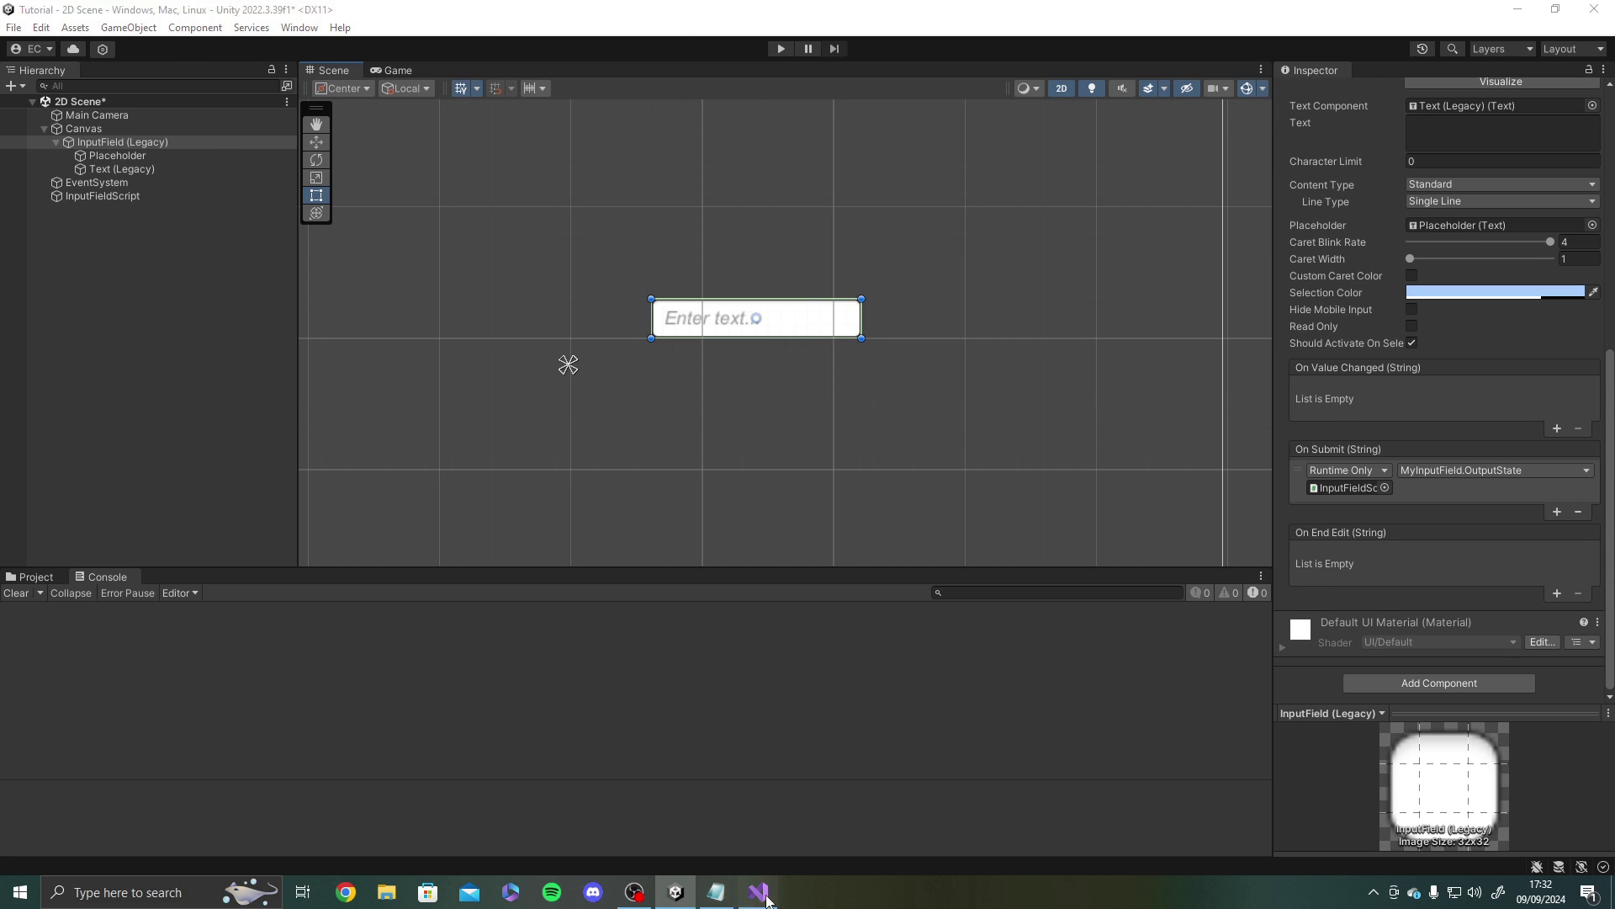
key(alt+Tab)
- Change the line-8 print message from 'Submitted!' to 'On End Edit' and save MyInputField.cs
click(375, 305)
drag(380, 305, 284, 304)
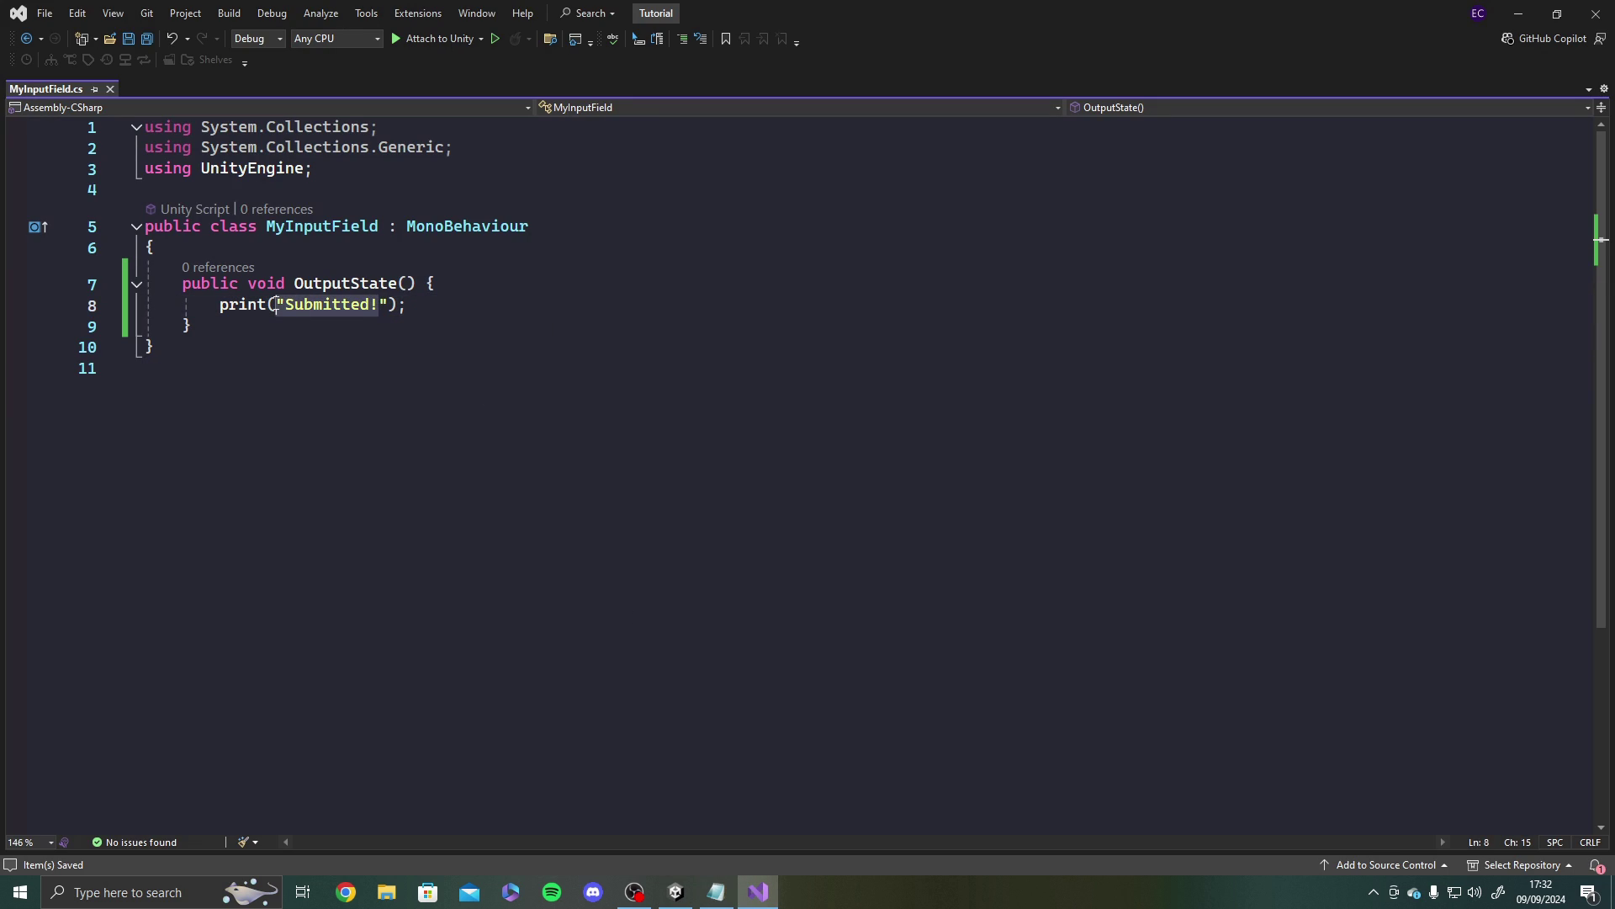
text(On End )
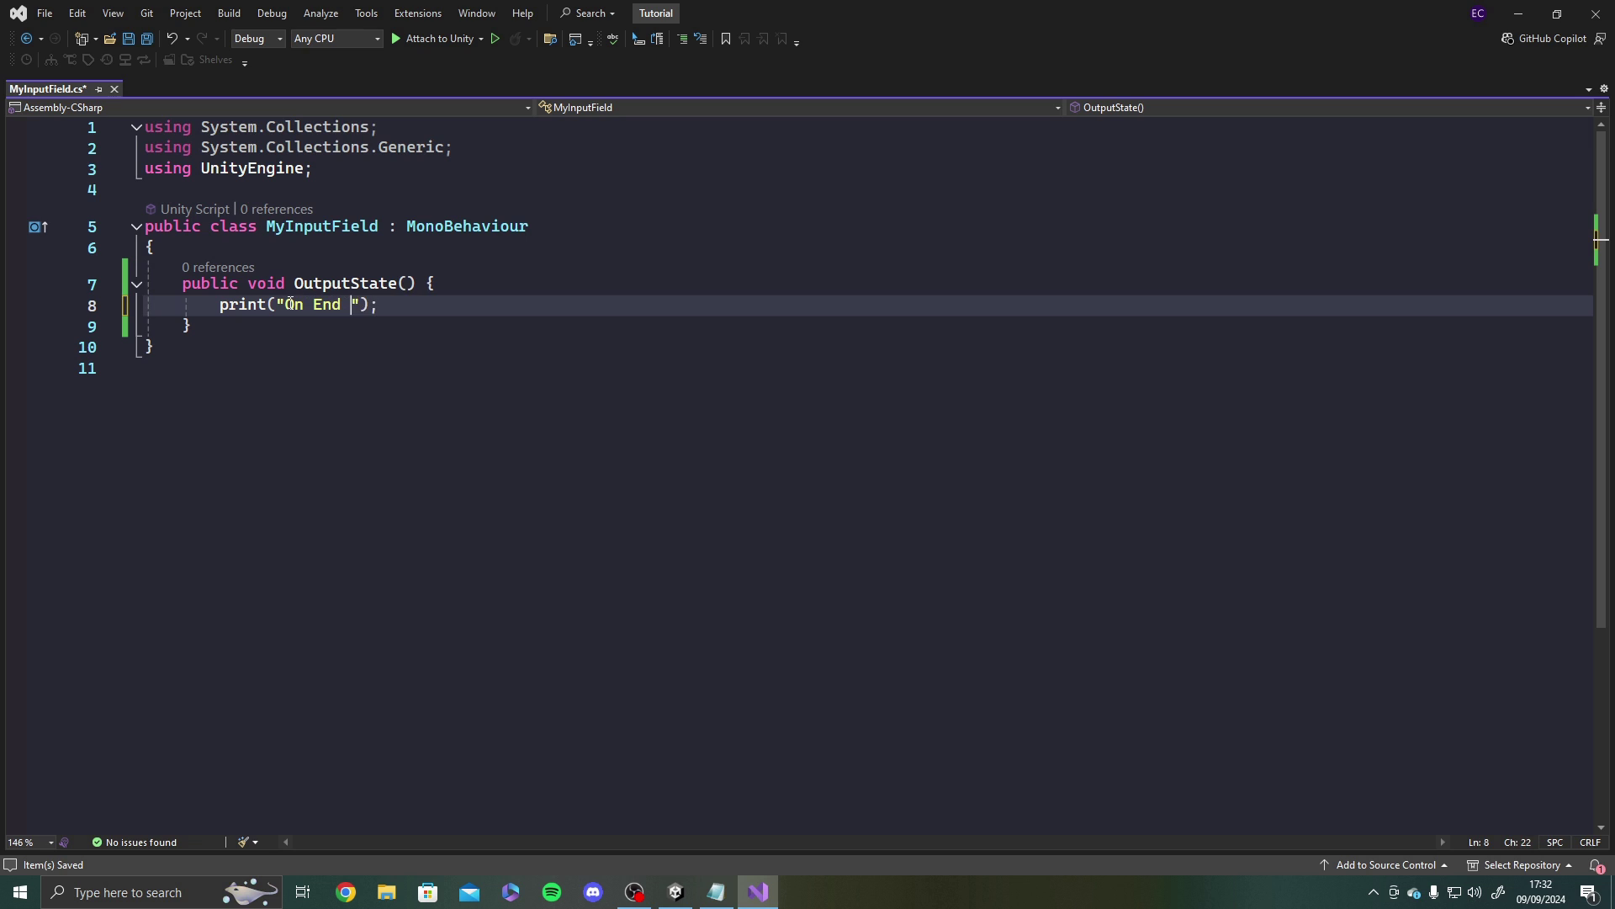
text(Edit)
key(BackSpace)
key(BackSpace)
key(BackSpace)
key(BackSpace)
text(Edit)
key(ctrl+s)
key(ctrl+a)
click(496, 499)
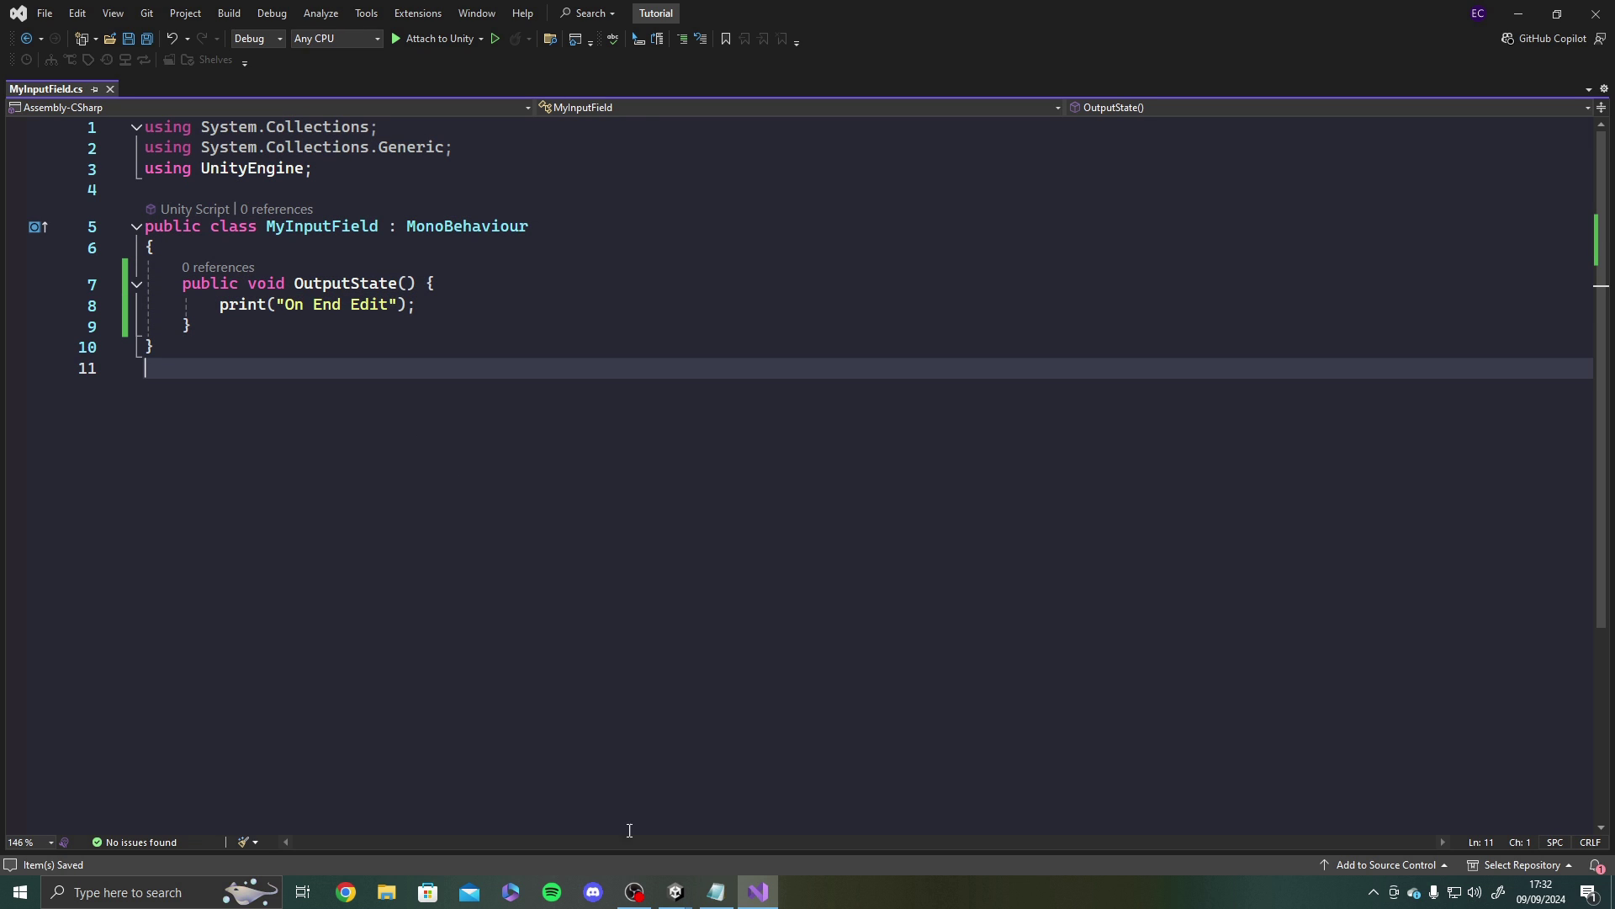
- Replace the On Submit callback with an On End Edit callback calling InputFieldScript's MyInputField.OutputState
mouse_move(668, 870)
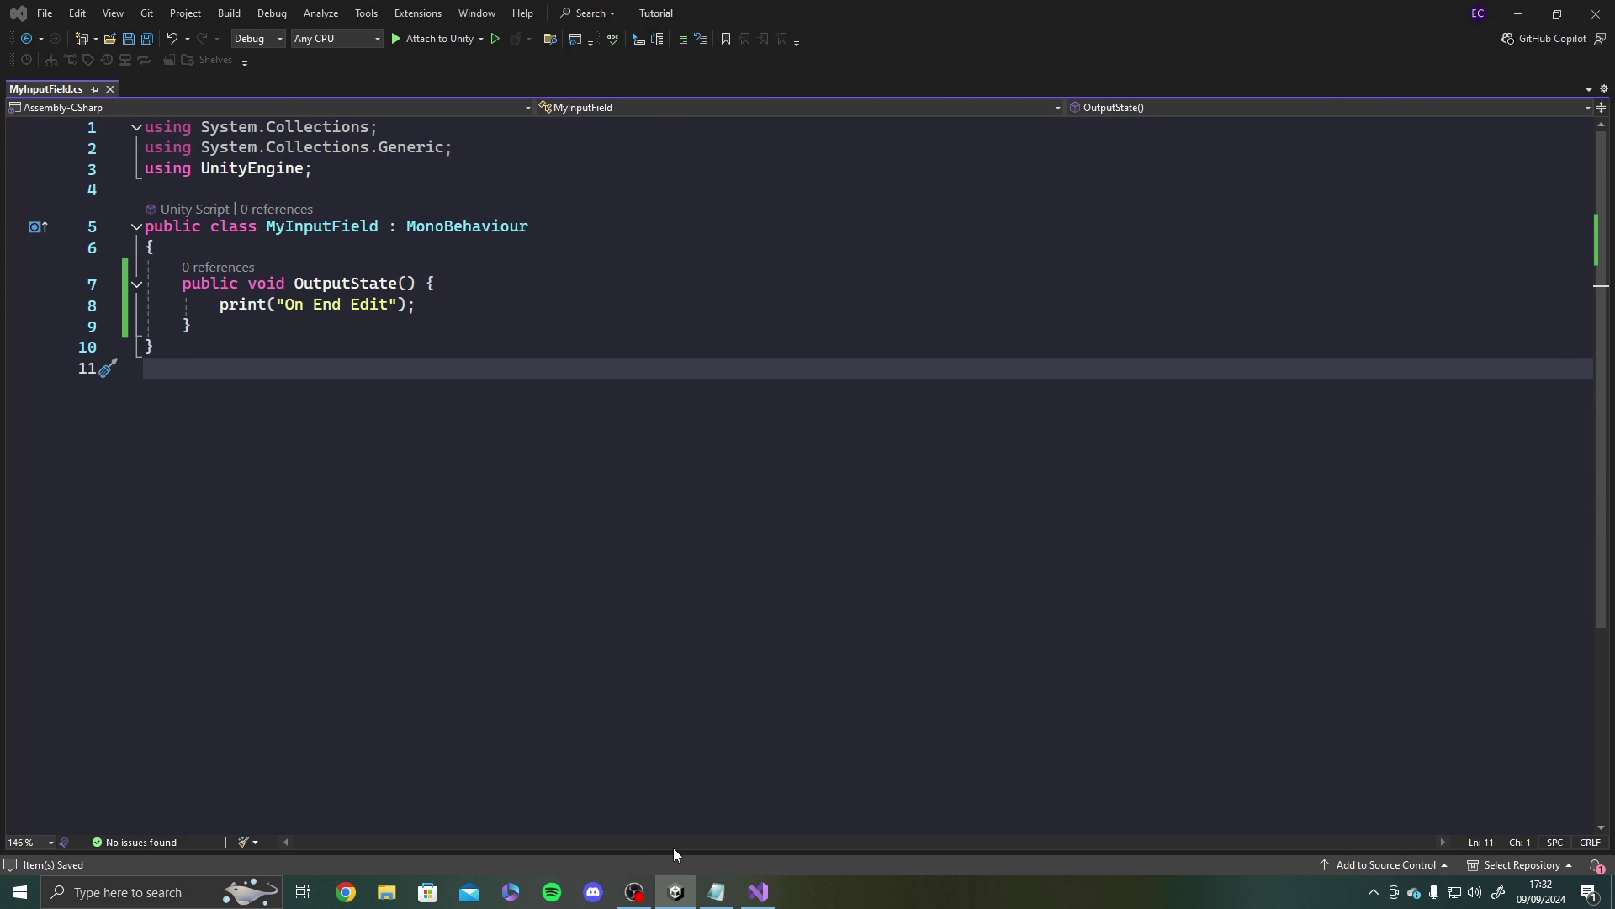
click(664, 841)
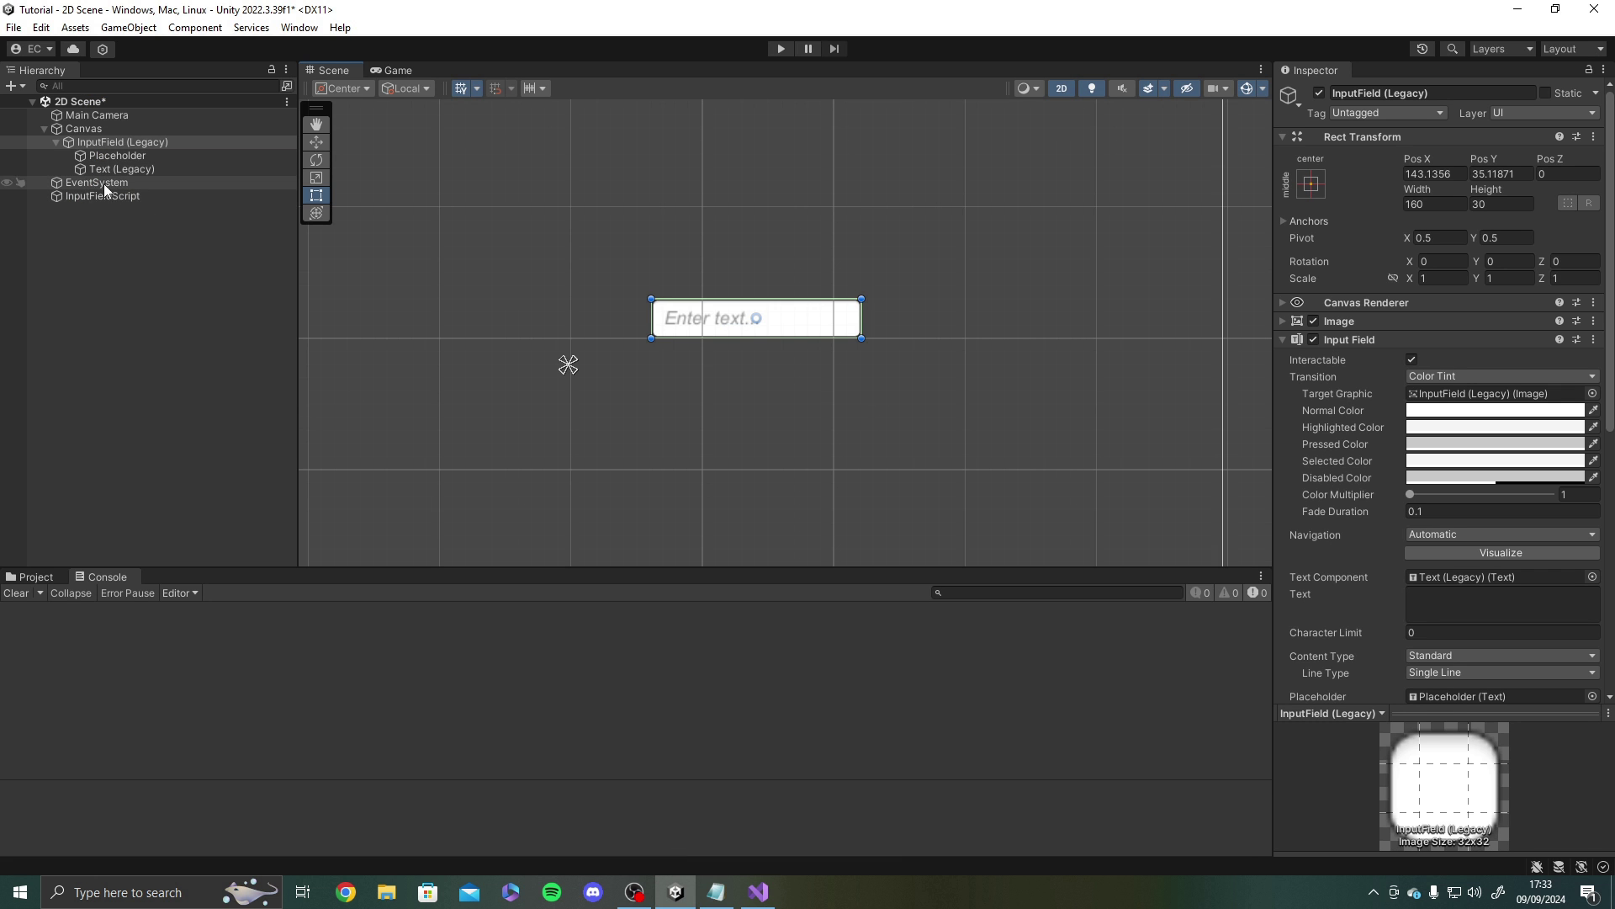
scroll(1425, 541, down, 12)
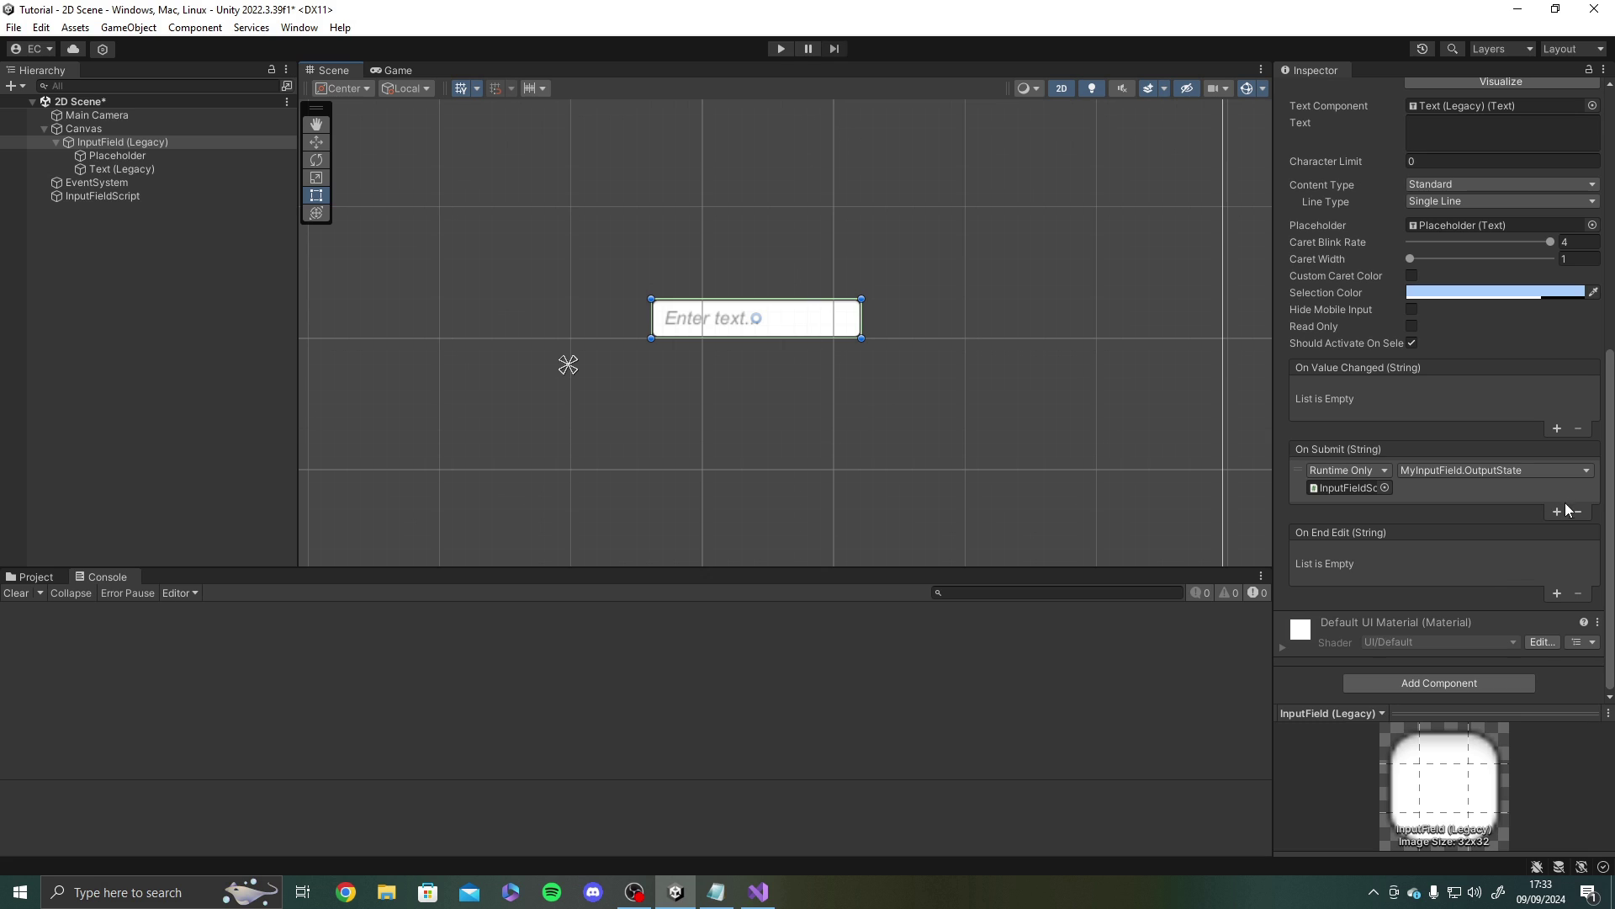
click(1577, 511)
click(1557, 593)
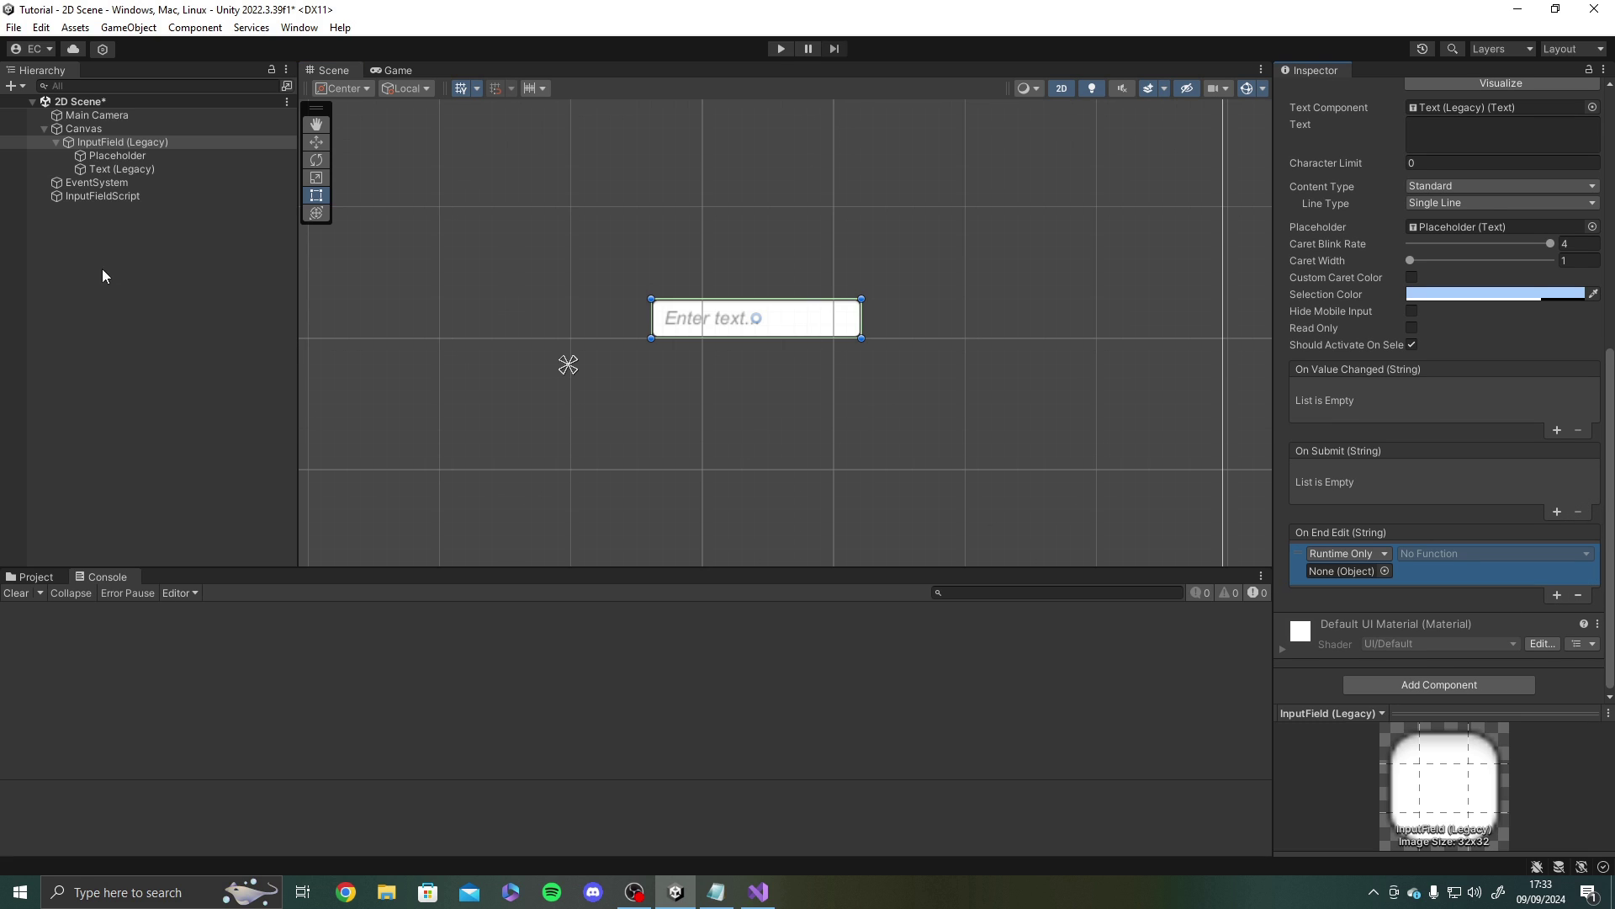
drag(103, 195, 1364, 573)
click(1432, 555)
mouse_move(1464, 633)
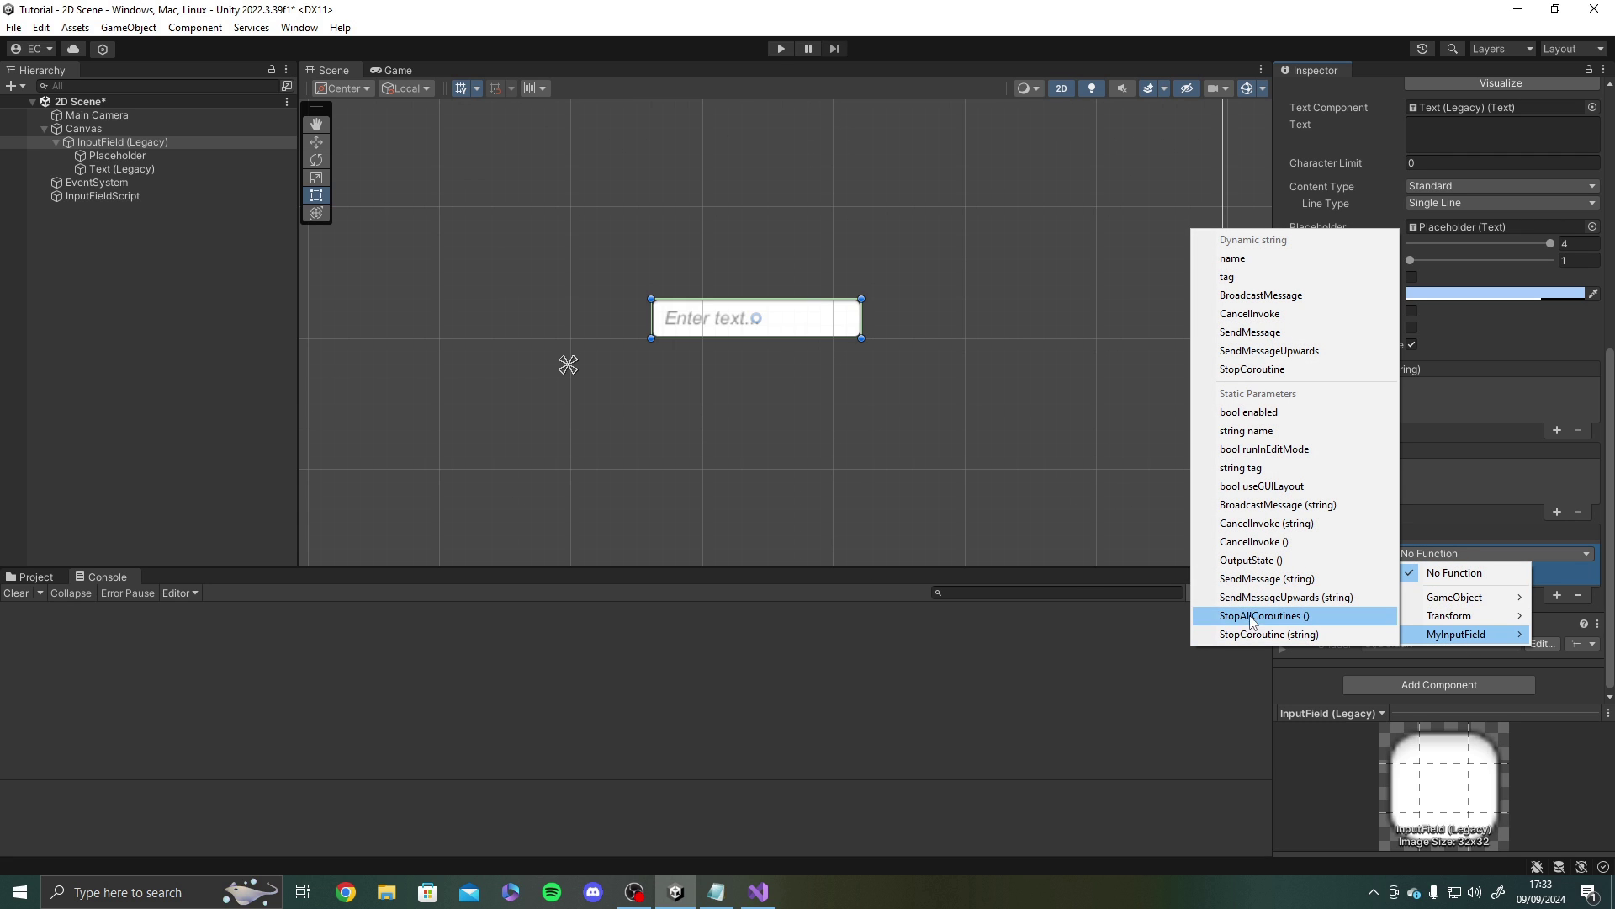
click(1250, 561)
click(1087, 405)
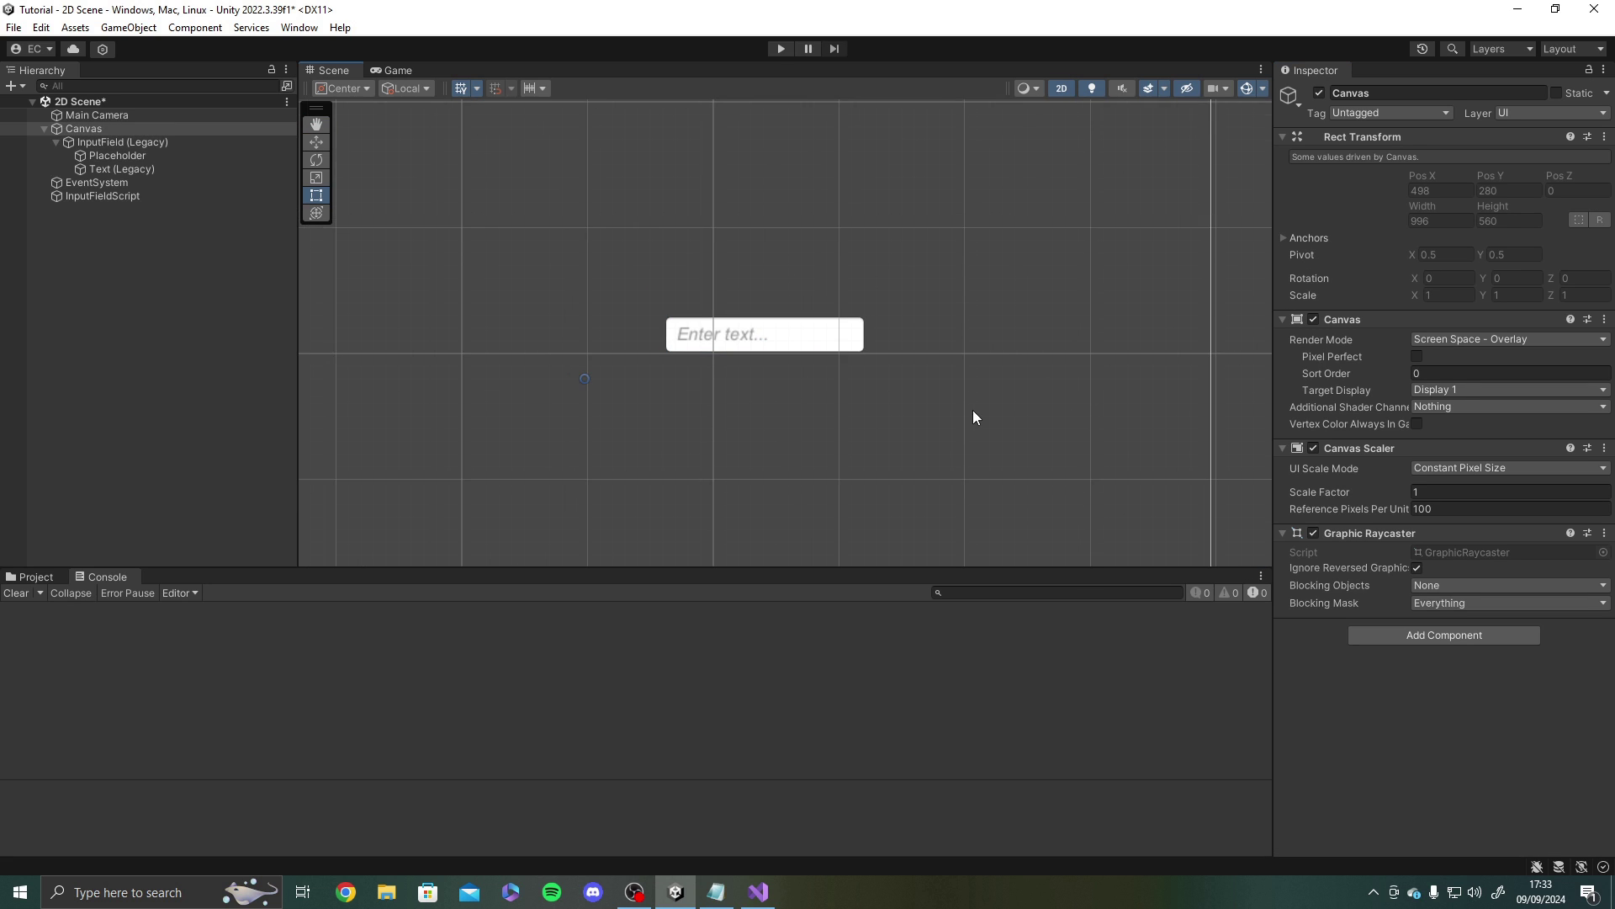
scroll(972, 411, down, 2)
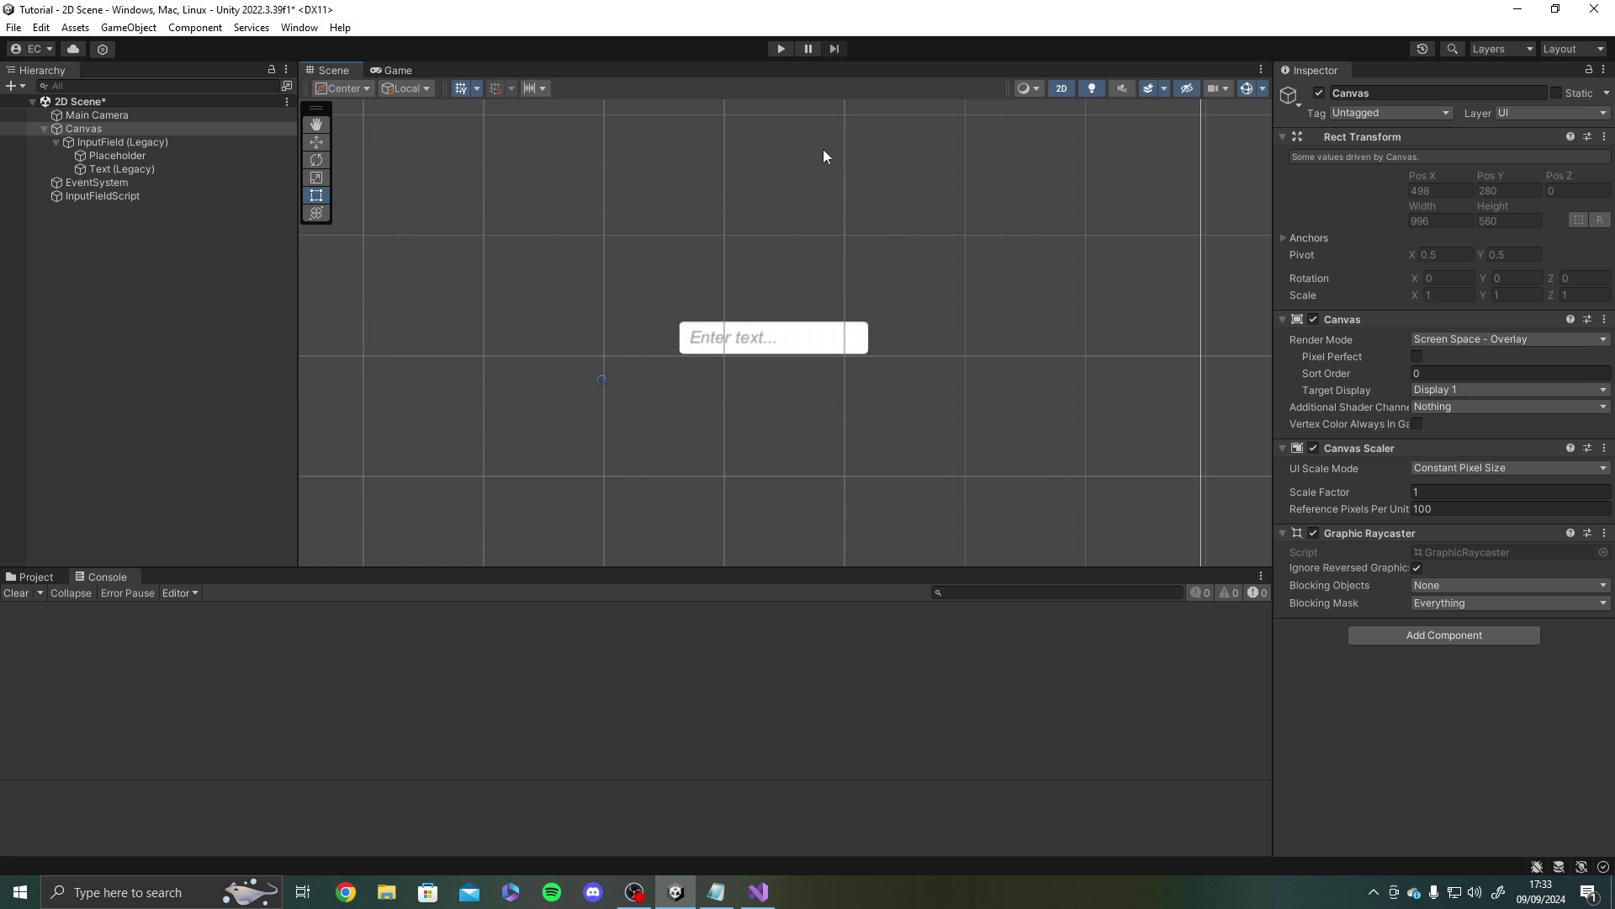
- Enter Play mode, type 'Hello there' in the input field and press Enter to end the edit
click(781, 48)
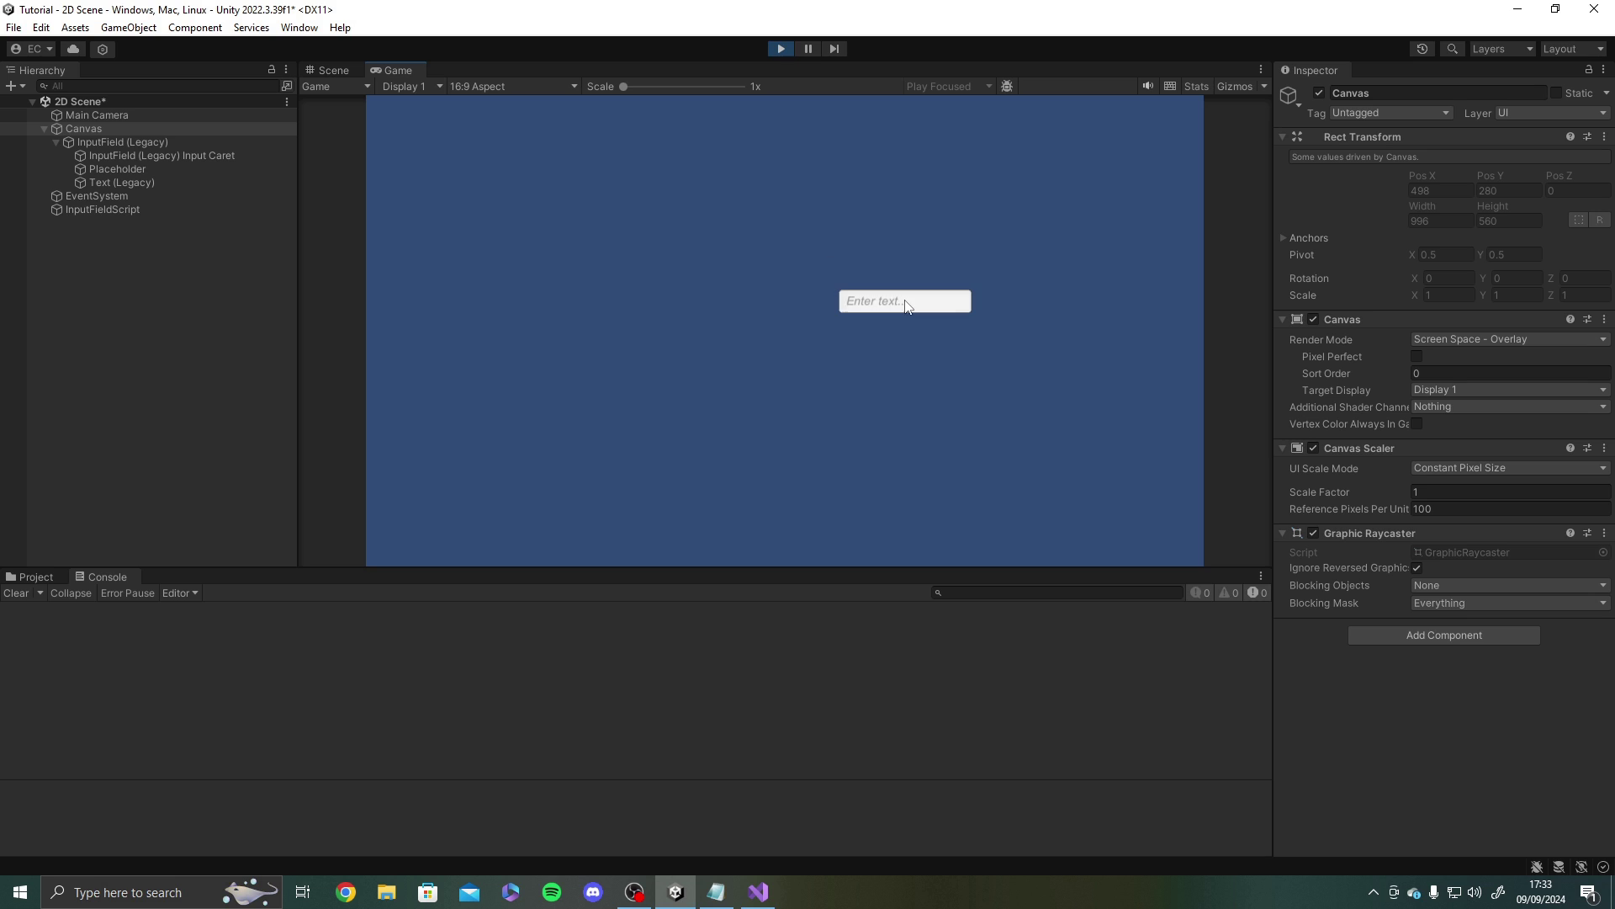
click(843, 307)
text(Hello there)
key(Return)
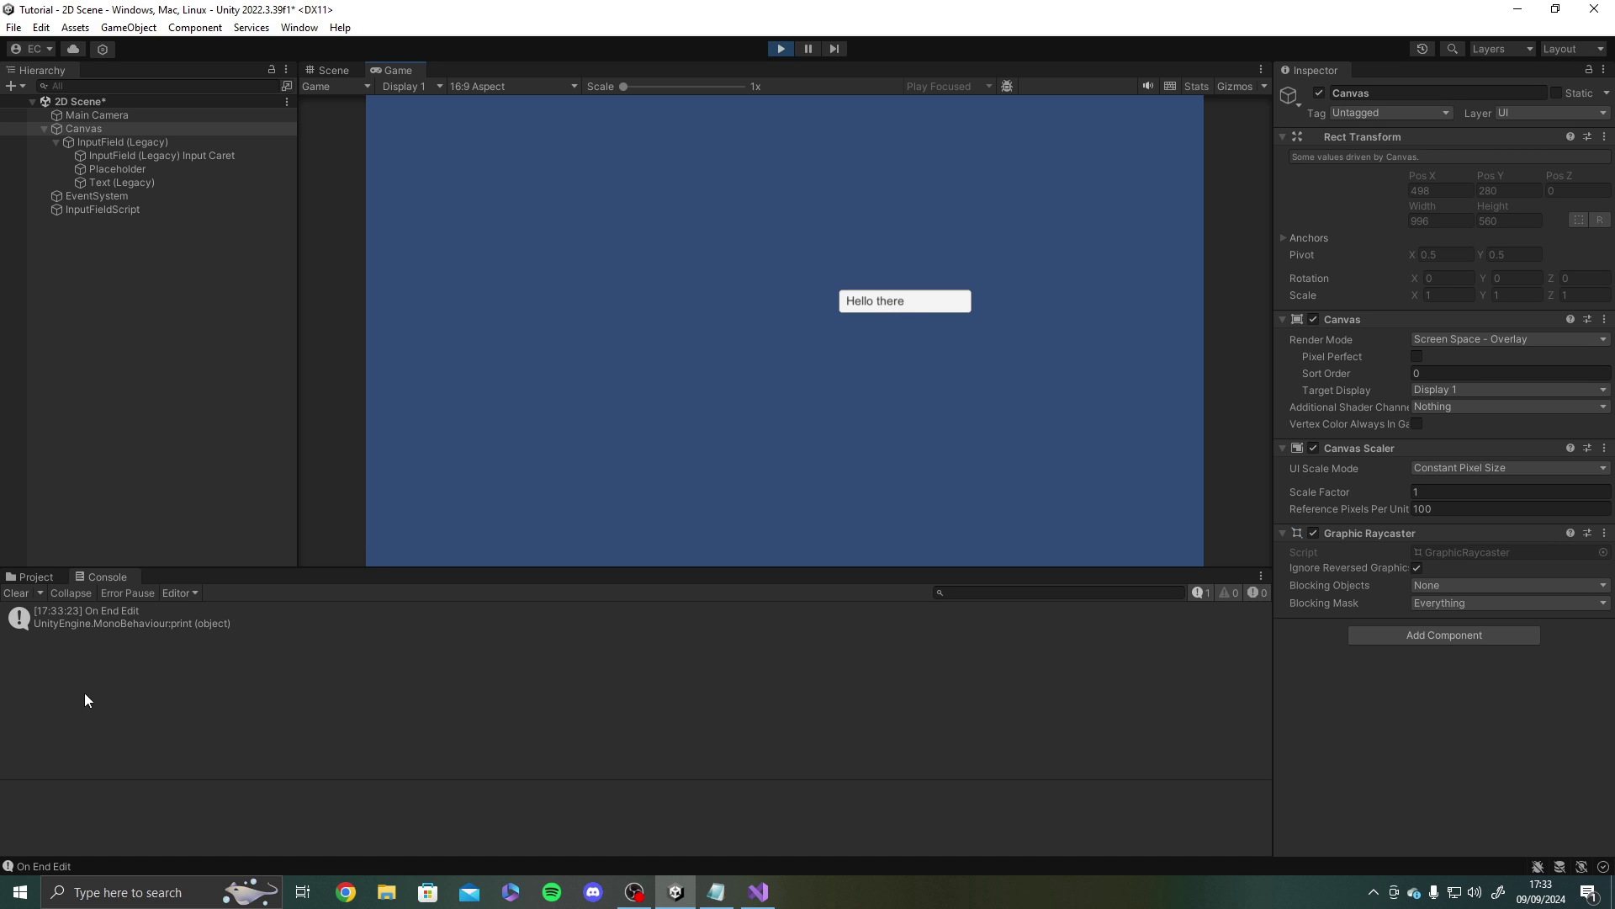
- Focus and leave the field repeatedly, replacing its text with 'Therosdhfole' to log On End Edit
click(932, 303)
click(926, 264)
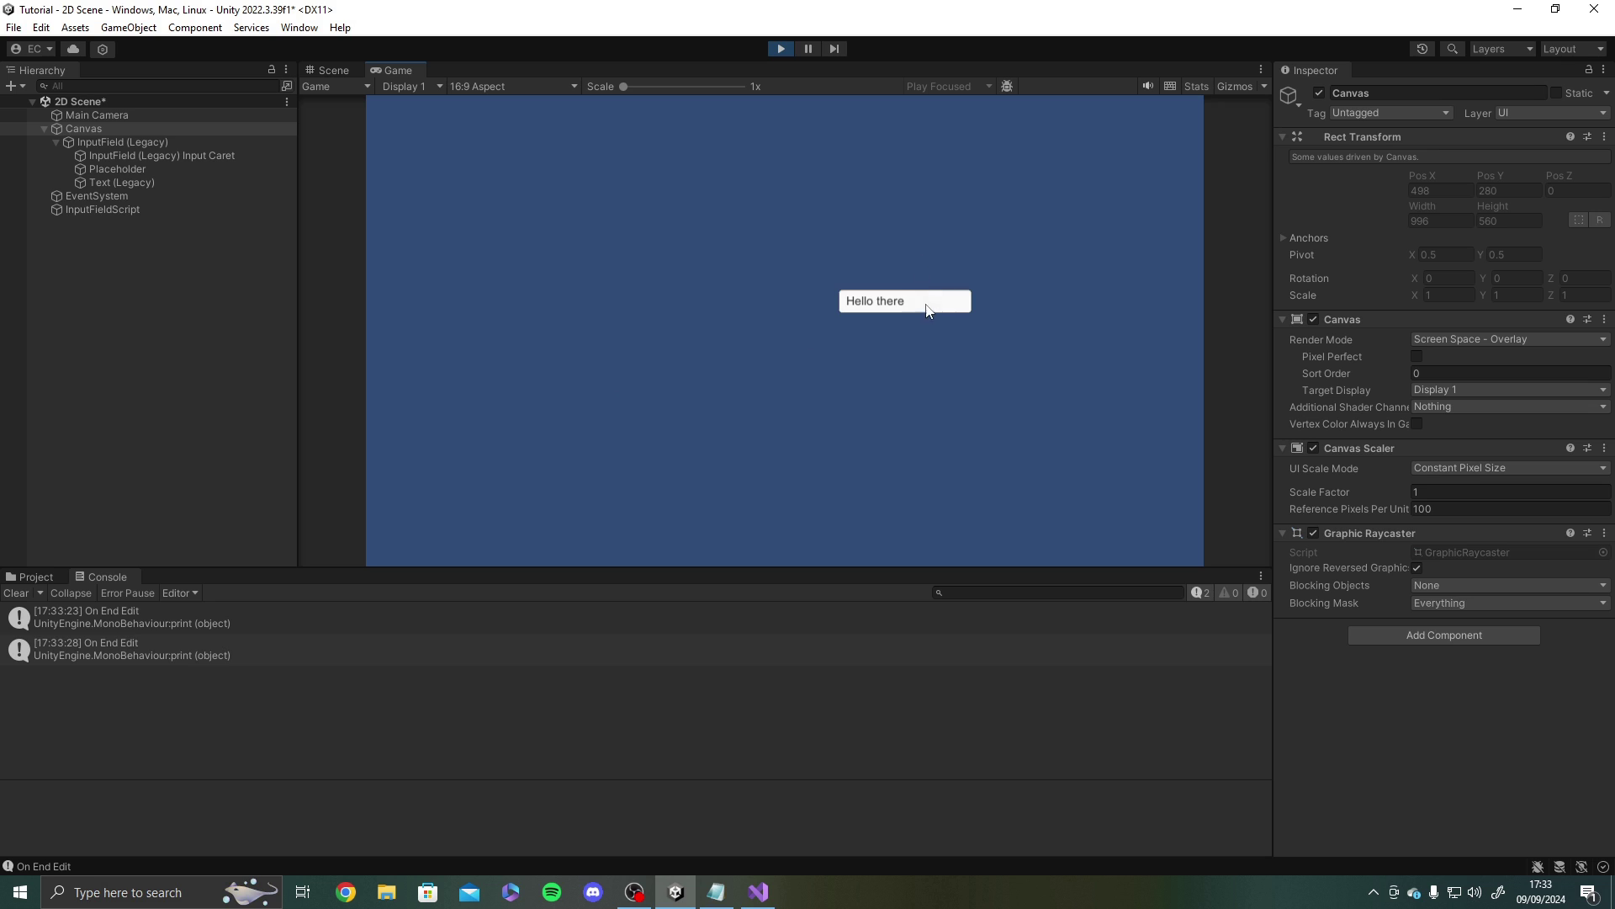
click(927, 309)
click(927, 271)
click(927, 314)
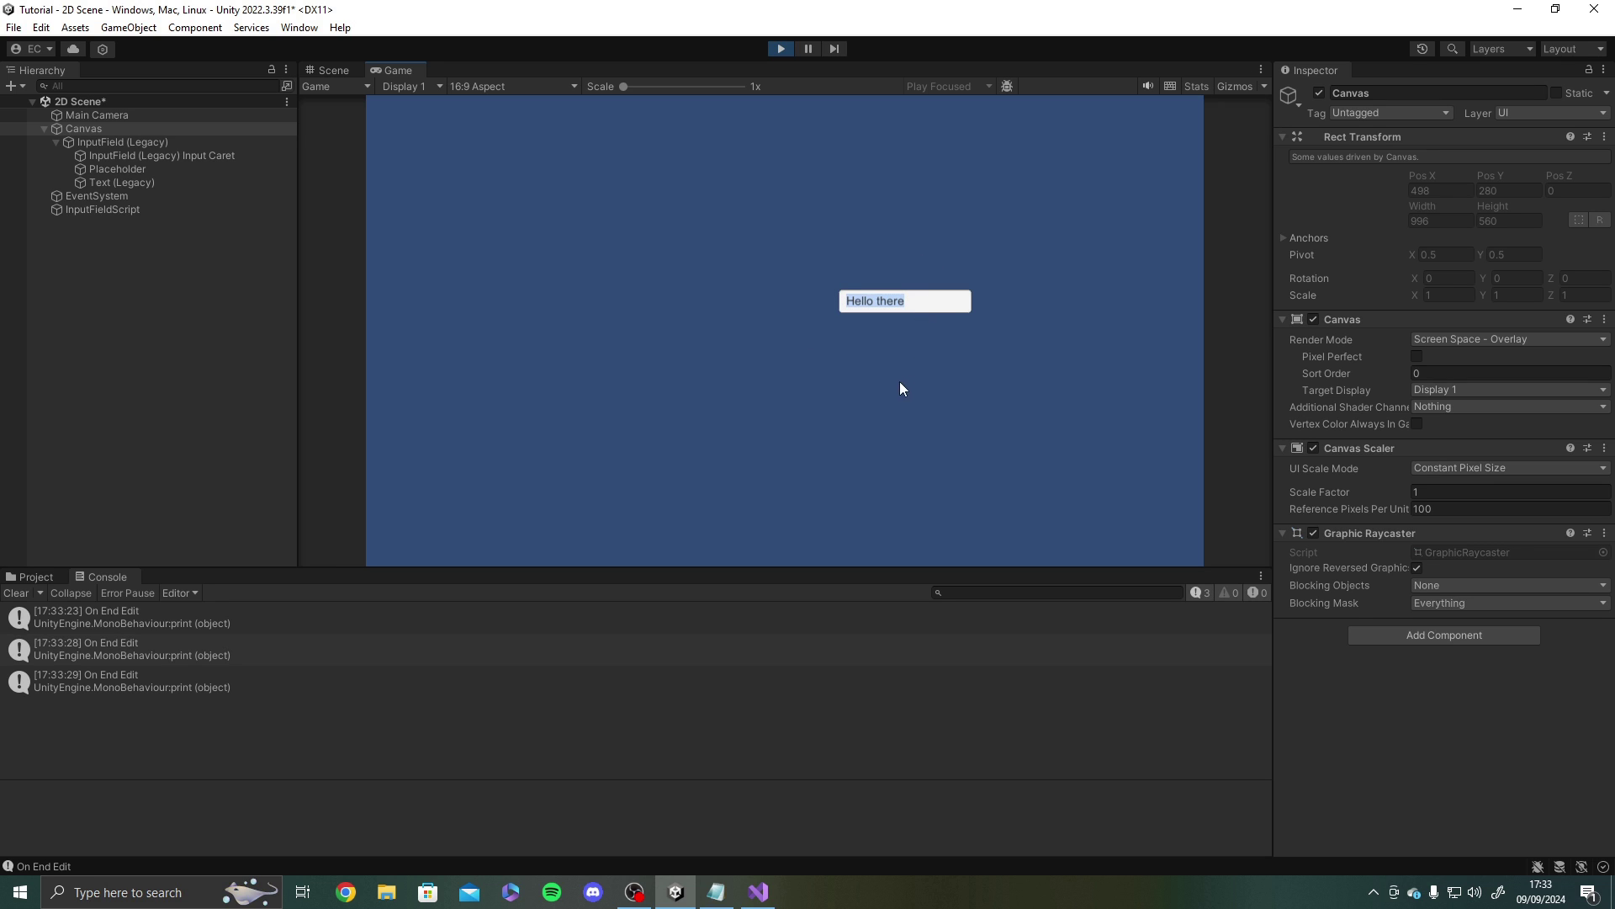
text(Therosdhfole)
click(897, 361)
- End two more edits by clicking in and out of the field, then stop Play mode
click(925, 307)
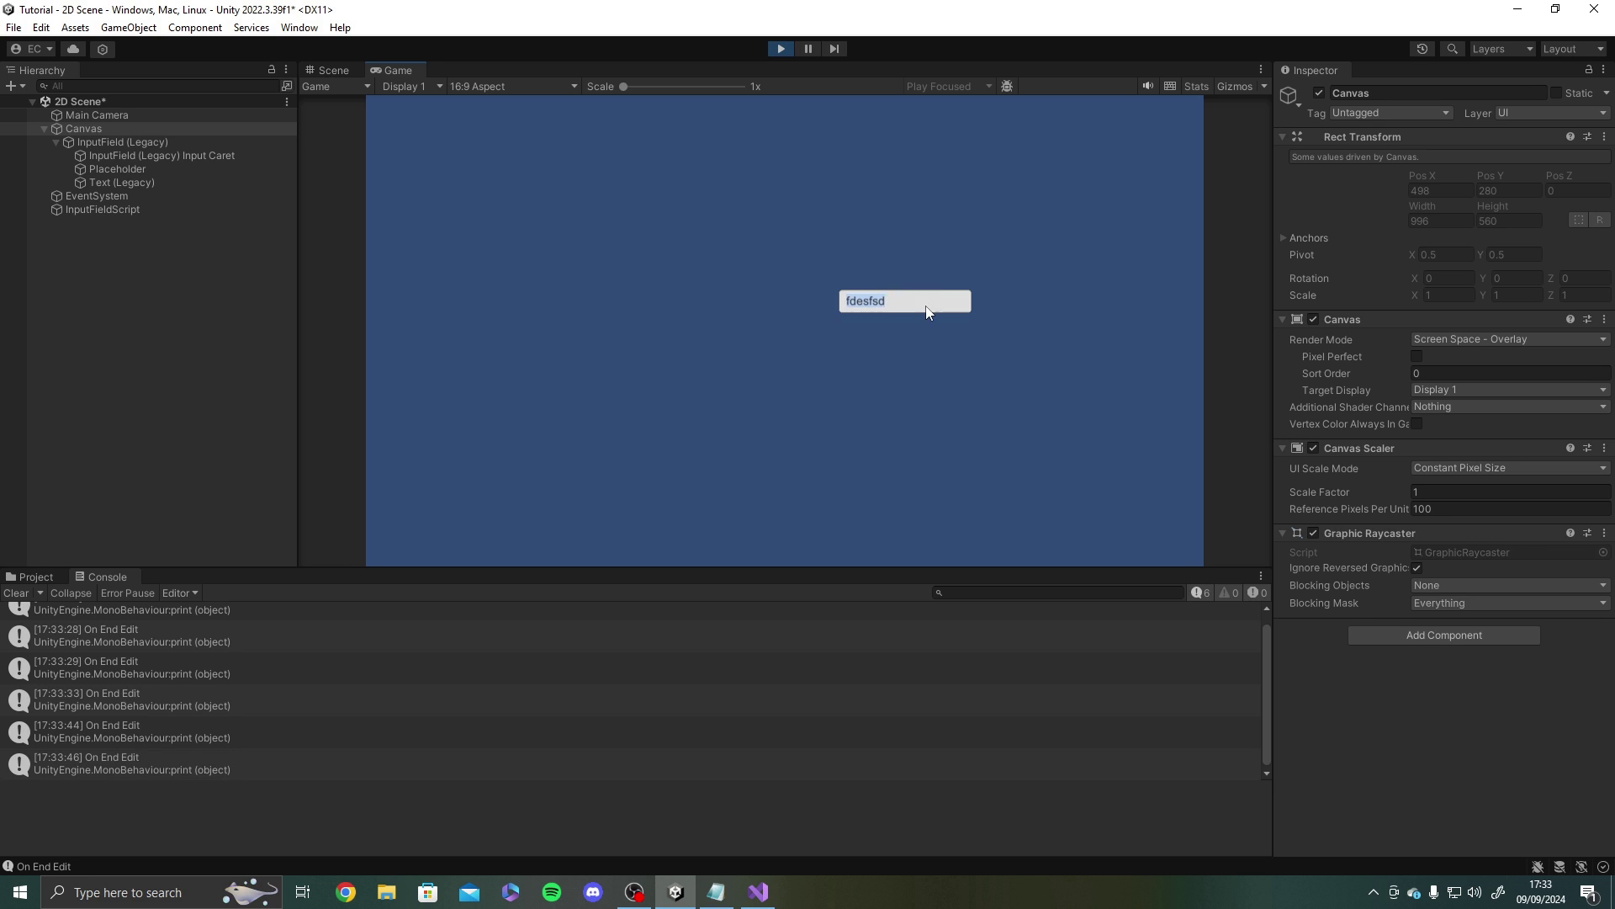
click(909, 321)
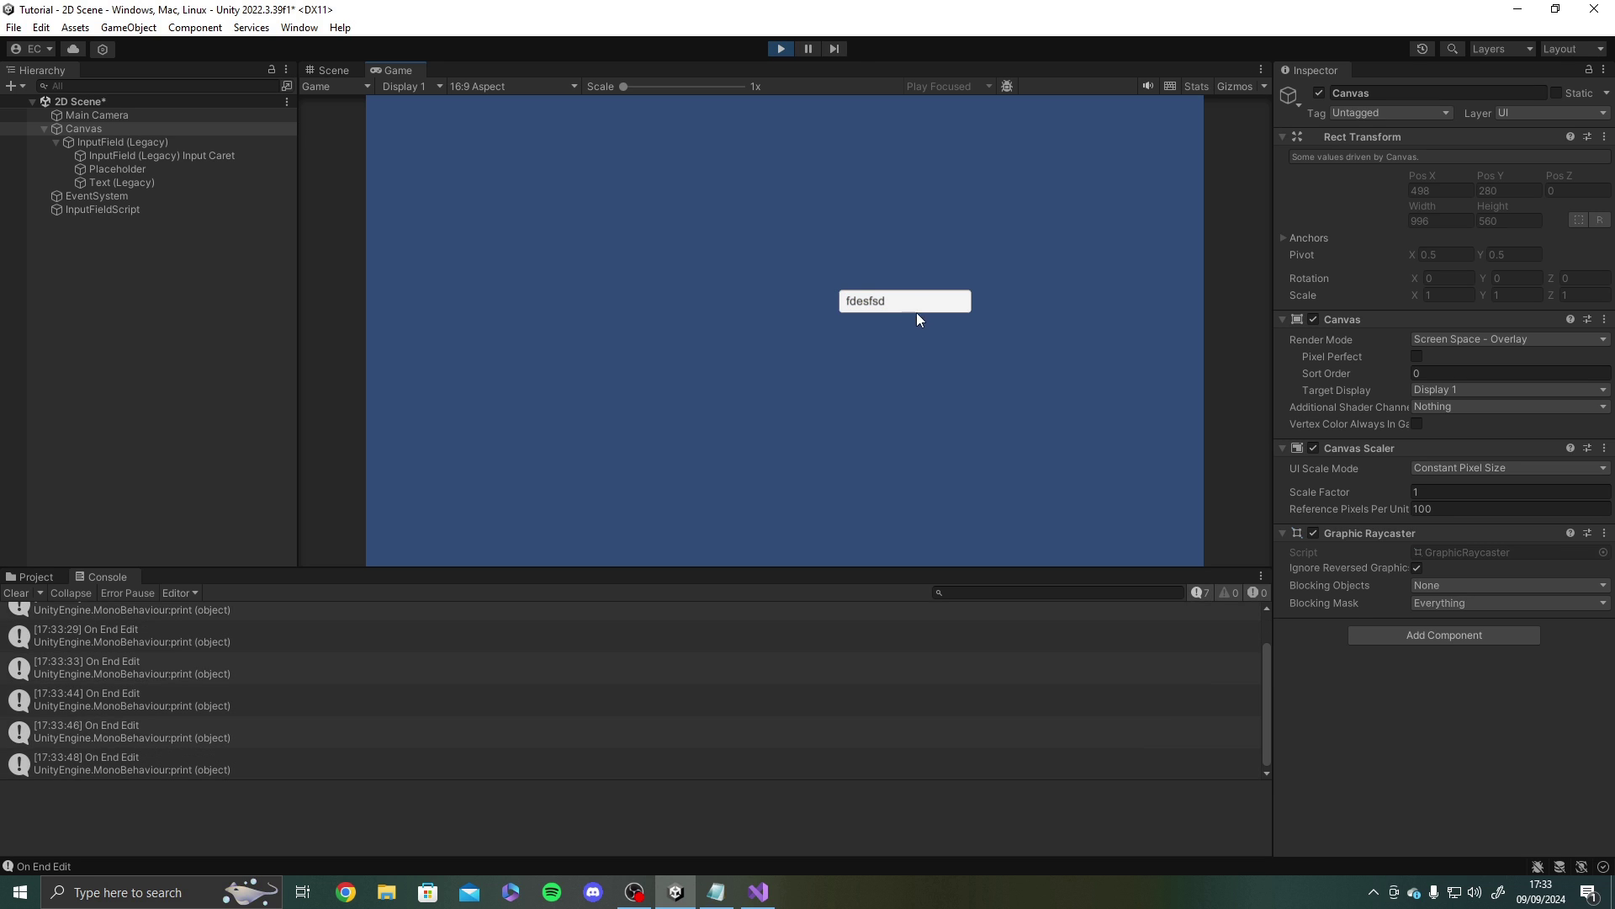
click(917, 310)
click(911, 330)
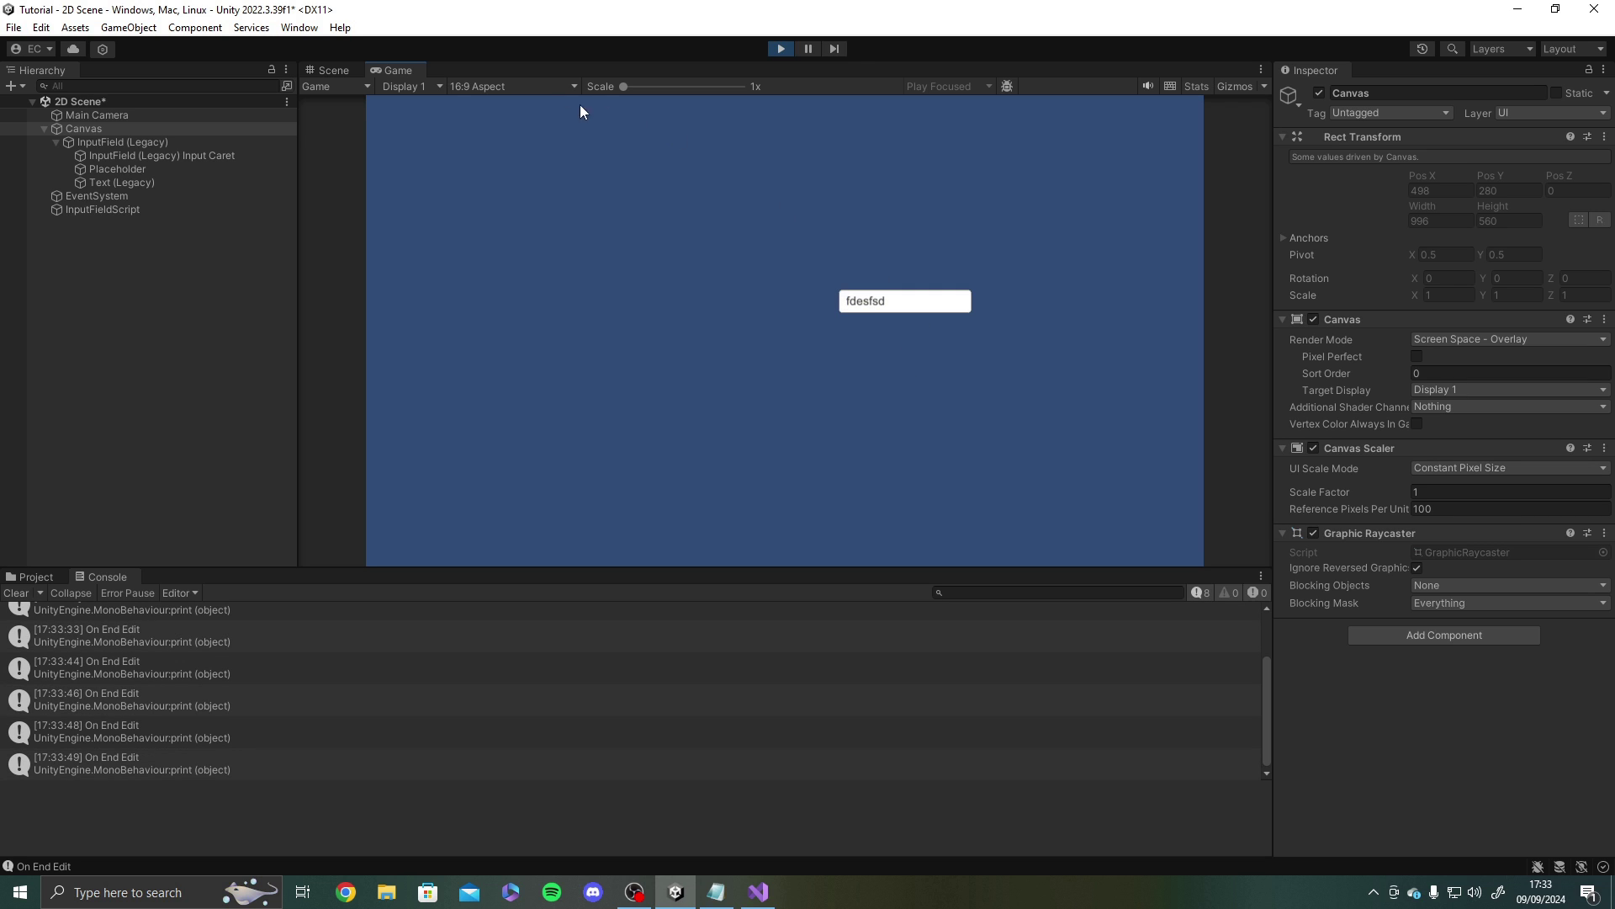
click(782, 50)
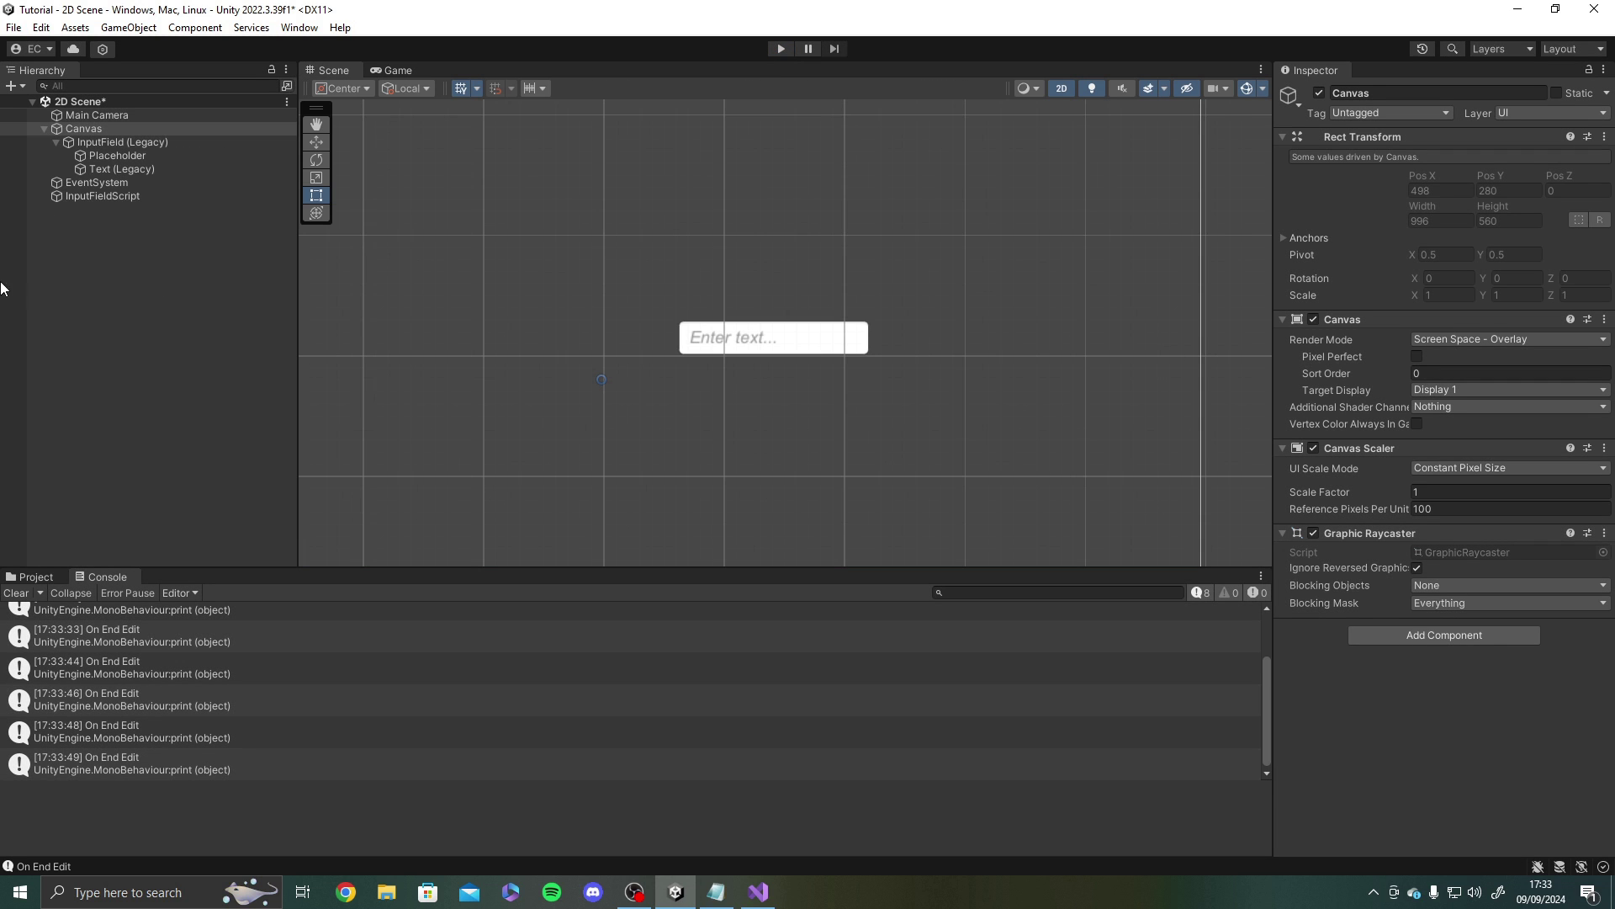
- Add an On Submit callback on InputField (Legacy) calling InputFieldScript's MyInputField.OutputState
click(75, 142)
scroll(1363, 572, down, 5)
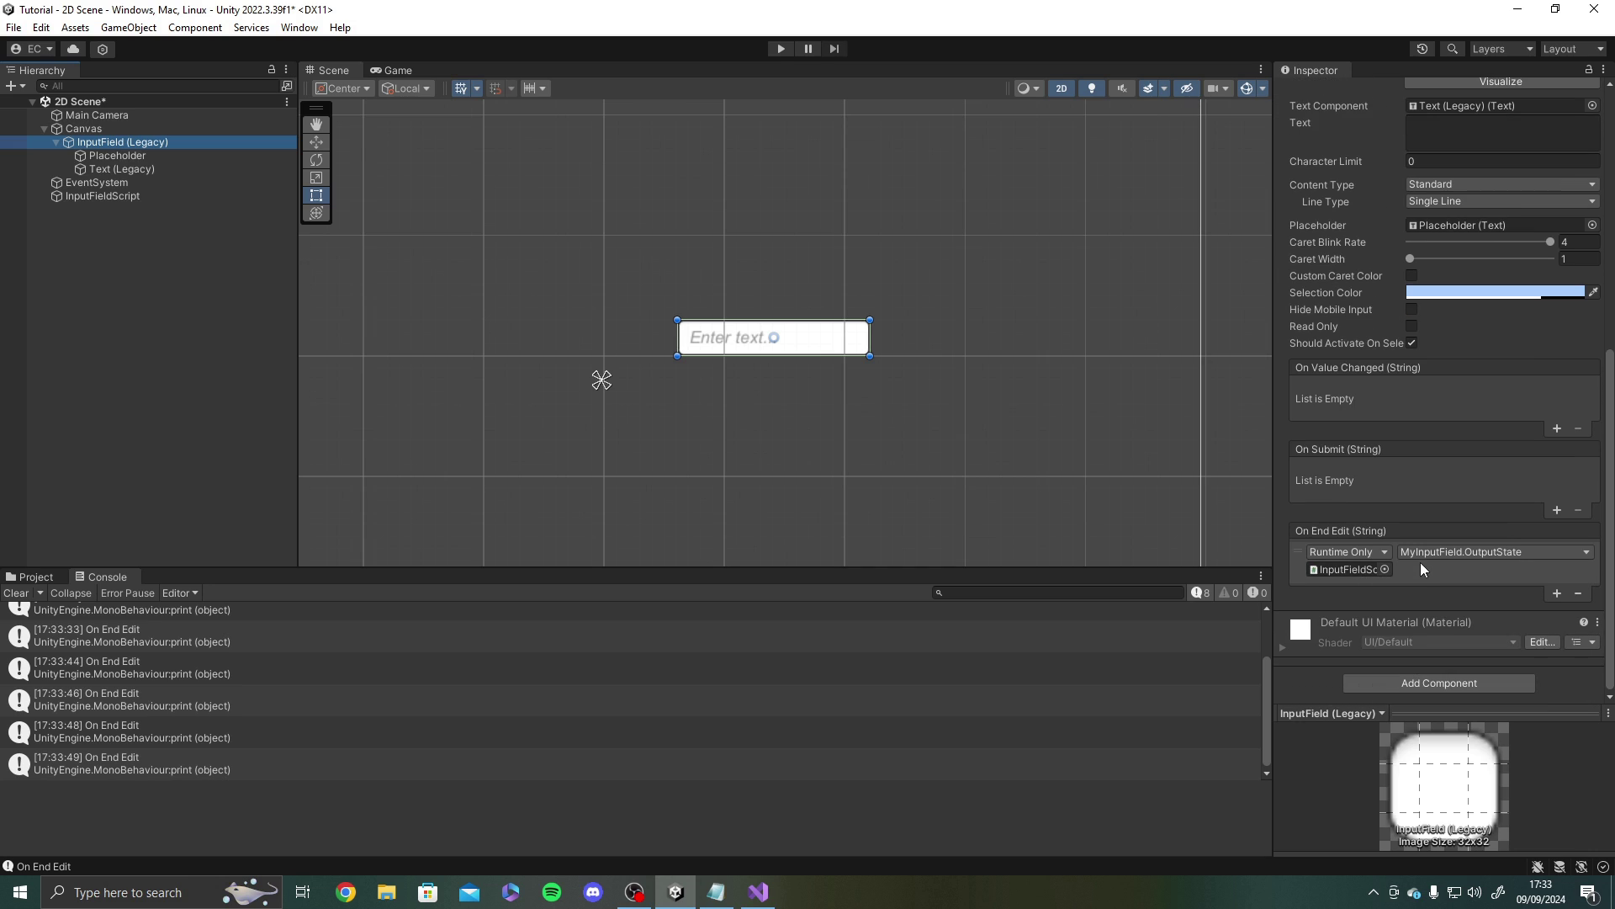
click(1557, 512)
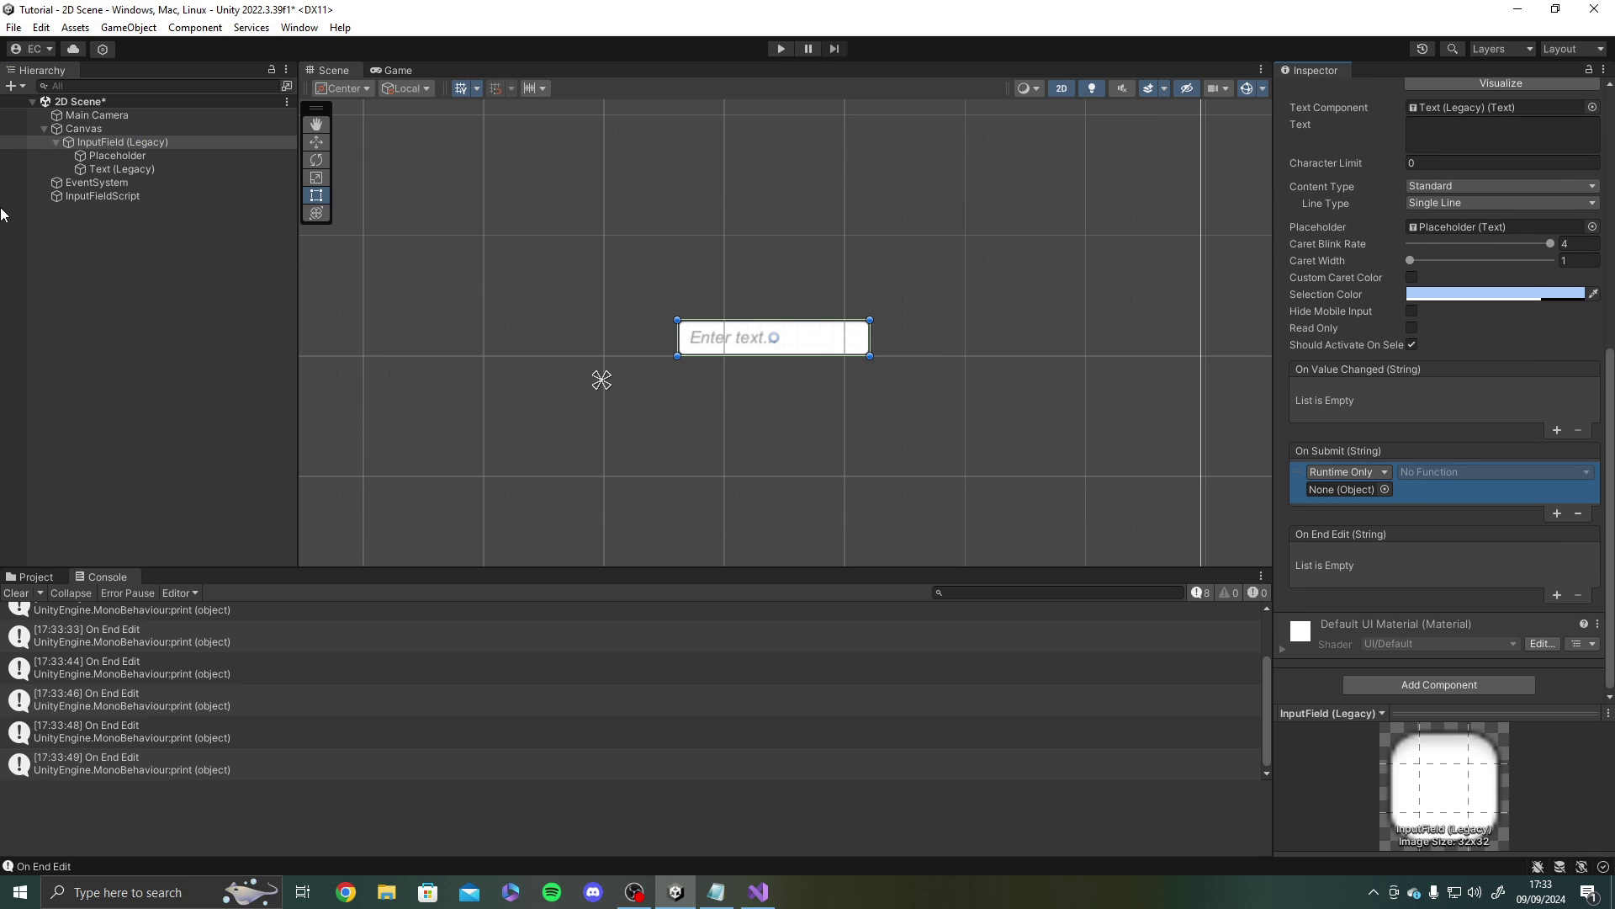
drag(102, 197, 1342, 489)
click(1448, 472)
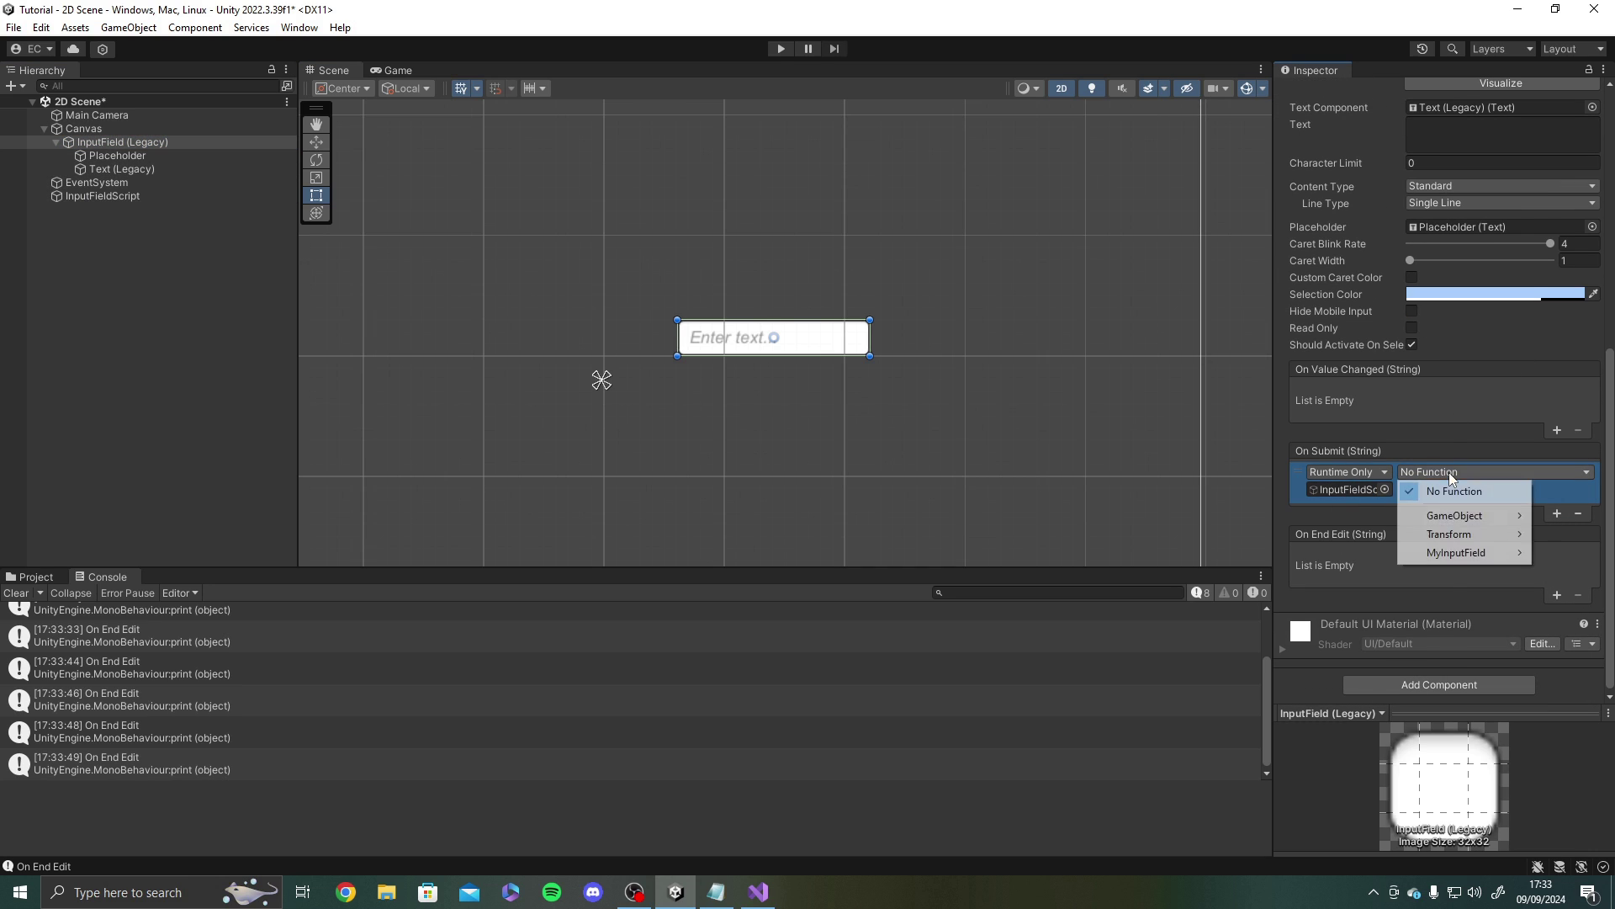
mouse_move(1464, 552)
click(1251, 478)
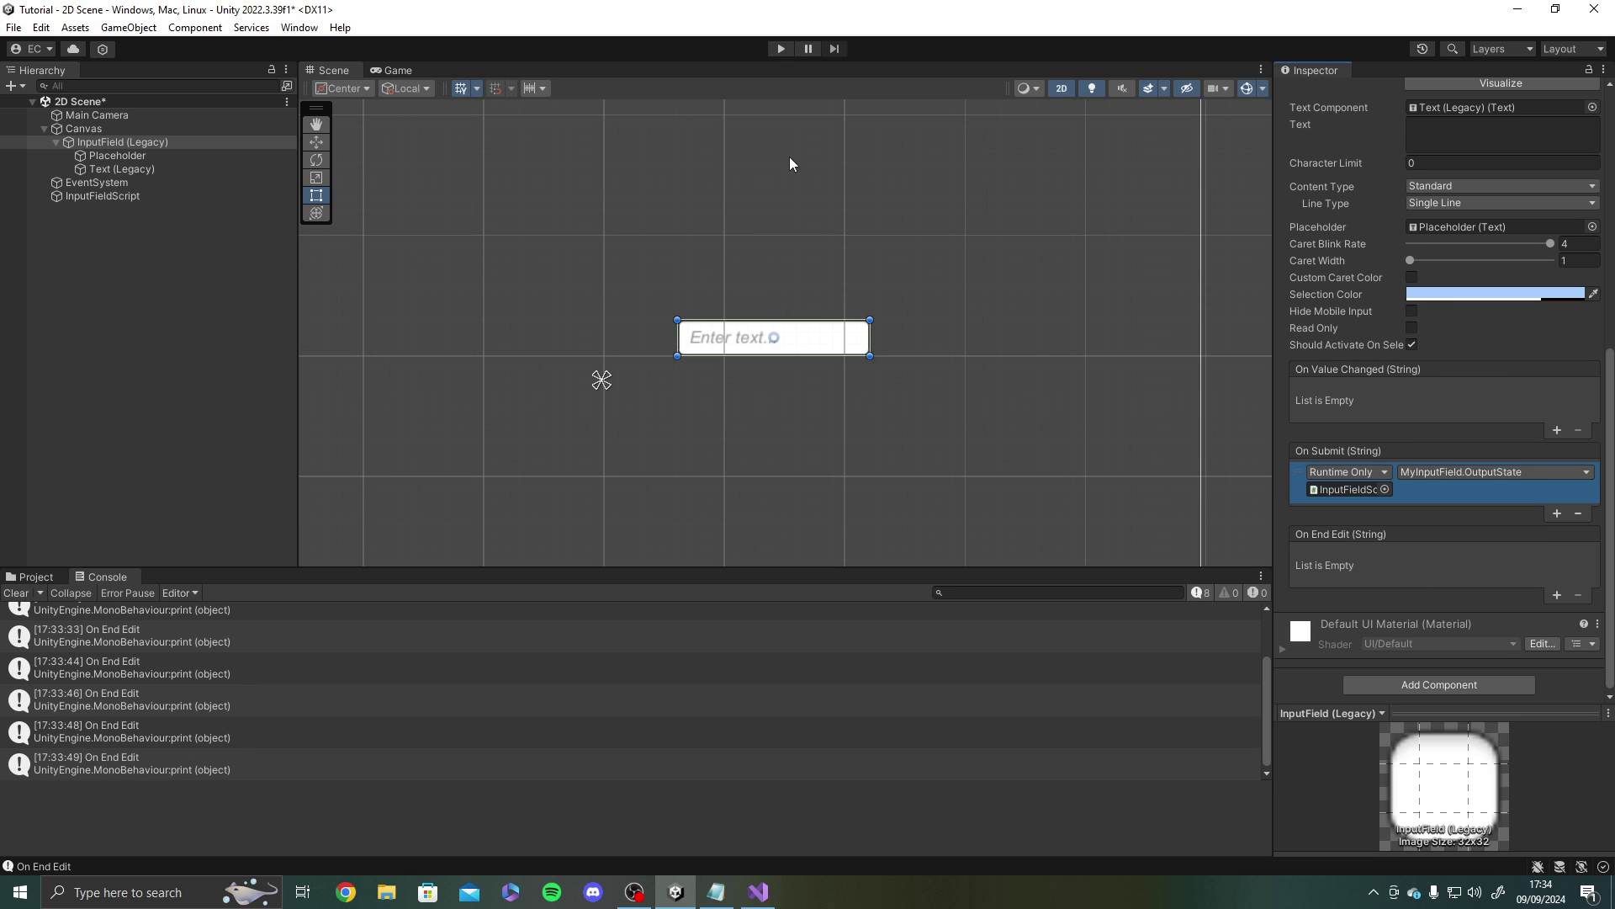
- In Play mode, type 'Hello World!' into the input field and submit it twice
click(780, 48)
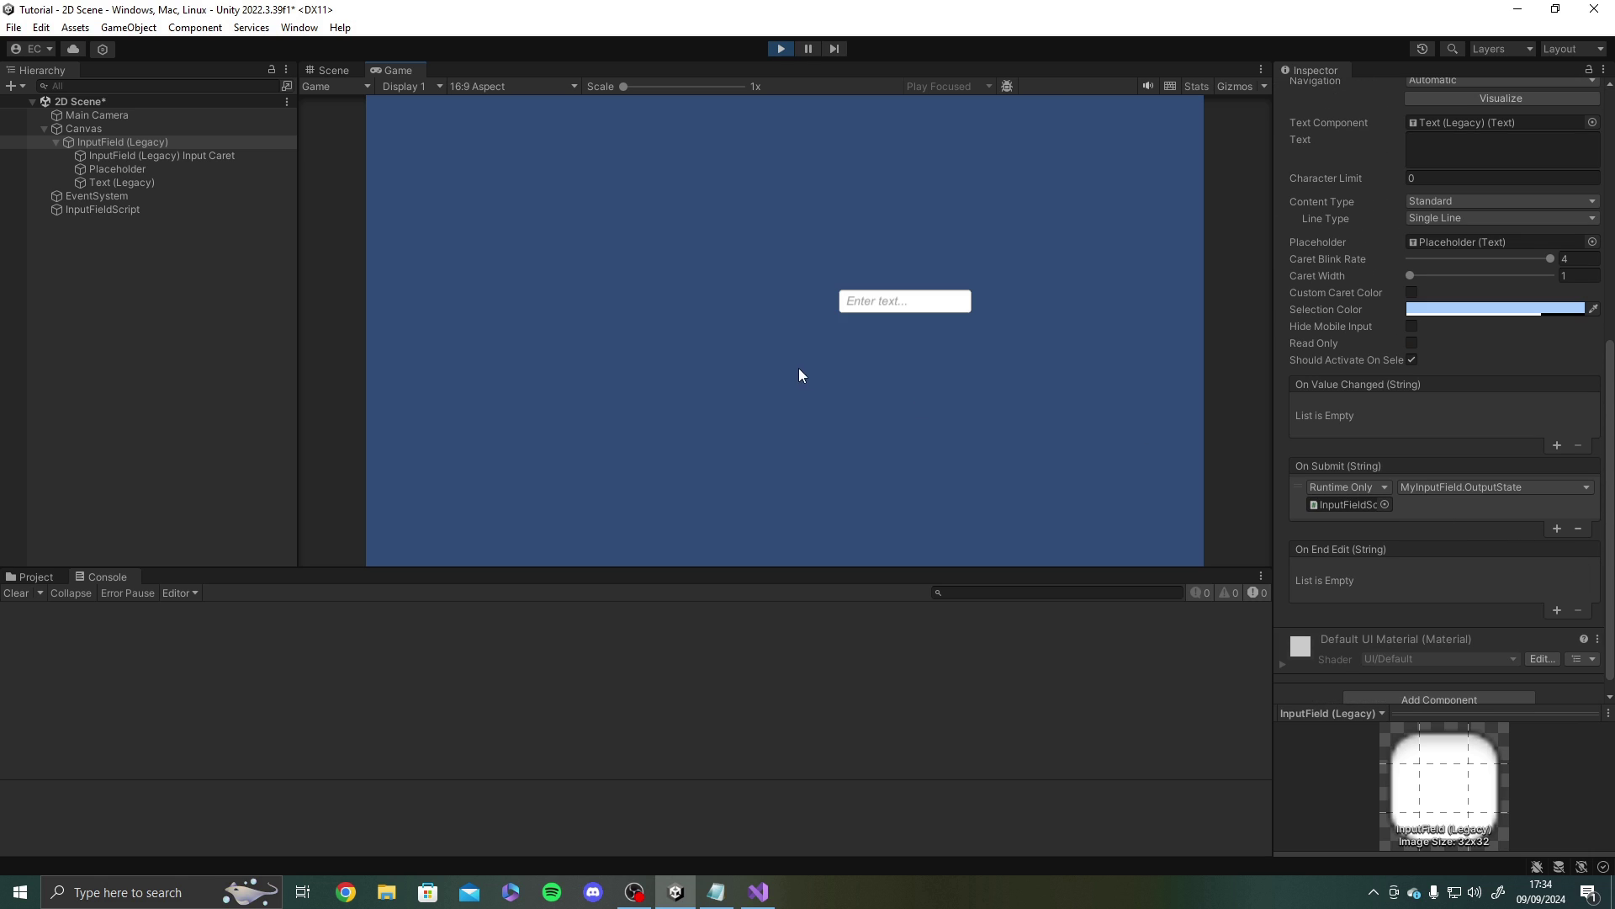
click(913, 307)
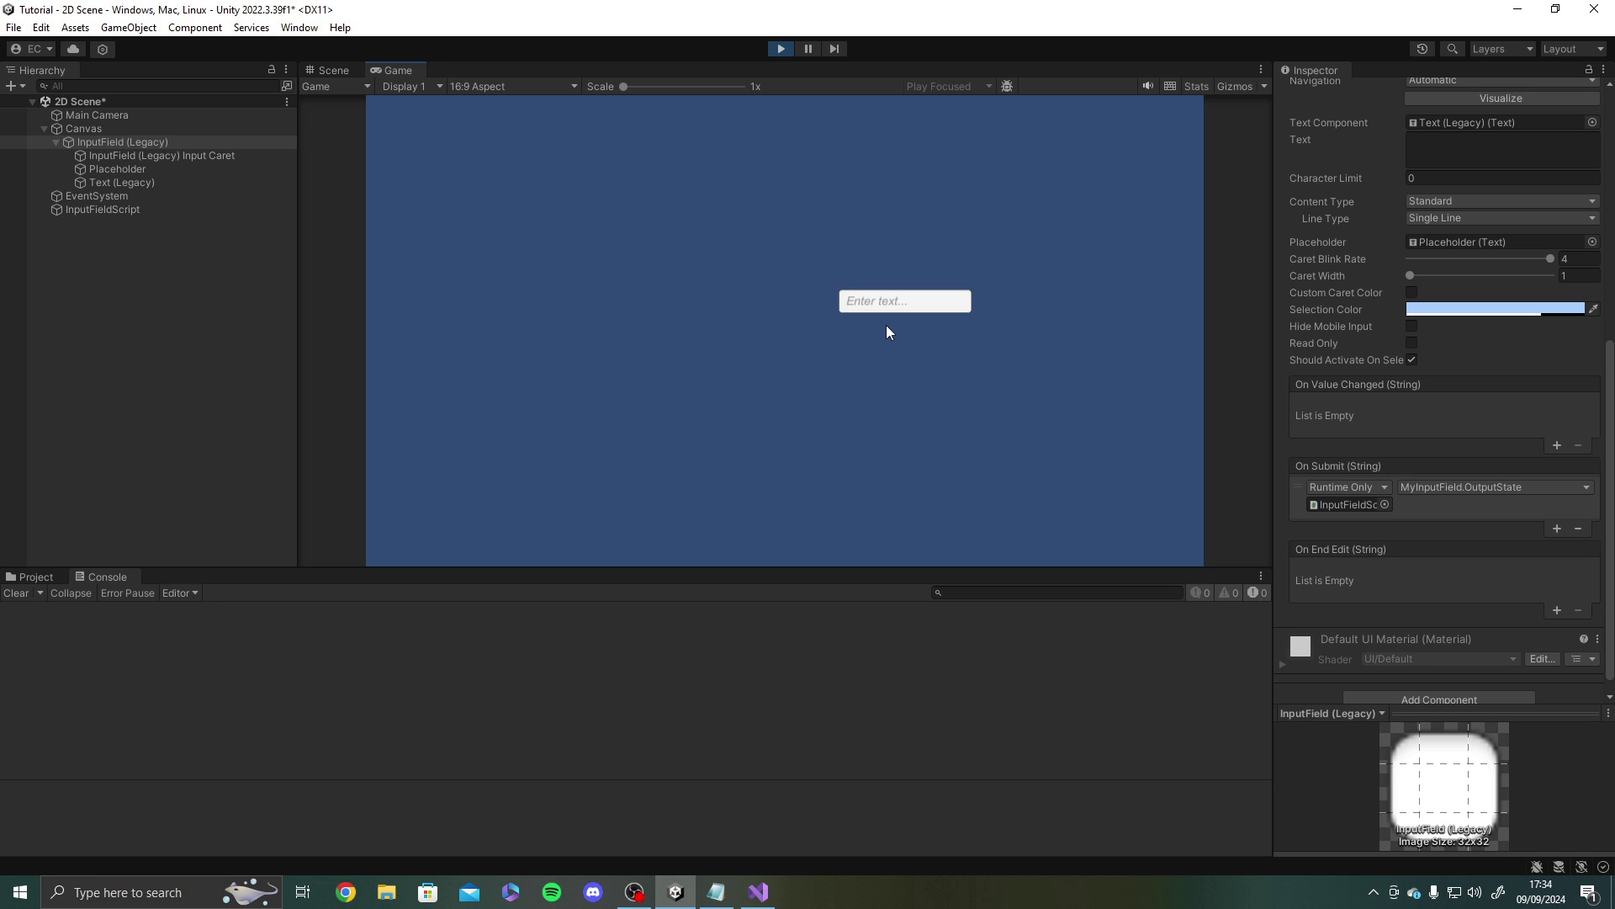
text(hello world!)
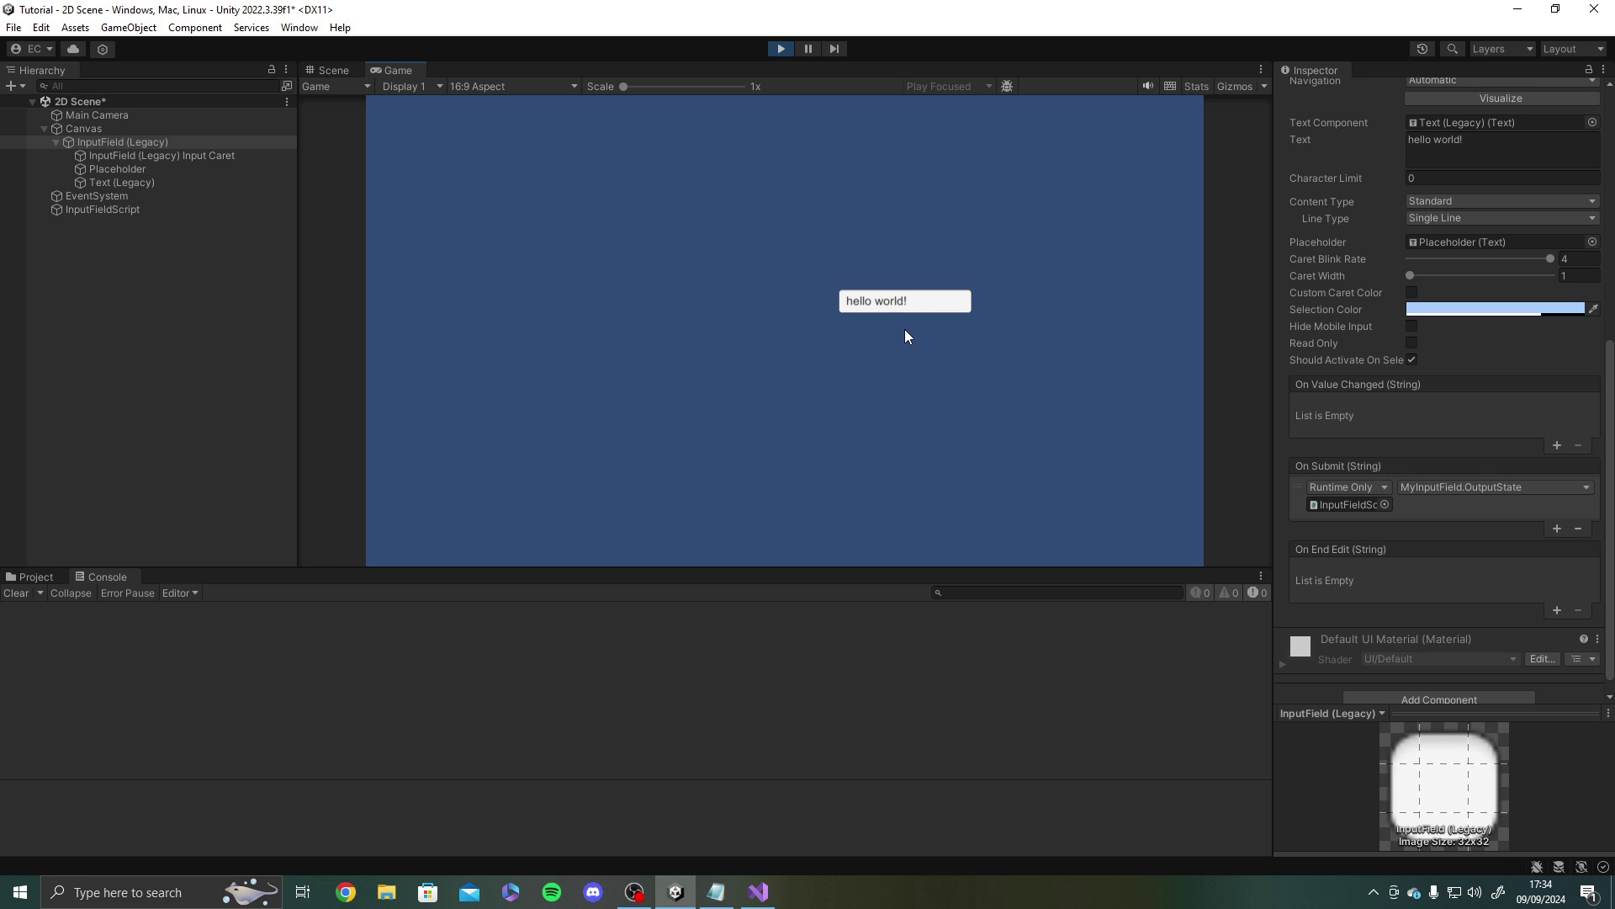
key(ctrl+a)
text(Hello World1)
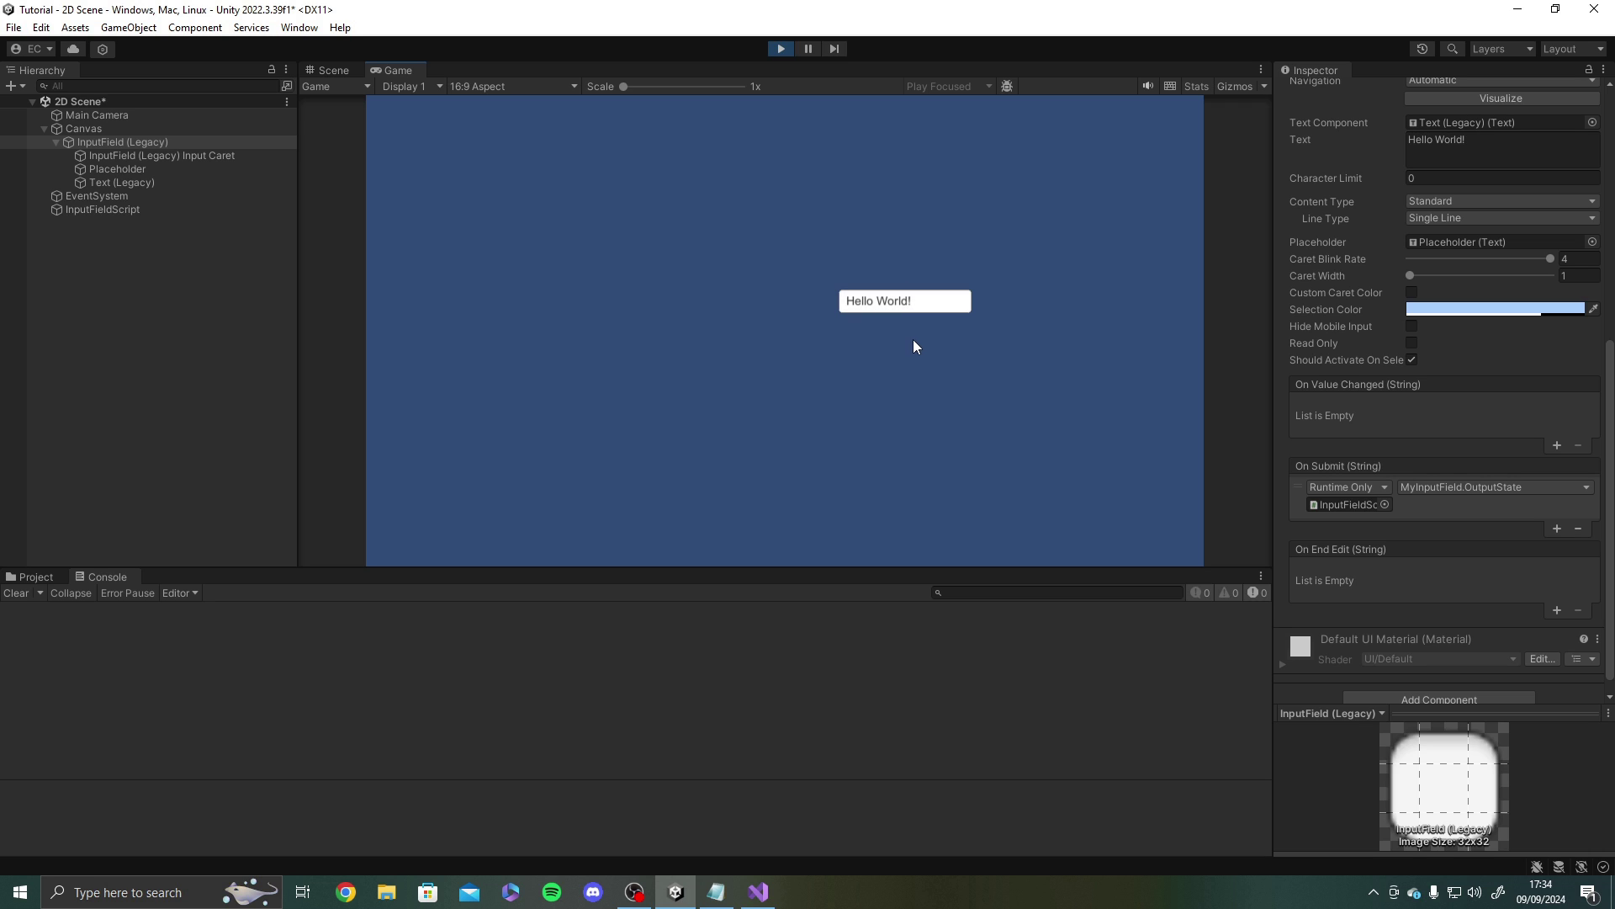
key(ctrl+a)
key(Return)
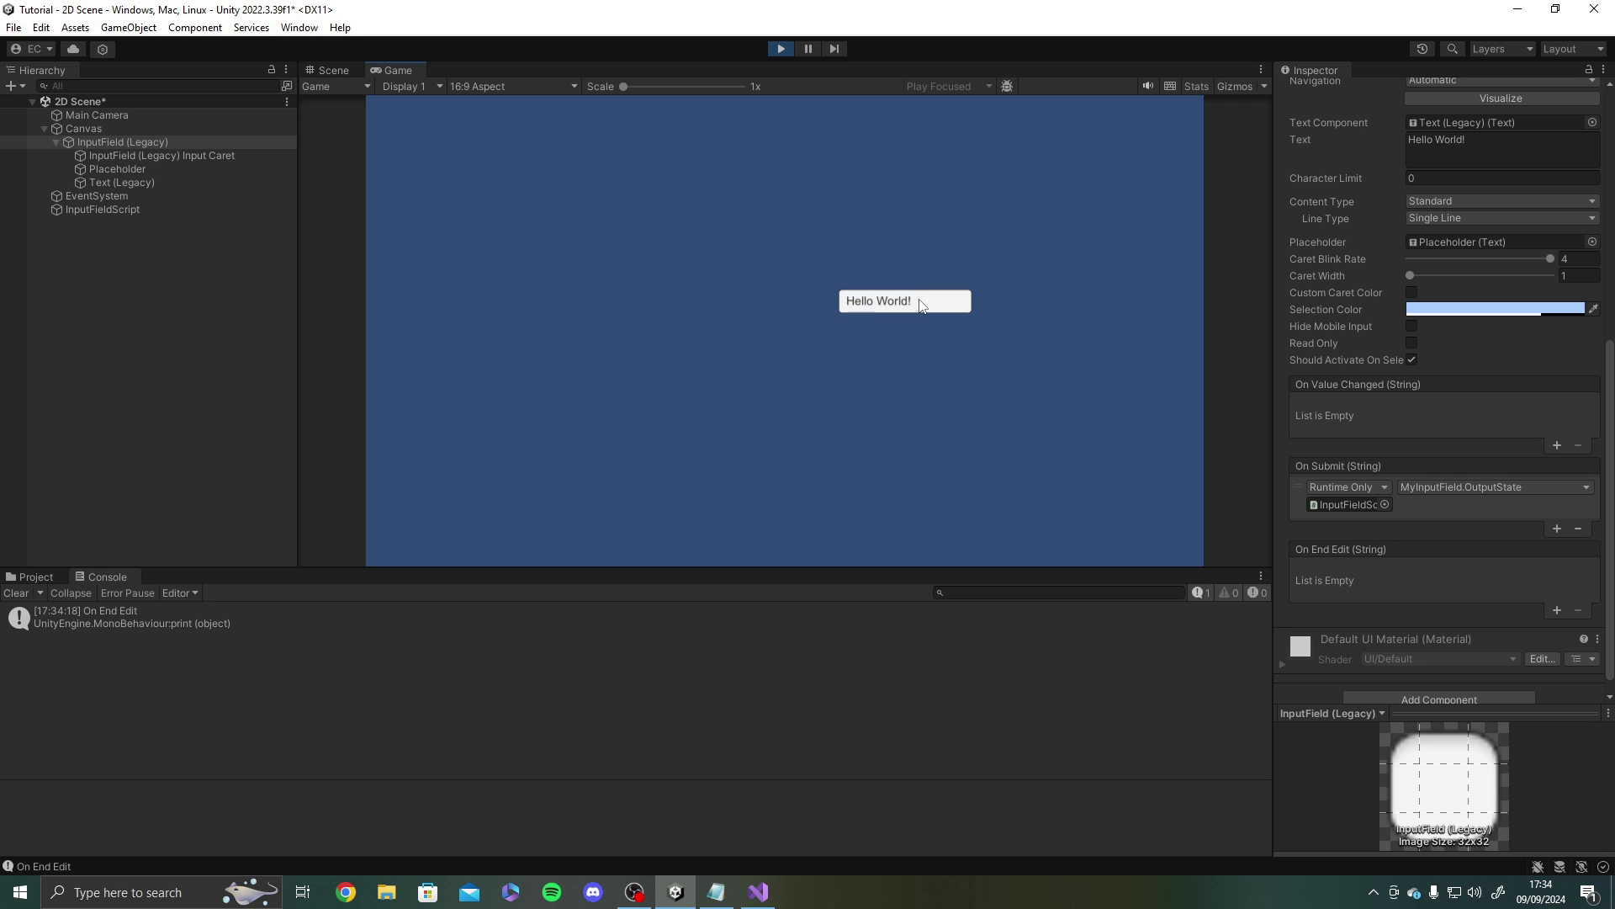
key(Return)
key(Return)
- Stop Play mode and zoom and pan the Scene view to reveal the canvas border
click(782, 49)
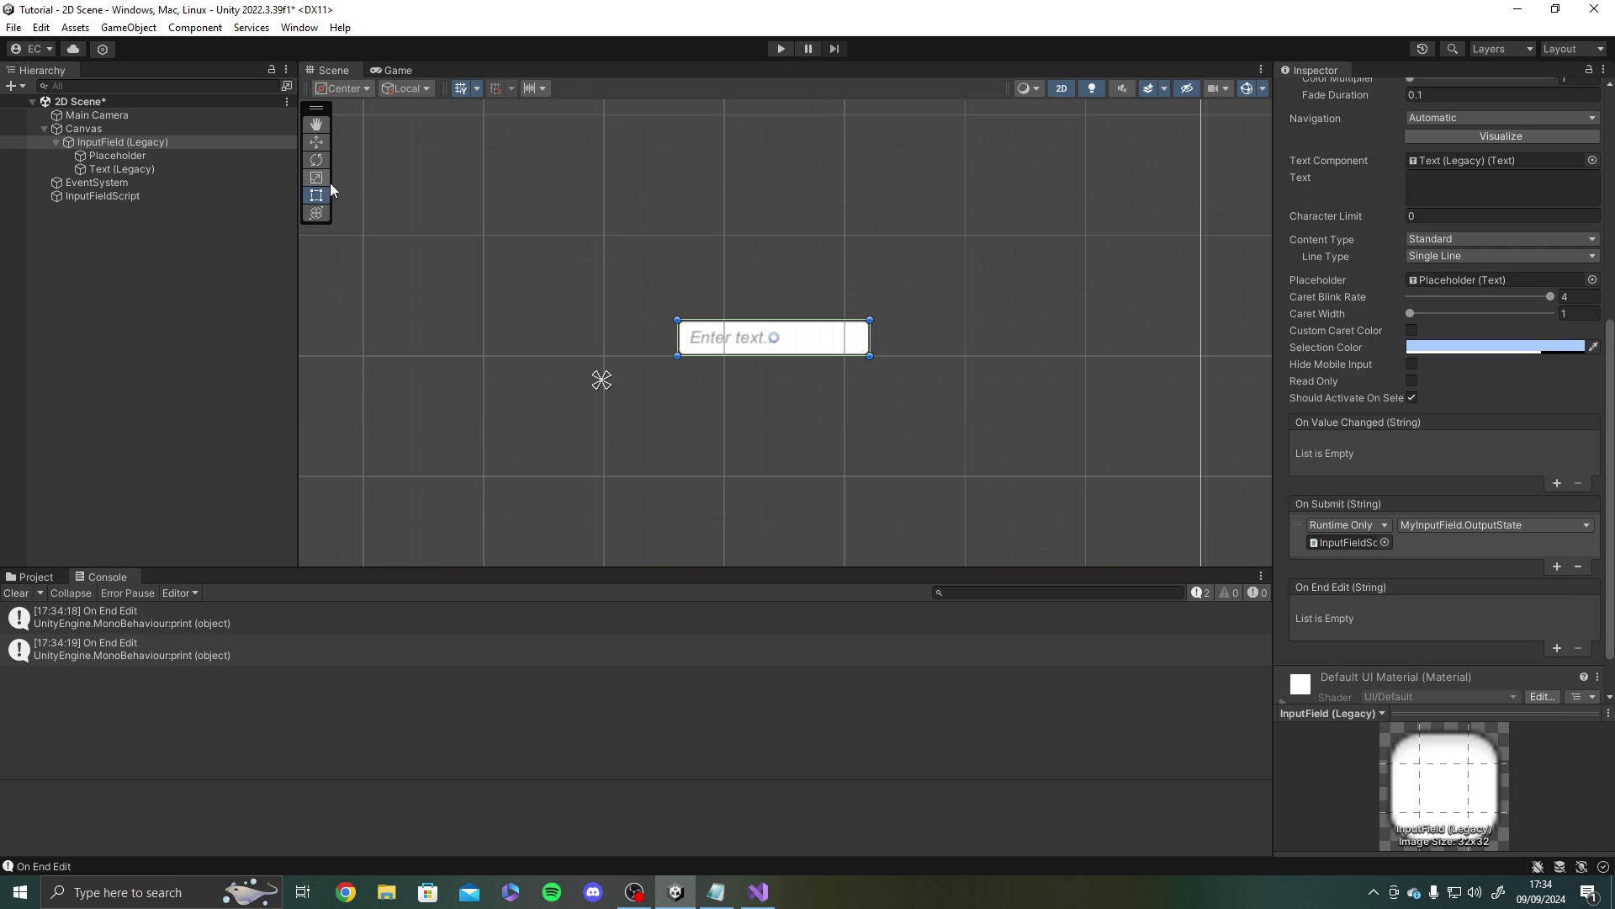
scroll(1370, 559, down, 1)
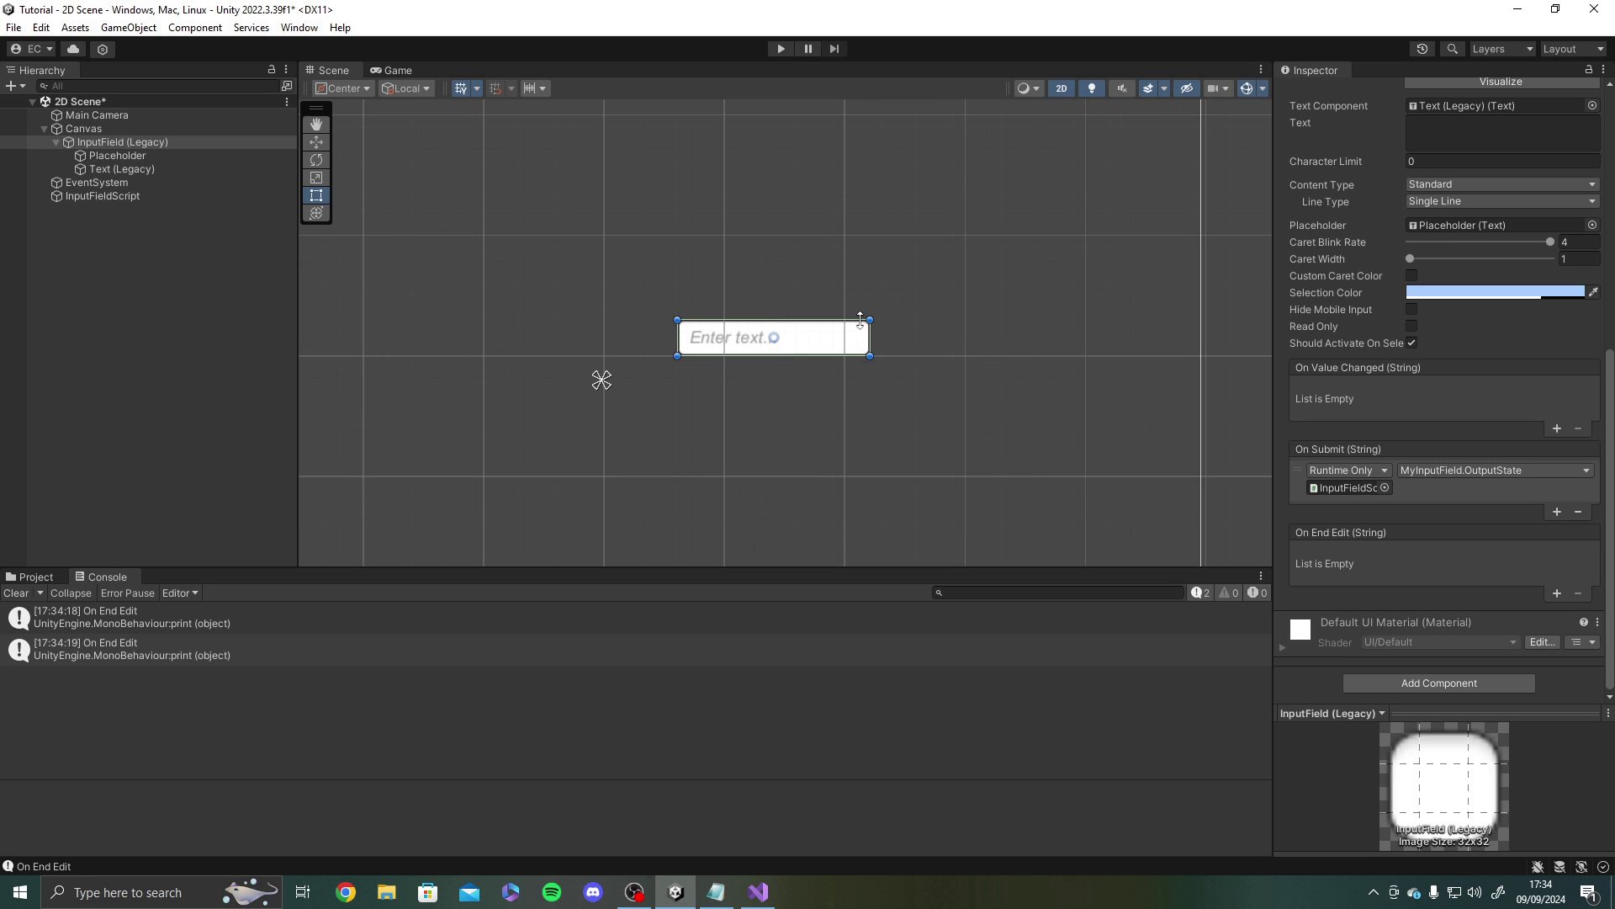
scroll(886, 304, down, 1)
middle_drag(887, 304, 981, 375)
scroll(986, 375, down, 1)
scroll(986, 375, down, 2)
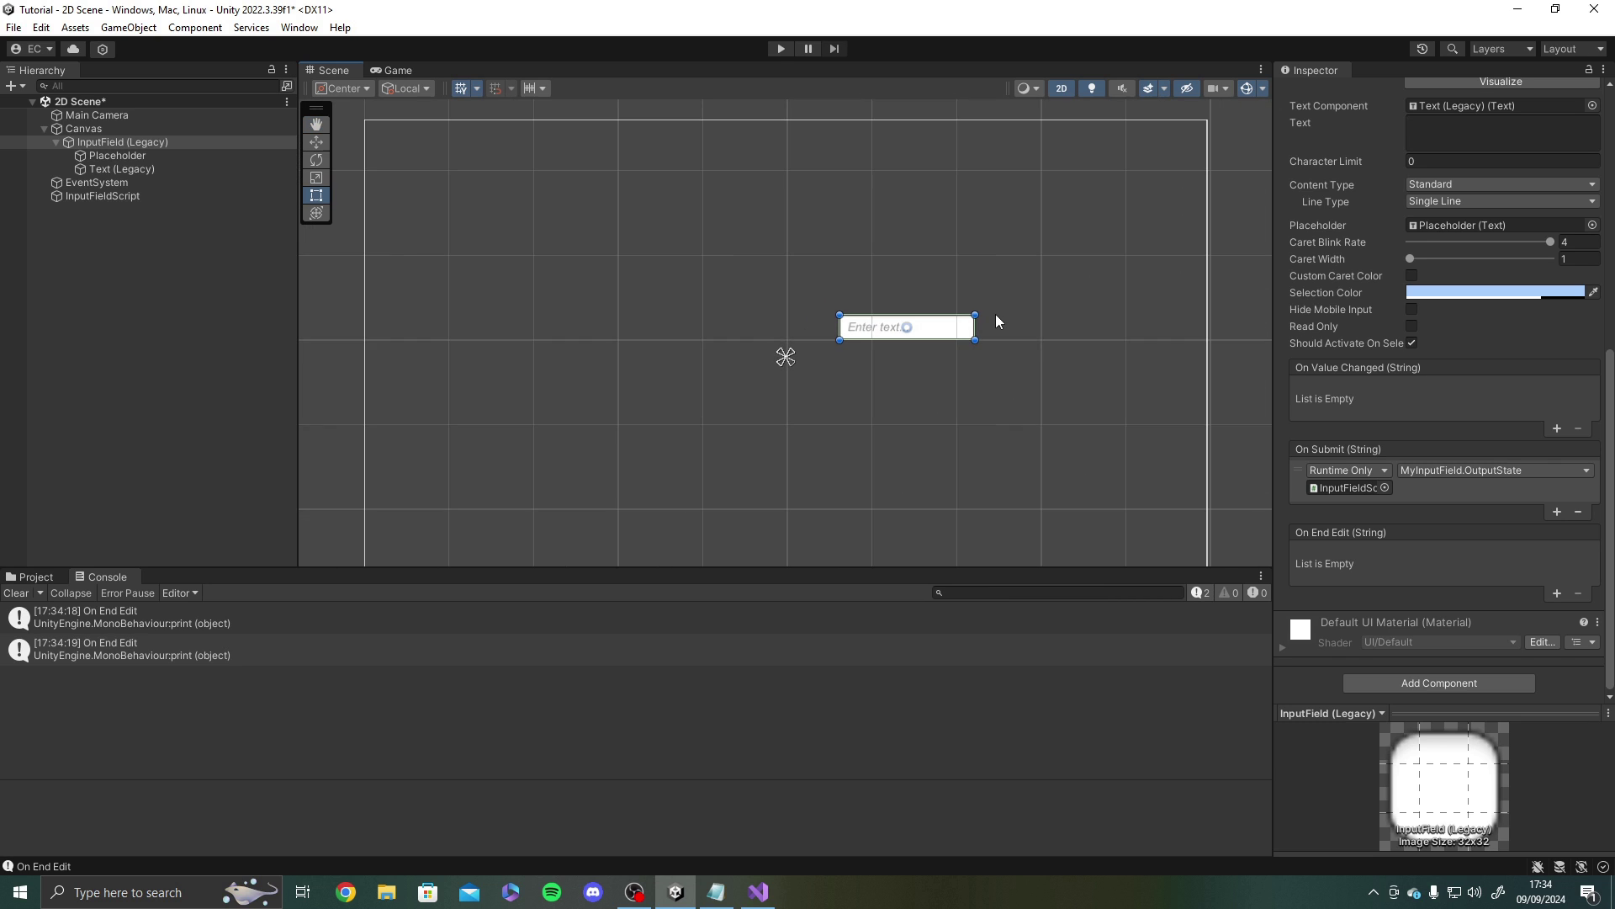
- Select the Canvas, recentre it in the Scene view, and show the project's Assets folder
click(968, 388)
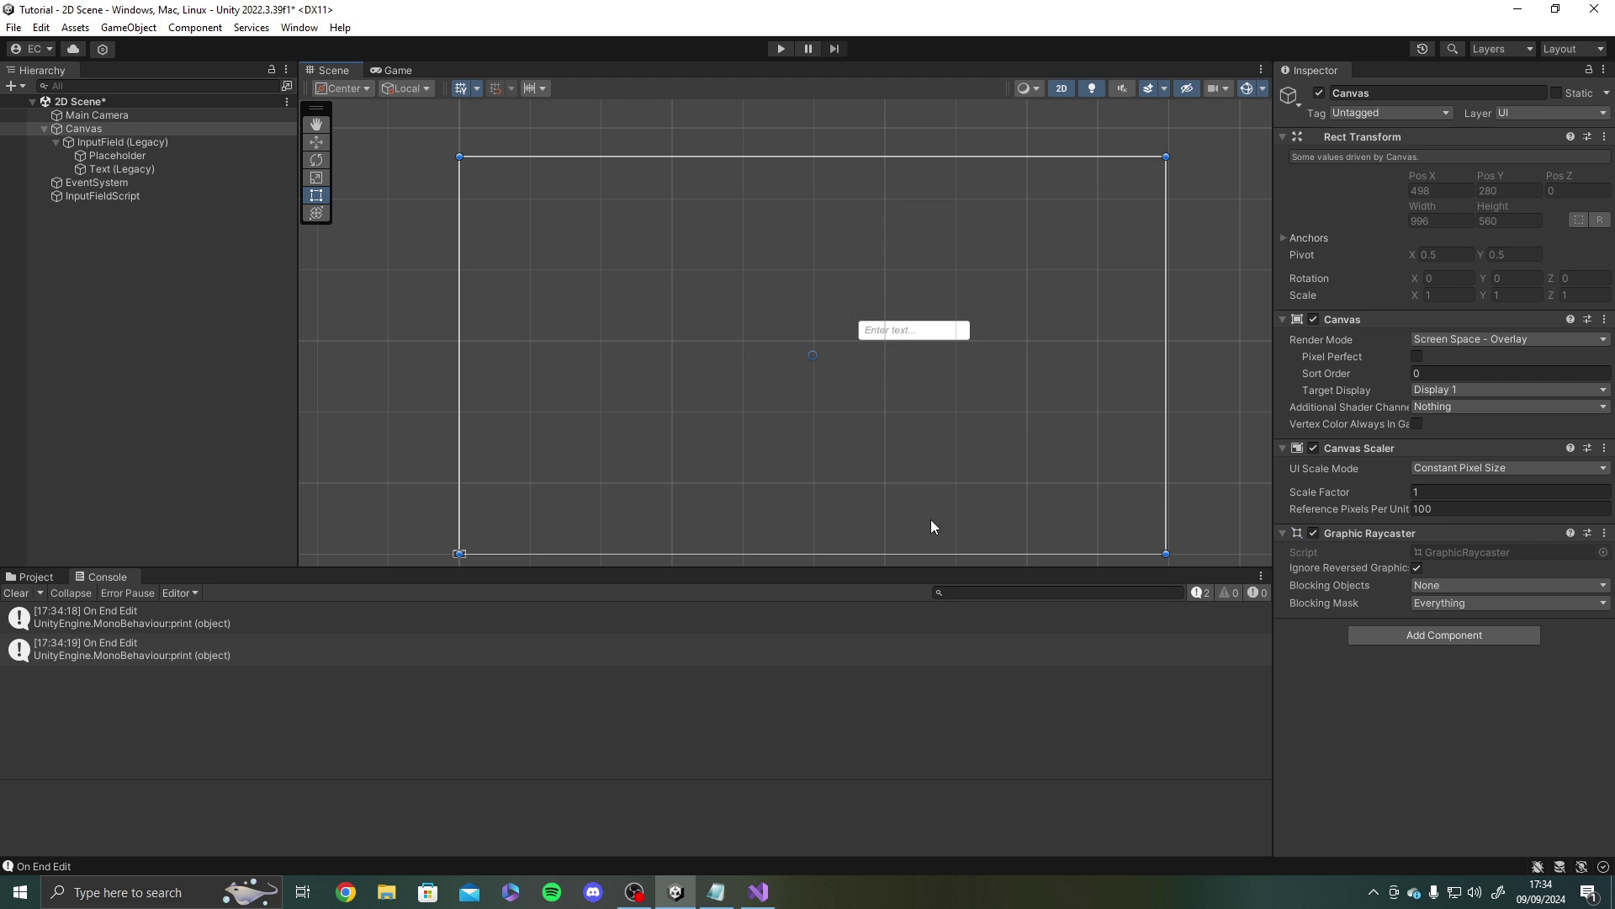
middle_drag(930, 519, 981, 468)
scroll(981, 468, up, 1)
scroll(984, 472, down, 1)
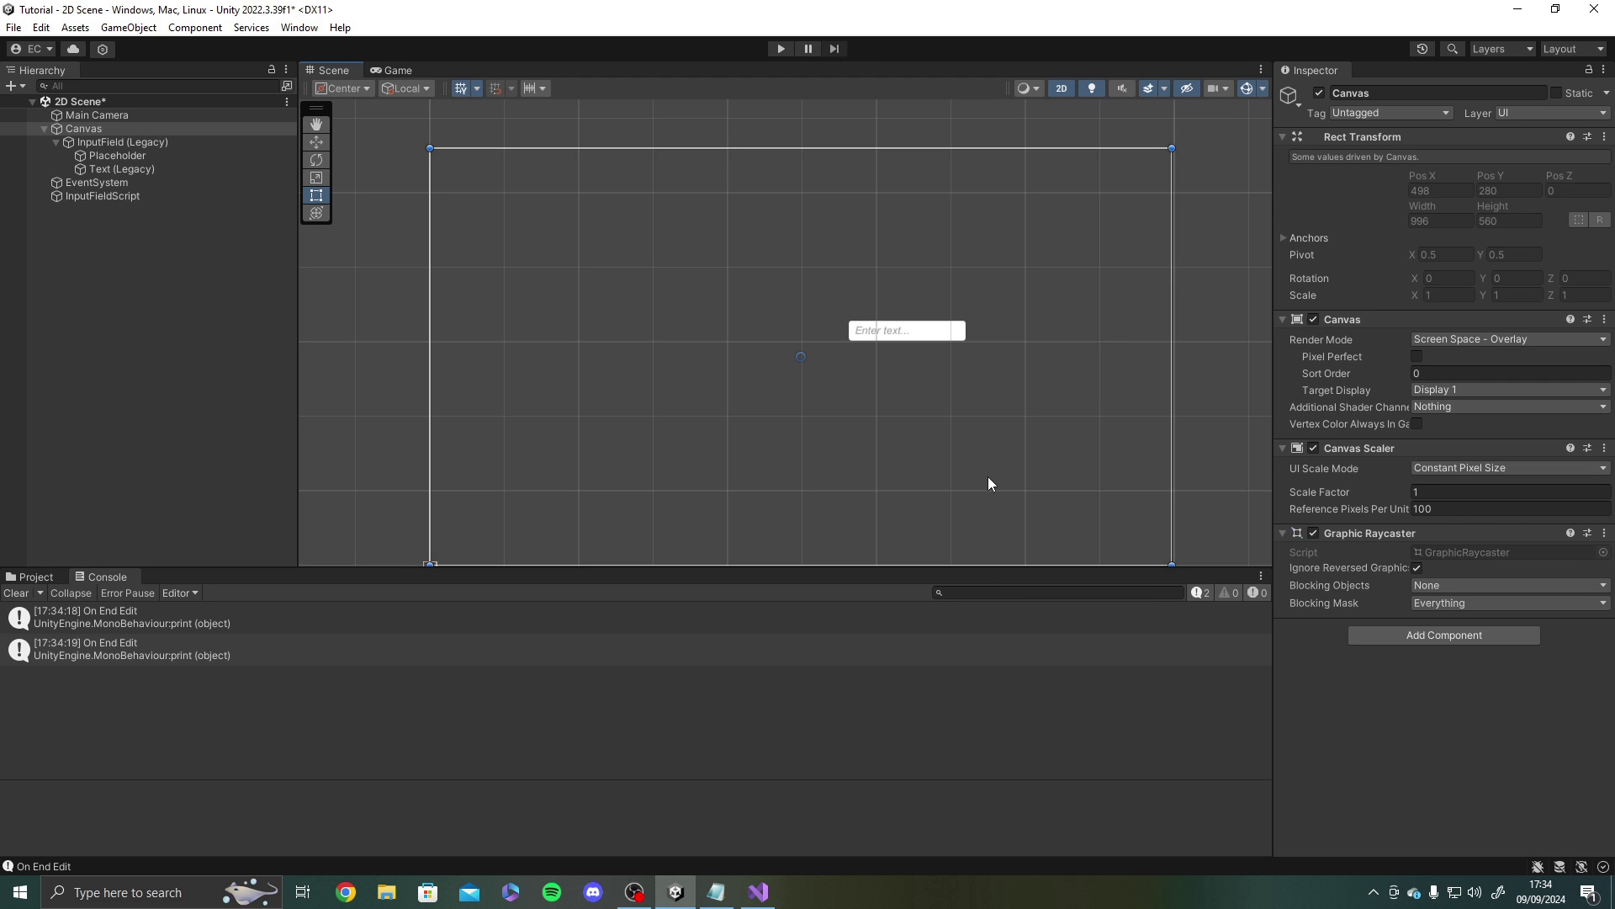
scroll(998, 415, down, 1)
scroll(1004, 463, down, 1)
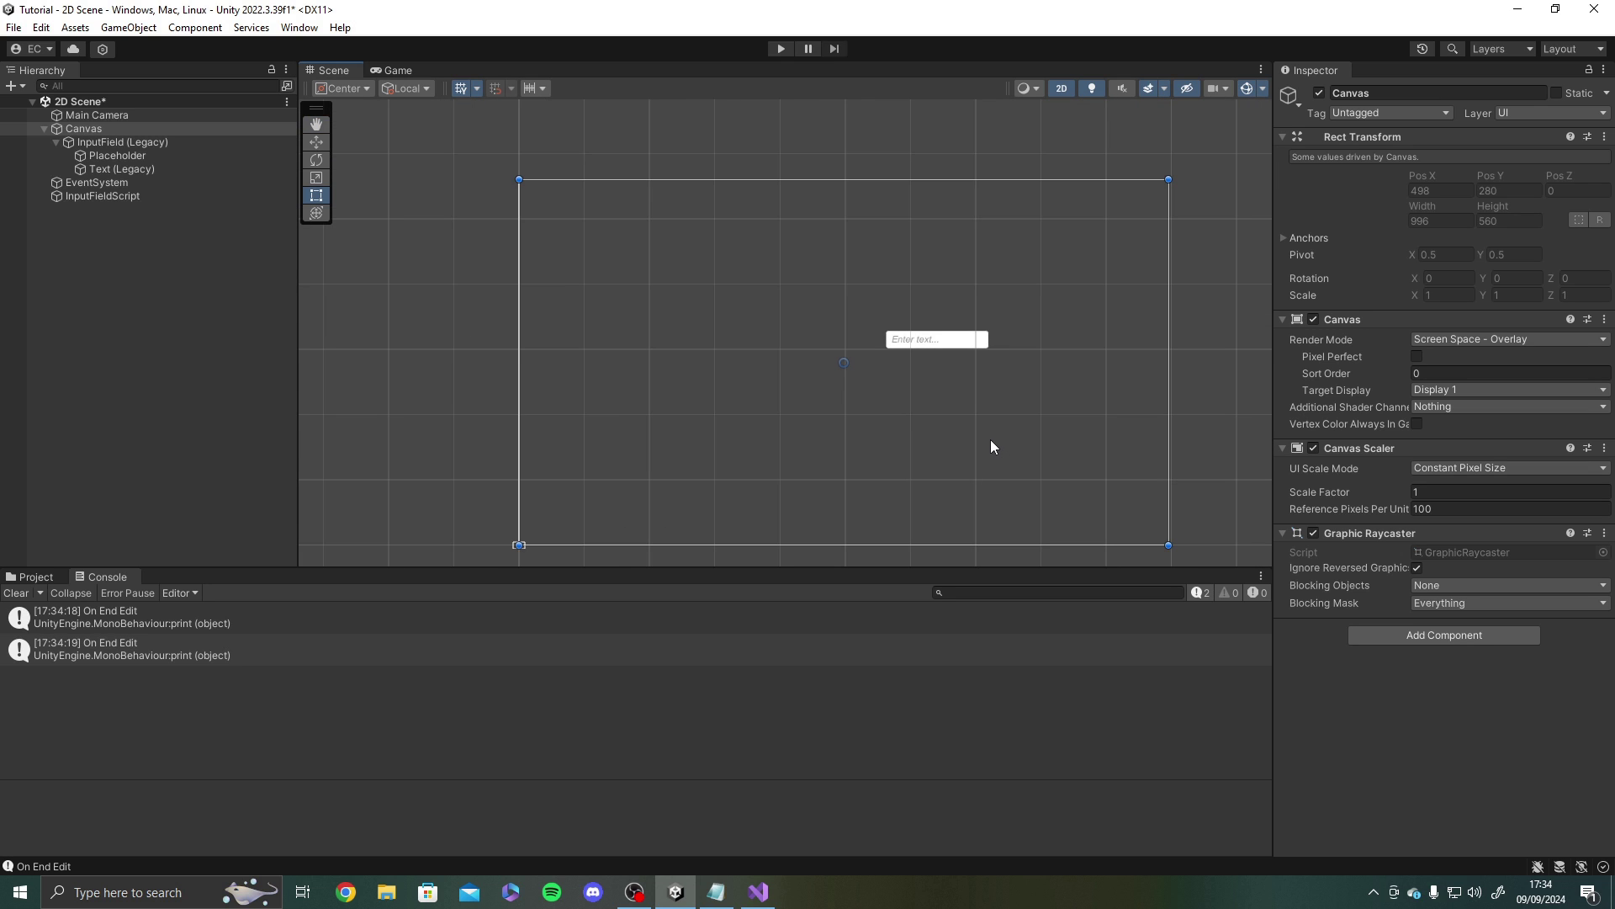
scroll(988, 429, down, 1)
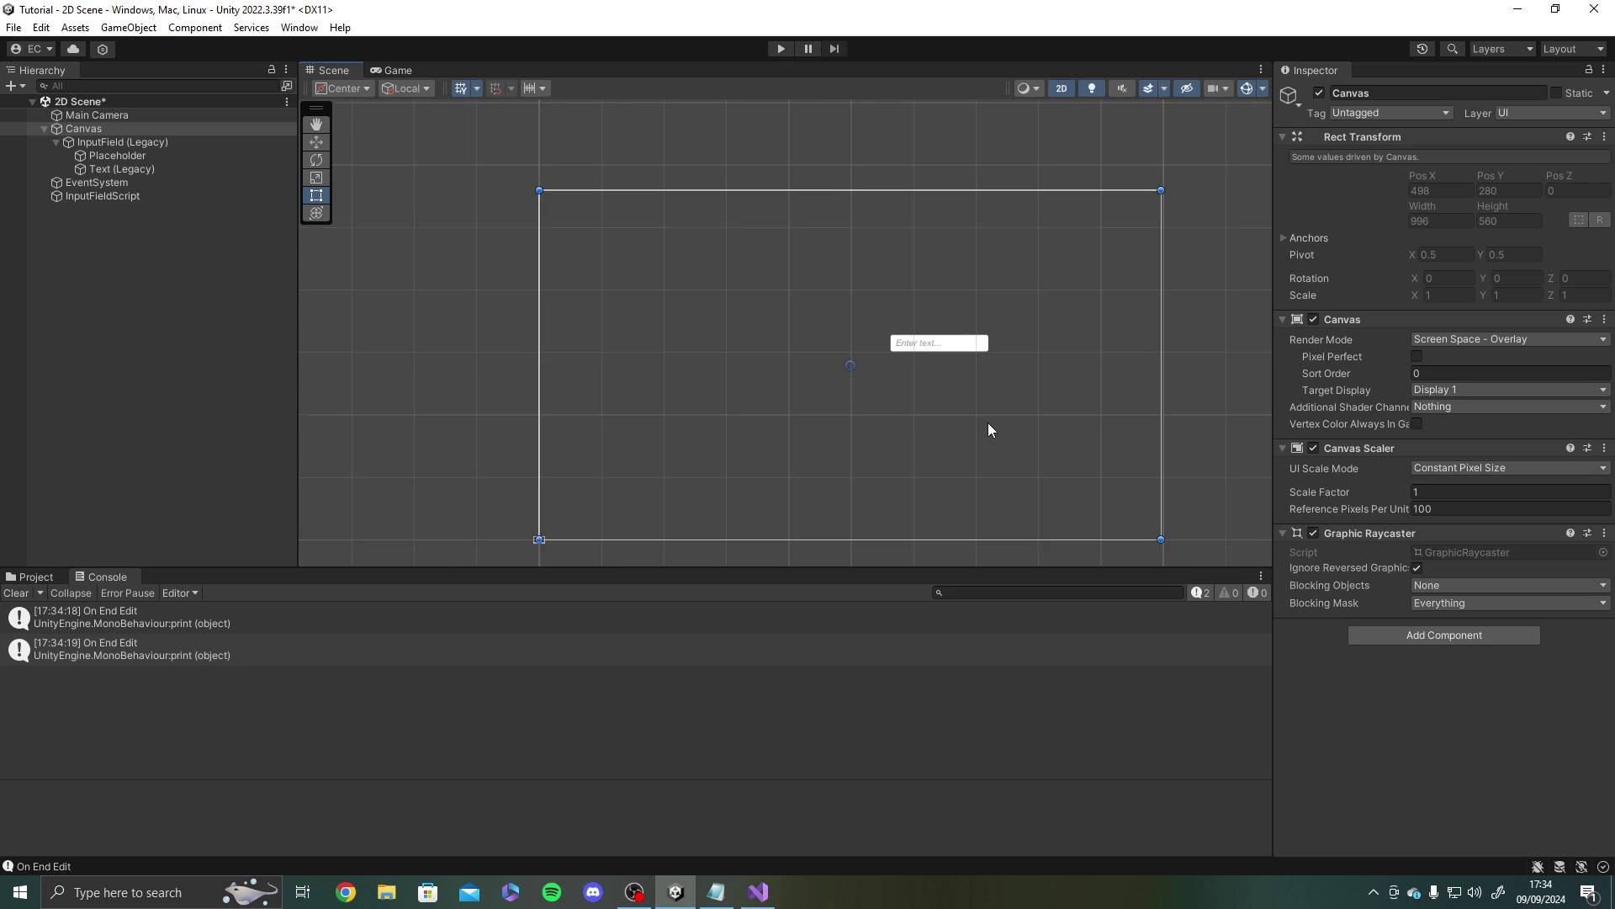
middle_drag(988, 430, 959, 396)
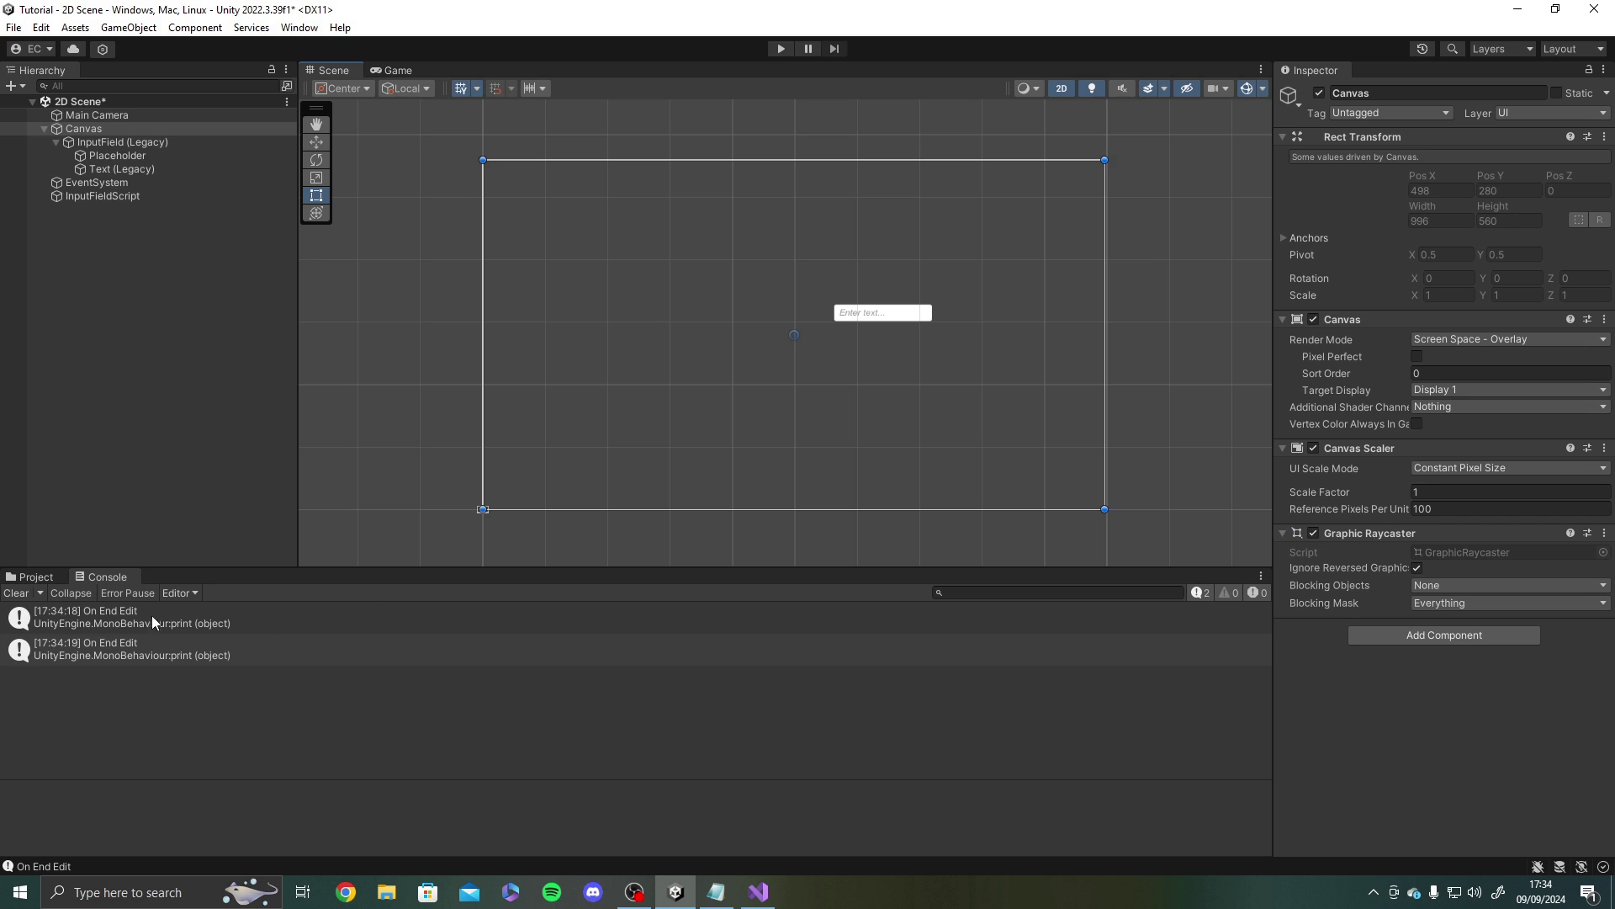
click(35, 576)
middle_drag(528, 382, 516, 376)
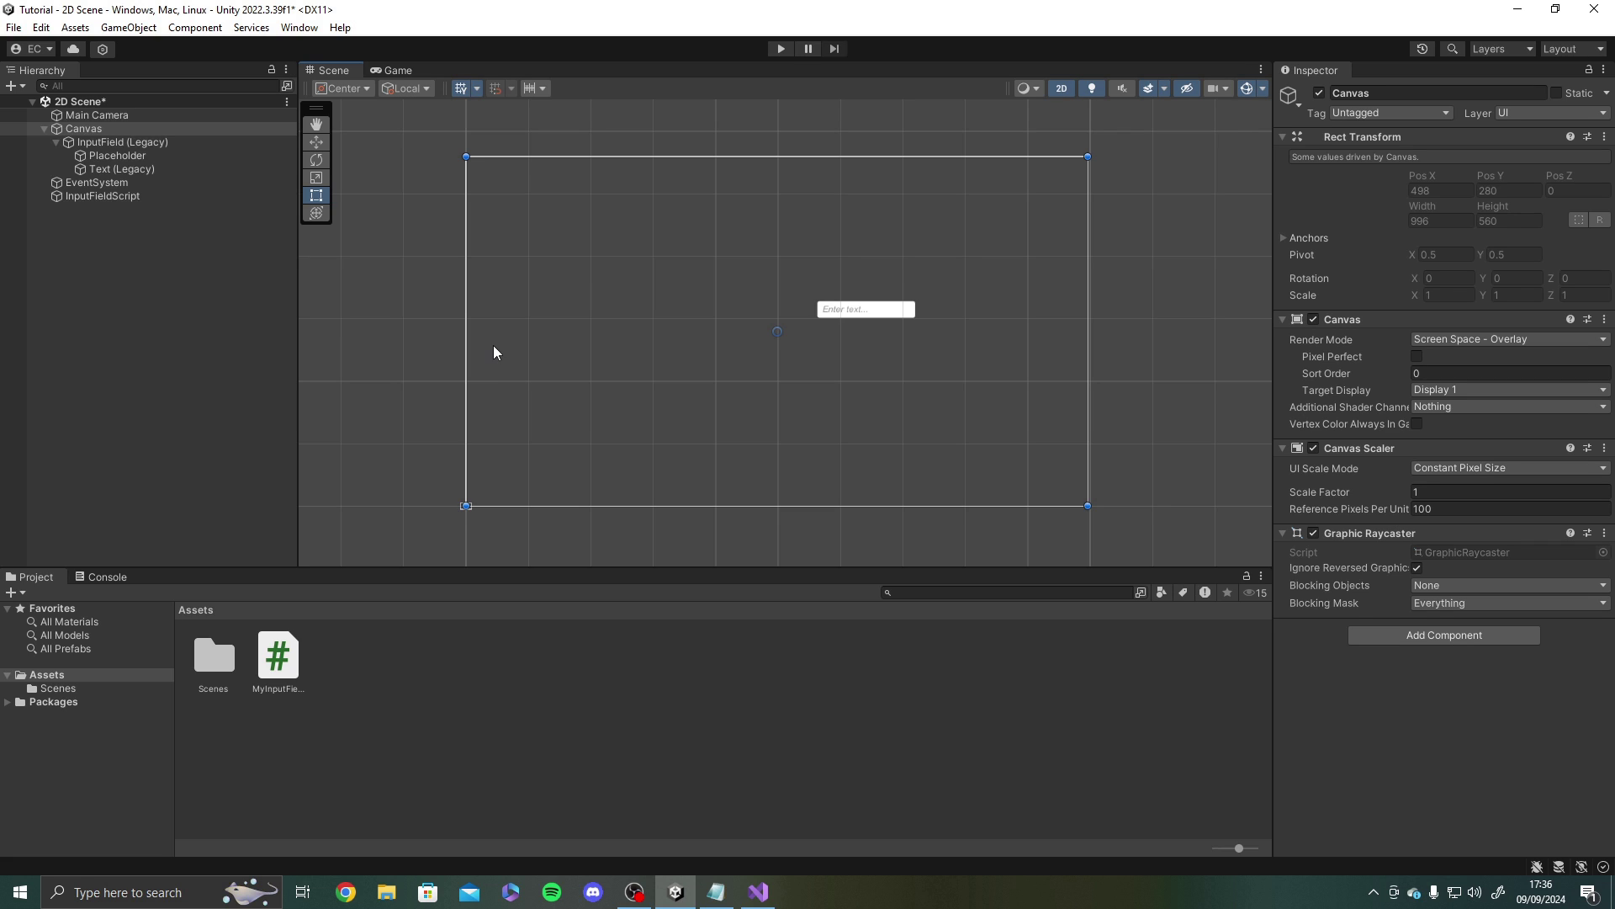
scroll(767, 421, down, 3)
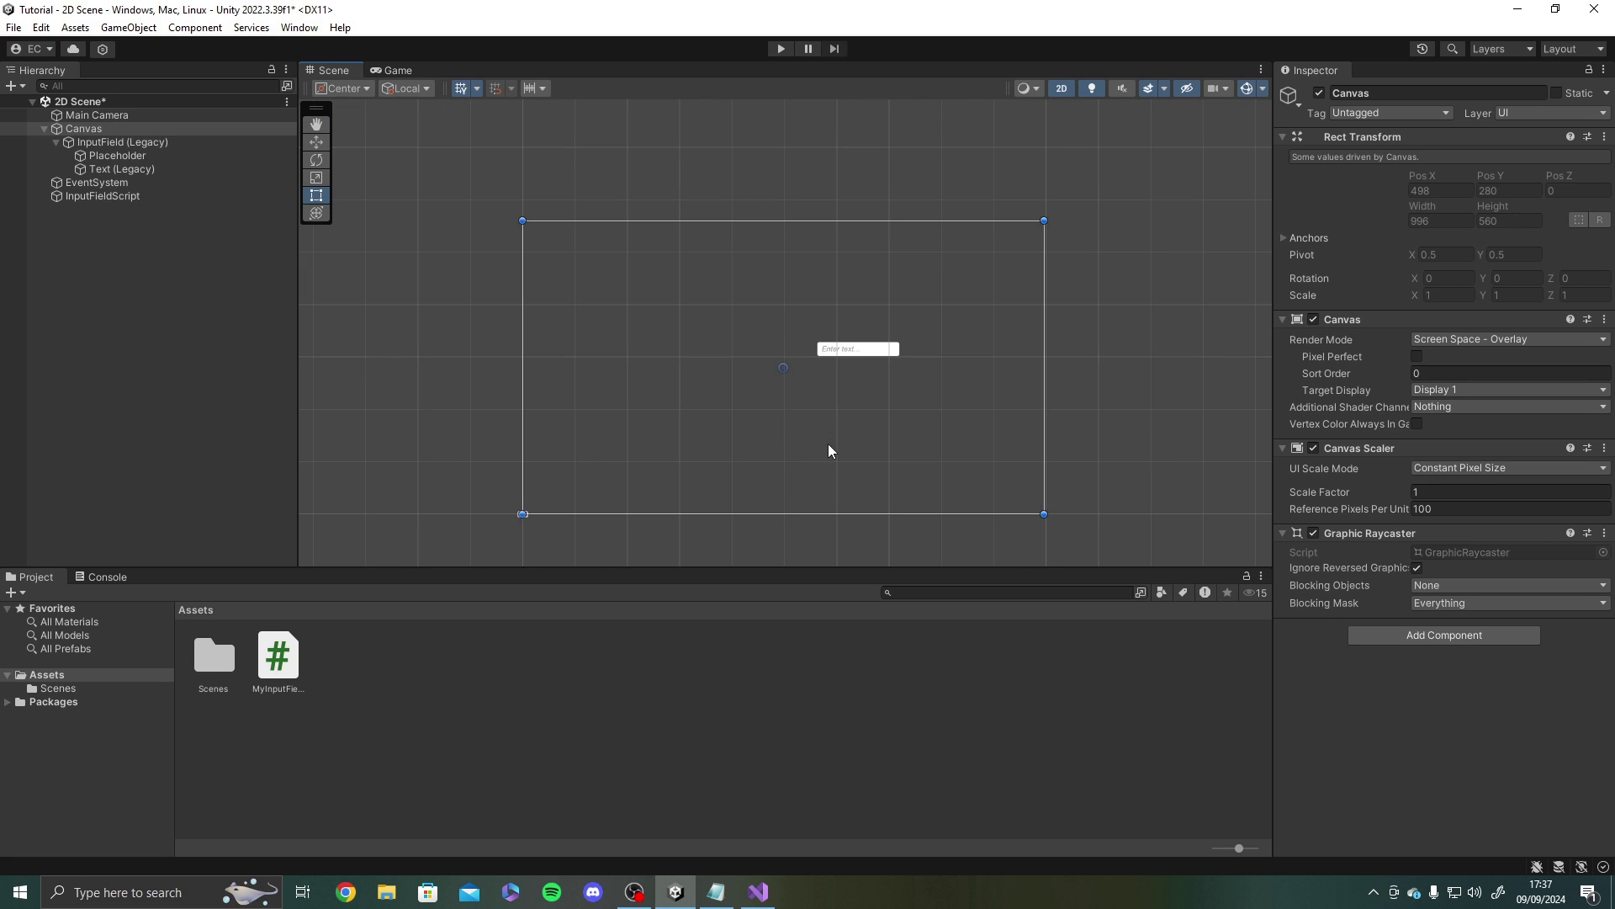